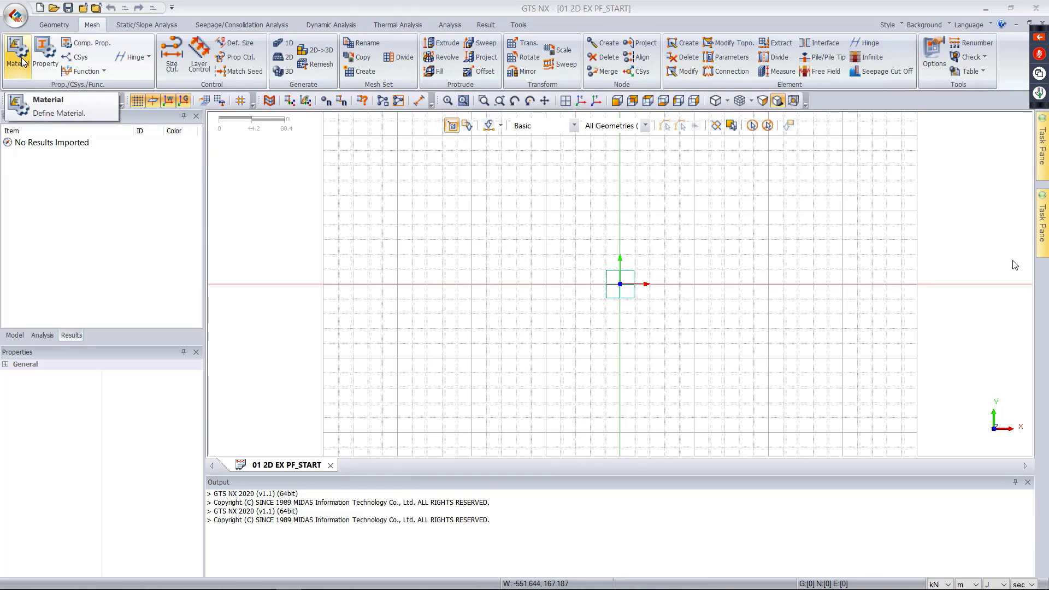
# - Open the material definitions and go through the listed soil, Concrete and STEEL materials
pyautogui.click(21, 62)
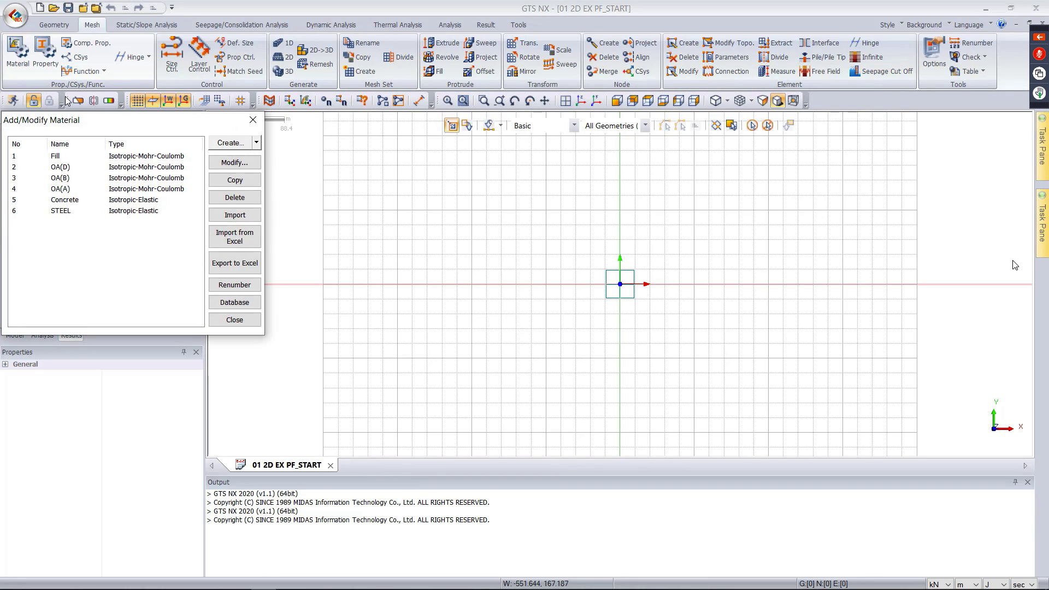
pyautogui.moveTo(103, 116); pyautogui.dragTo(229, 111)
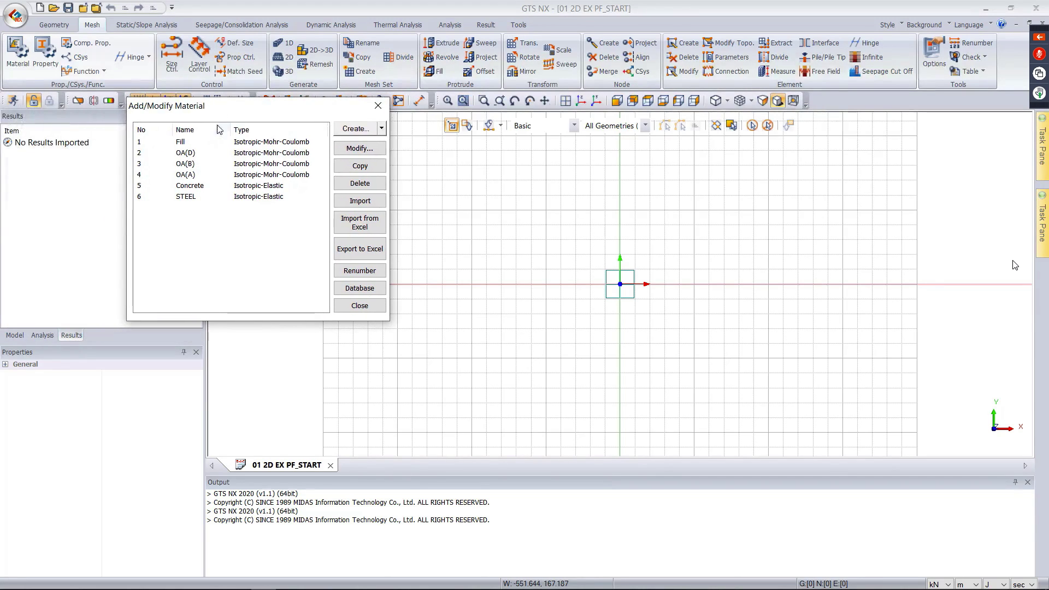
pyautogui.click(193, 143)
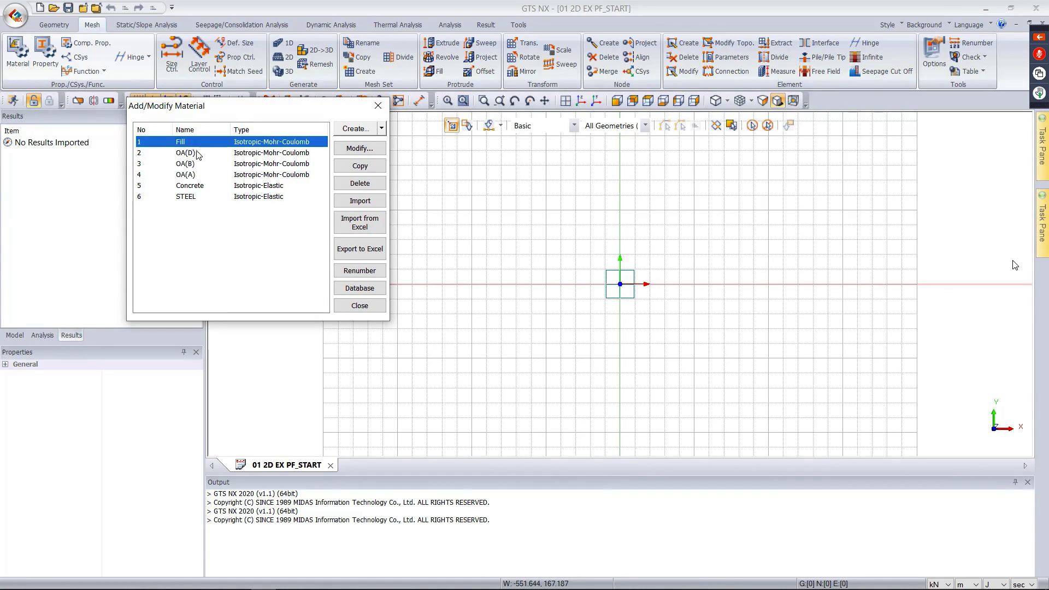
pyautogui.click(195, 154)
pyautogui.click(197, 164)
pyautogui.click(199, 175)
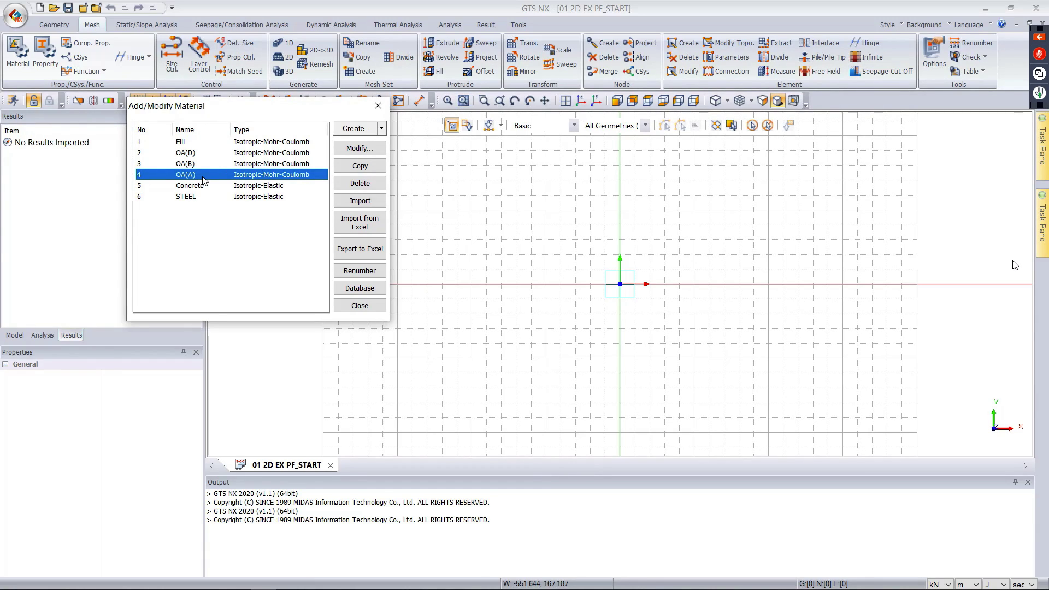
pyautogui.click(223, 188)
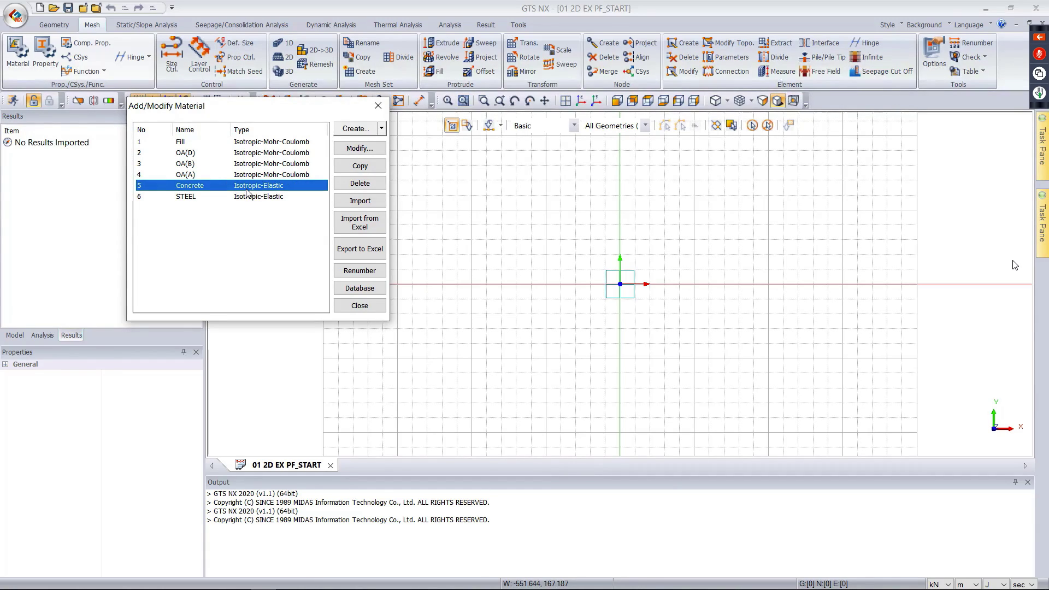
pyautogui.click(219, 199)
# - Open the Fill material and review its general parameters and the available constitutive model types
pyautogui.click(244, 144)
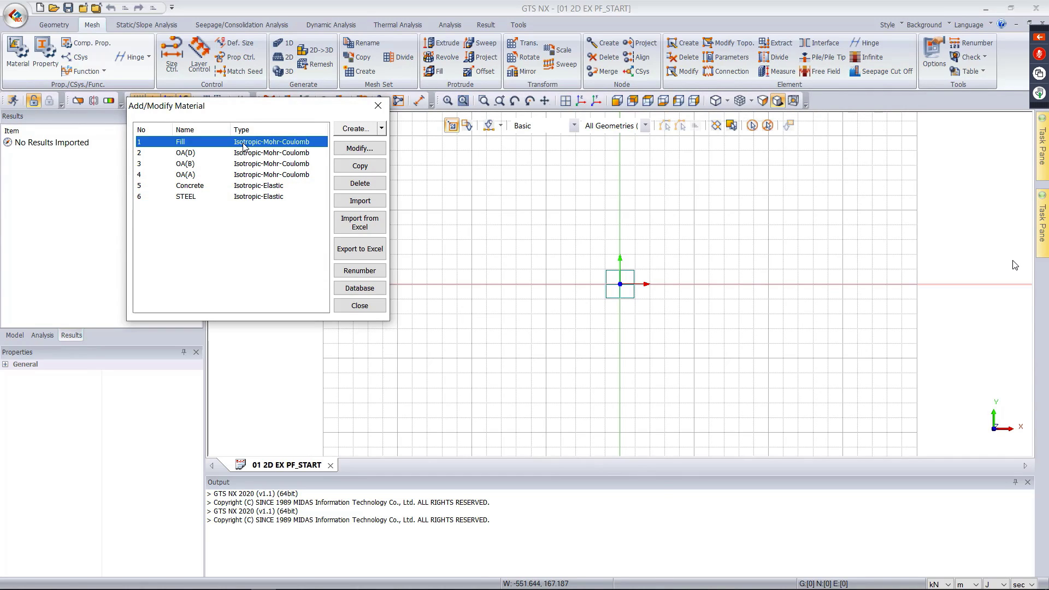
pyautogui.doubleClick(244, 144)
pyautogui.moveTo(525, 117); pyautogui.dragTo(555, 53)
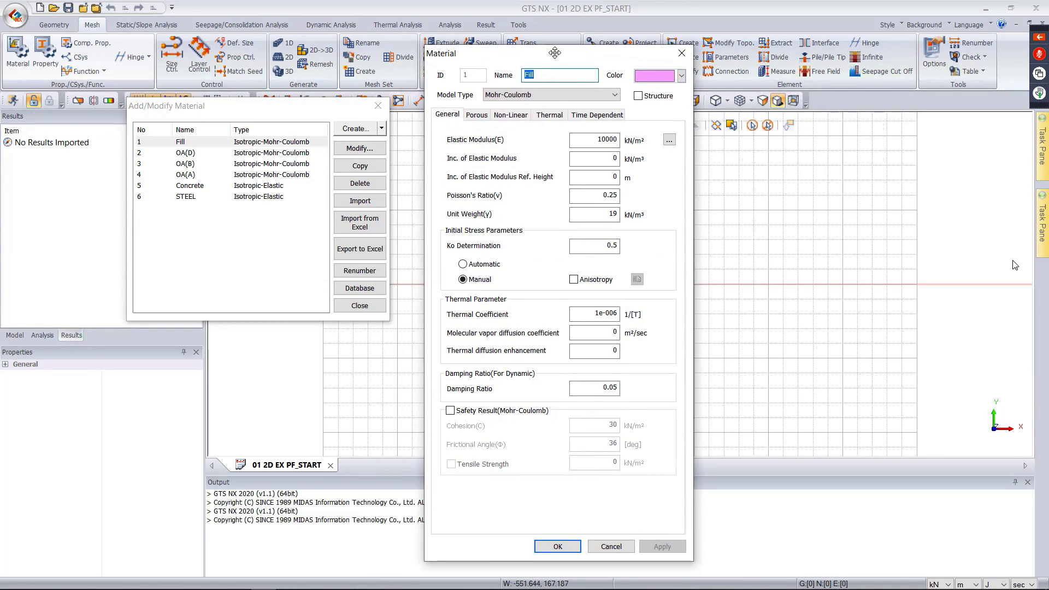
pyautogui.click(534, 97)
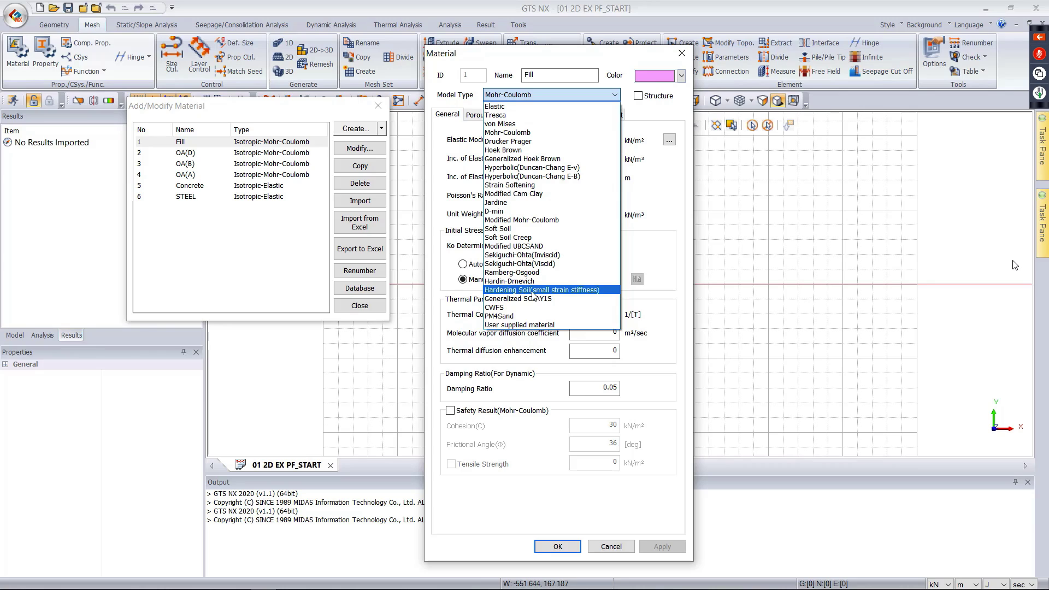
pyautogui.click(663, 178)
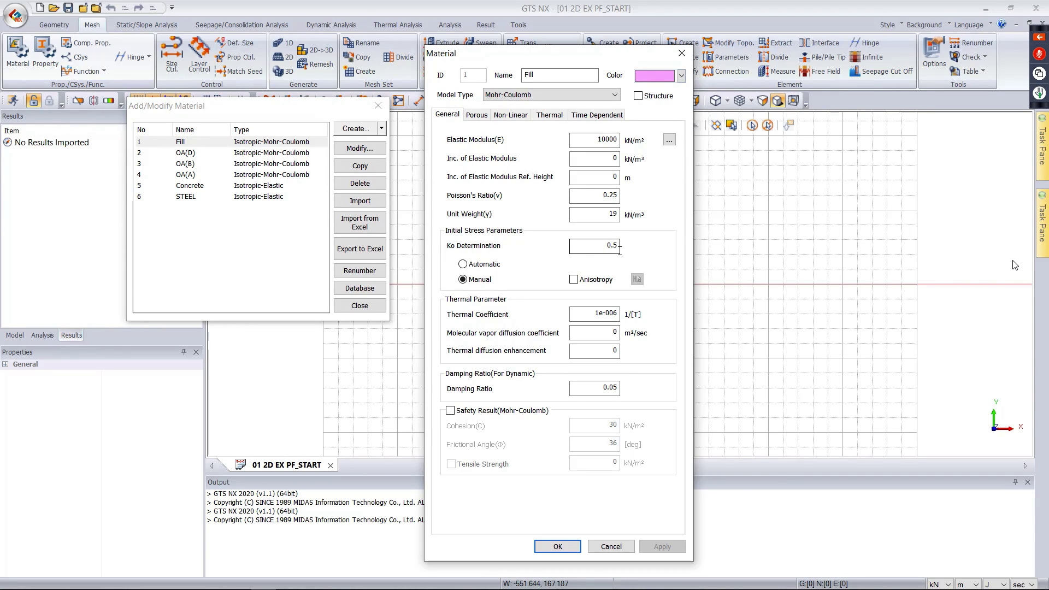
# - Review the Fill material's porous parameters, drainage options and non-linear strength parameters, leaving the material without changes
pyautogui.click(483, 116)
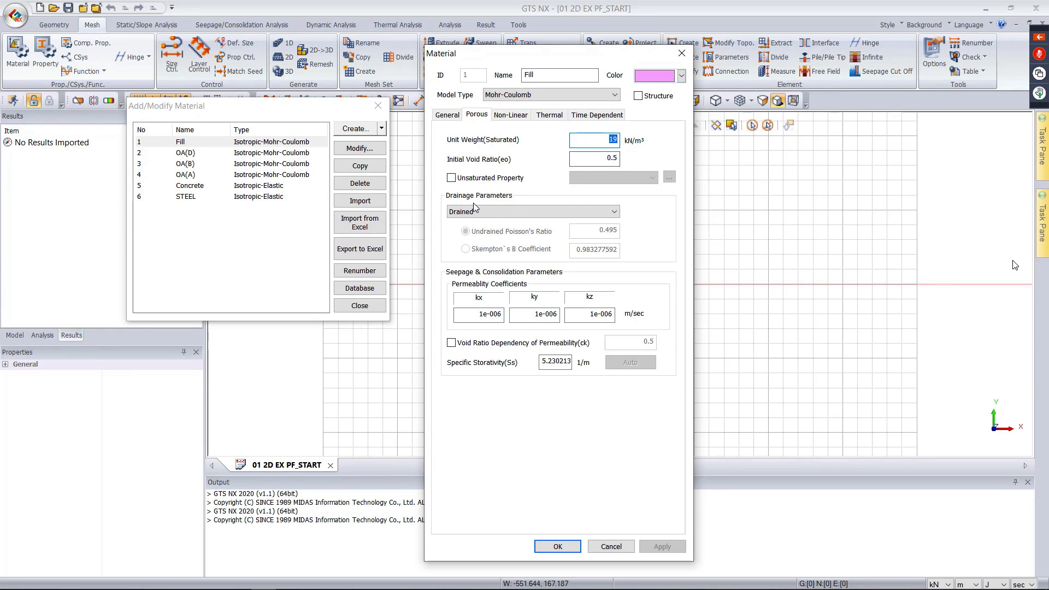
pyautogui.click(601, 217)
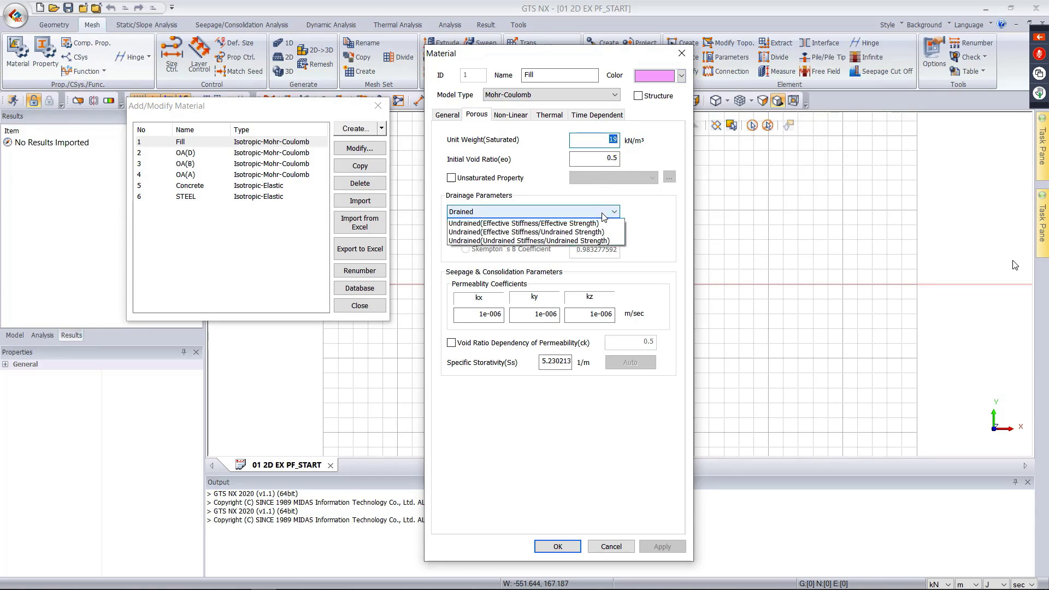
pyautogui.click(657, 255)
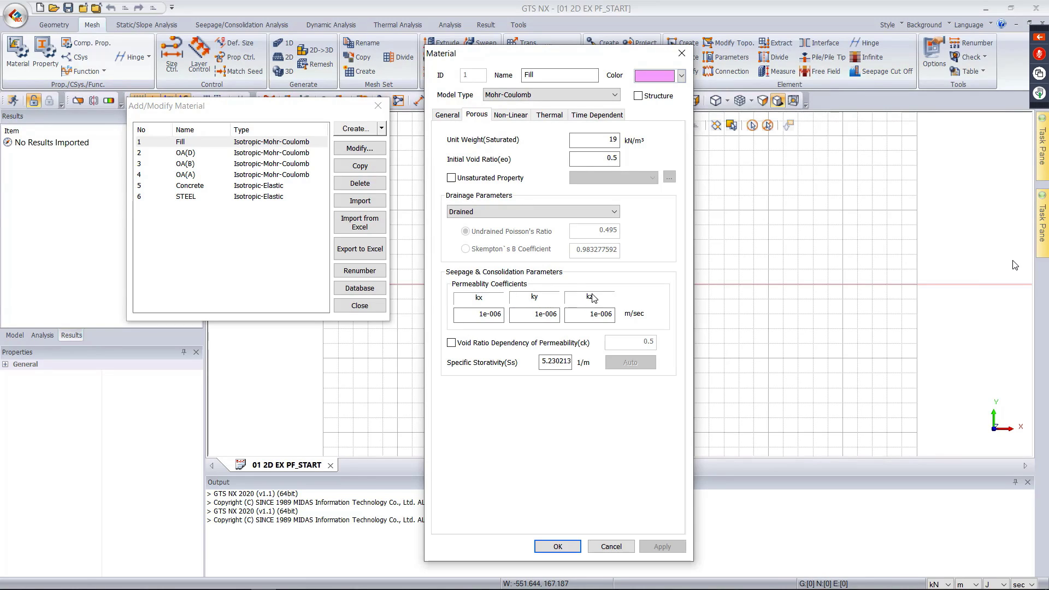
pyautogui.click(511, 115)
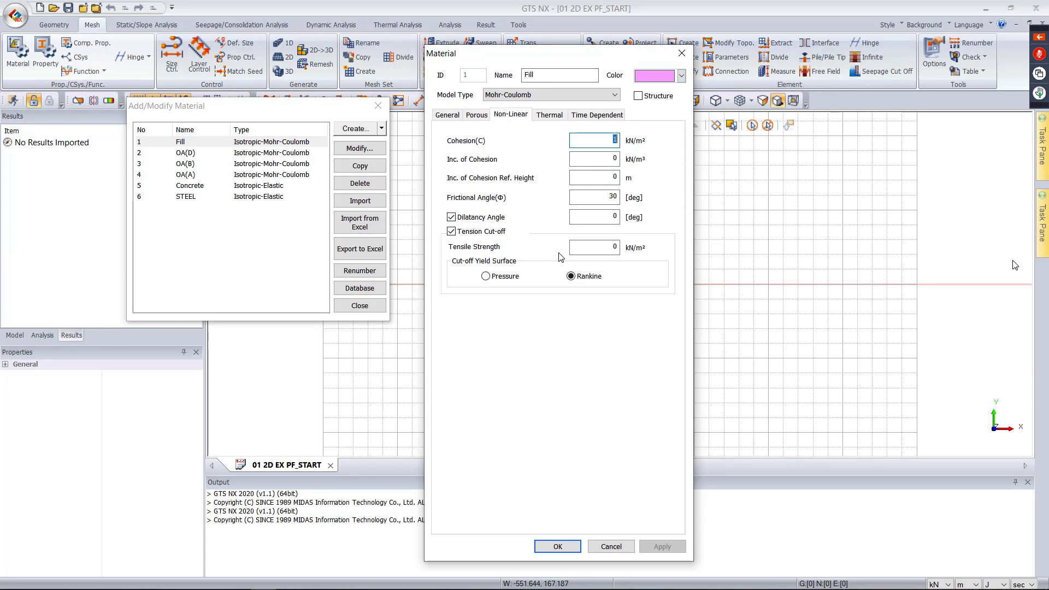
pyautogui.click(624, 548)
# - Inspect the Concrete material's elastic modulus, Poisson's ratio and unit weight, and leave it without changes
pyautogui.doubleClick(238, 187)
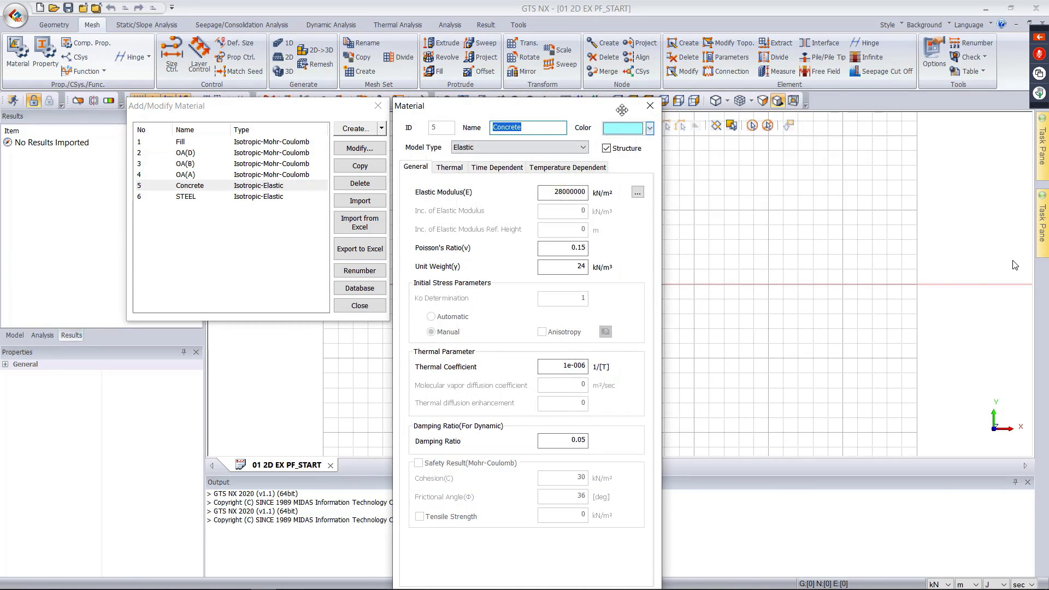
pyautogui.moveTo(574, 108); pyautogui.dragTo(601, 26)
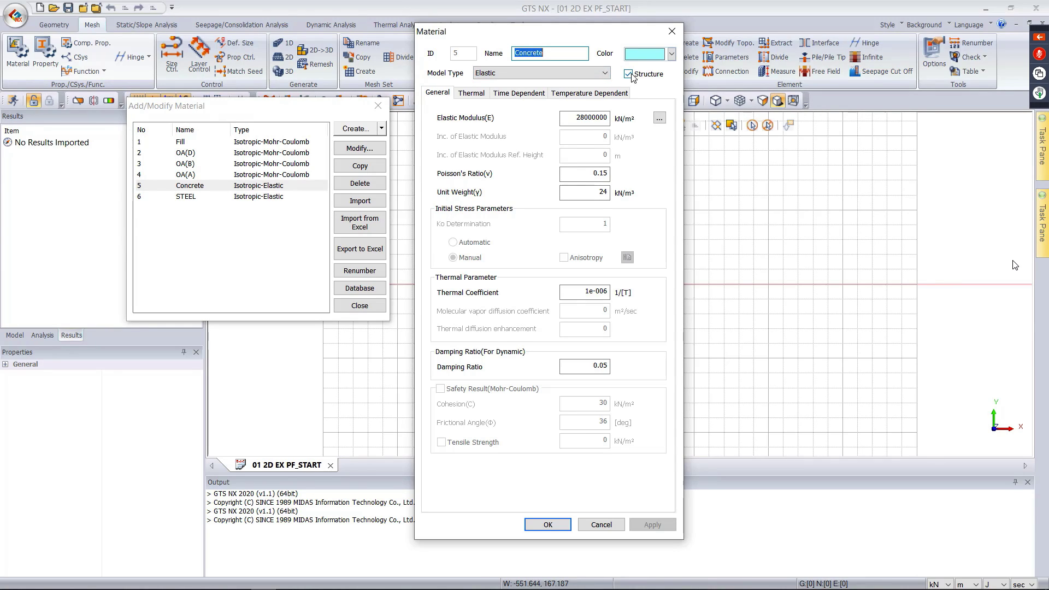
pyautogui.click(569, 118)
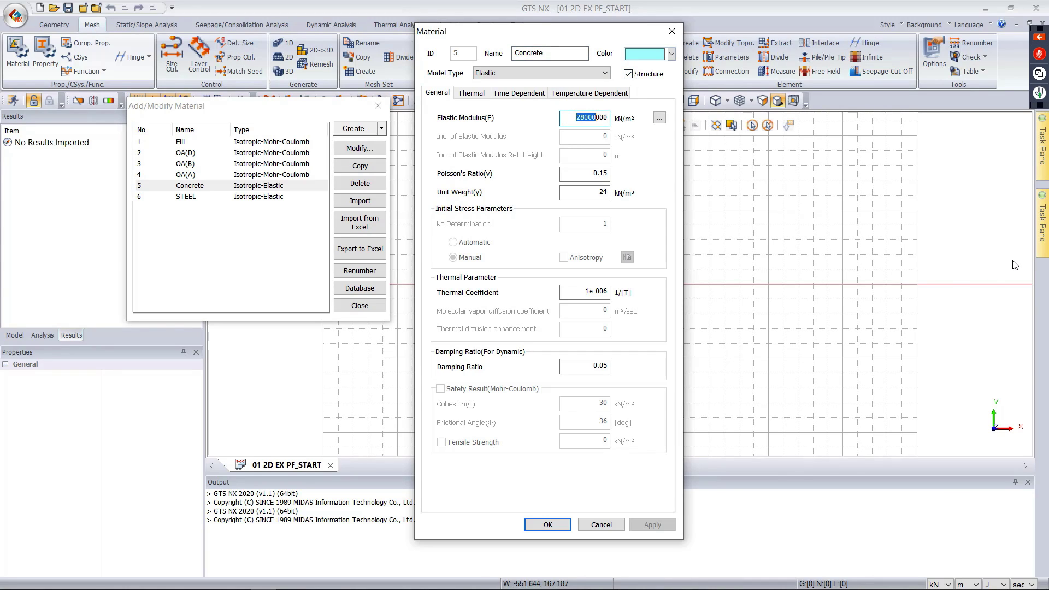
pyautogui.click(570, 177)
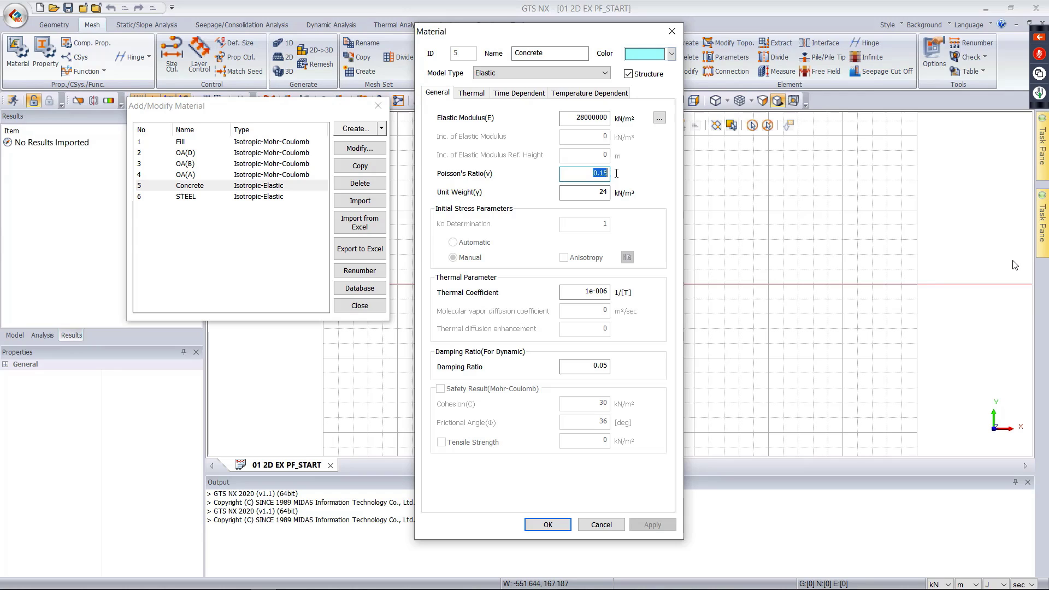
pyautogui.click(596, 192)
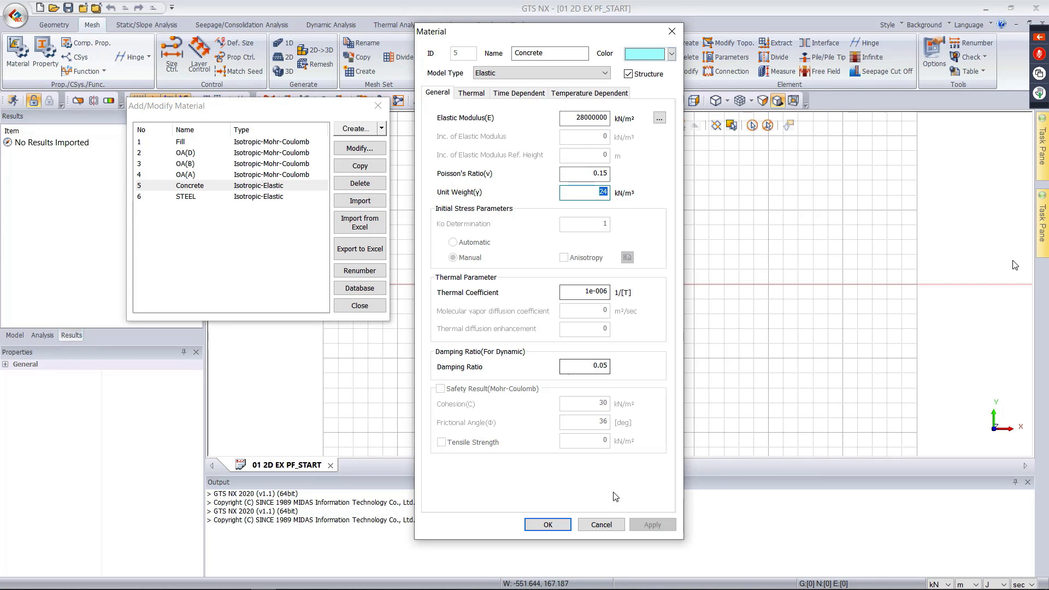
pyautogui.click(611, 525)
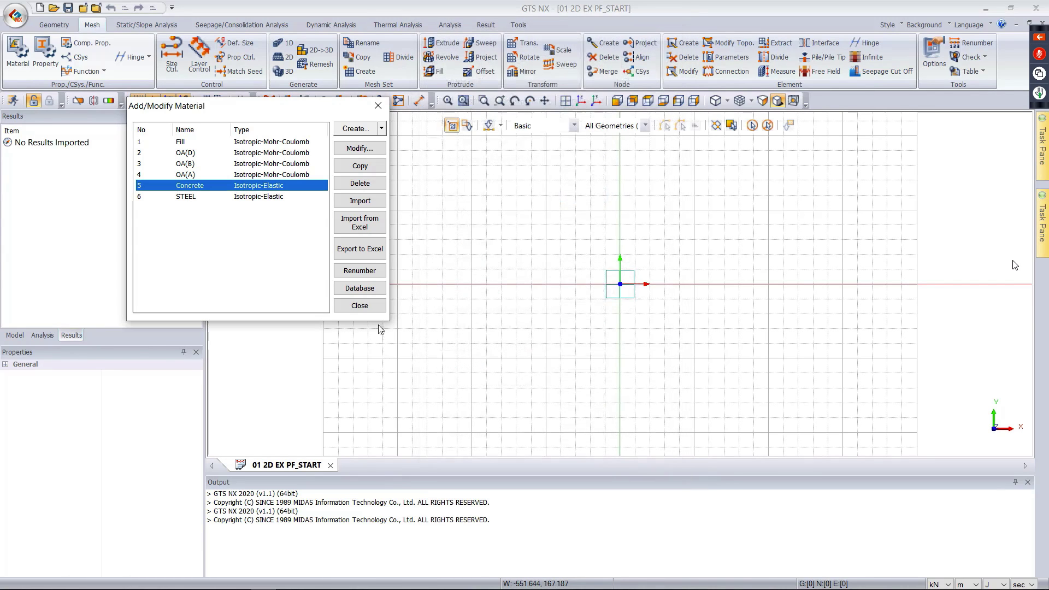
# - Inspect the STEEL material's elastic parameters and close the material definitions
pyautogui.doubleClick(284, 197)
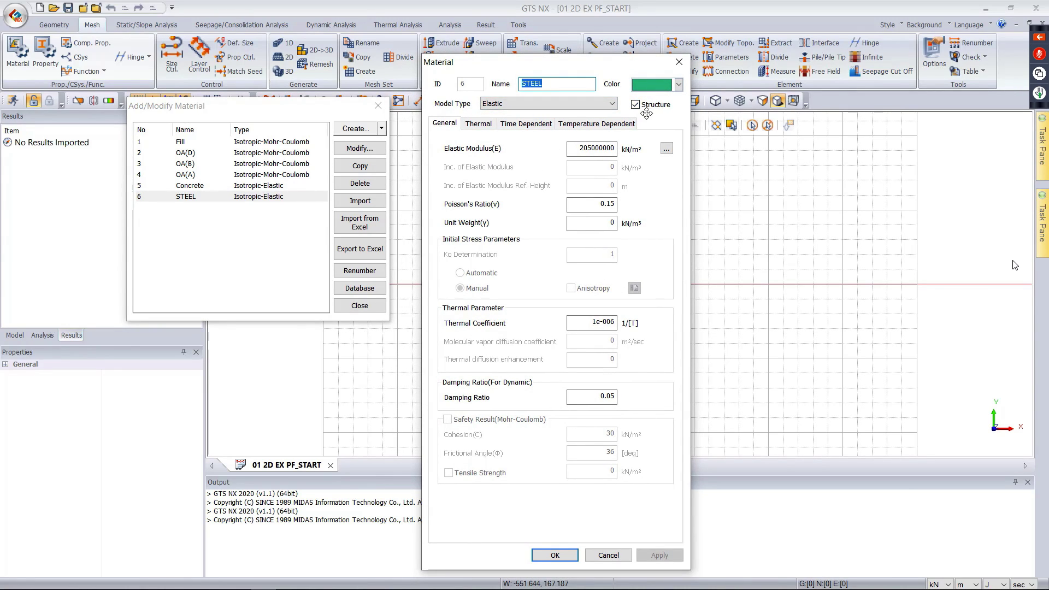
pyautogui.moveTo(603, 66); pyautogui.dragTo(599, 45)
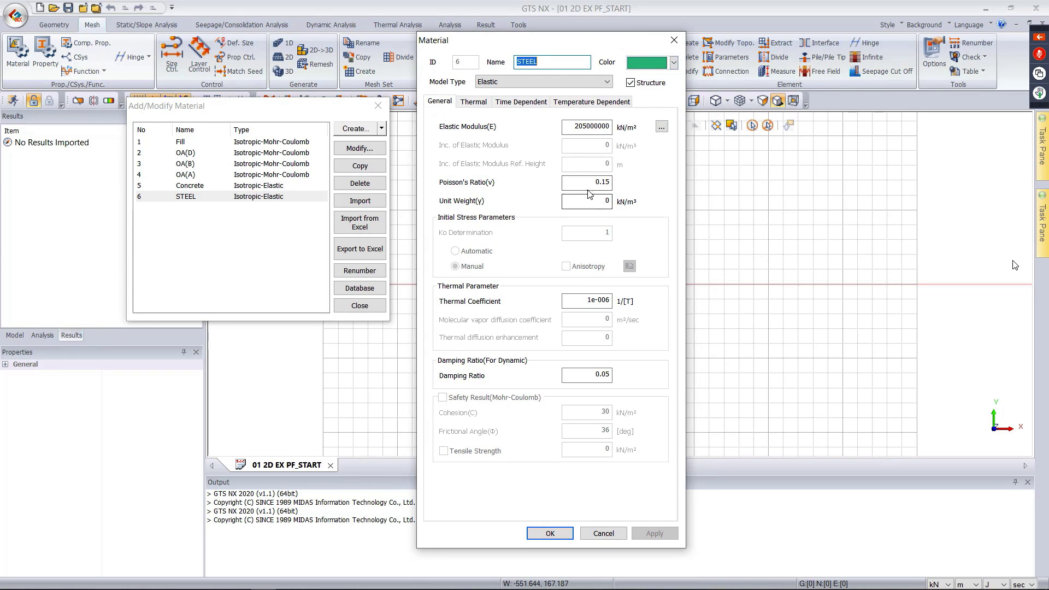
pyautogui.click(602, 535)
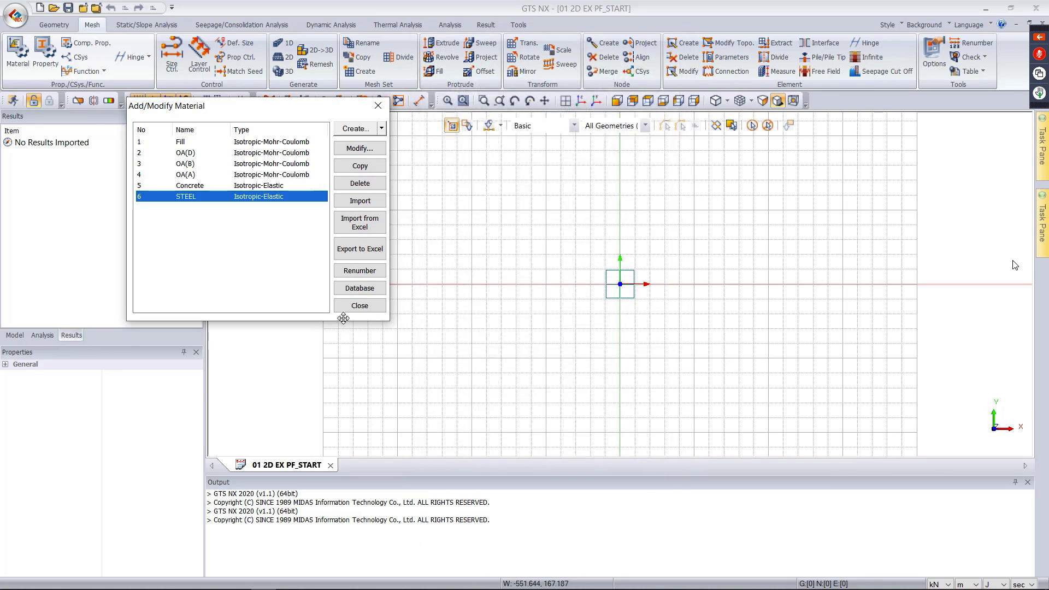
pyautogui.click(359, 307)
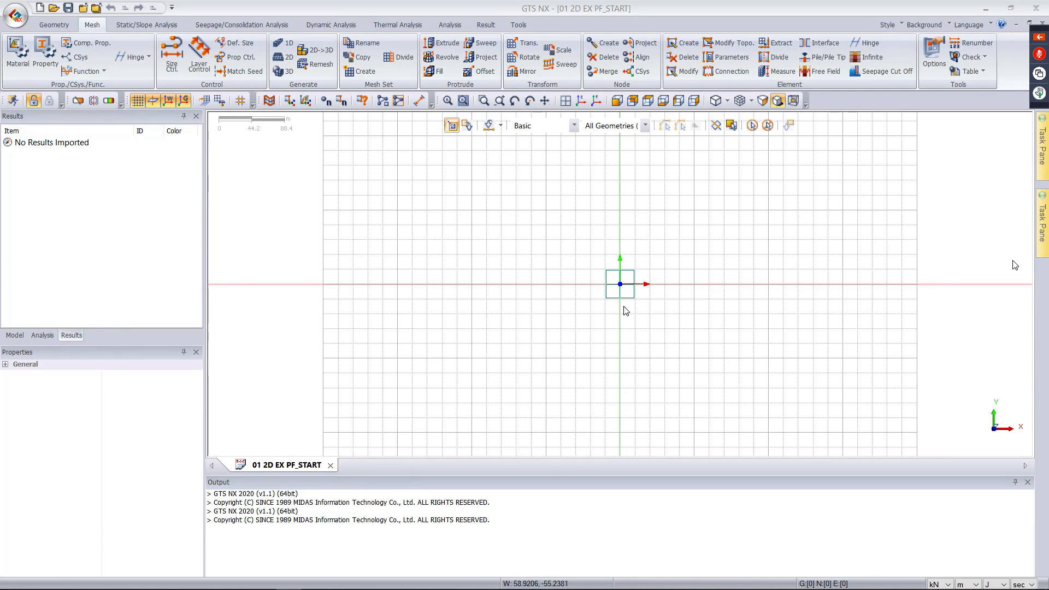
# - Open the property definitions and check the material assigned to the FILL plane strain property
pyautogui.click(51, 56)
pyautogui.moveTo(89, 115); pyautogui.dragTo(198, 84)
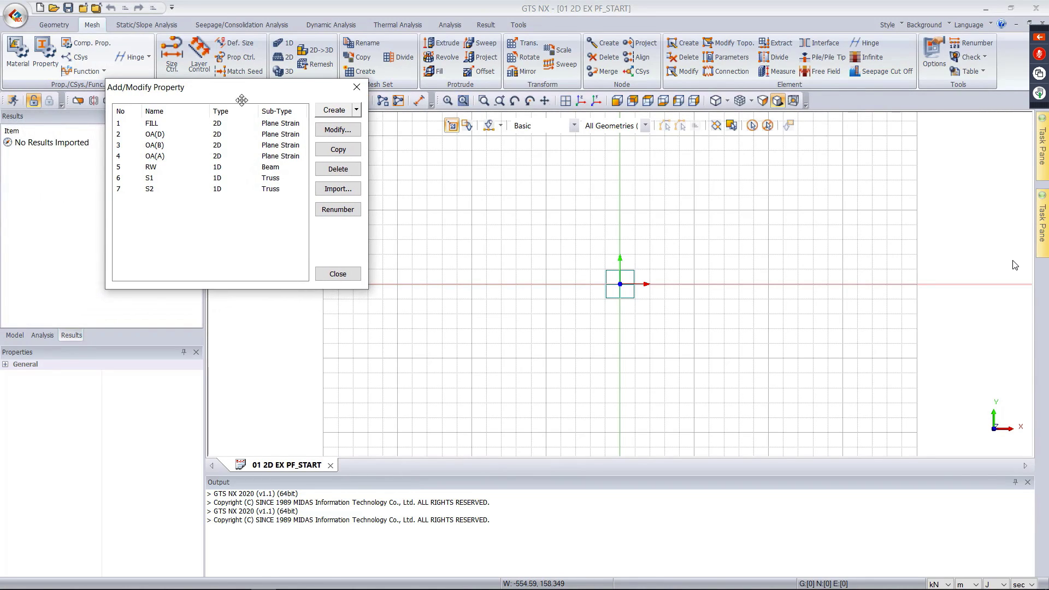
pyautogui.doubleClick(147, 124)
pyautogui.moveTo(448, 89); pyautogui.dragTo(471, 88)
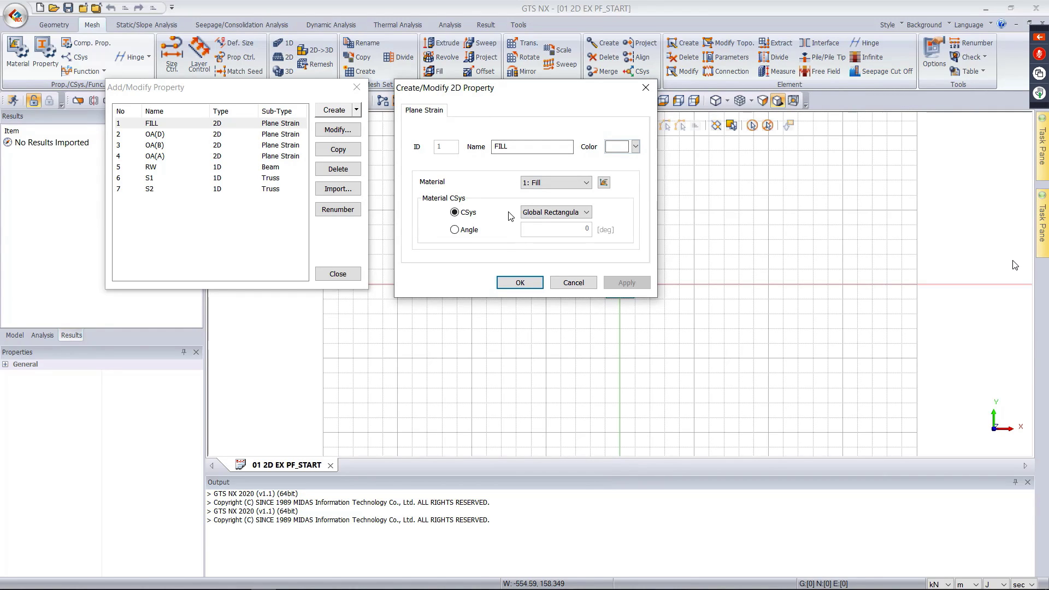
pyautogui.click(573, 283)
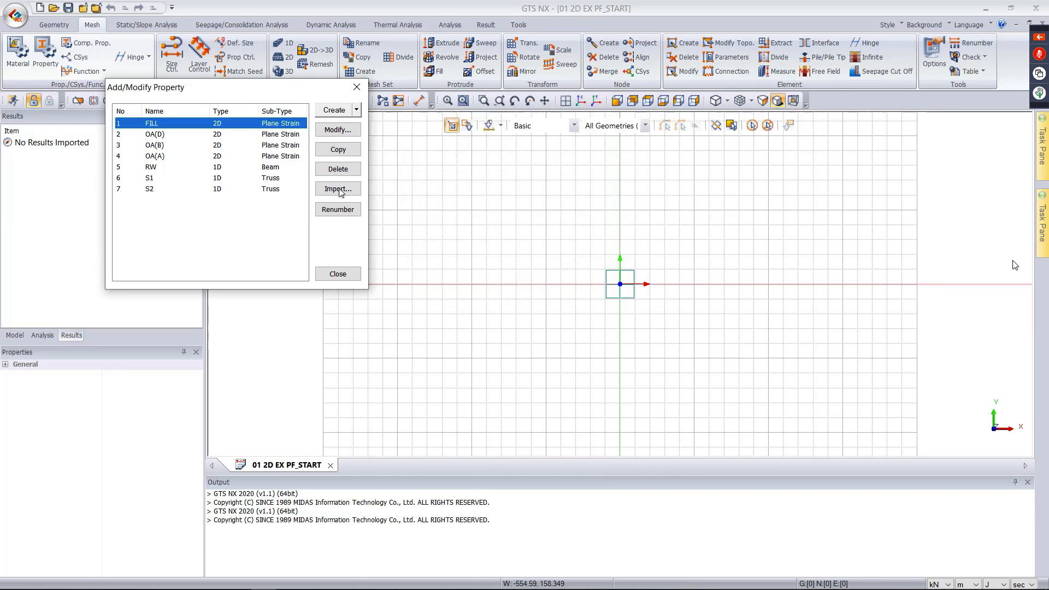
# - Look over the OA plane strain properties and inspect the RW beam property's material and section values
pyautogui.click(293, 144)
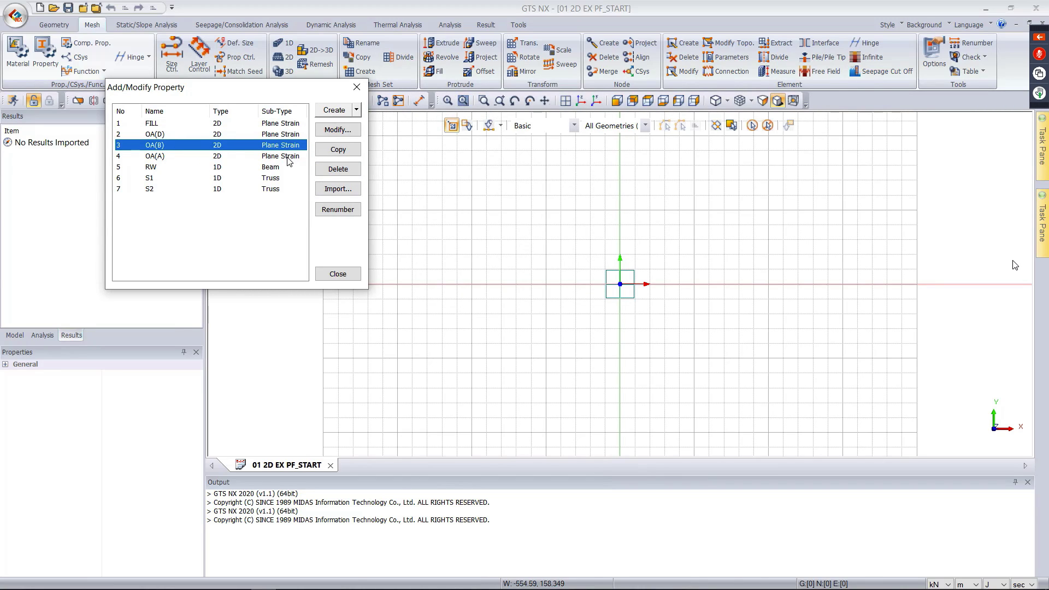
pyautogui.click(289, 157)
pyautogui.doubleClick(268, 168)
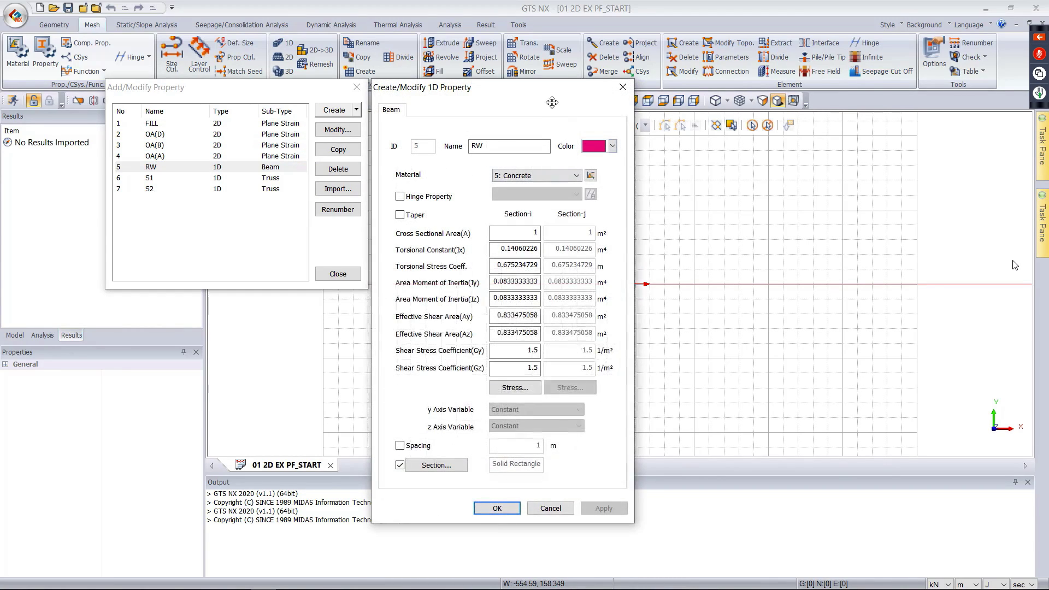
pyautogui.moveTo(552, 102); pyautogui.dragTo(614, 78)
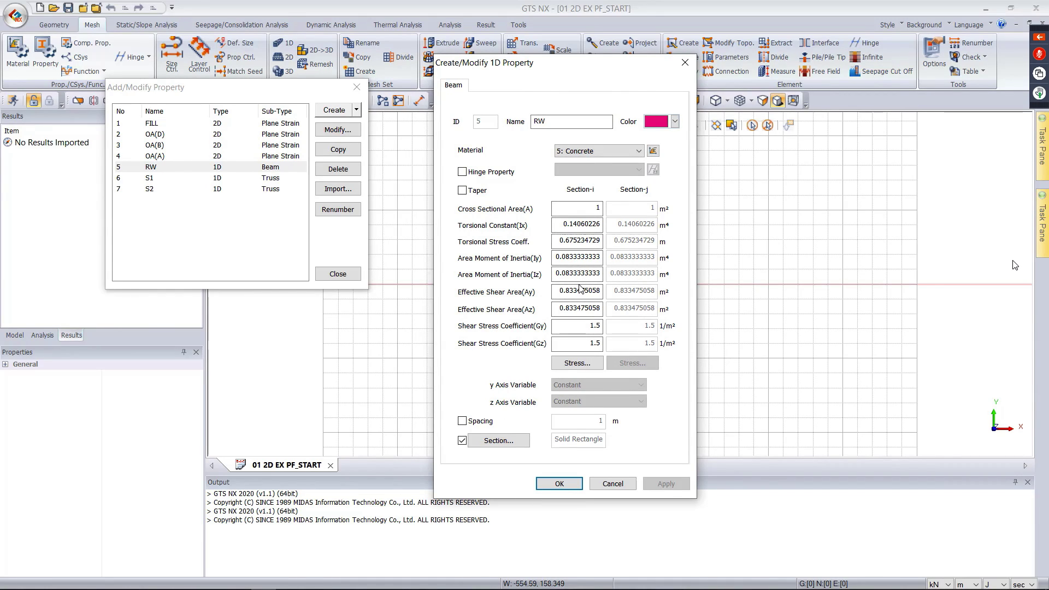
pyautogui.click(621, 487)
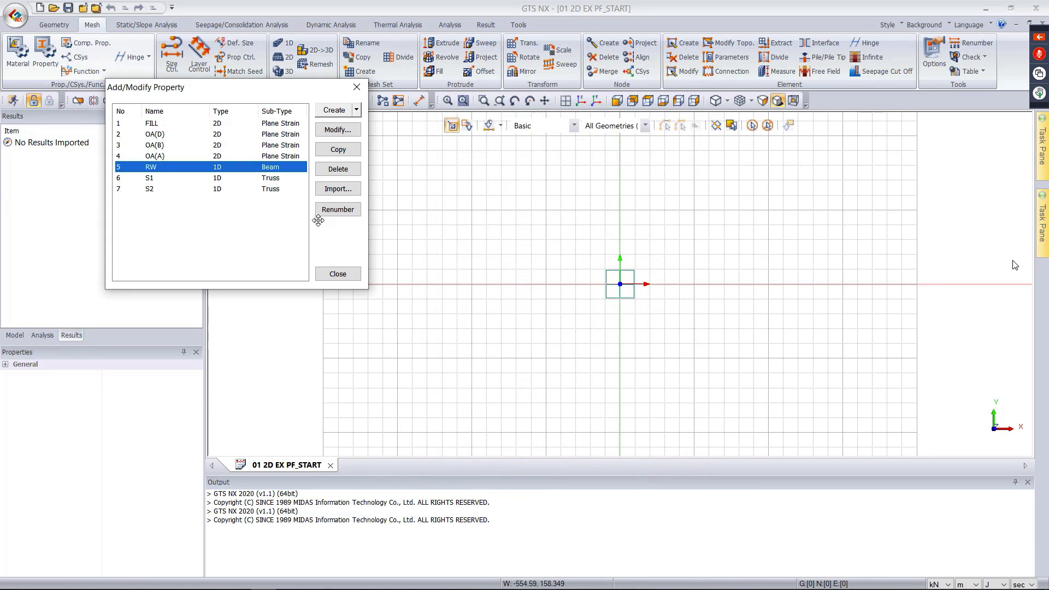
# - Compare the S1 and S2 truss entries and open the S1 property to view its parameters
pyautogui.click(266, 180)
pyautogui.click(268, 189)
pyautogui.click(268, 180)
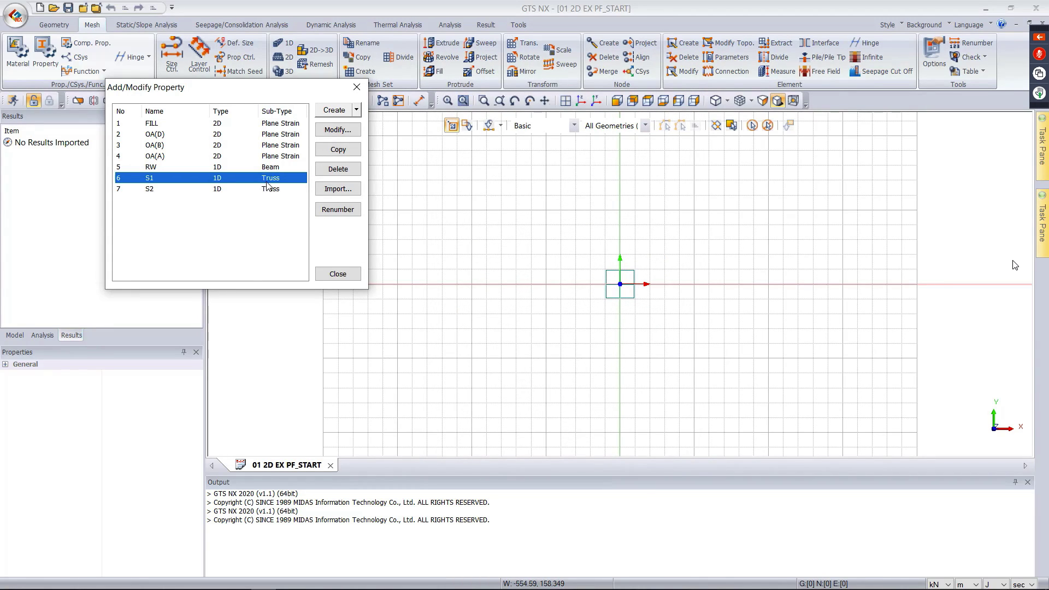
pyautogui.click(268, 189)
pyautogui.click(268, 180)
pyautogui.click(268, 189)
pyautogui.click(268, 181)
pyautogui.click(268, 189)
pyautogui.doubleClick(269, 181)
pyautogui.moveTo(505, 99); pyautogui.dragTo(556, 107)
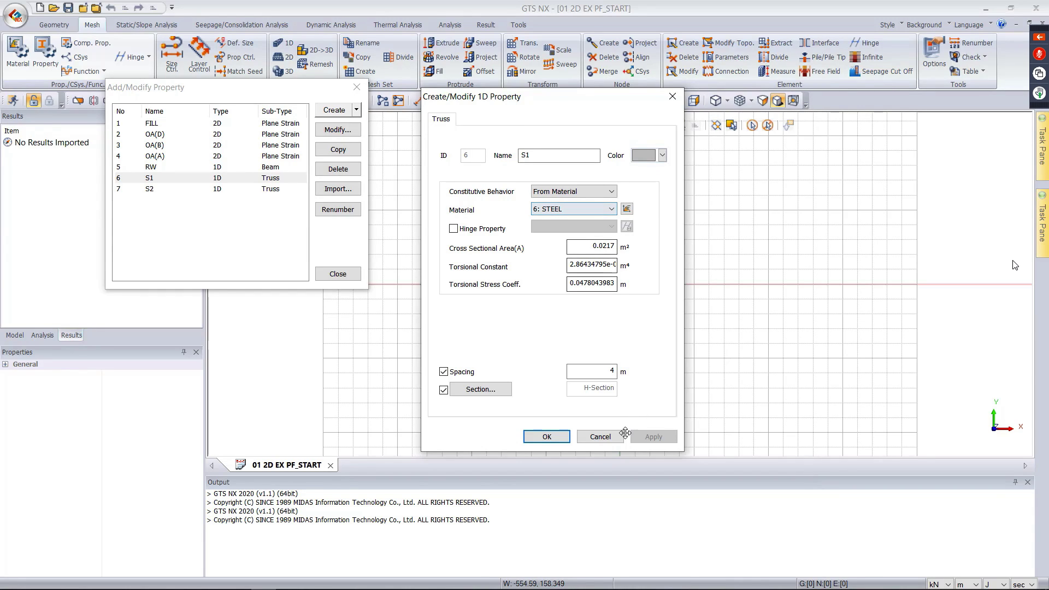
# - Inspect the S1 truss H-section, its BS-EN standard and the list of available UB sections, leaving the definition unchanged
pyautogui.click(493, 390)
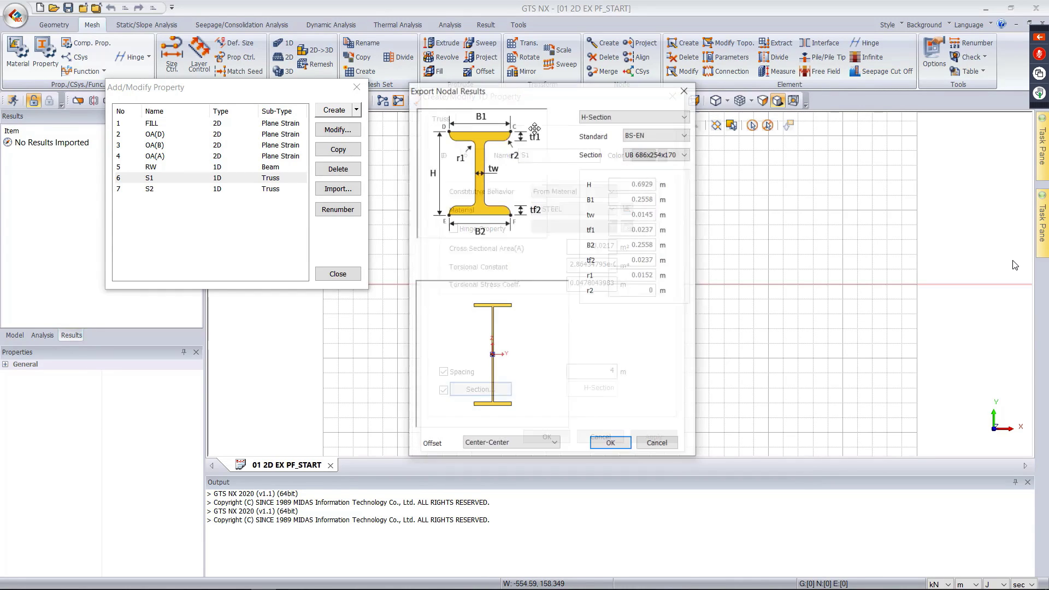
pyautogui.moveTo(636, 145); pyautogui.dragTo(360, 148)
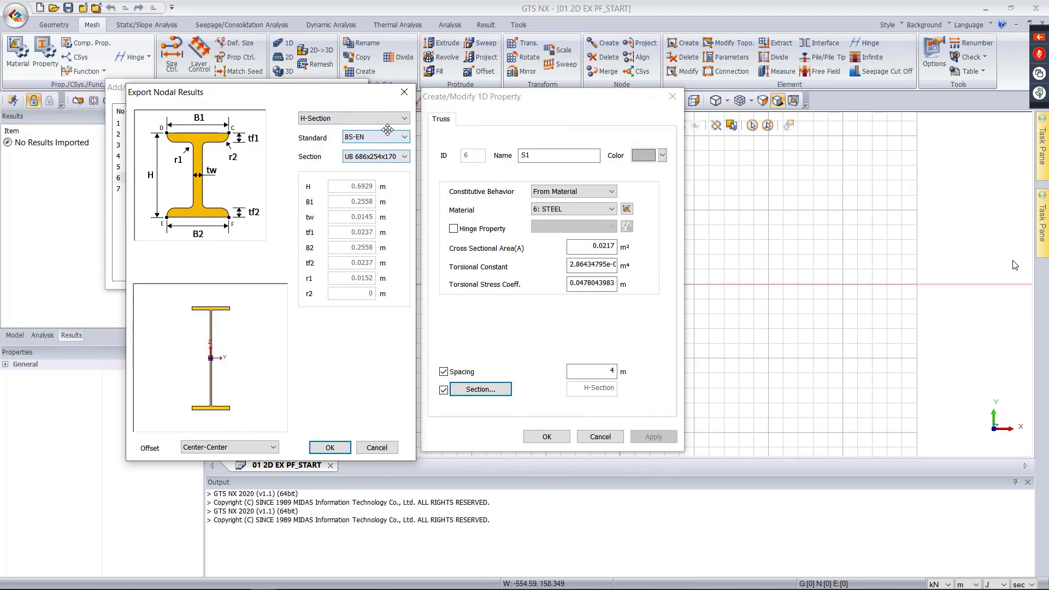
pyautogui.click(402, 137)
pyautogui.click(402, 137)
pyautogui.click(404, 157)
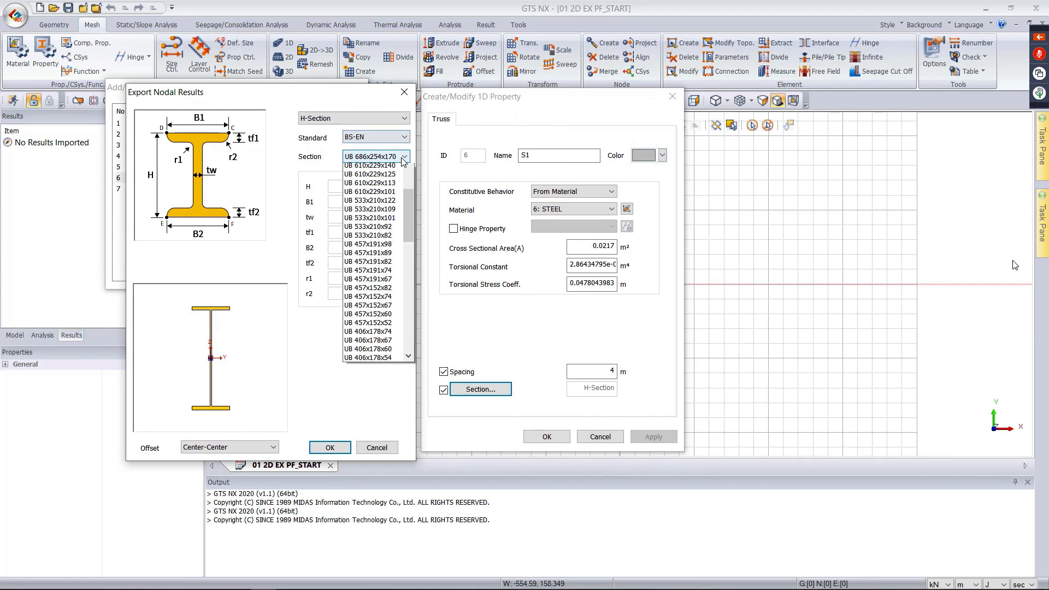
pyautogui.click(361, 168)
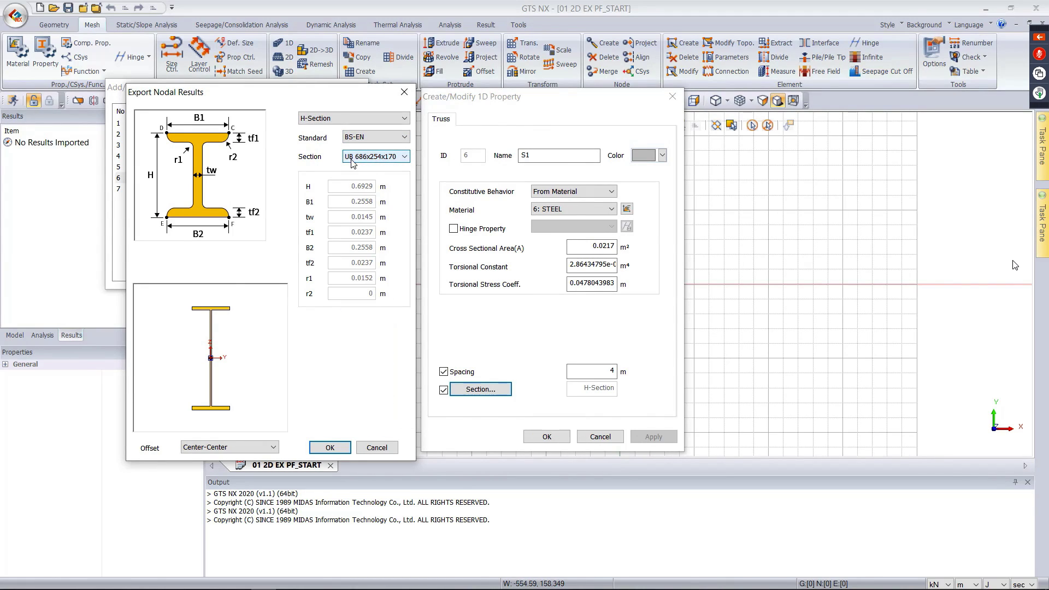
pyautogui.click(376, 446)
# - Check the spacing value of the S1 truss property and close the property definitions without changes
pyautogui.moveTo(595, 374); pyautogui.dragTo(624, 374)
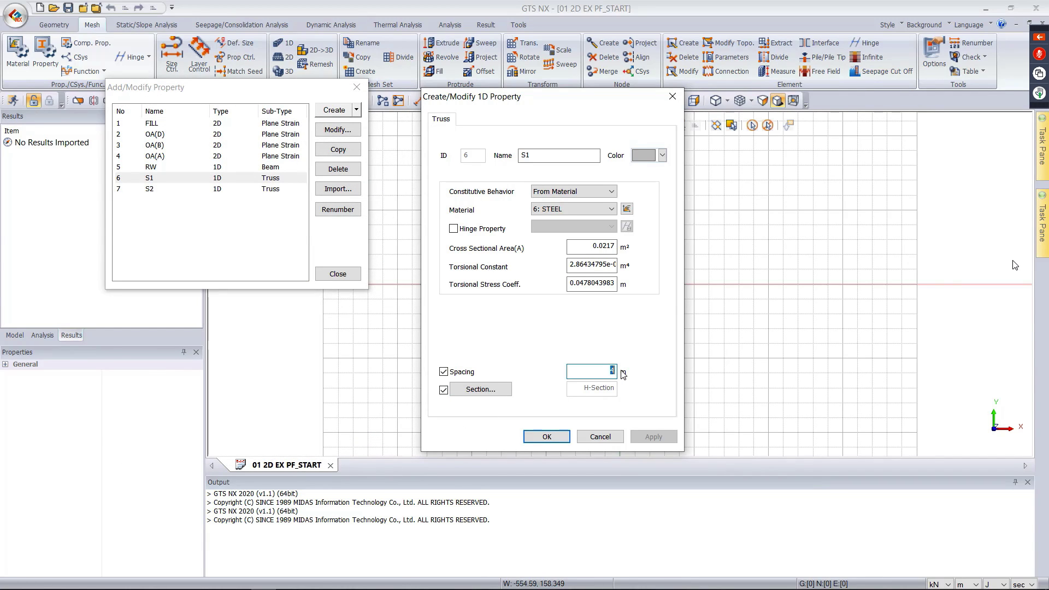
pyautogui.click(600, 437)
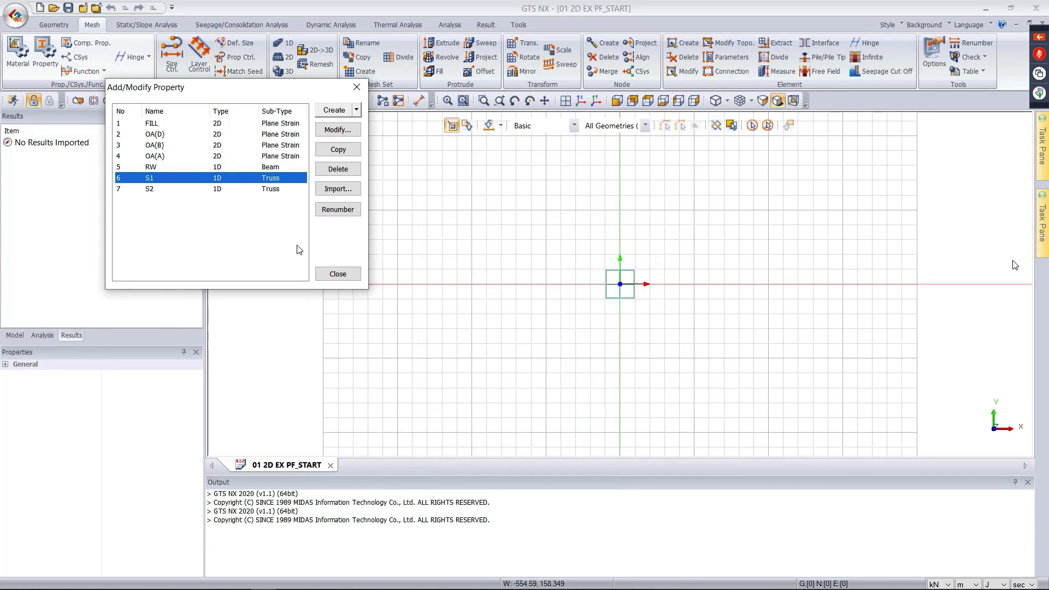
pyautogui.click(337, 274)
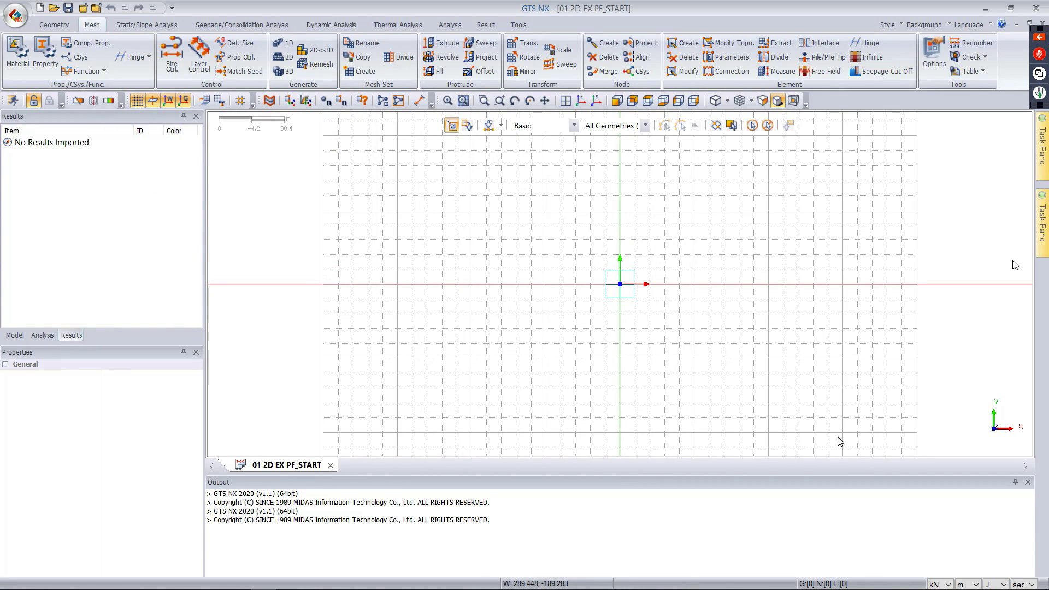
# - Undo the earlier DWG import and import cDrawing1.dwg as a 2D wireframe into Geometry Set-1 without translation or rotation
pyautogui.hotkey('ctrl', 'z')
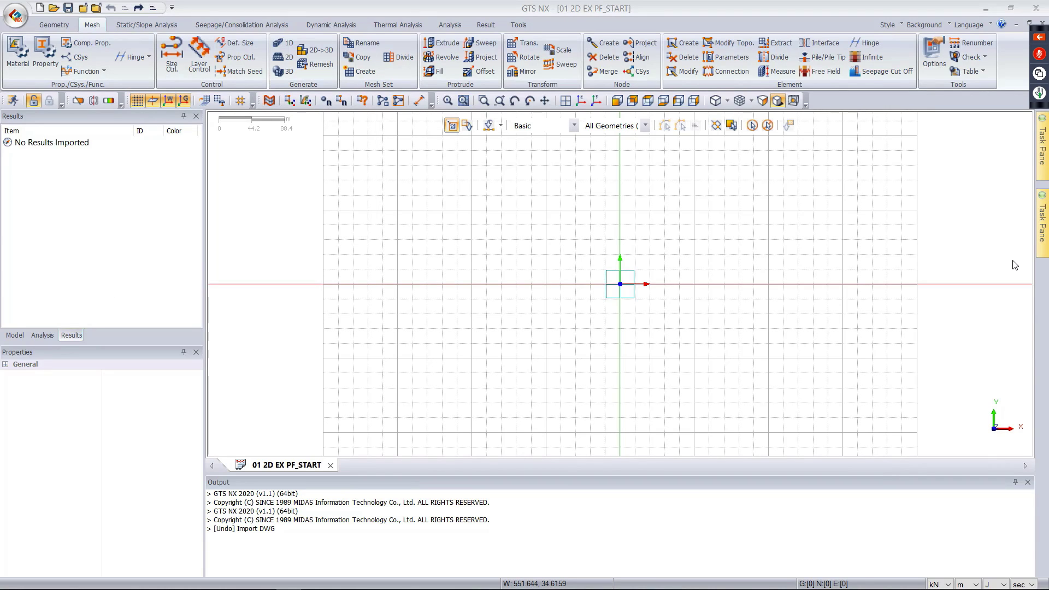
pyautogui.click(12, 17)
pyautogui.moveTo(61, 165)
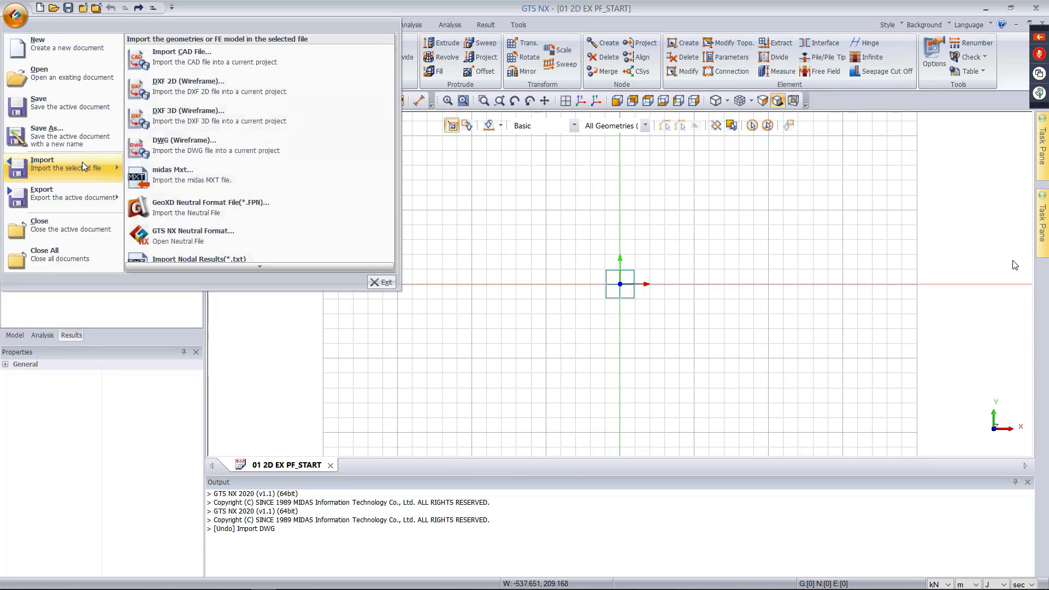
pyautogui.click(133, 141)
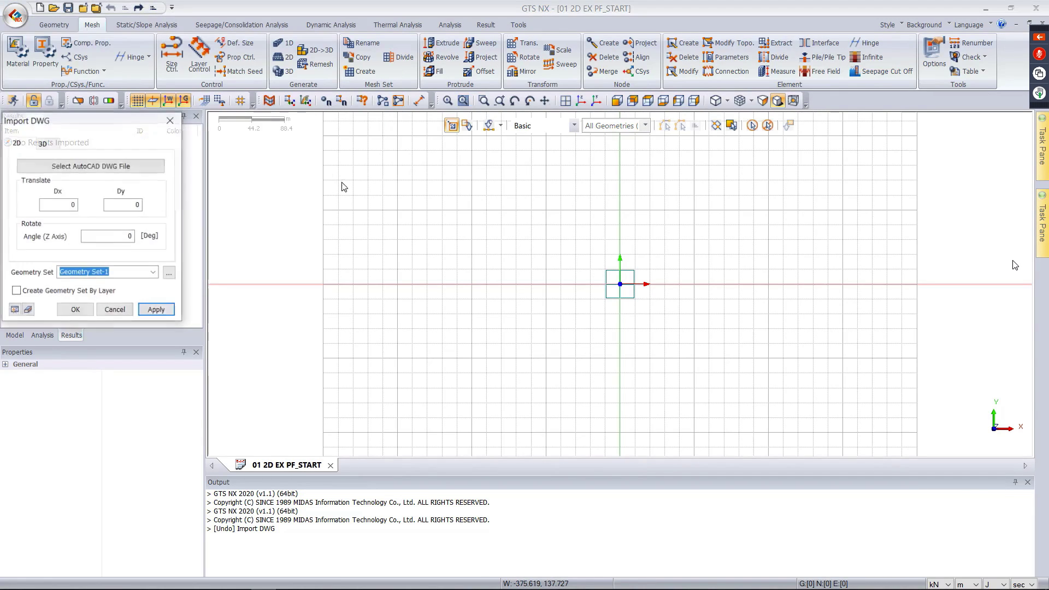
pyautogui.moveTo(133, 140); pyautogui.dragTo(278, 141)
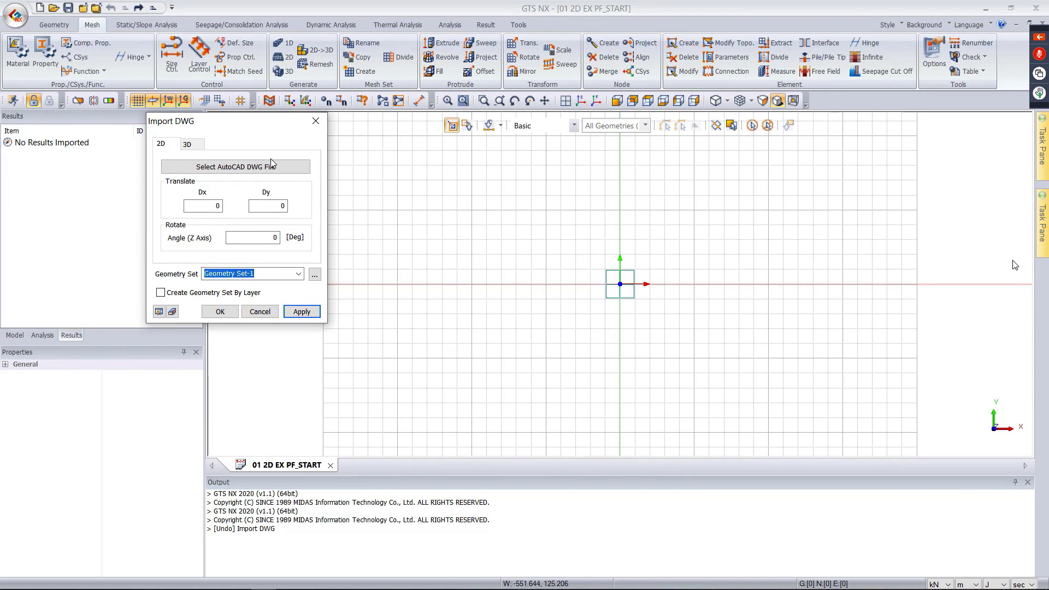
pyautogui.click(259, 173)
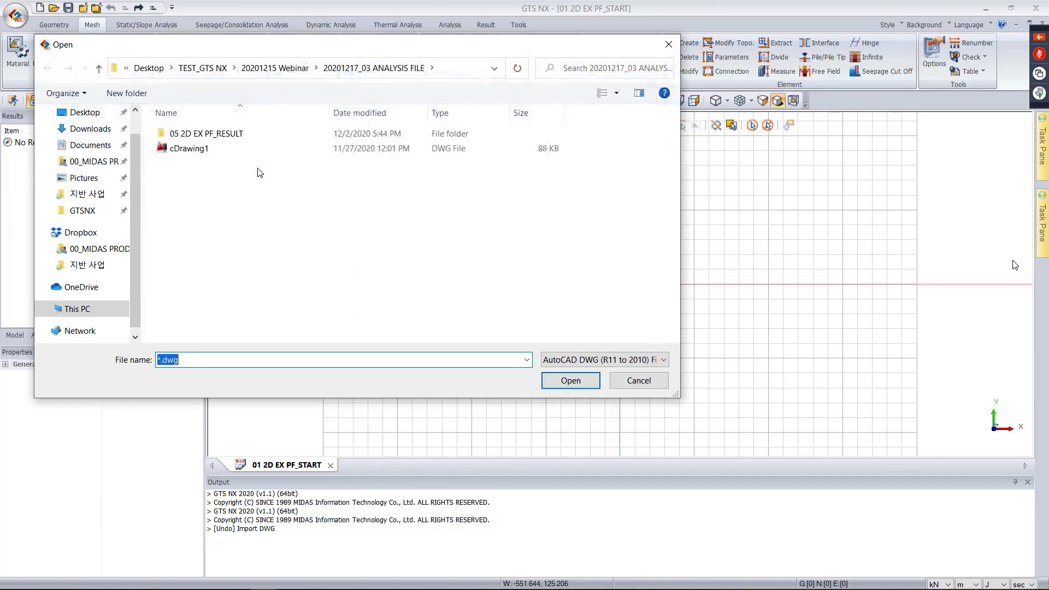
pyautogui.click(195, 149)
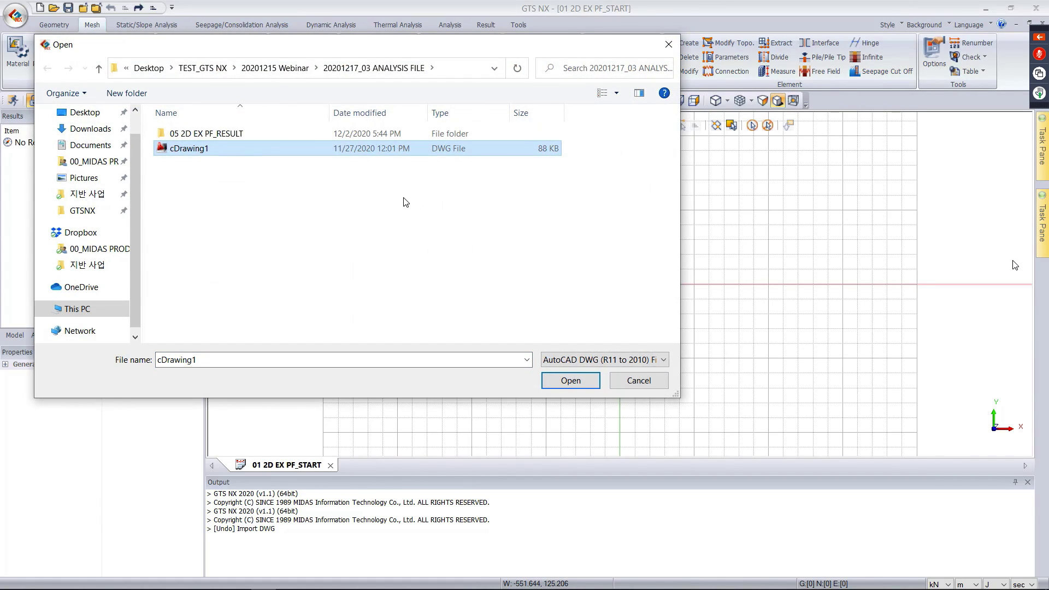
pyautogui.click(571, 381)
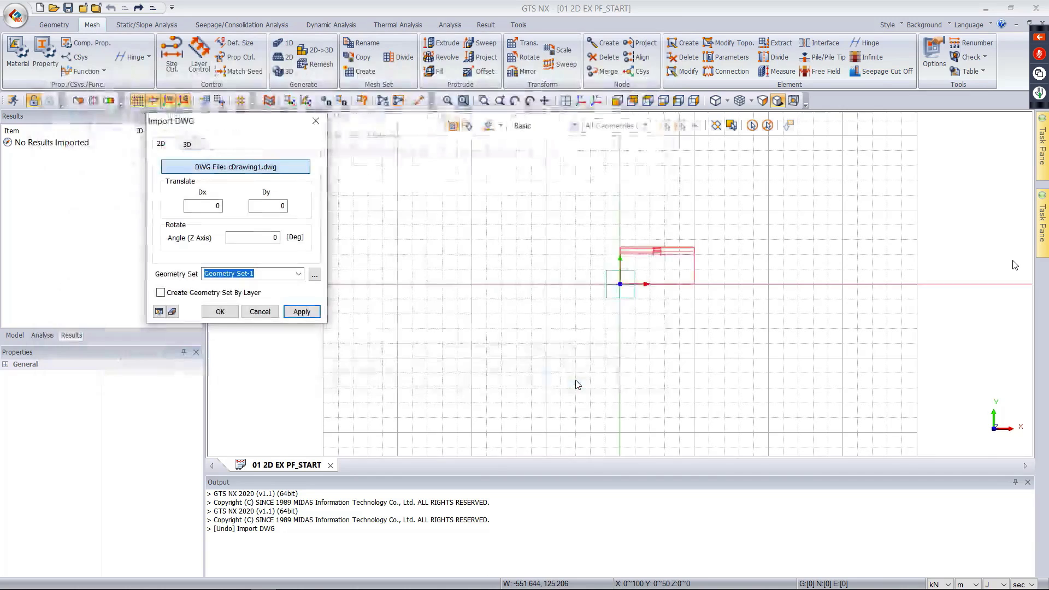
pyautogui.click(221, 312)
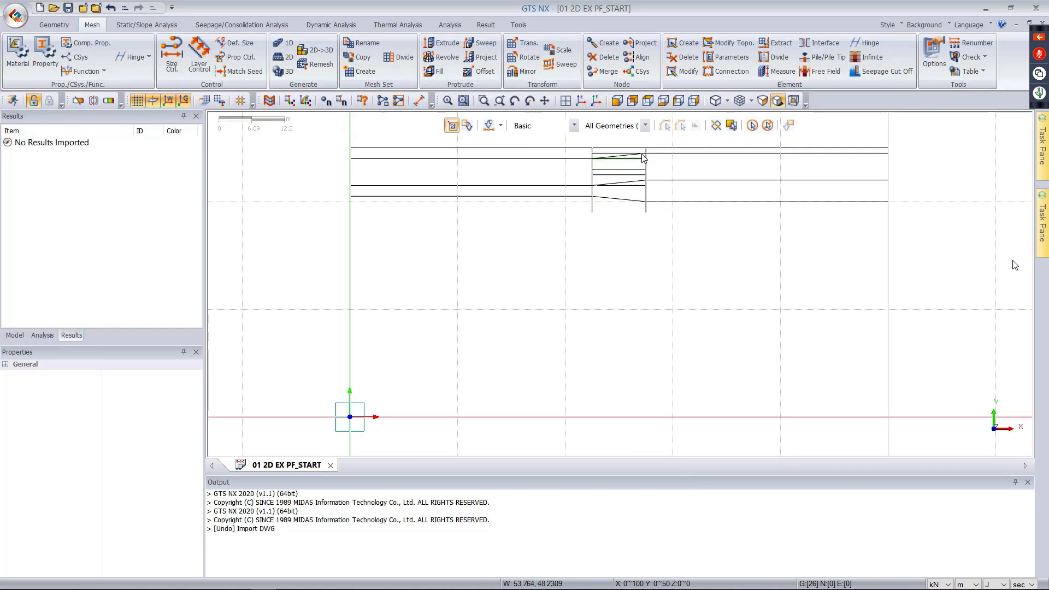
# - Make a face in Geometry Set-1 from the outer boundary edges of the imported drawing
pyautogui.scroll(3, 612, 181)
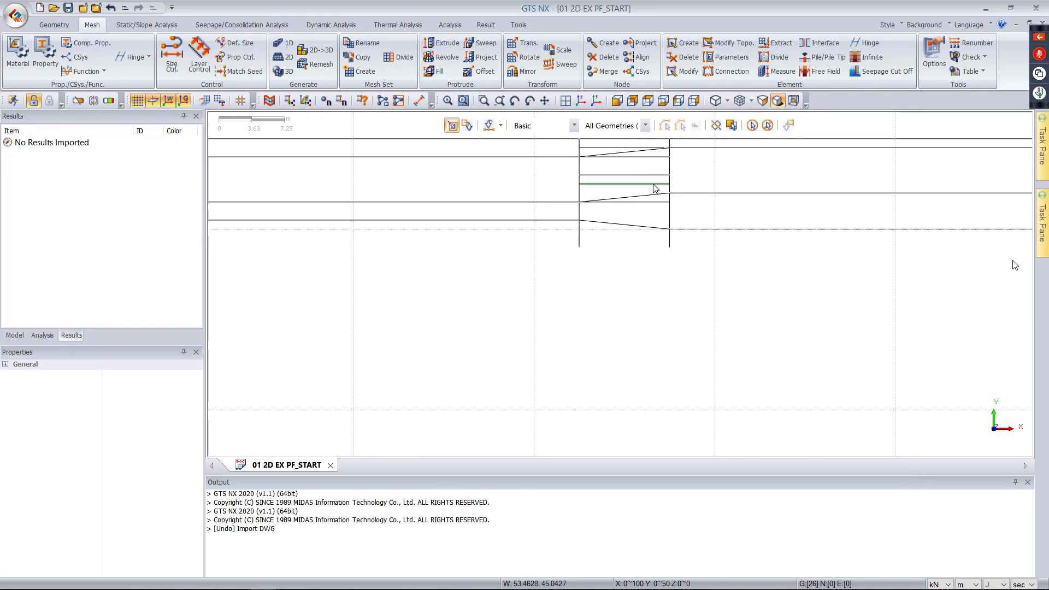
pyautogui.click(616, 101)
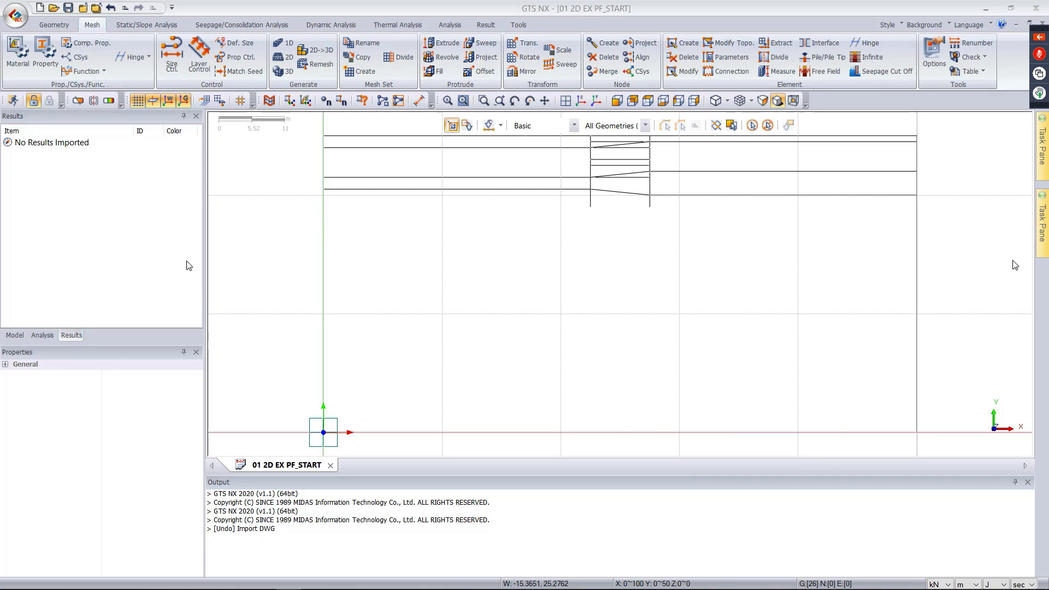
pyautogui.click(54, 25)
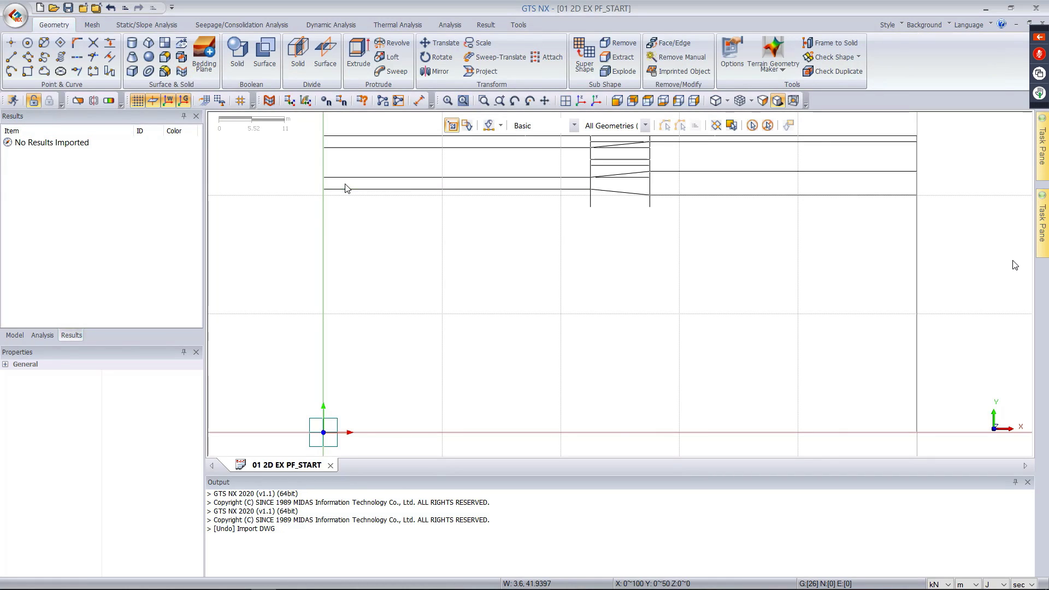
pyautogui.click(165, 42)
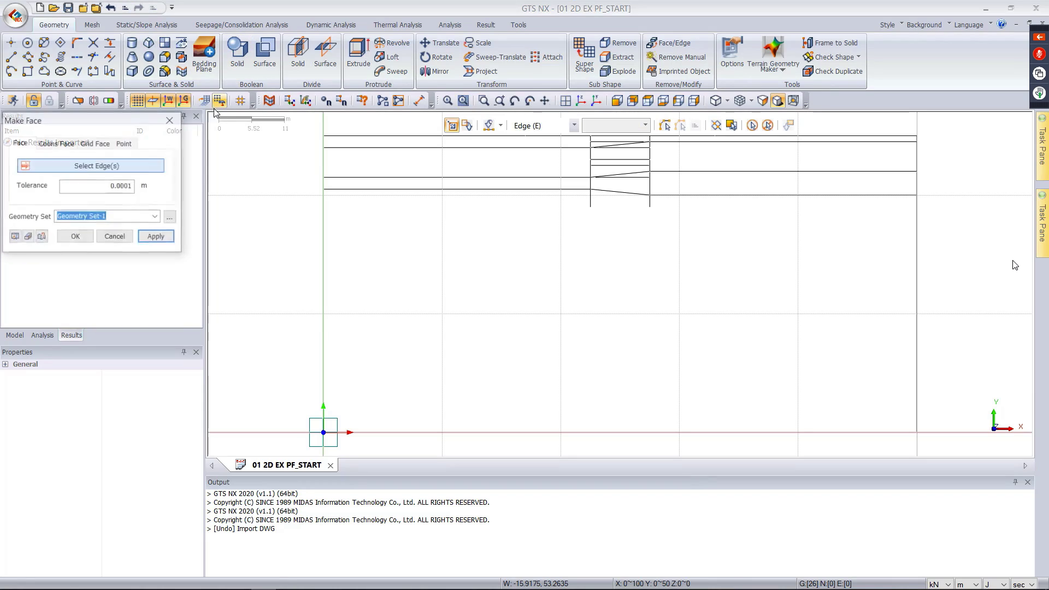
pyautogui.moveTo(875, 136); pyautogui.dragTo(320, 449)
pyautogui.moveTo(339, 372); pyautogui.dragTo(856, 141)
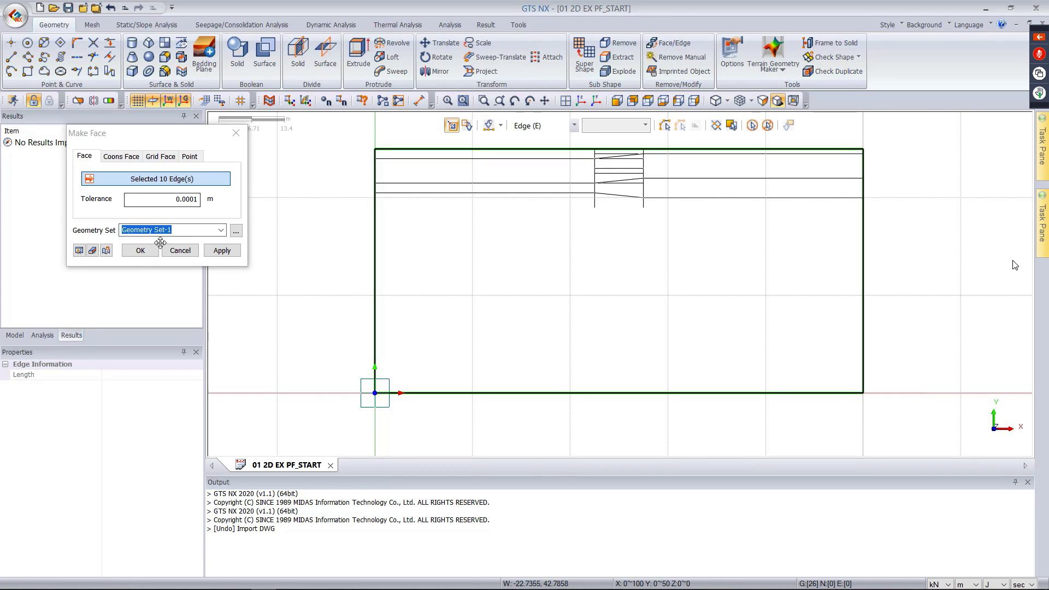
pyautogui.click(140, 251)
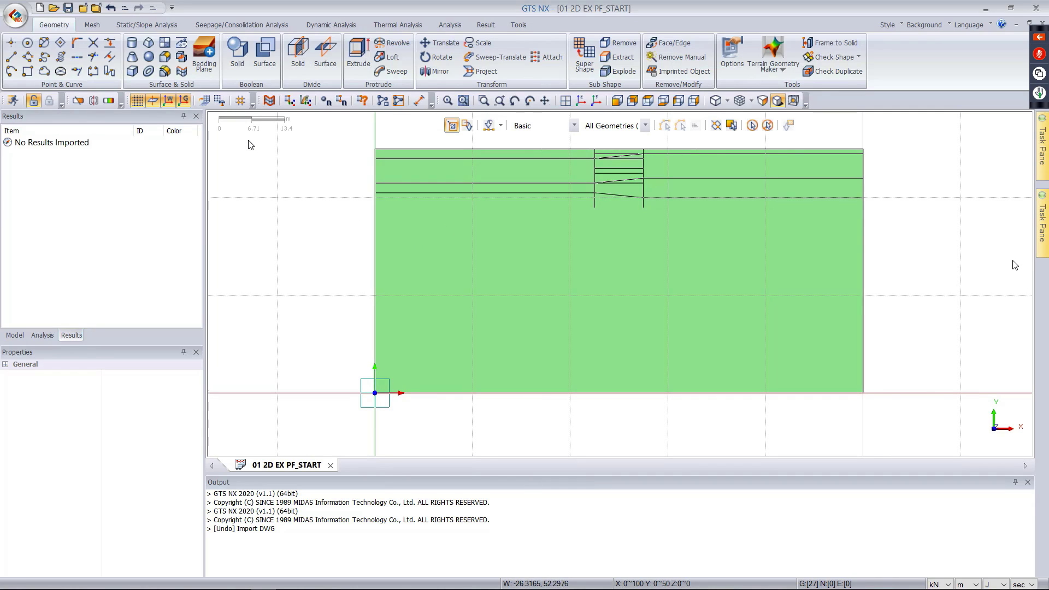
# - Imprint all edges of the drawing as curves onto the rectangular face, using the direction of the shortest path line
pyautogui.click(183, 44)
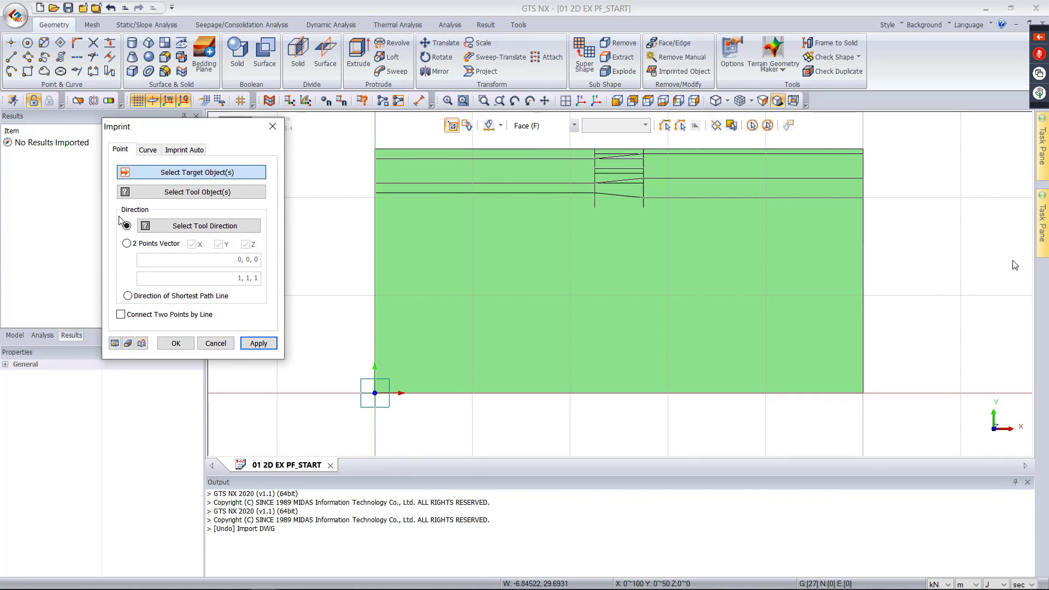
pyautogui.click(146, 152)
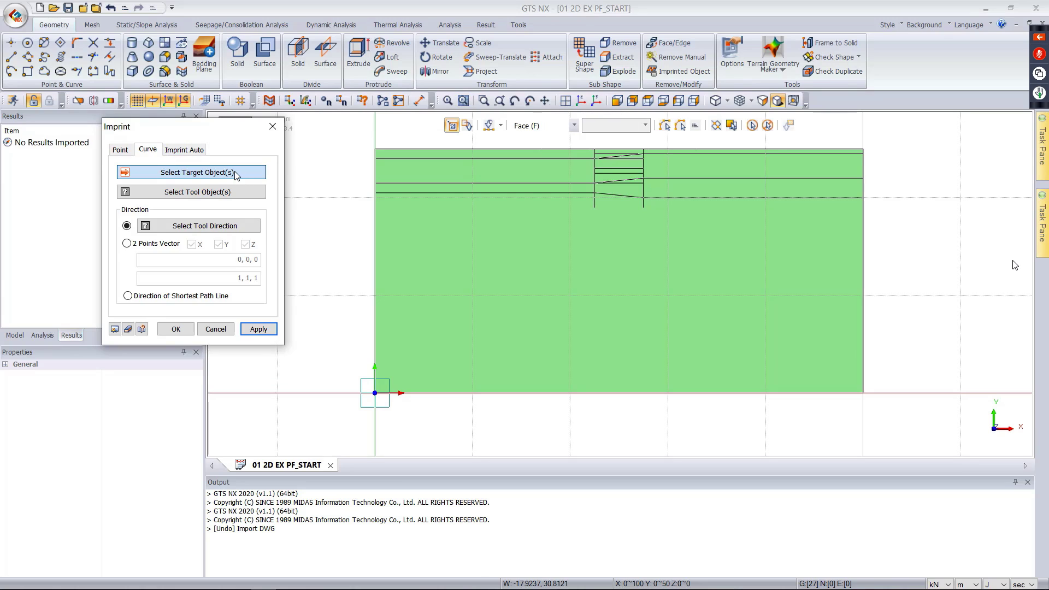
pyautogui.click(597, 287)
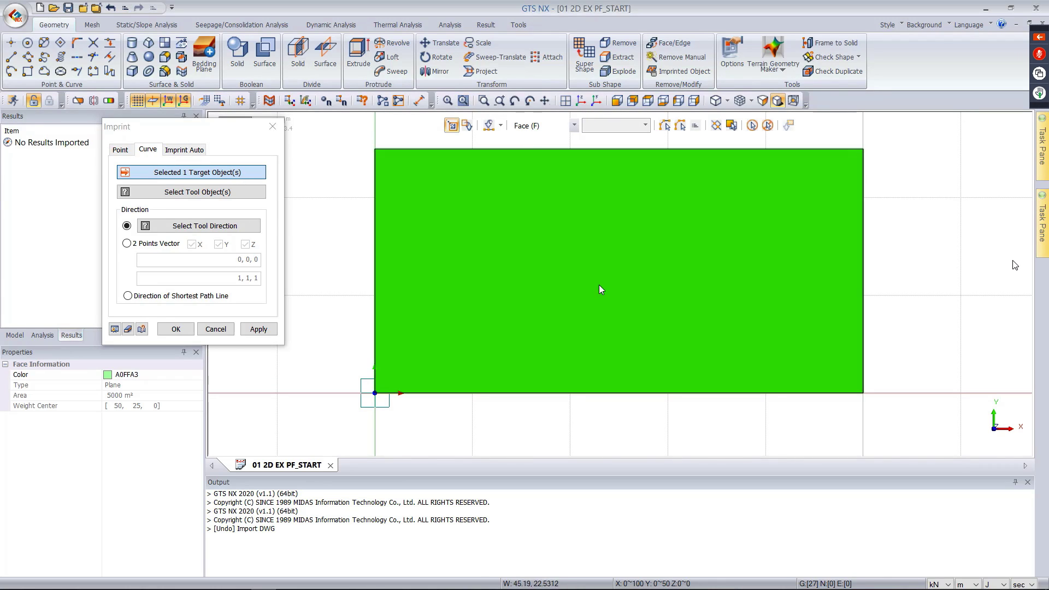
pyautogui.click(236, 194)
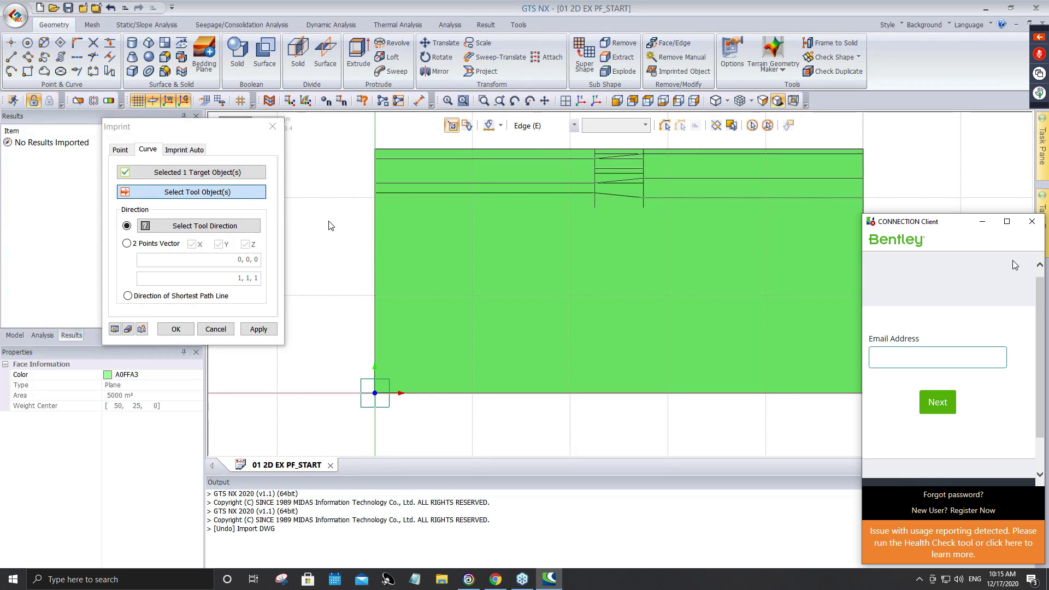
pyautogui.hotkey('ctrl', 'a')
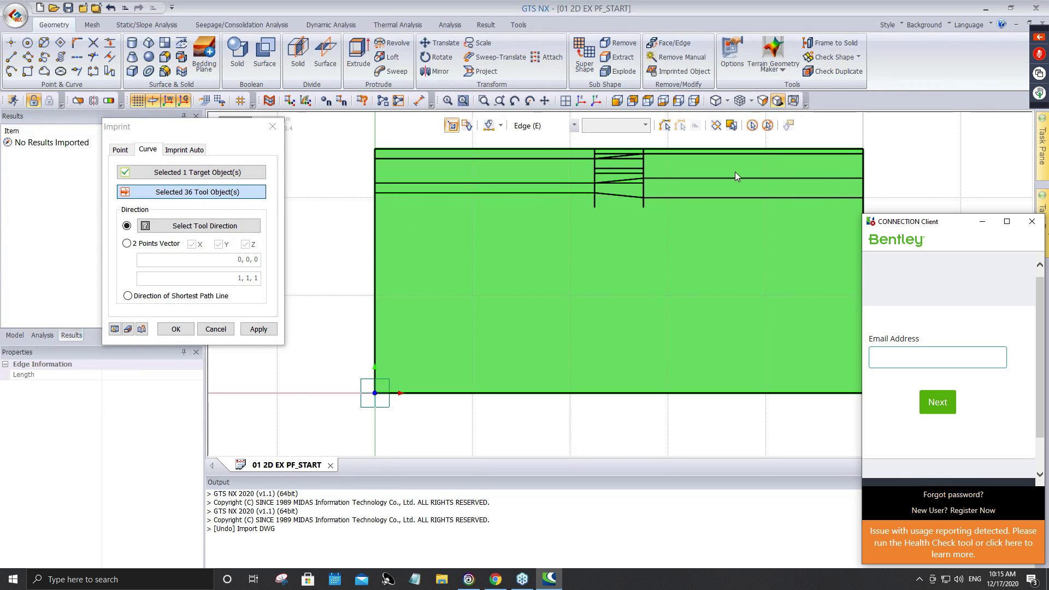
pyautogui.click(1031, 223)
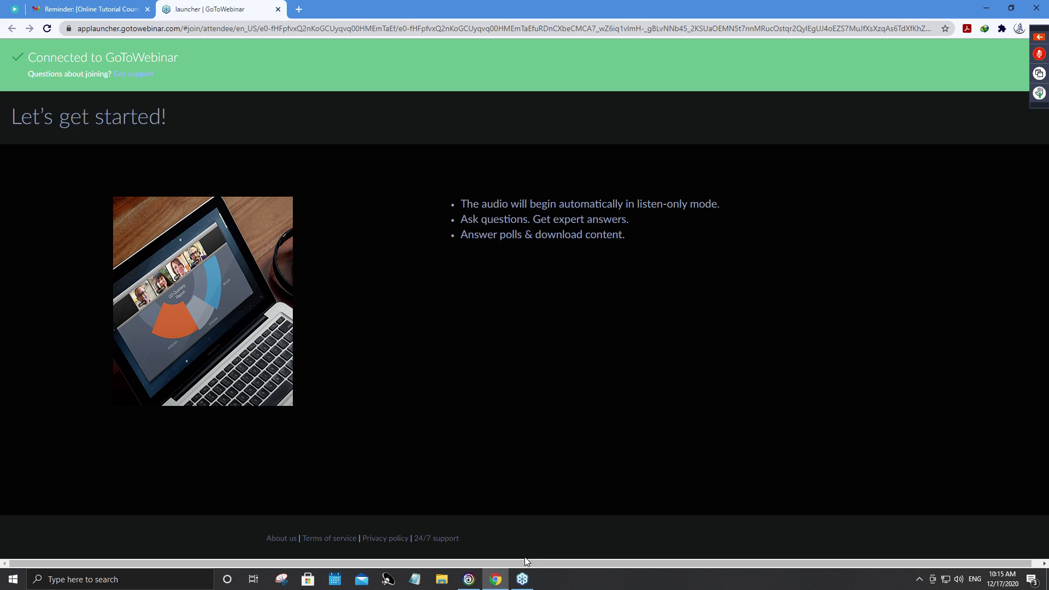
pyautogui.click(525, 584)
pyautogui.click(178, 299)
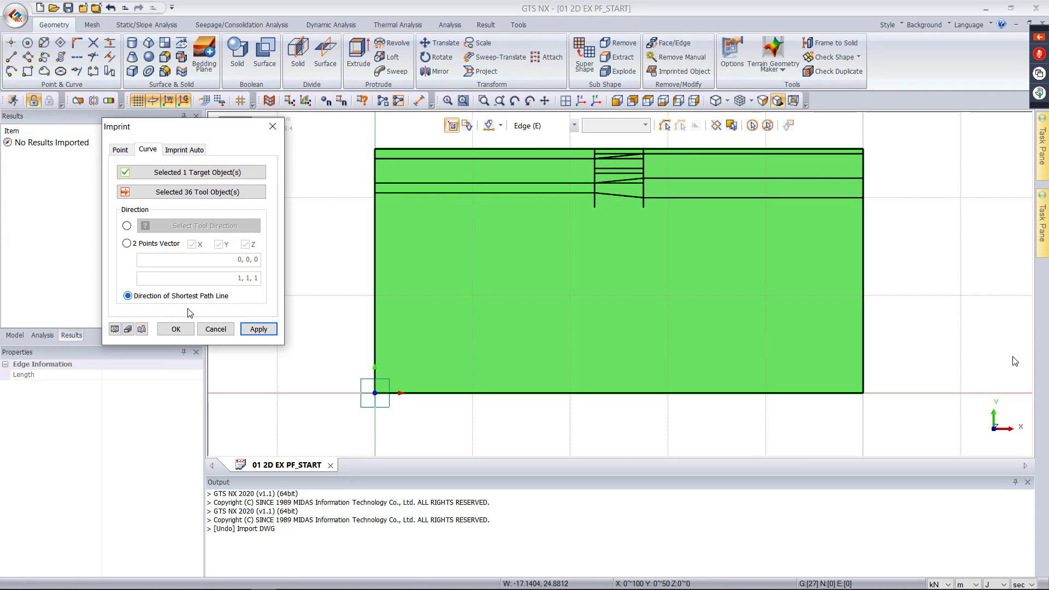
pyautogui.click(176, 329)
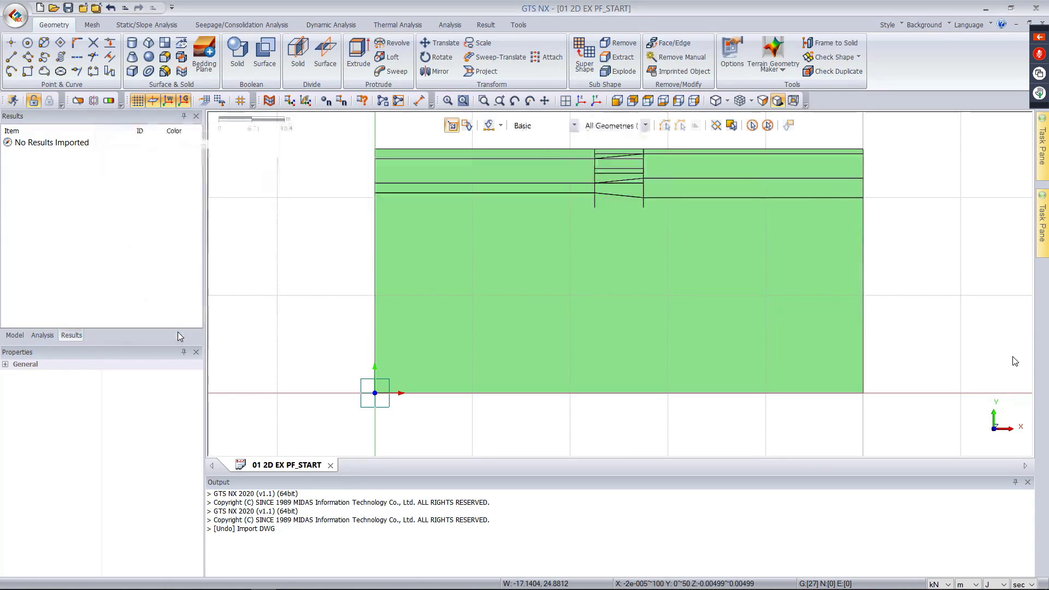
# - Expand Geometry Set-1 in the model tree, hide its curves and toggle the surface's visibility to check the imprinted edges
pyautogui.click(14, 335)
pyautogui.doubleClick(48, 227)
pyautogui.doubleClick(72, 238)
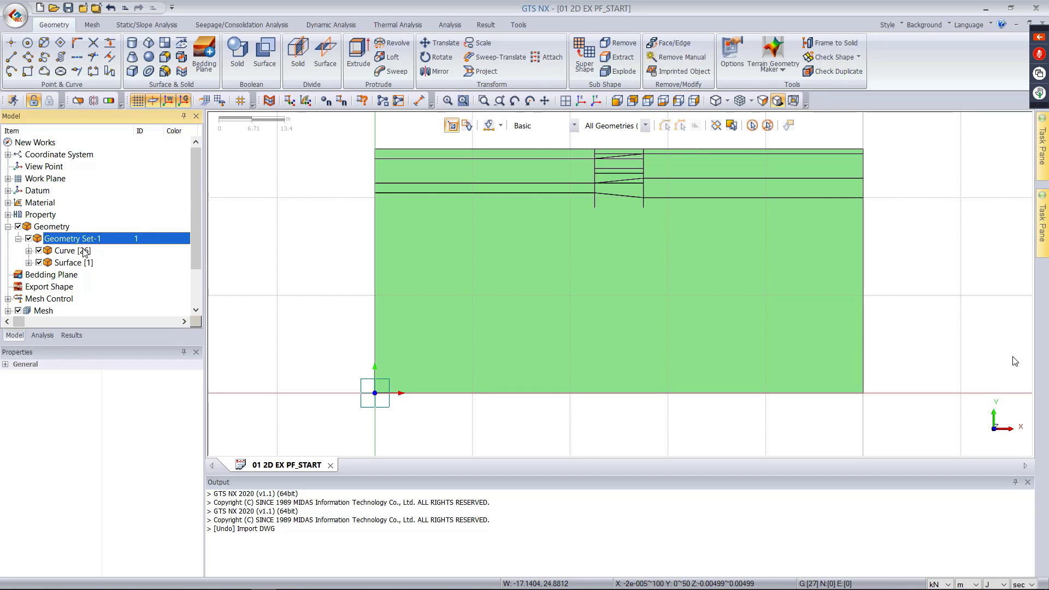
pyautogui.click(38, 251)
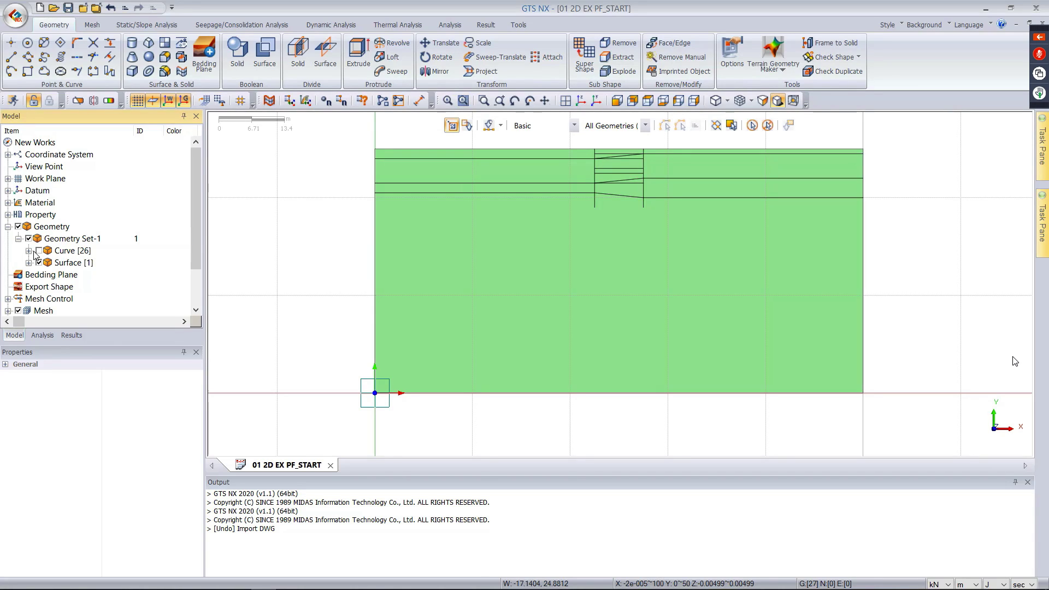
pyautogui.click(38, 263)
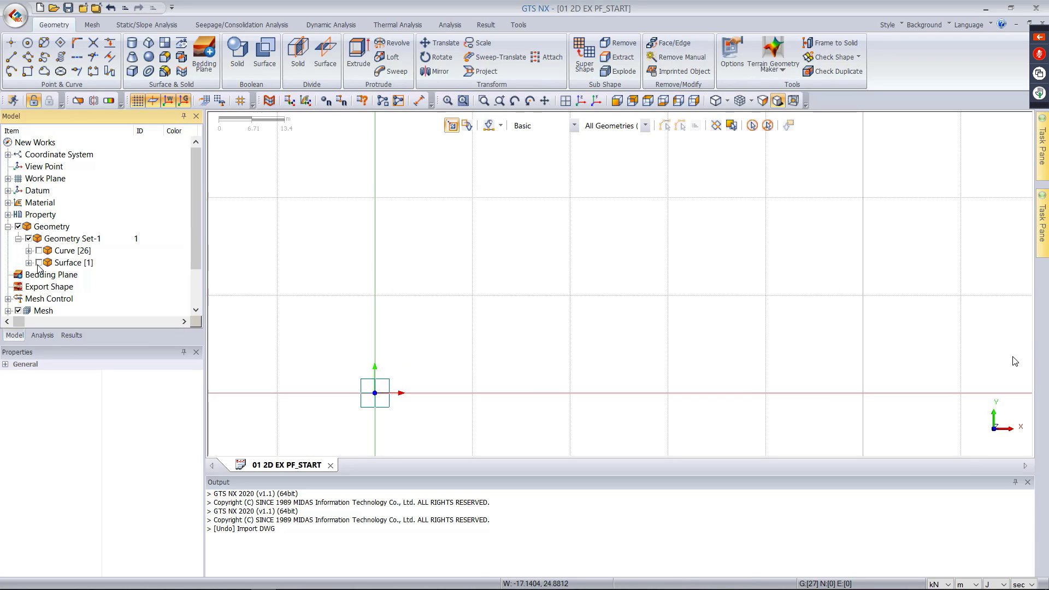
pyautogui.click(38, 263)
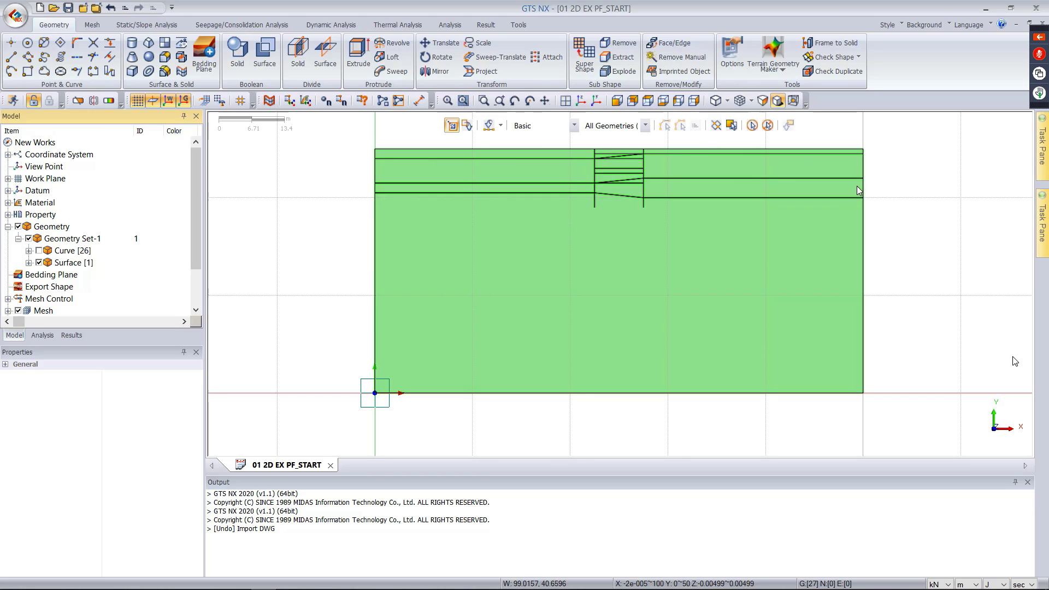
# - Delete all curves from Geometry Set-1, keeping the surface, and set the selection filter to Edge
pyautogui.click(63, 253)
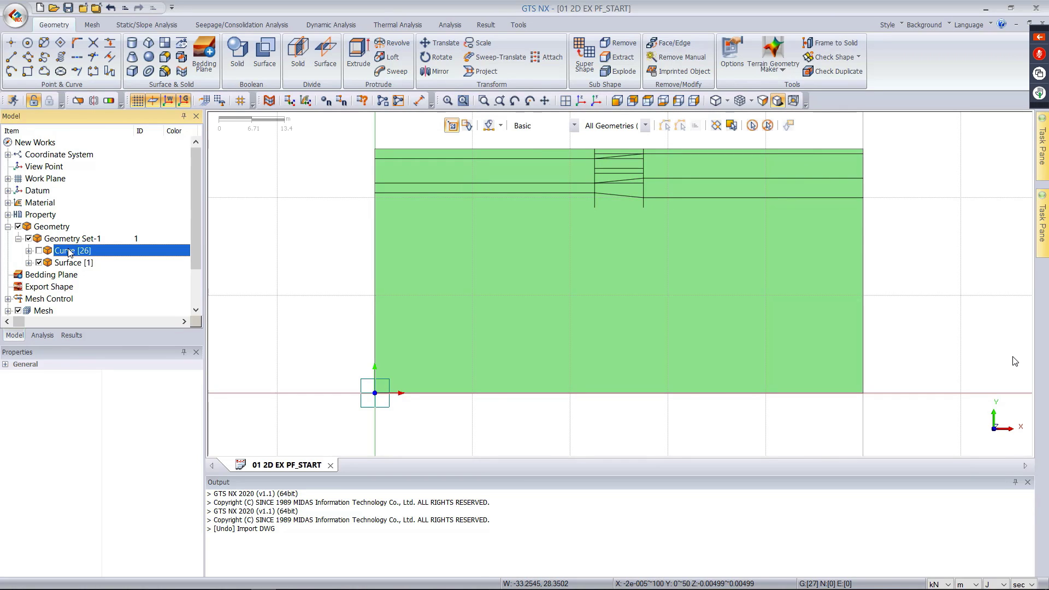
pyautogui.press('Delete')
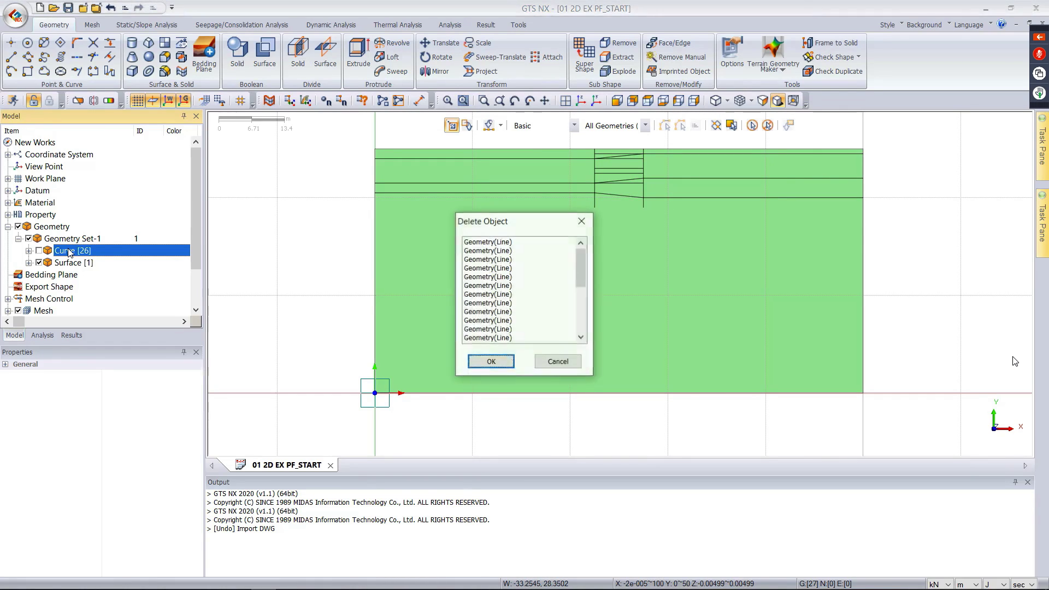
pyautogui.click(498, 362)
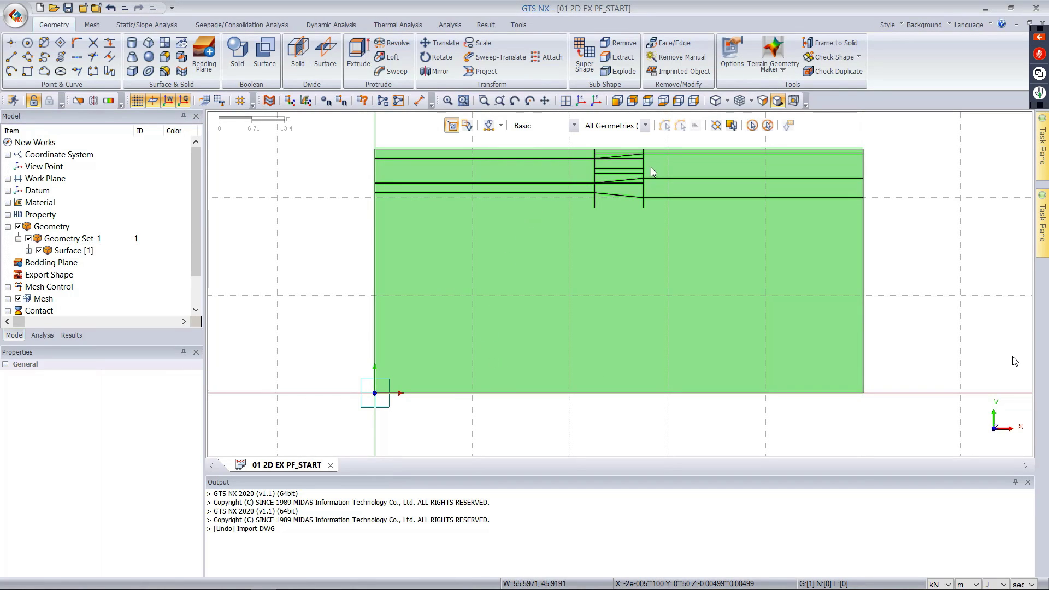
pyautogui.press('e')
pyautogui.scroll(1, 649, 171)
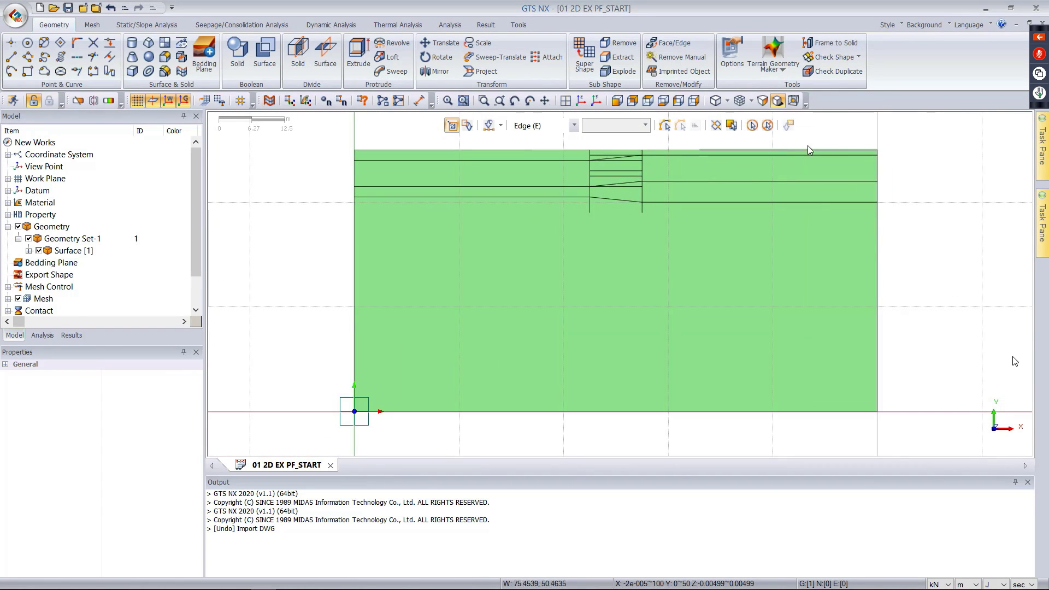
pyautogui.scroll(-1, 905, 286)
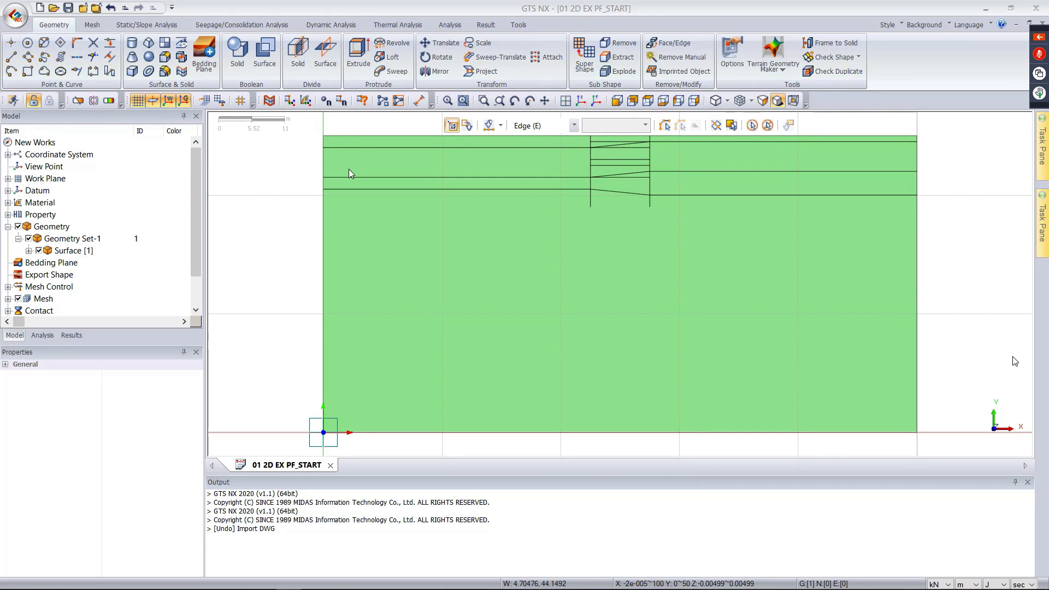
# - Start an edge size control and select all edge segments along the two vertical wall lines
pyautogui.click(92, 25)
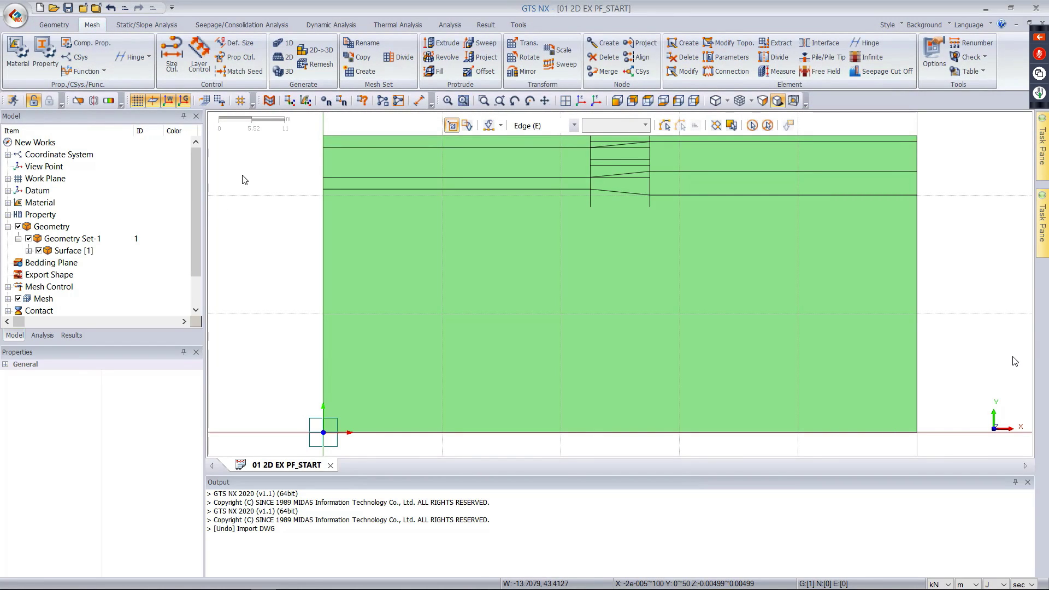
pyautogui.click(172, 59)
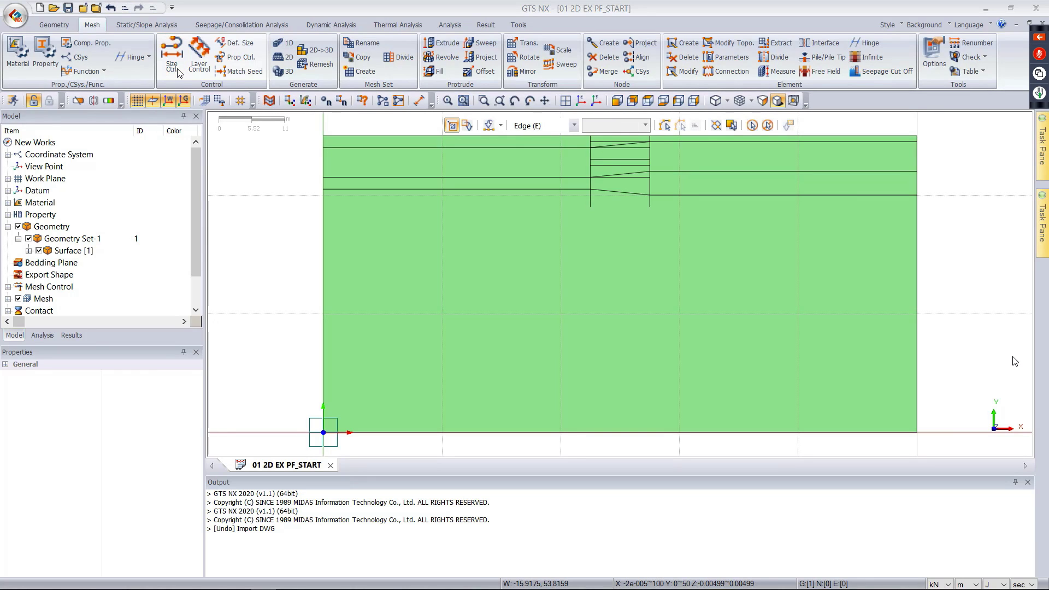
pyautogui.moveTo(126, 122); pyautogui.dragTo(282, 149)
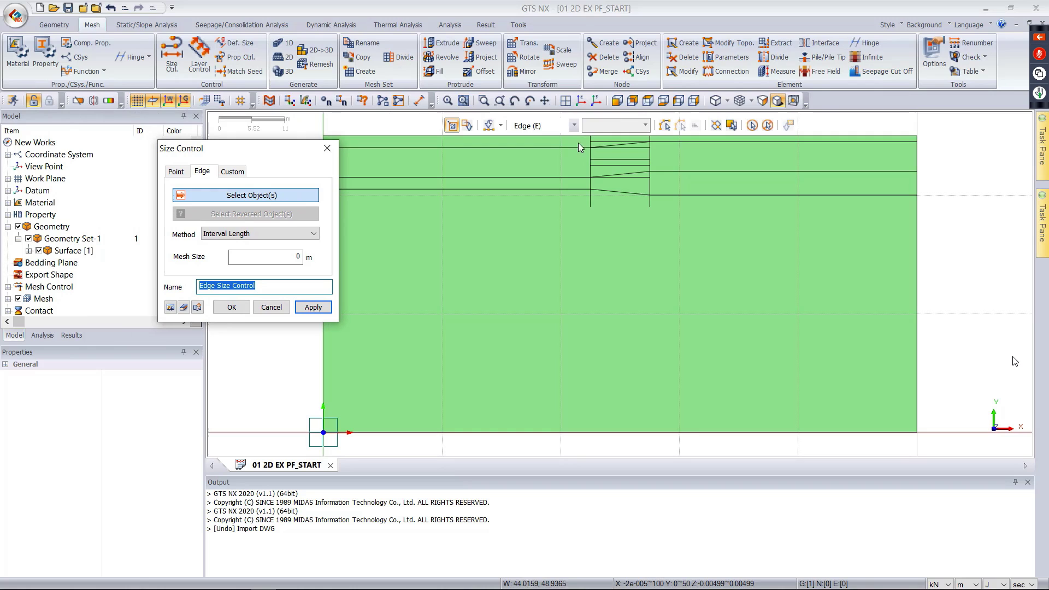
pyautogui.scroll(-1, 657, 196)
pyautogui.click(621, 100)
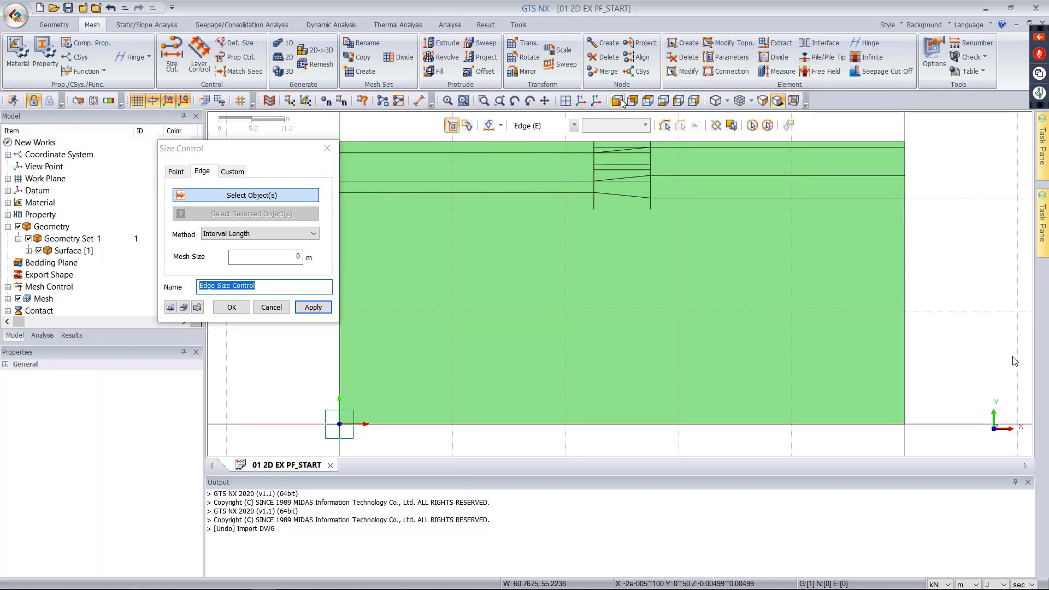
pyautogui.scroll(-2, 652, 234)
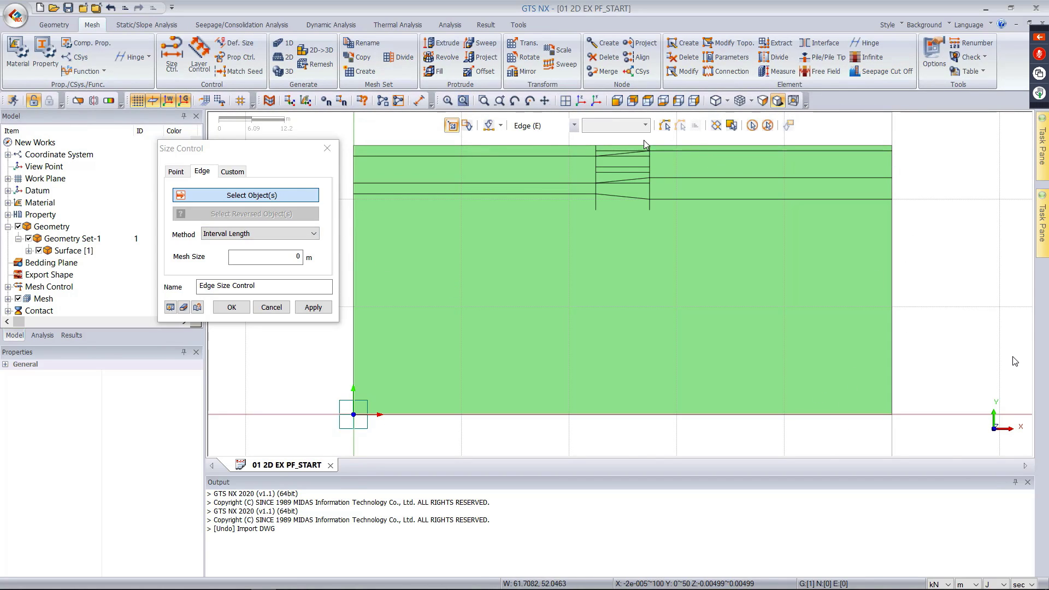
pyautogui.scroll(2, 644, 143)
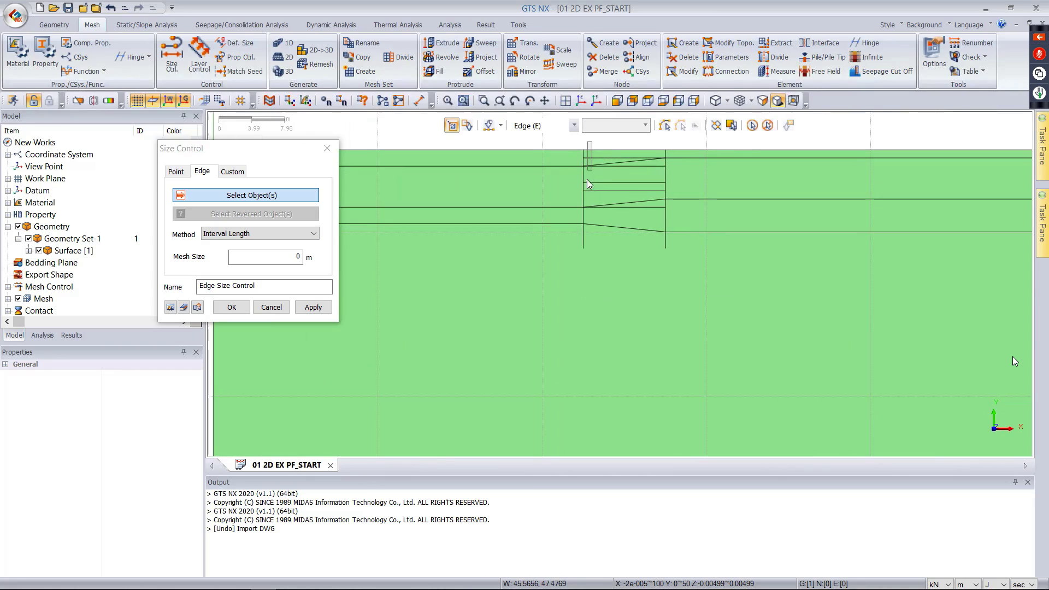
pyautogui.moveTo(588, 184); pyautogui.dragTo(583, 274)
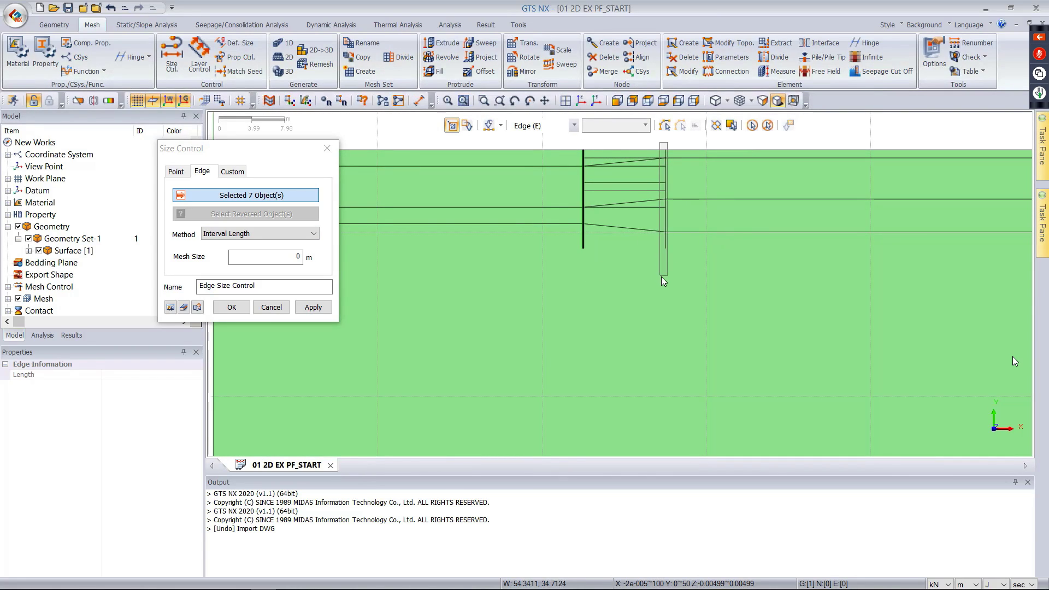
pyautogui.moveTo(667, 143); pyautogui.dragTo(661, 277)
# - Set the wall edges' mesh size to 1 m by interval length, check the seeding and apply it
pyautogui.moveTo(291, 258); pyautogui.dragTo(326, 262)
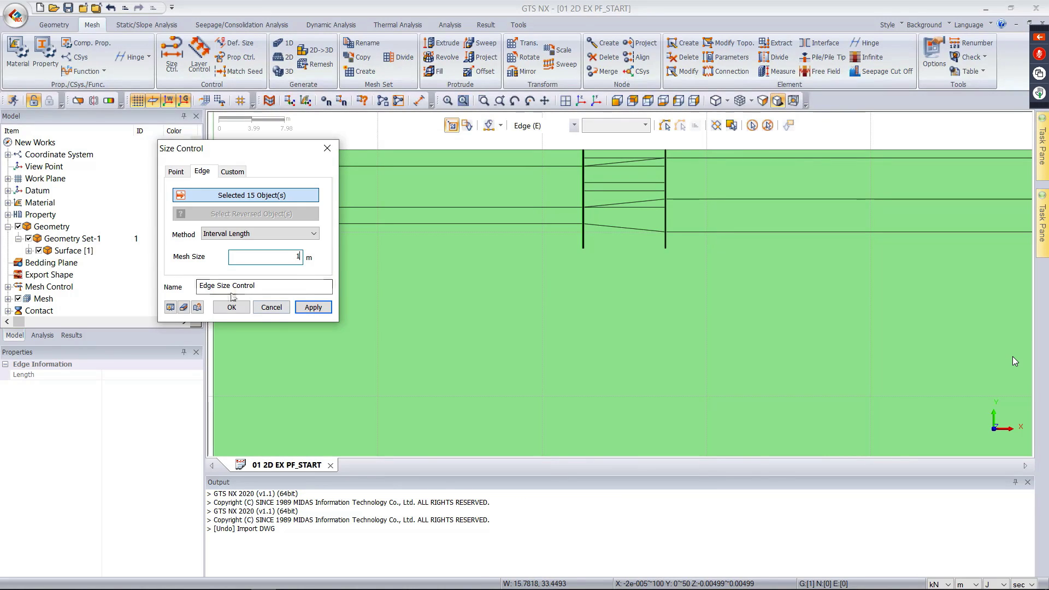
pyautogui.write('1')
pyautogui.scroll(-1, 638, 275)
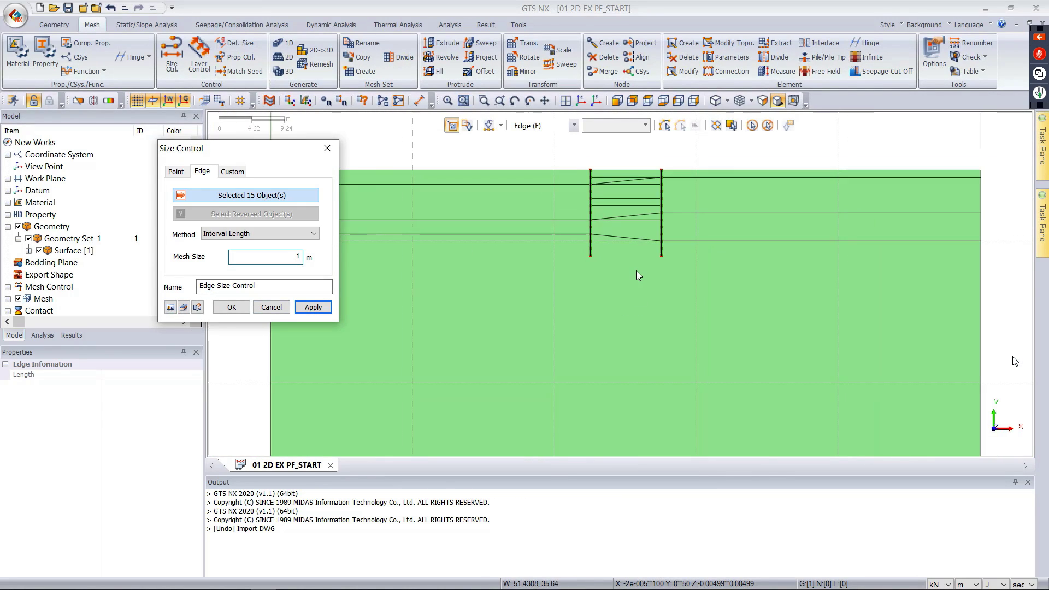
pyautogui.scroll(-9, 645, 186)
pyautogui.scroll(8, 630, 193)
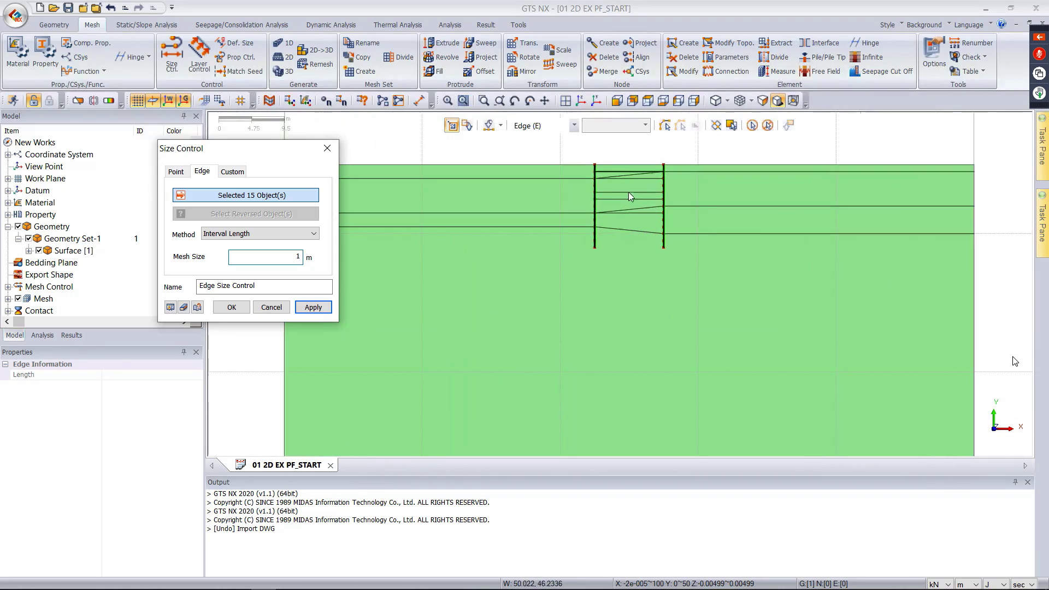
pyautogui.scroll(3, 637, 160)
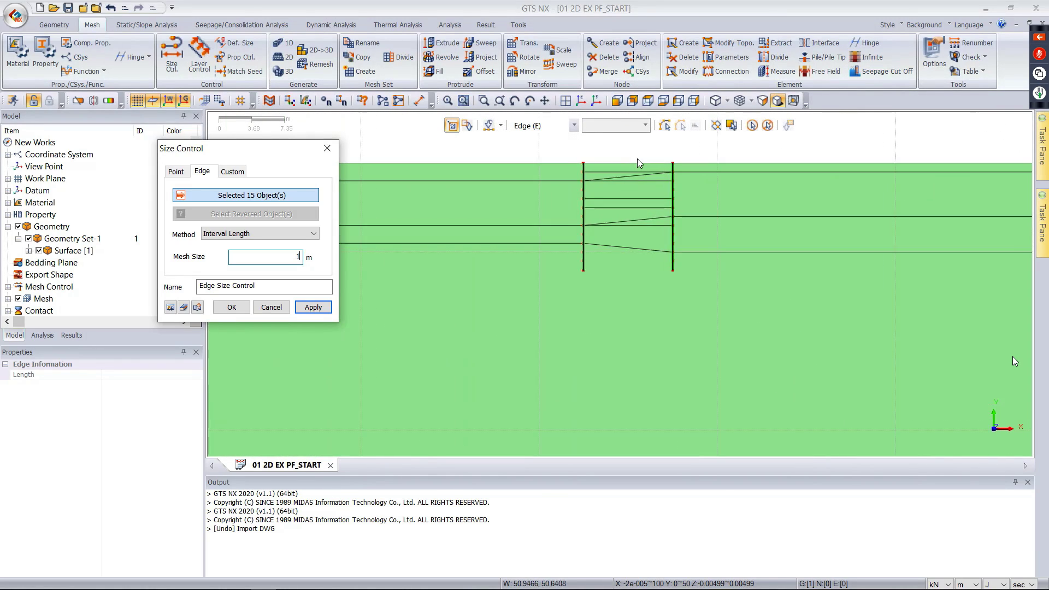
pyautogui.scroll(-2, 647, 160)
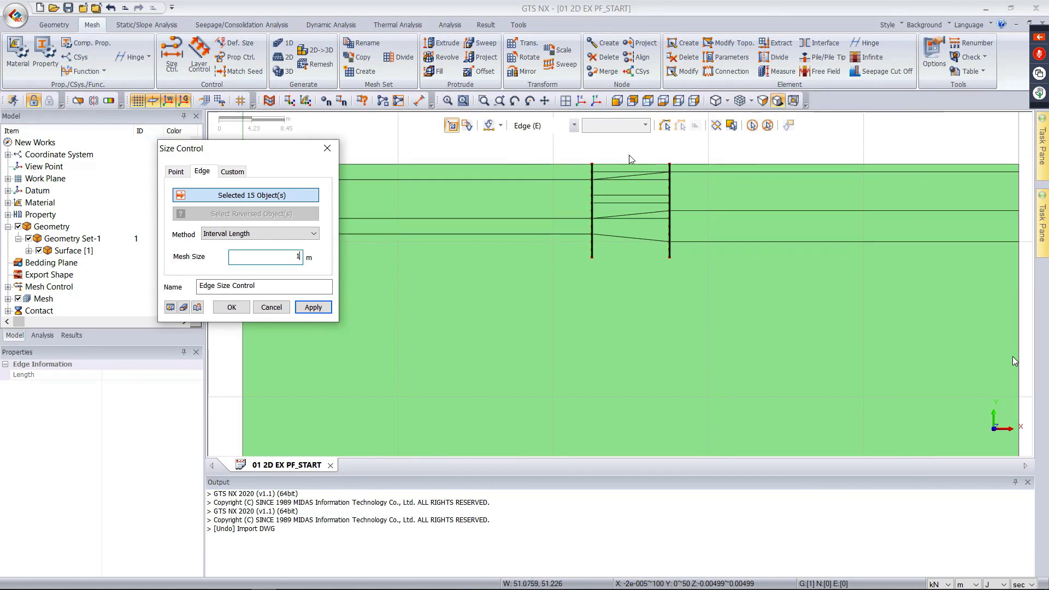
pyautogui.click(312, 308)
# - Apply an interval-length size control of 8 m to the bottom boundary edge, previewing its seeds
pyautogui.scroll(-1, 678, 154)
pyautogui.scroll(-1, 647, 155)
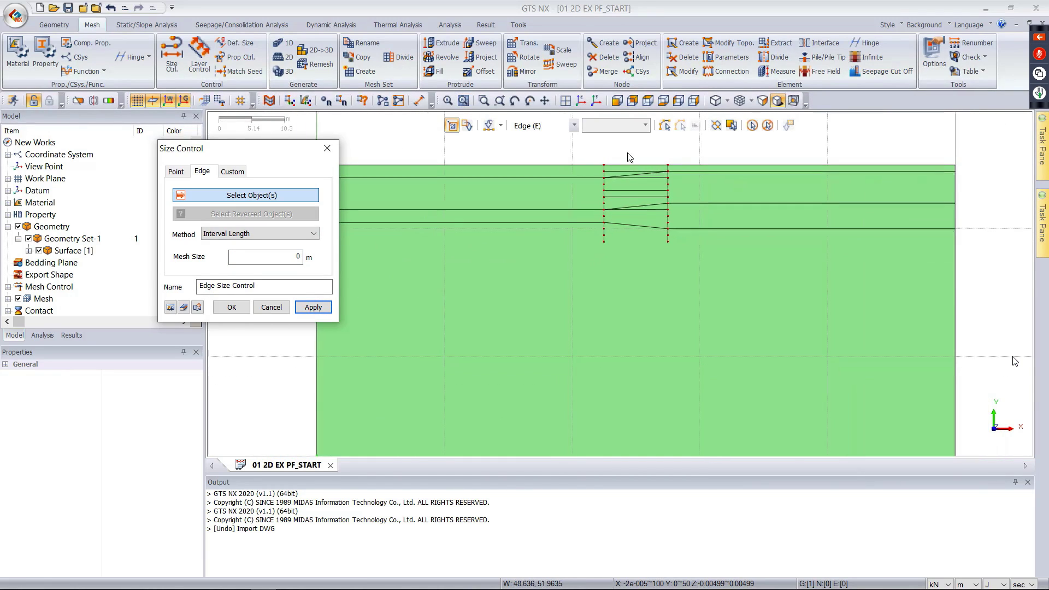
pyautogui.scroll(-1, 660, 154)
pyautogui.scroll(1, 654, 156)
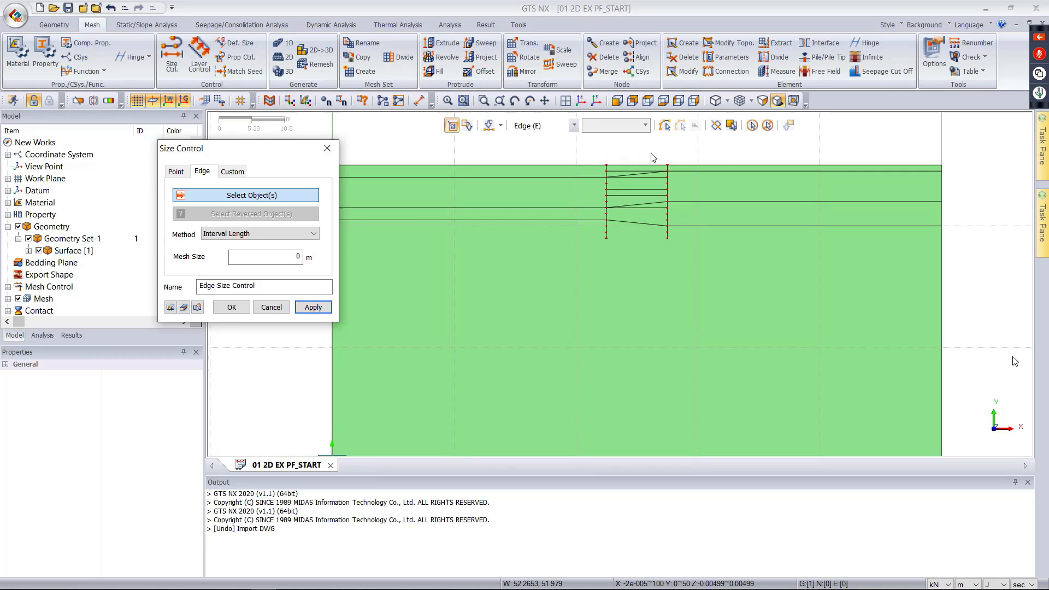
pyautogui.scroll(-1, 697, 149)
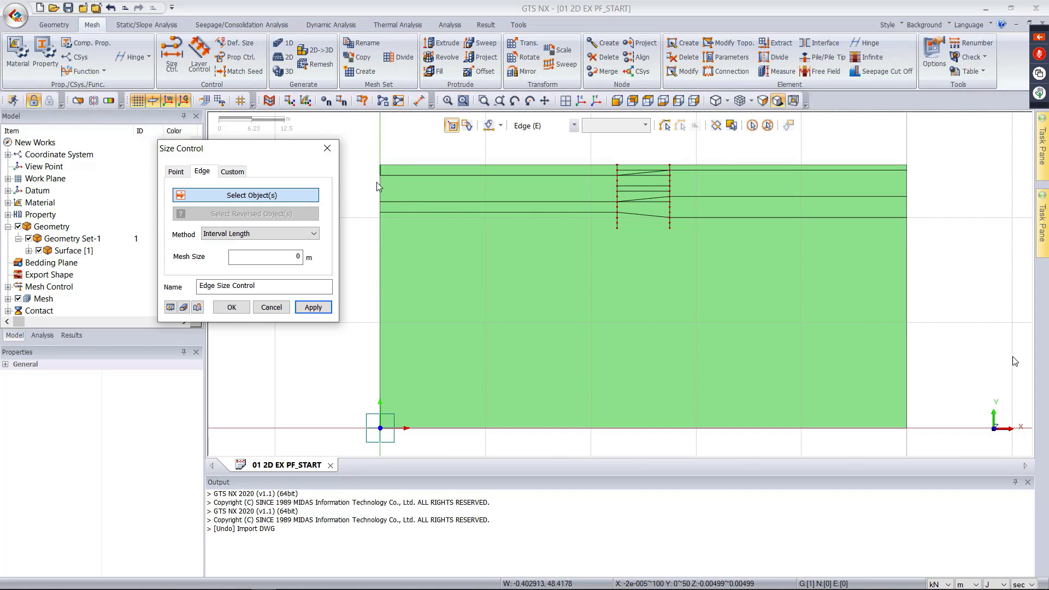
pyautogui.click(550, 429)
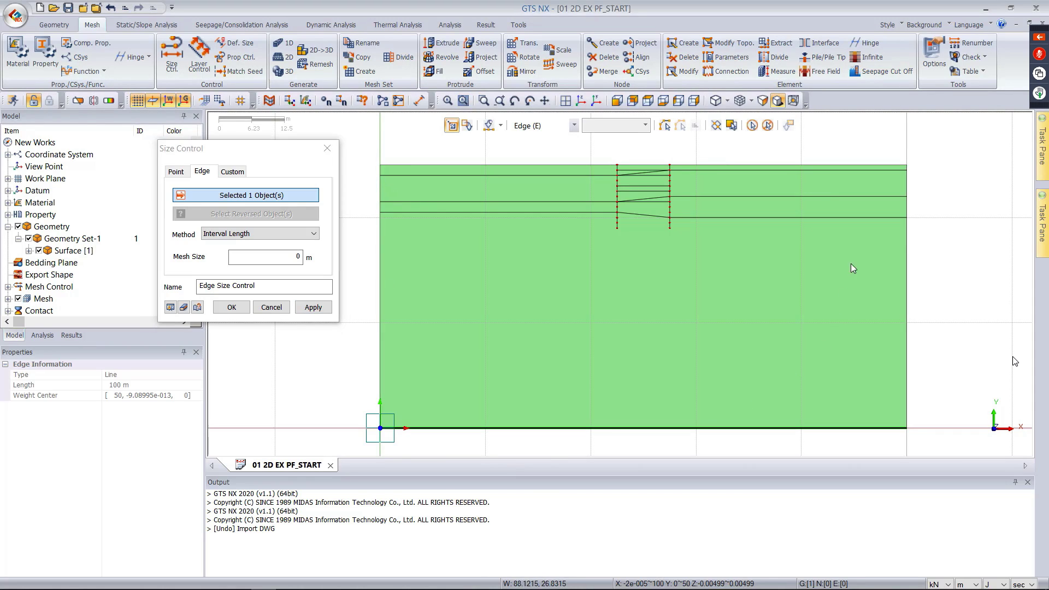
pyautogui.doubleClick(300, 257)
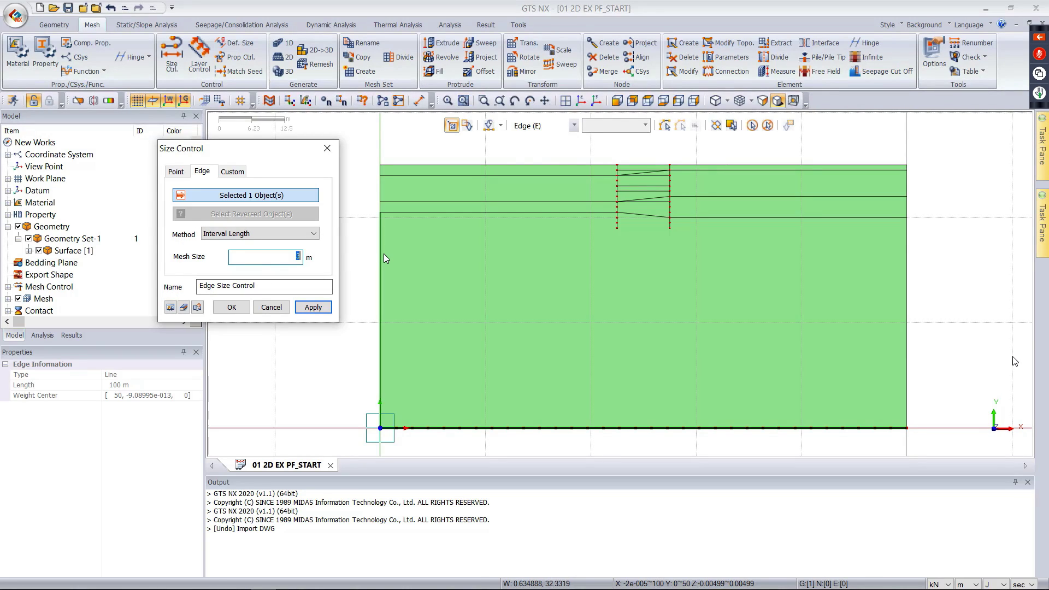
pyautogui.write('8')
pyautogui.click(174, 308)
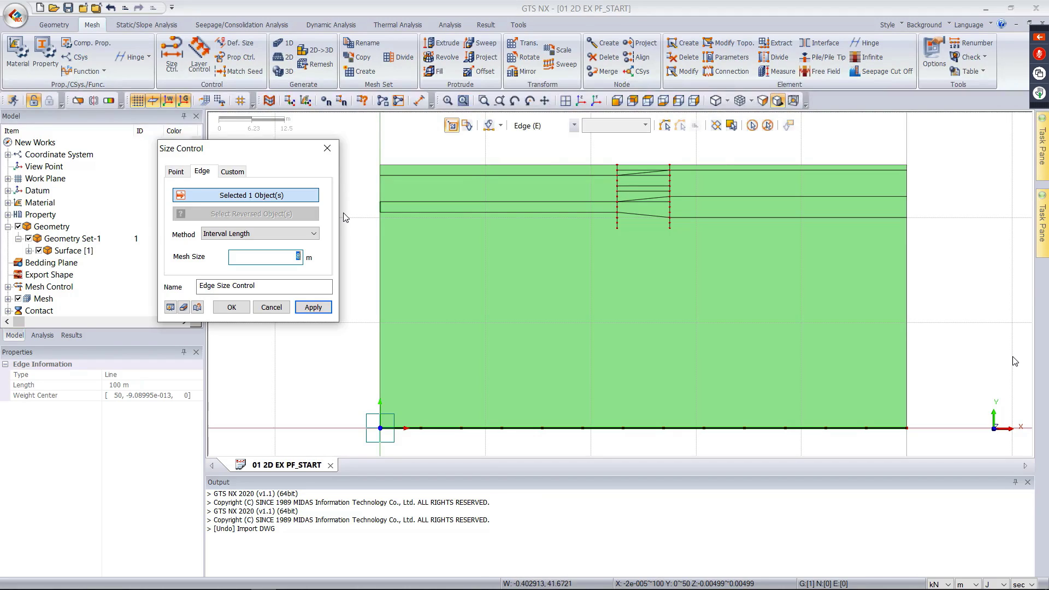
pyautogui.click(309, 308)
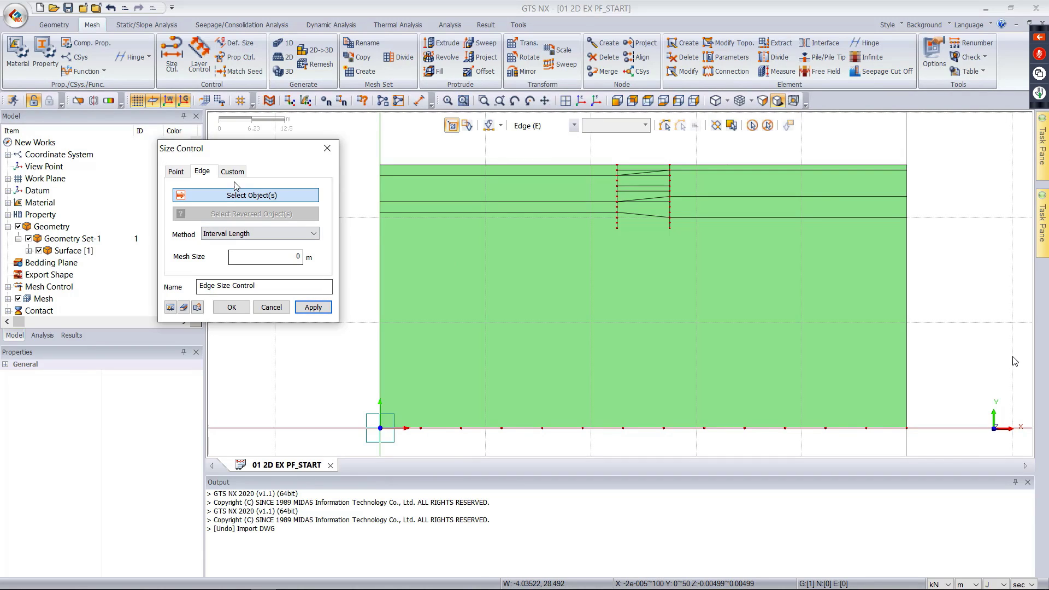
# - Choose Linear Grading (Length) and select the horizontal layer edges outside both walls, adding the lowest one beyond the right wall as a reversed object
pyautogui.click(267, 231)
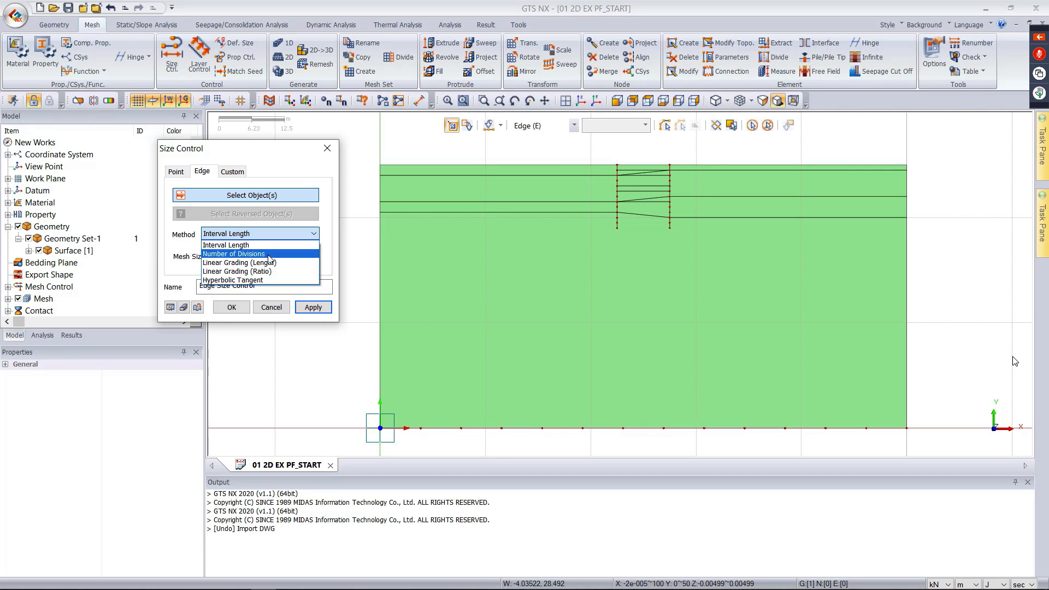
pyautogui.click(249, 263)
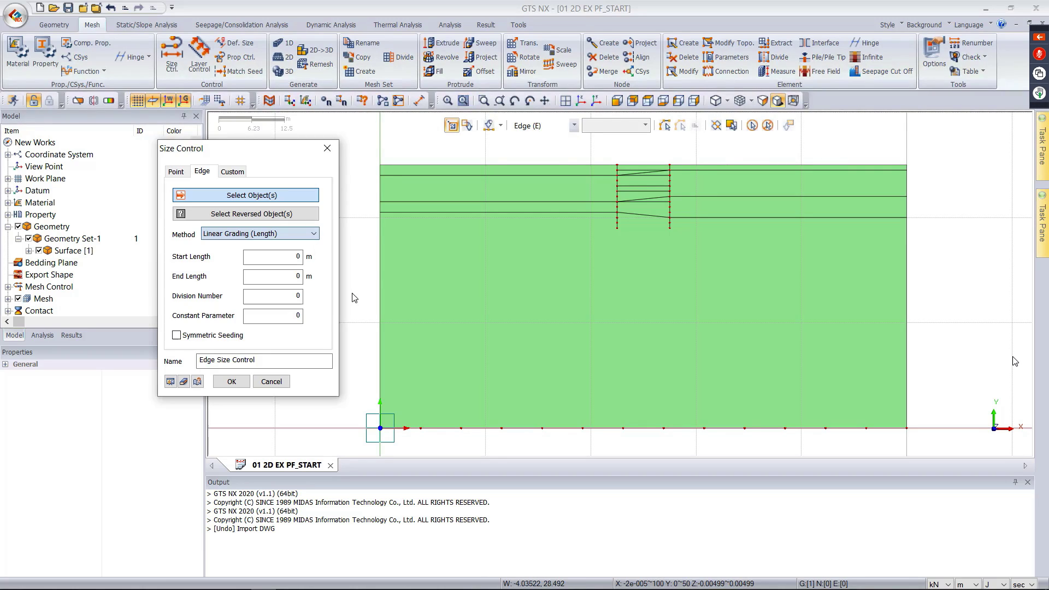
pyautogui.click(573, 176)
pyautogui.click(584, 201)
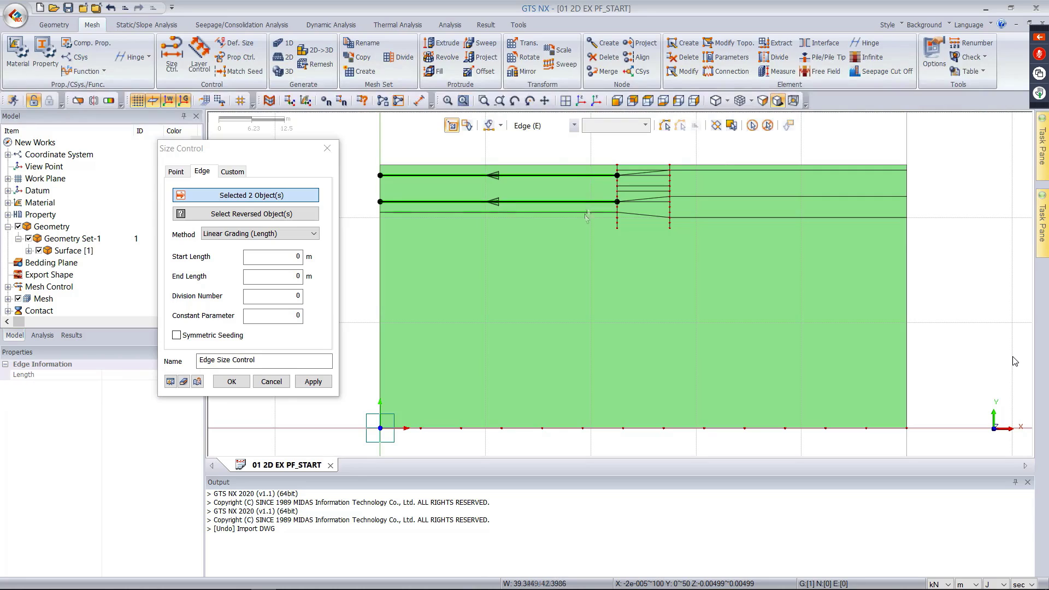
pyautogui.click(580, 213)
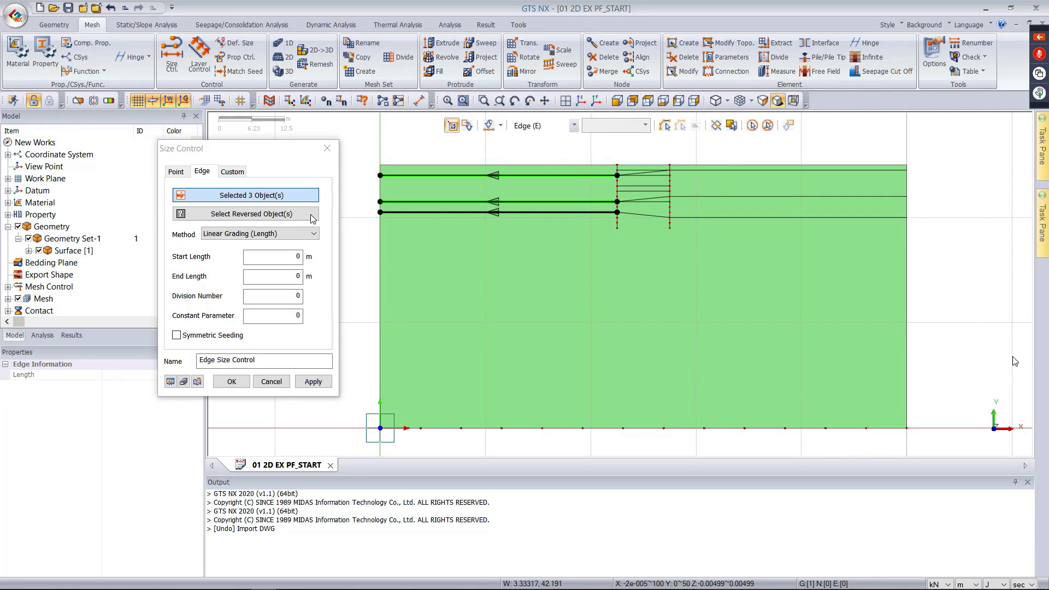
pyautogui.click(706, 171)
pyautogui.click(713, 196)
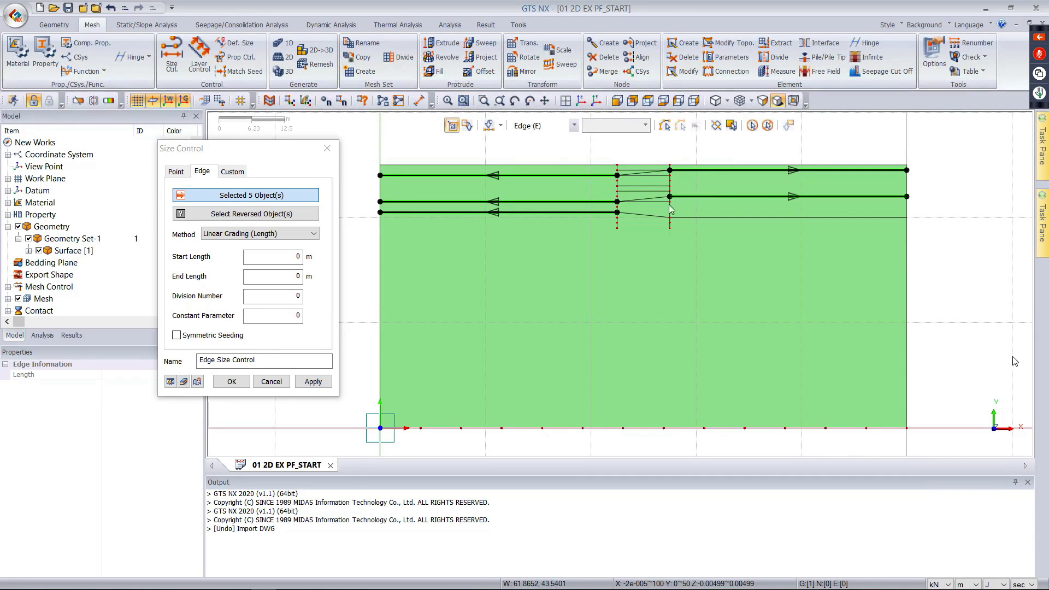
pyautogui.click(267, 218)
pyautogui.click(768, 218)
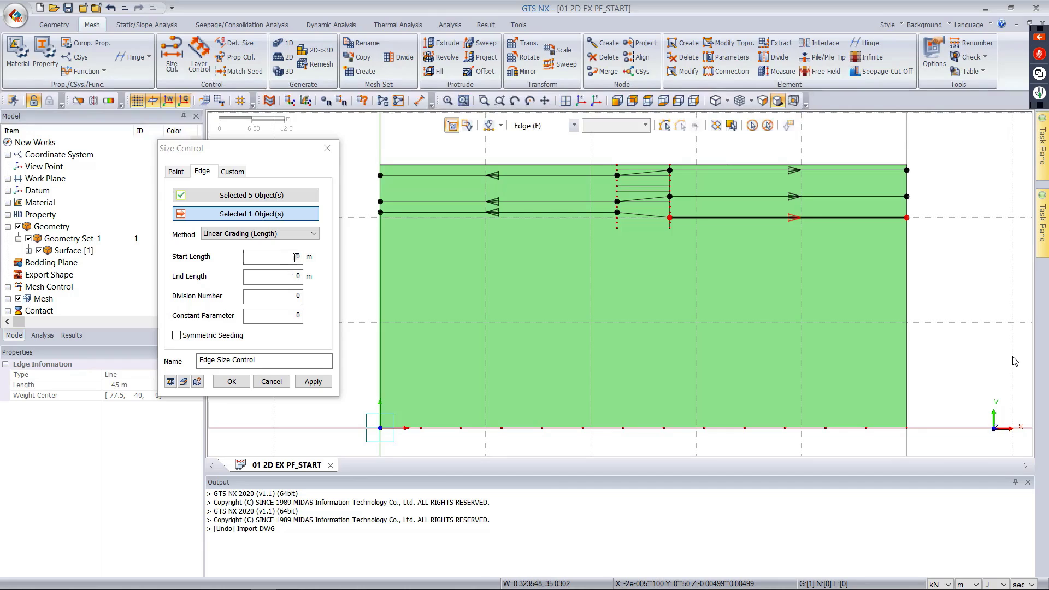
# - Grade the selected layer edges from a start length of 1 m to an end length of 3 m and apply
pyautogui.moveTo(282, 257); pyautogui.dragTo(318, 281)
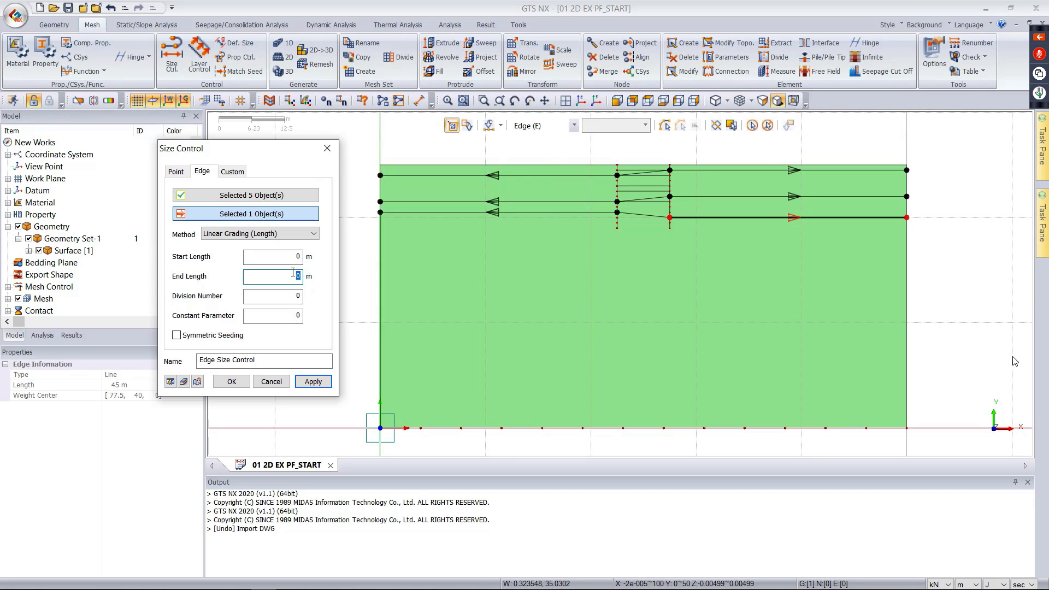
pyautogui.click(277, 265)
pyautogui.write('1')
pyautogui.click(288, 277)
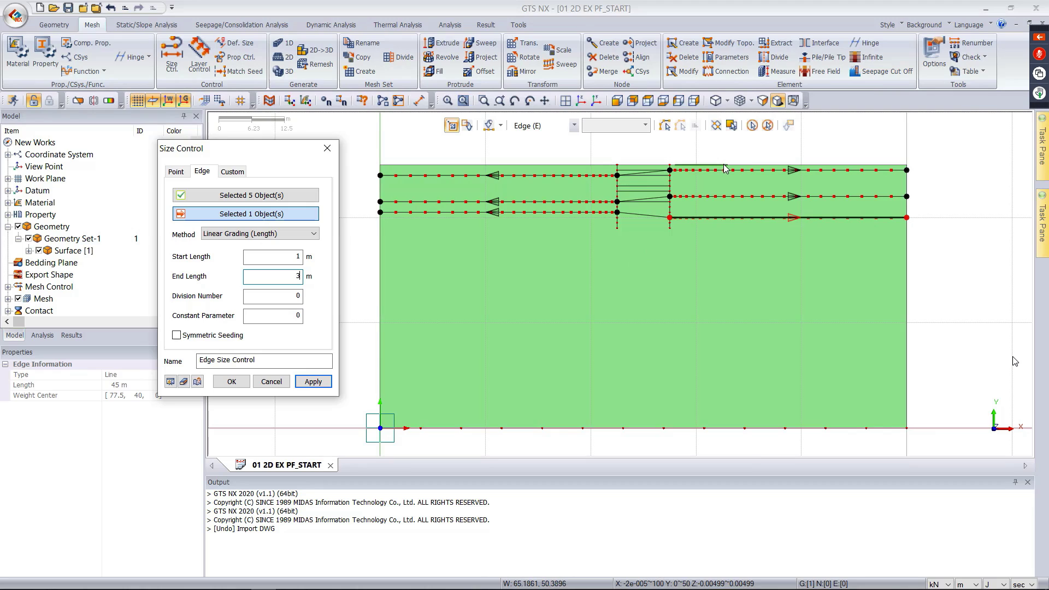
pyautogui.click(311, 384)
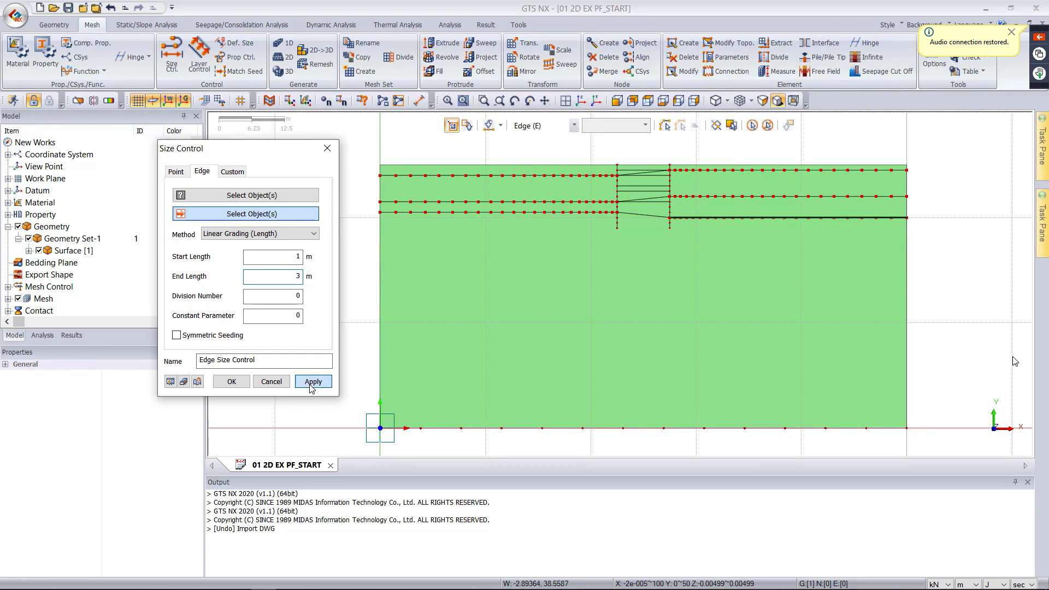
pyautogui.click(674, 165)
pyautogui.click(687, 165)
pyautogui.click(598, 166)
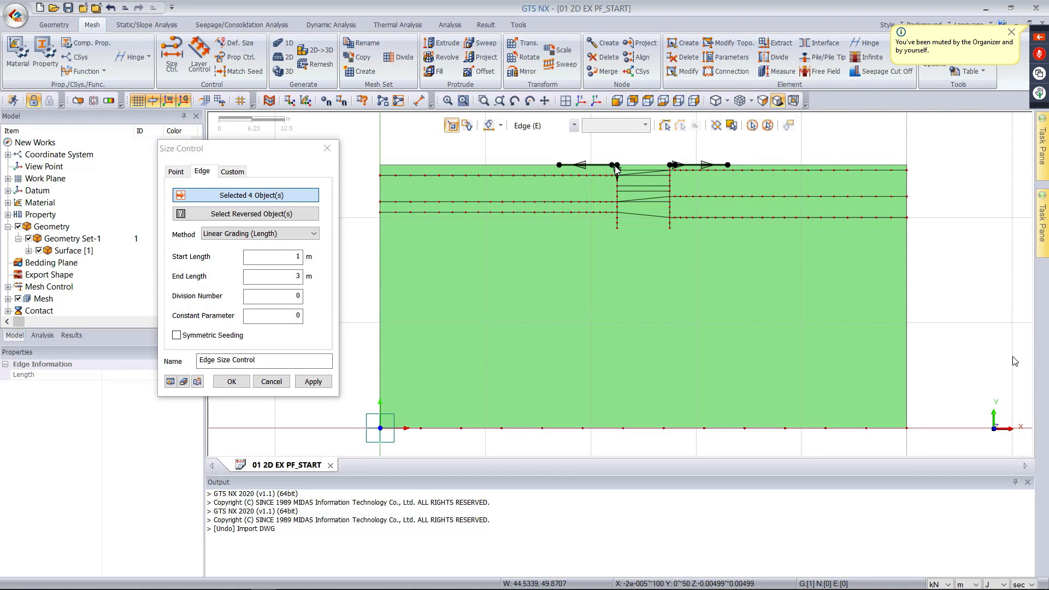
pyautogui.click(251, 193)
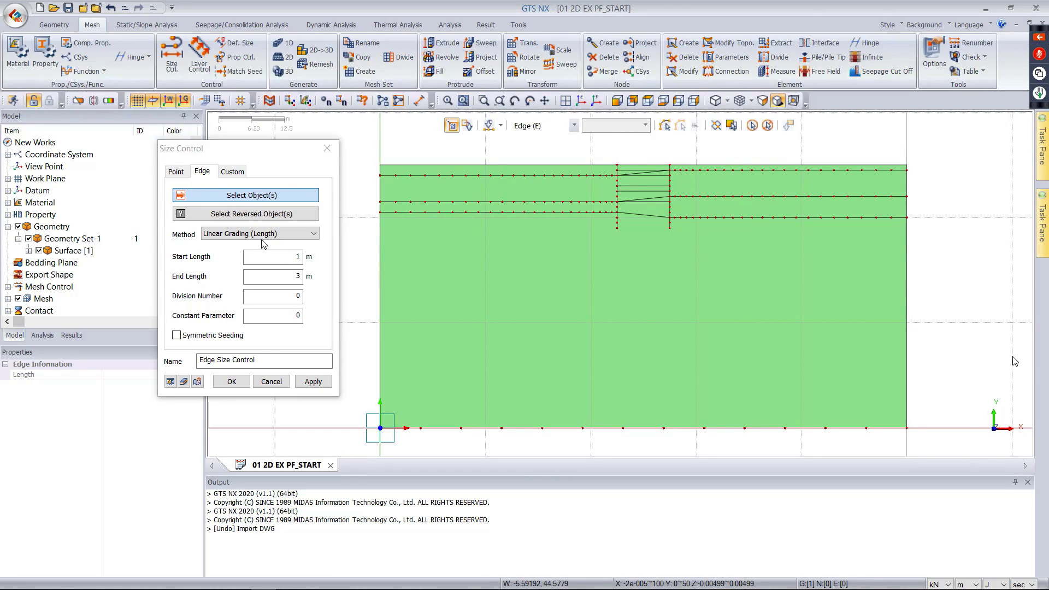
# - Apply an interval-length size control of 1 m to the top surface edges adjoining both walls and the short upper wall edges
pyautogui.click(261, 234)
pyautogui.click(241, 244)
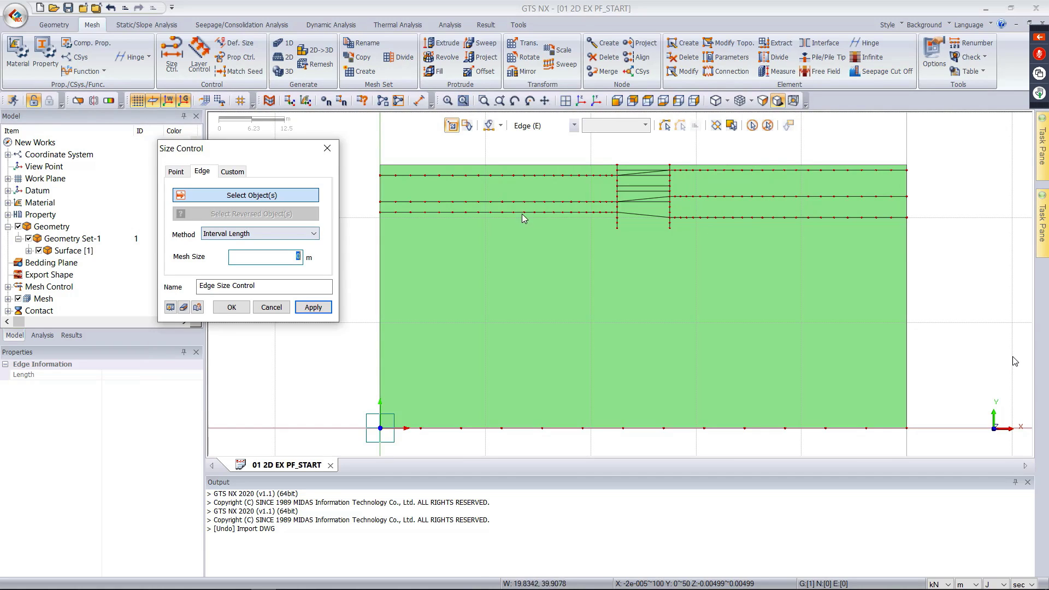
pyautogui.scroll(3, 523, 218)
pyautogui.click(598, 160)
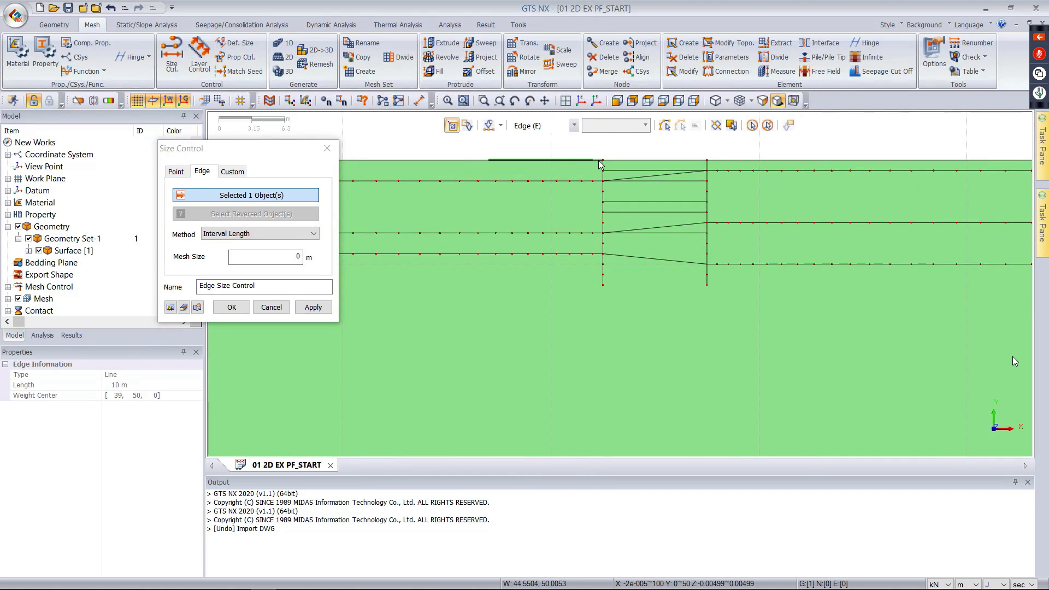
pyautogui.click(598, 160)
pyautogui.click(711, 160)
pyautogui.click(753, 160)
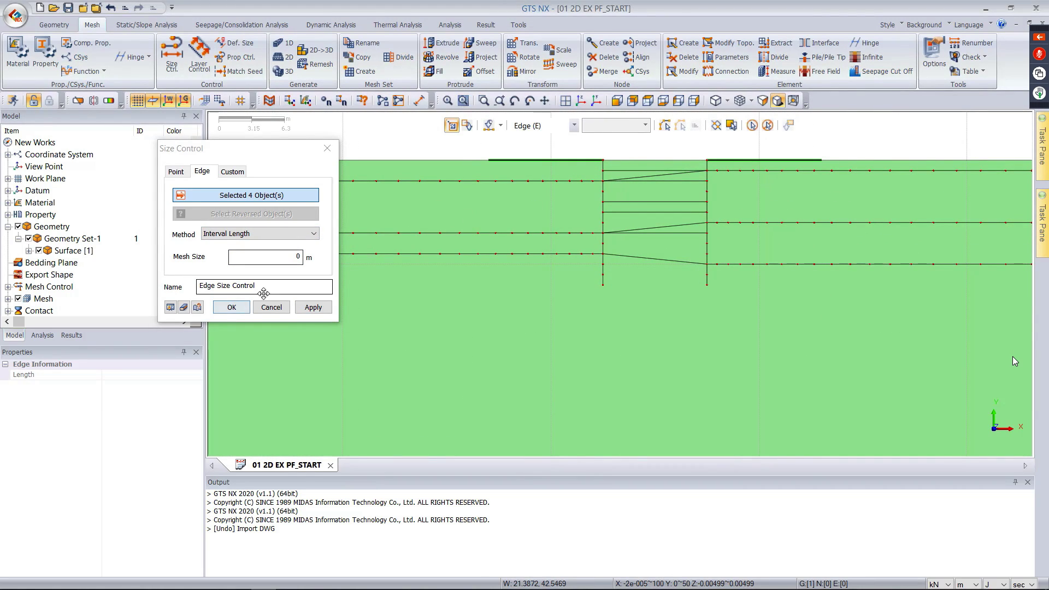
pyautogui.doubleClick(273, 257)
pyautogui.write('1')
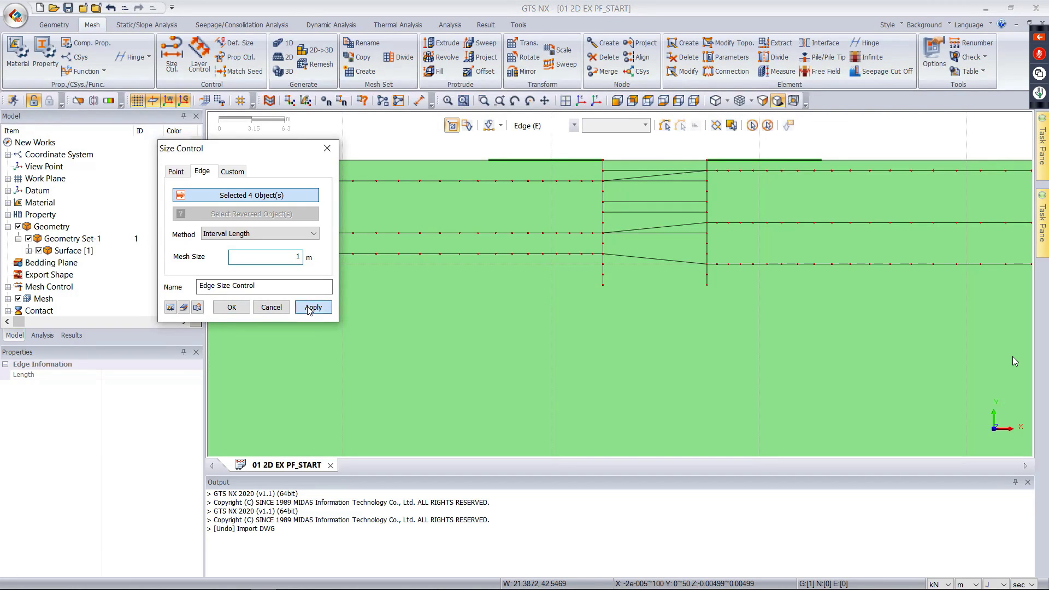
pyautogui.click(310, 308)
# - Select the outer ground-surface edge on the left side of the model and choose Linear Grading (Length) for it
pyautogui.scroll(-3, 557, 163)
pyautogui.click(558, 163)
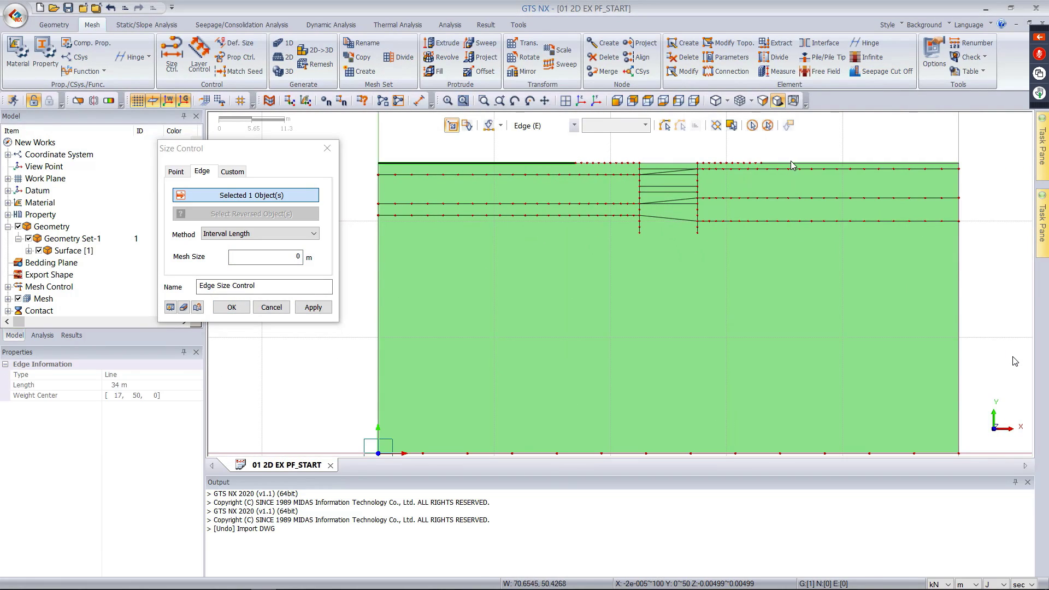
pyautogui.click(302, 234)
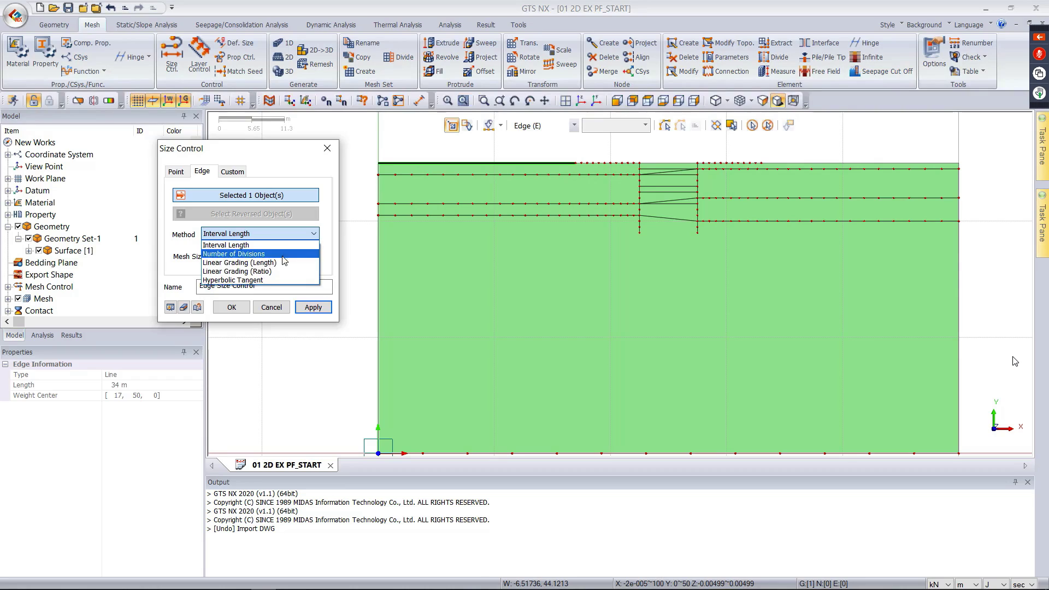
pyautogui.click(283, 263)
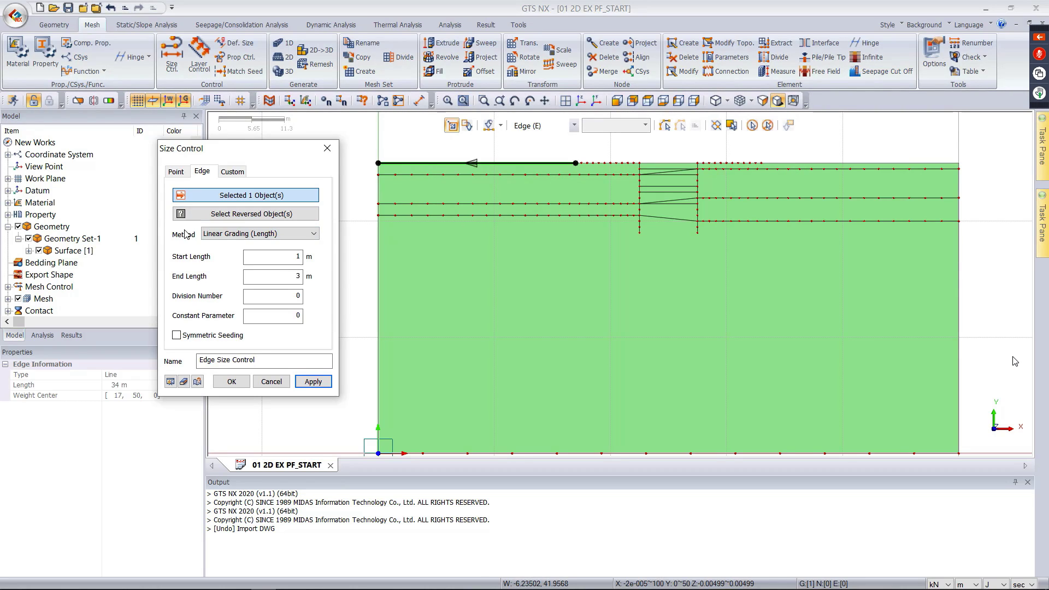
pyautogui.click(246, 214)
pyautogui.click(855, 163)
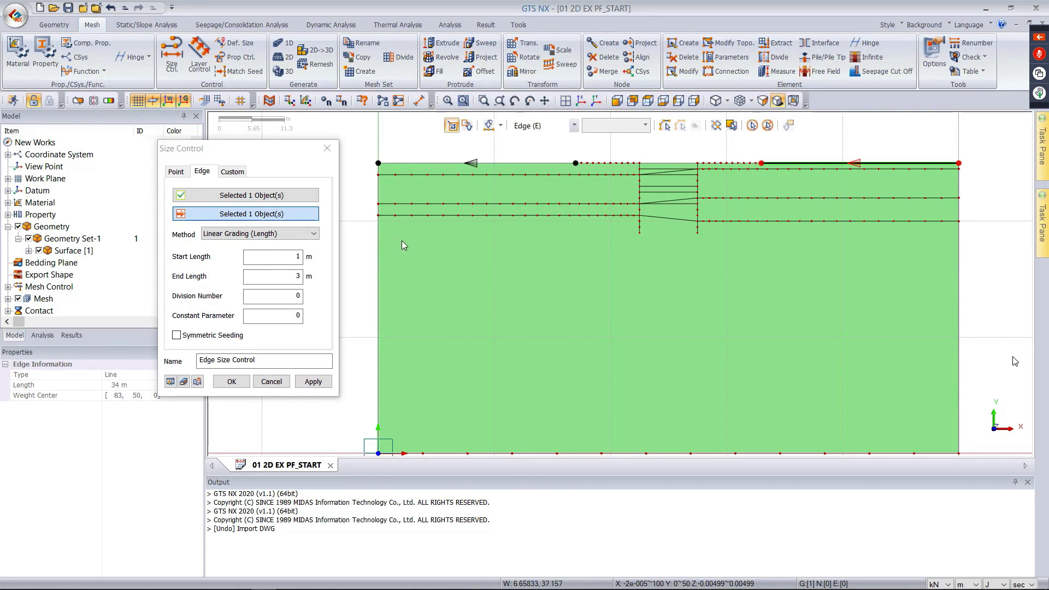
pyautogui.click(847, 164)
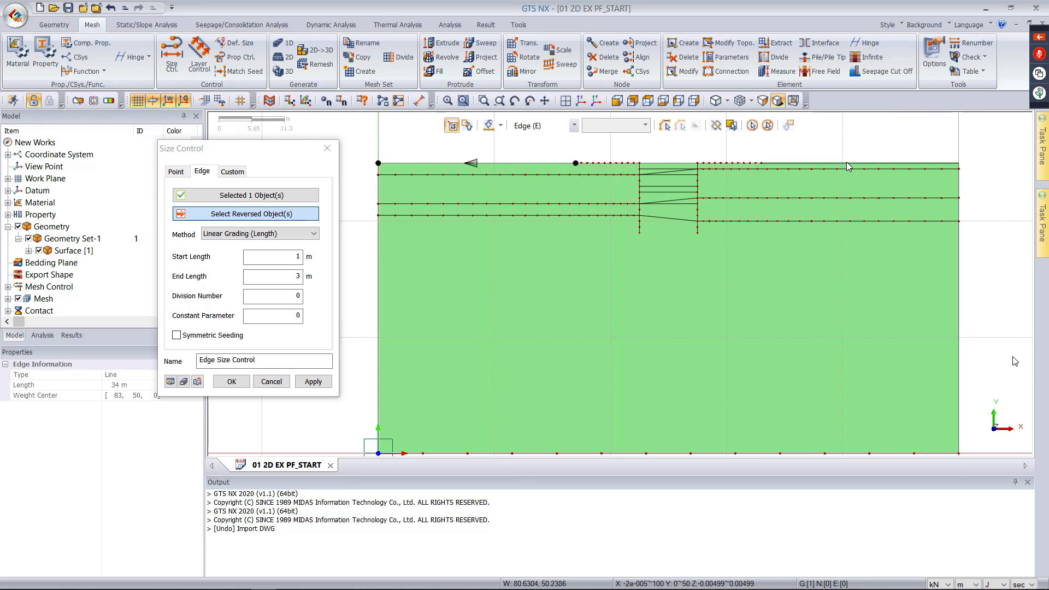
pyautogui.click(848, 165)
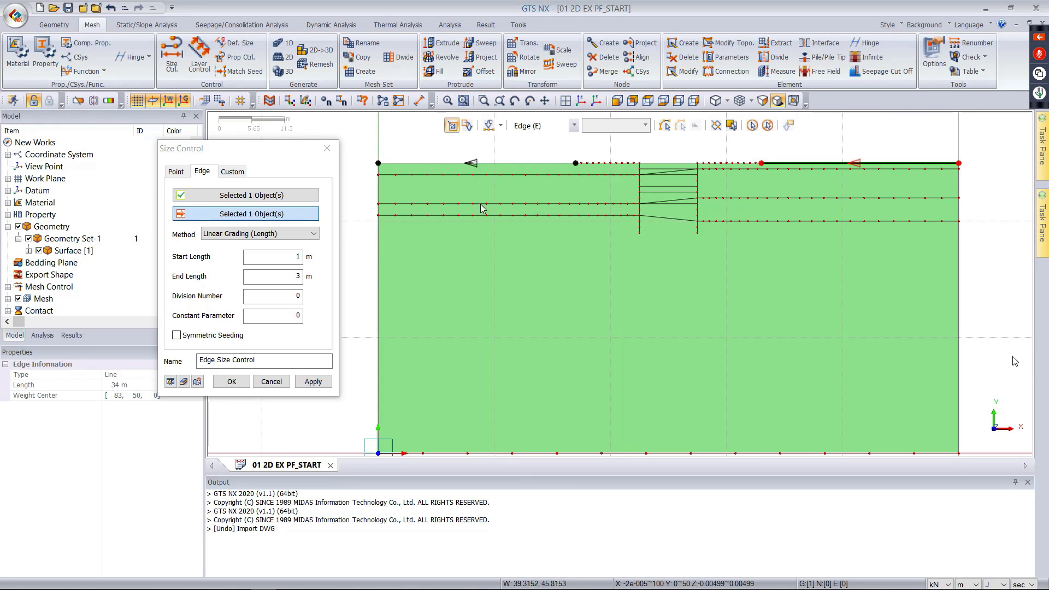
pyautogui.click(277, 212)
# - Add the outer right ground-surface edge as a normal object and apply the grading from 1 m start to 3 m end length
pyautogui.click(277, 196)
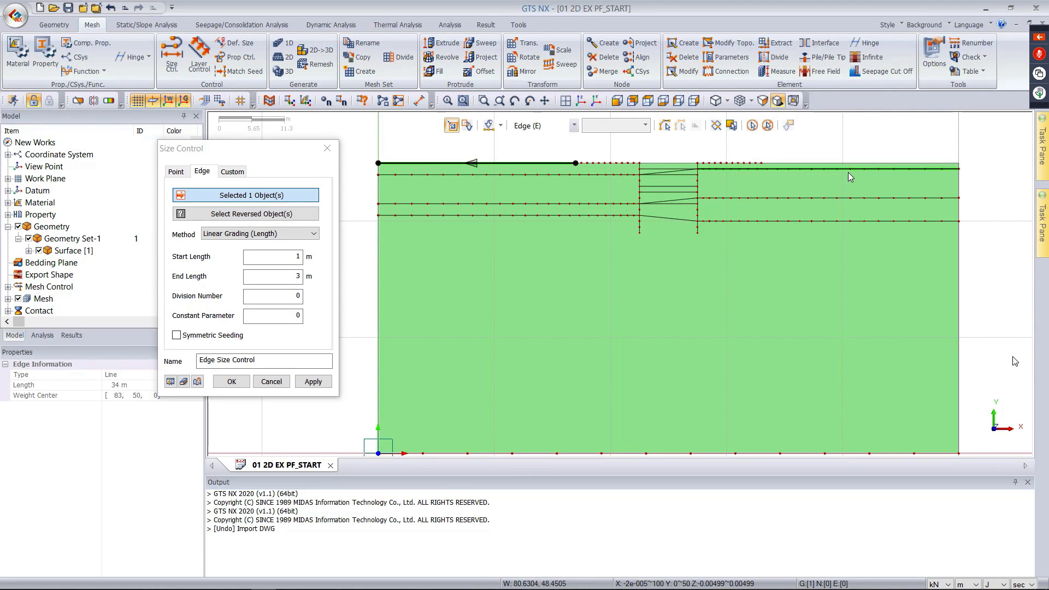
pyautogui.click(849, 164)
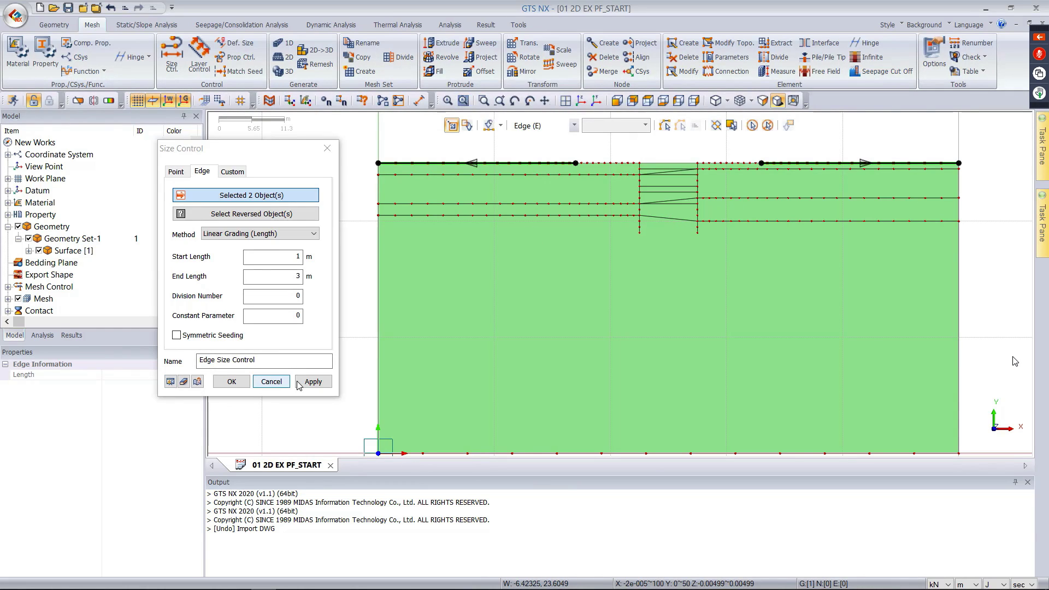
pyautogui.click(313, 382)
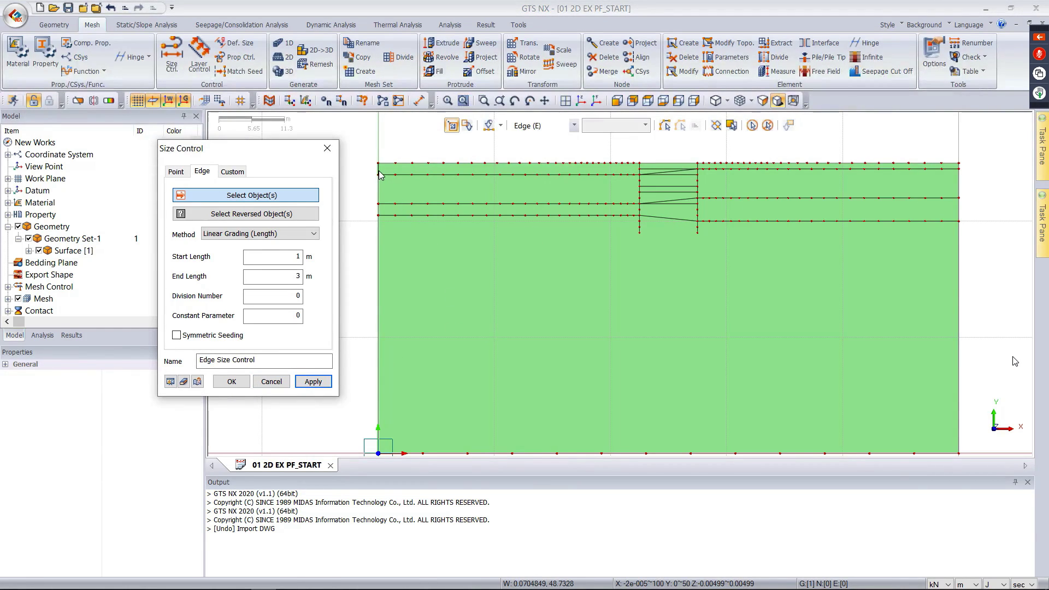
# - Grade the side boundary edges below the layers from 3 m start to 8 m end length, taking the right one as a reversed object, and apply
pyautogui.click(380, 262)
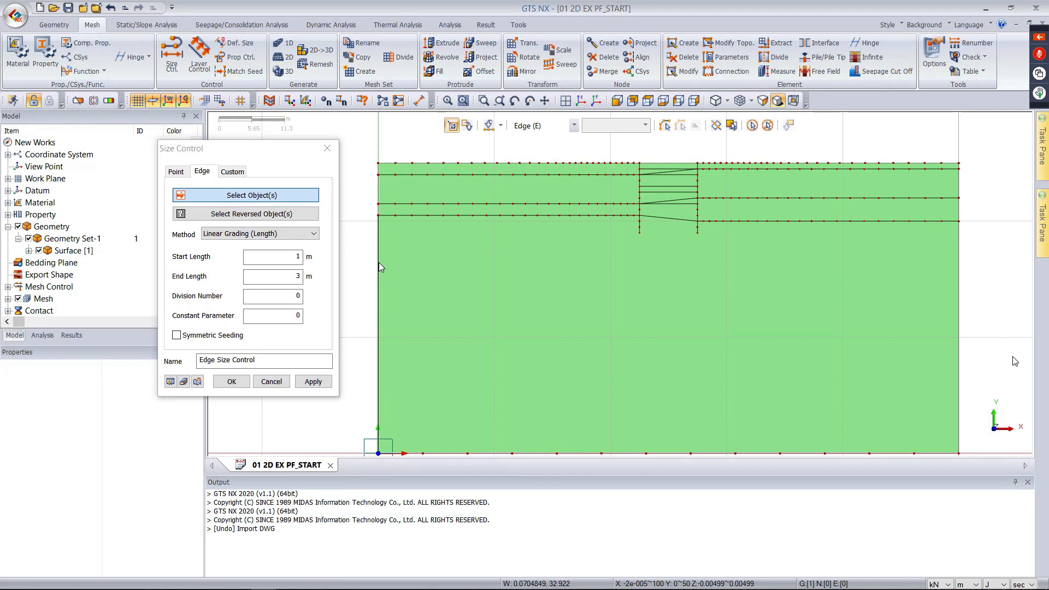
pyautogui.click(379, 264)
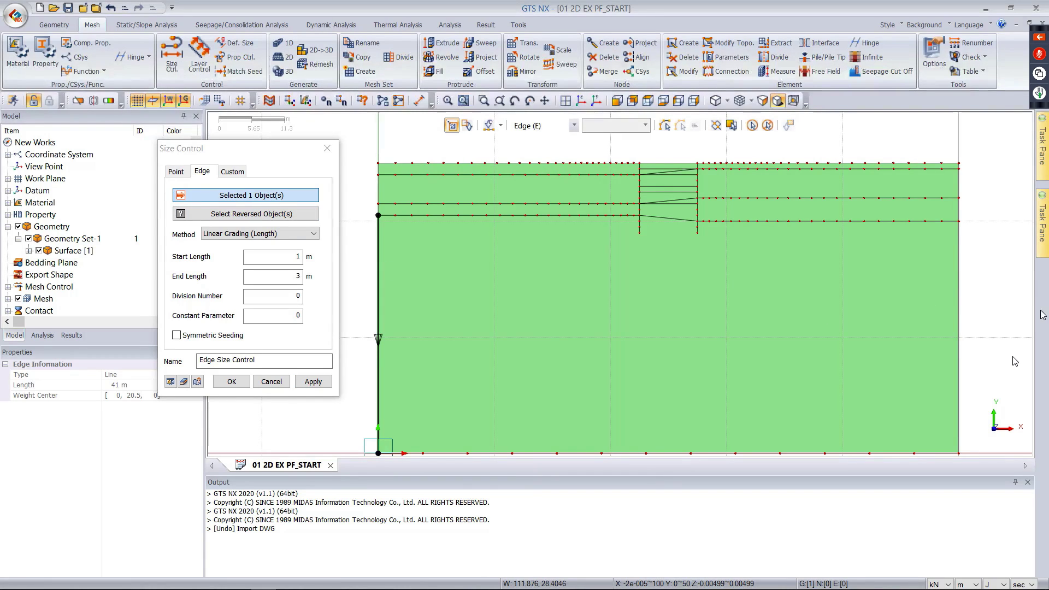
pyautogui.click(961, 299)
pyautogui.click(961, 298)
pyautogui.click(226, 217)
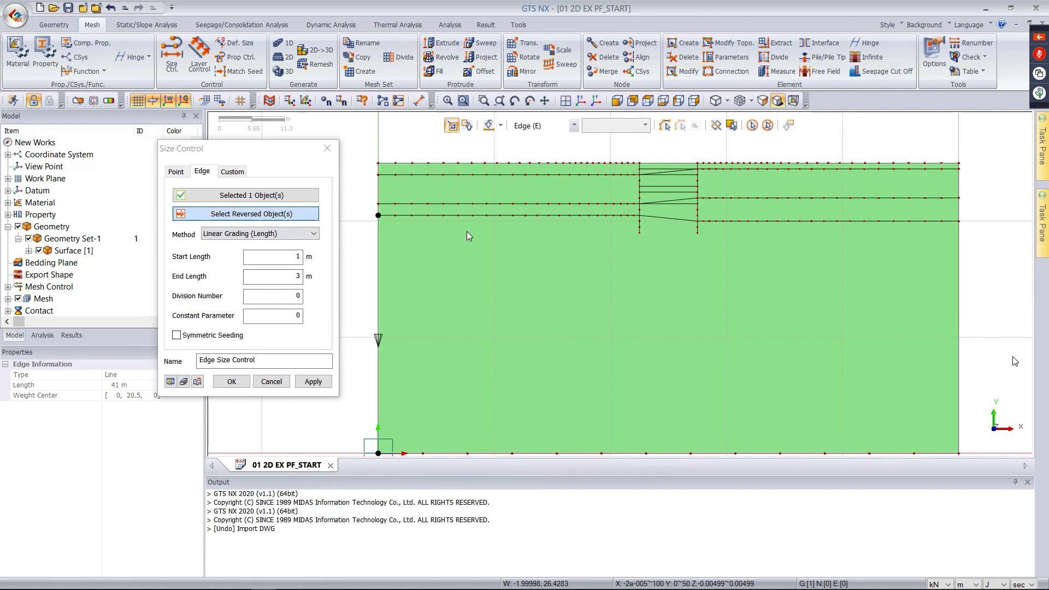
pyautogui.click(959, 294)
pyautogui.moveTo(292, 256); pyautogui.dragTo(309, 277)
pyautogui.write('3')
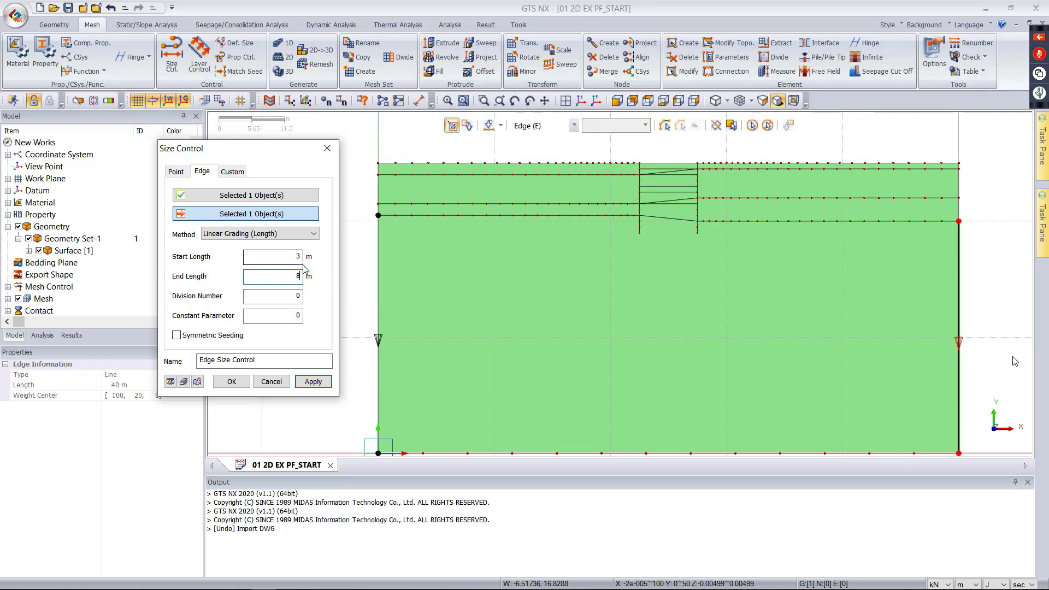
pyautogui.scroll(-3, 845, 188)
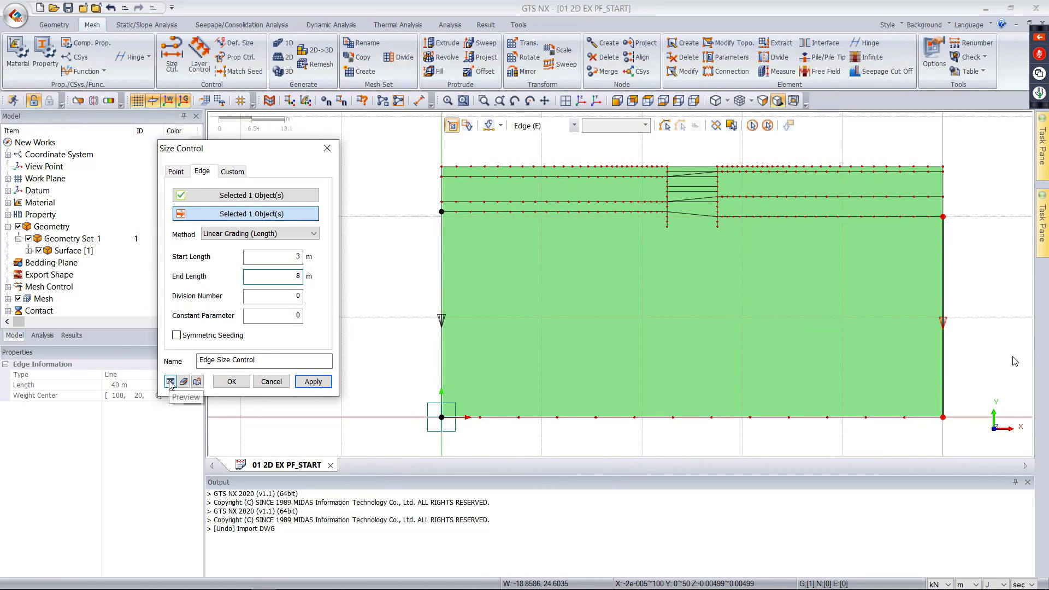
pyautogui.click(312, 381)
# - Apply an interval-length size control of 3 m to the six short side boundary edges beside the upper layers and finish the size controls
pyautogui.click(295, 234)
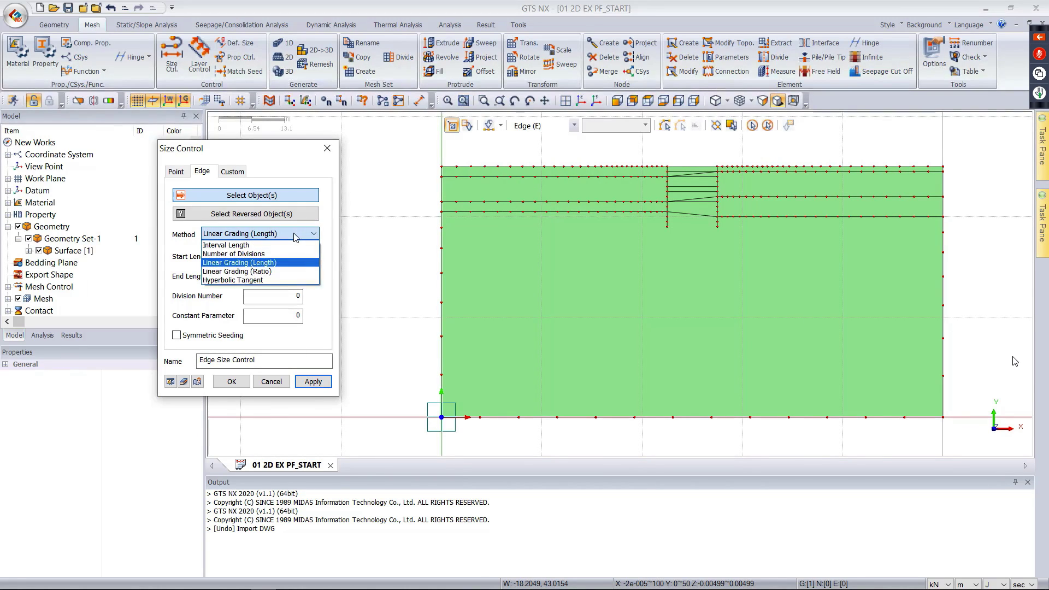
pyautogui.click(291, 246)
pyautogui.click(443, 172)
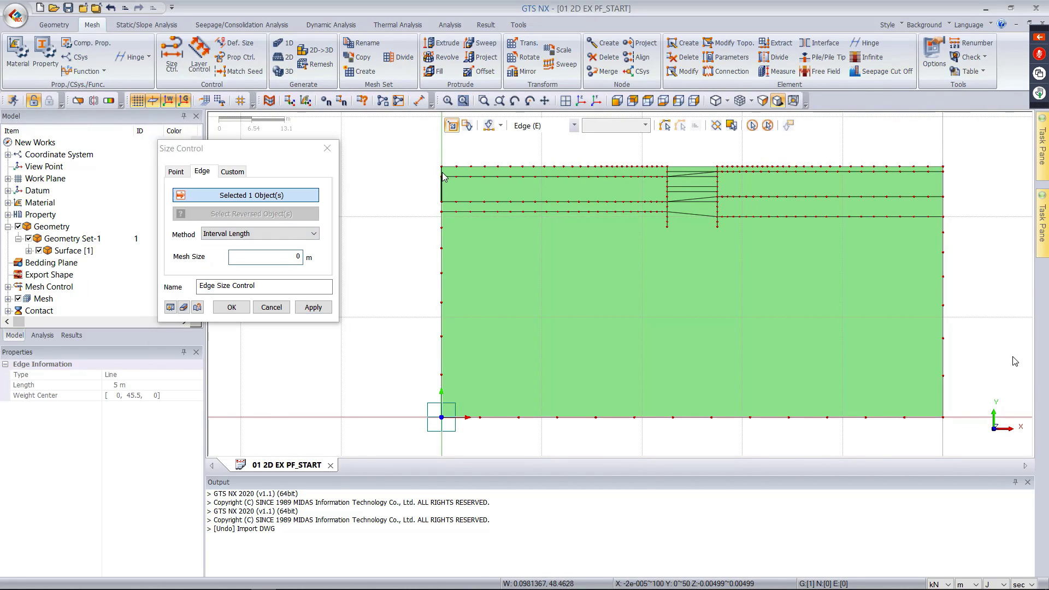
pyautogui.click(444, 190)
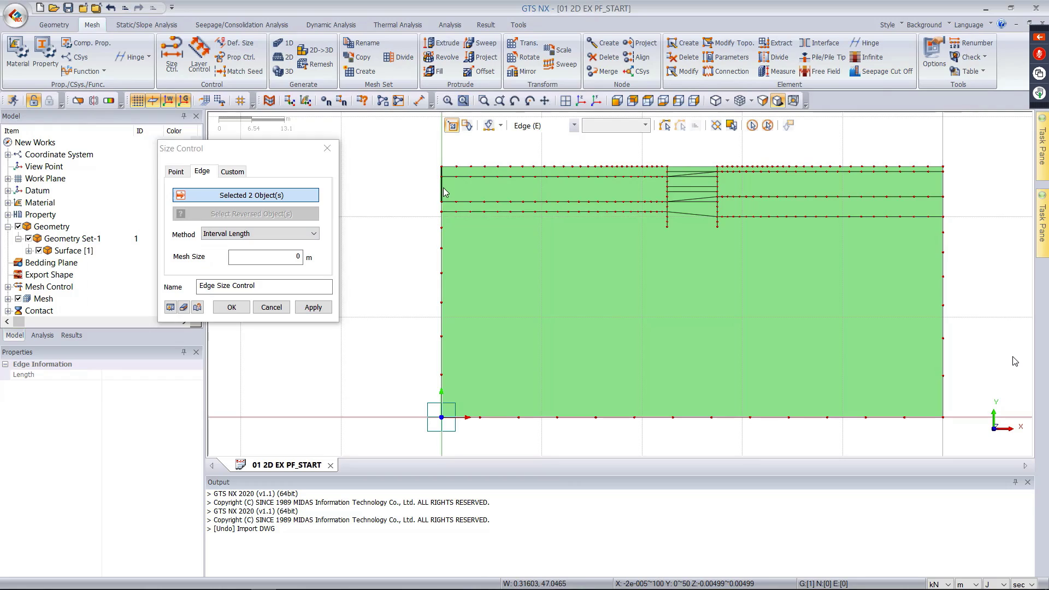
pyautogui.click(945, 173)
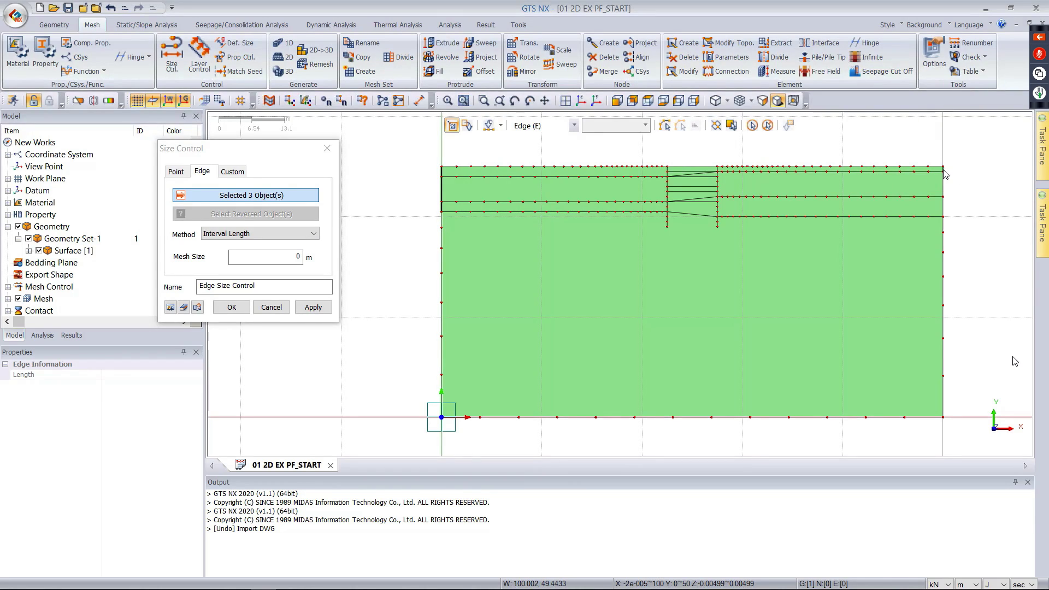
pyautogui.click(945, 210)
pyautogui.doubleClick(274, 257)
pyautogui.write('3')
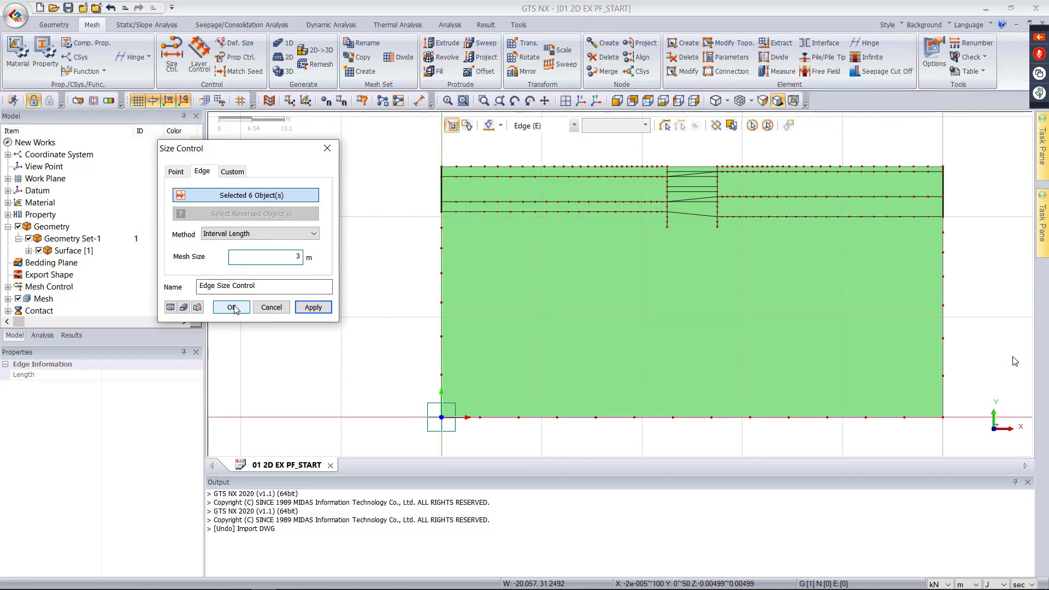
pyautogui.click(231, 308)
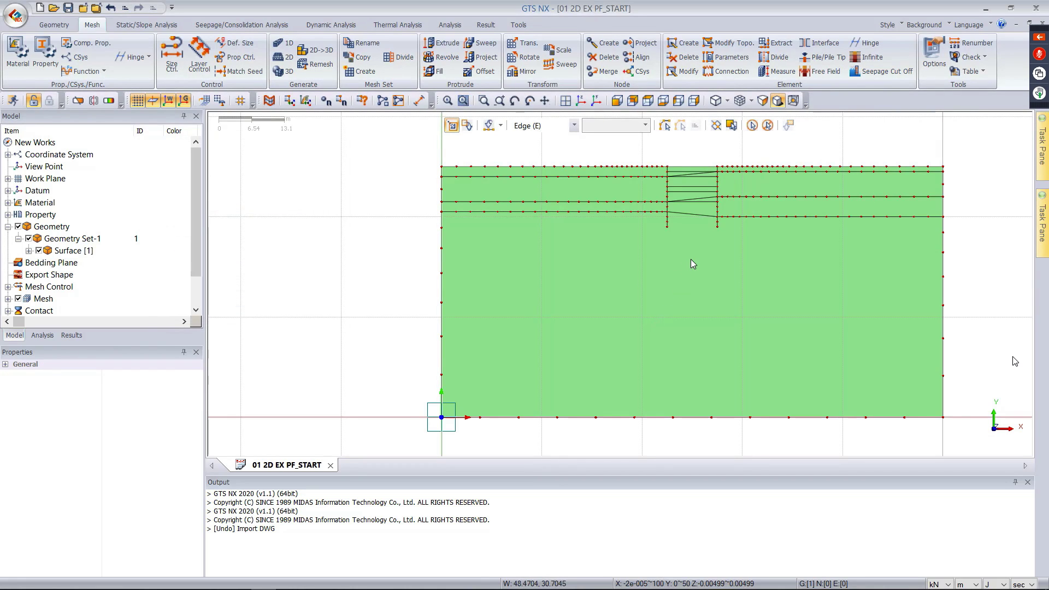
pyautogui.scroll(1, 796, 158)
pyautogui.scroll(-1, 668, 173)
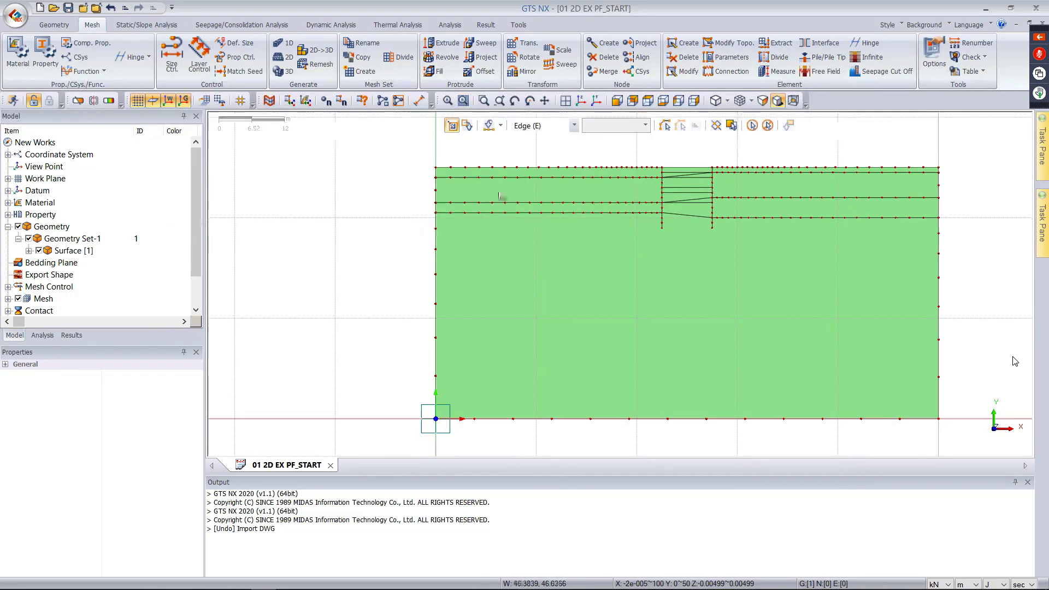
pyautogui.scroll(-1, 499, 196)
pyautogui.scroll(3, 914, 261)
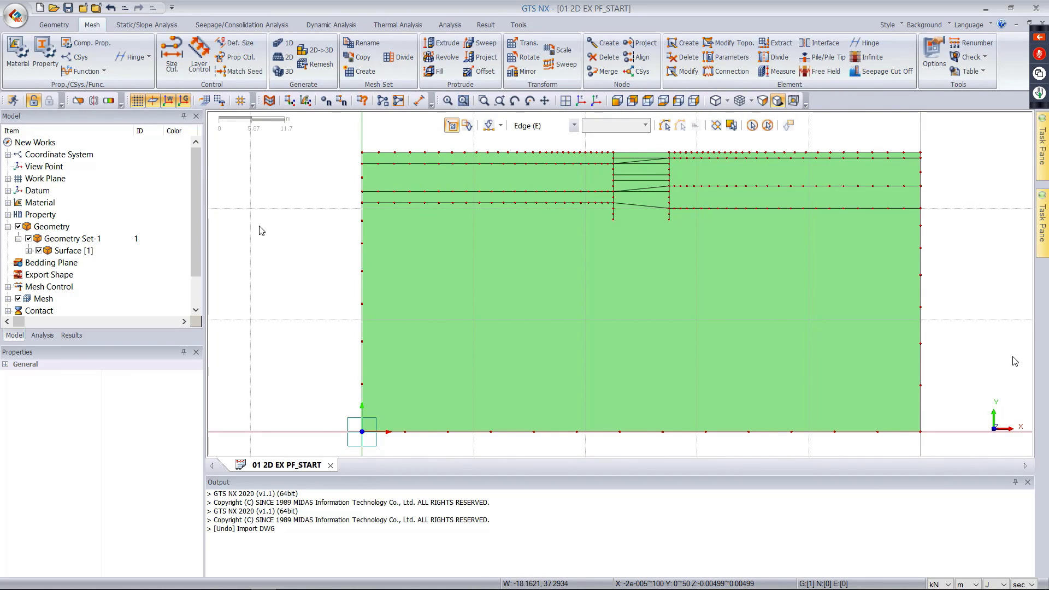
pyautogui.scroll(-1, 258, 228)
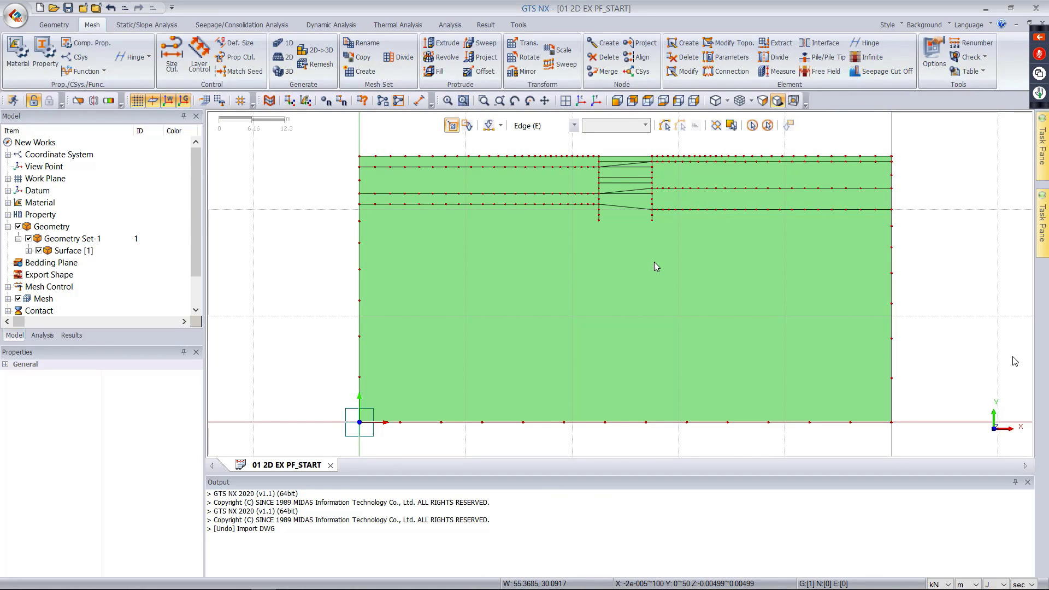
# - Select all faces of the model using the Face filter and set up face mesh generation with an element size of 1
pyautogui.press('f')
pyautogui.click(727, 248)
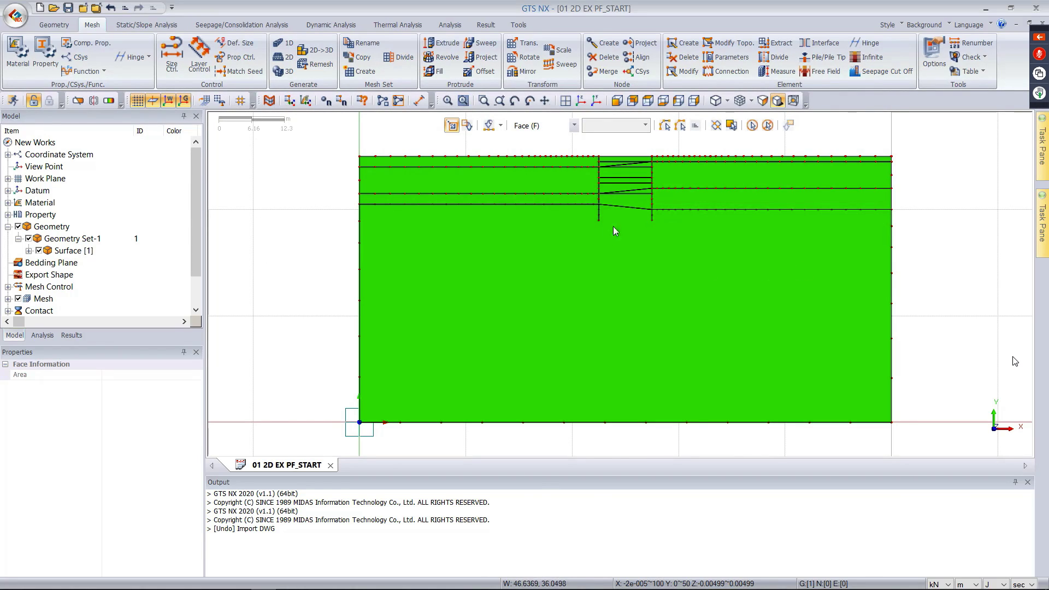
pyautogui.rightClick(678, 275)
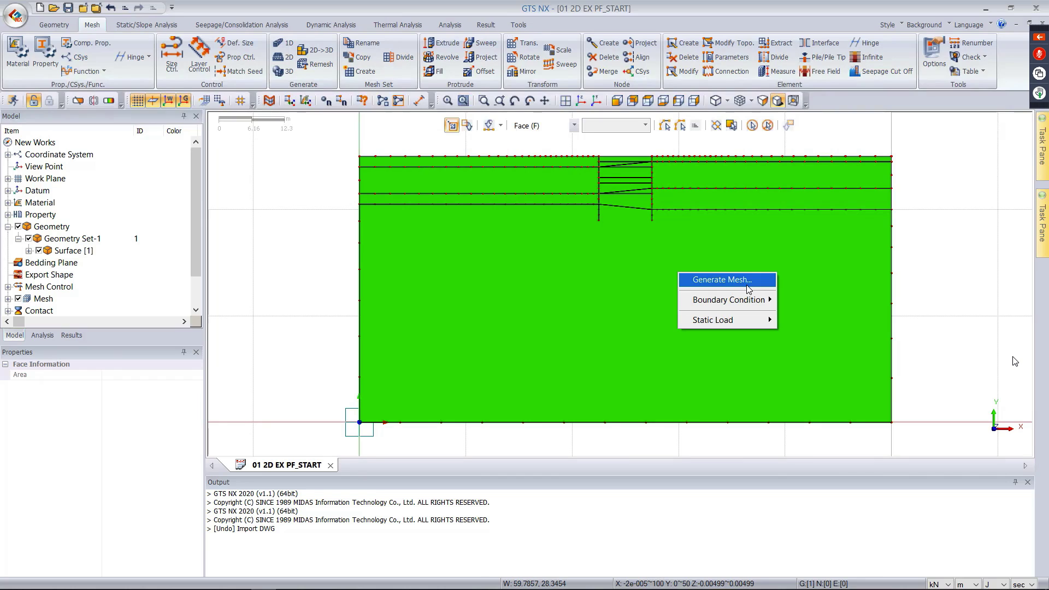
pyautogui.click(747, 285)
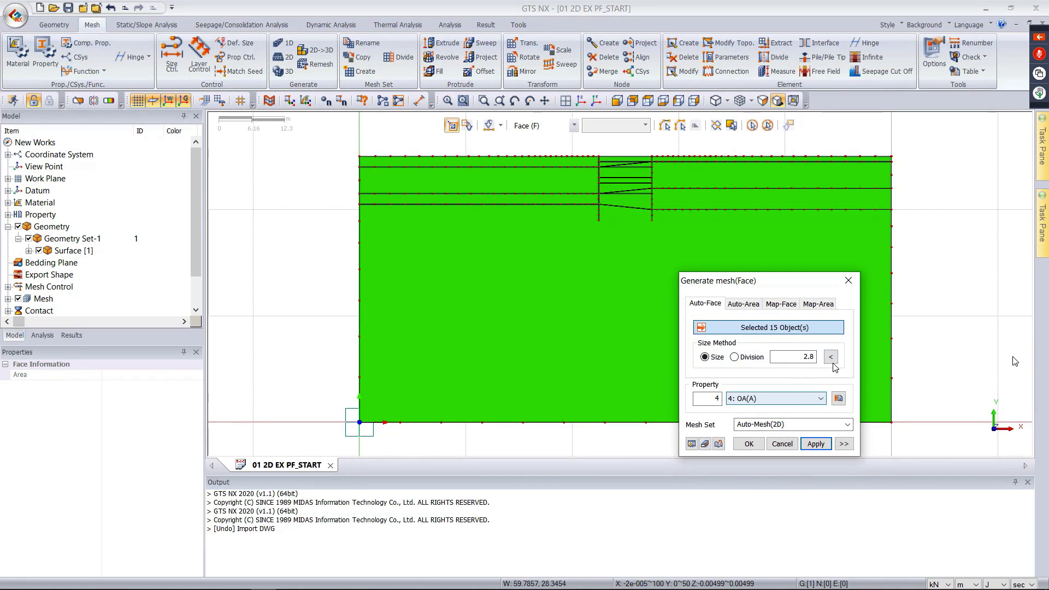
pyautogui.click(832, 358)
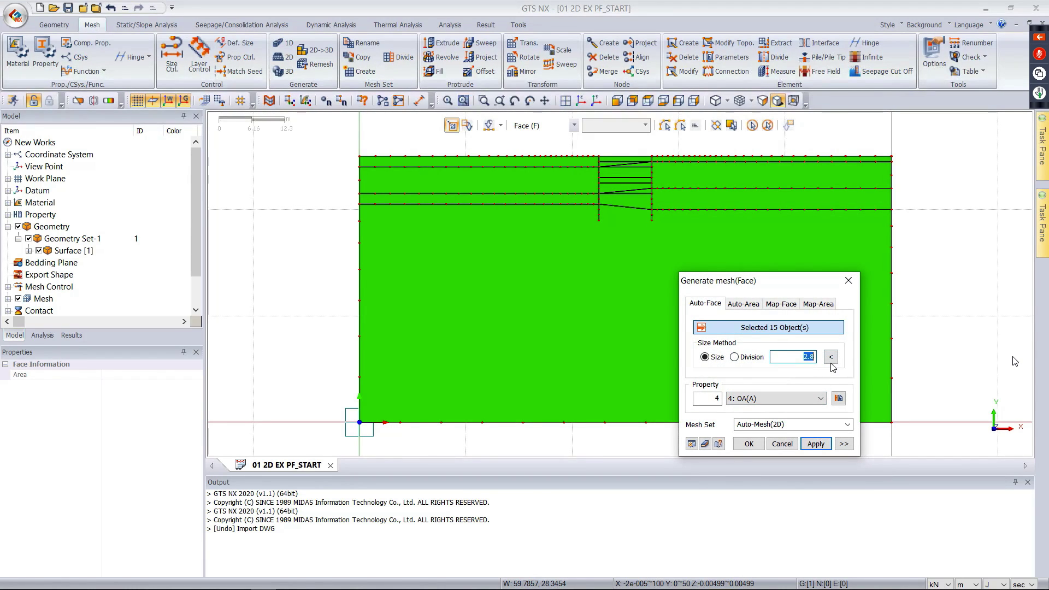
pyautogui.write('1')
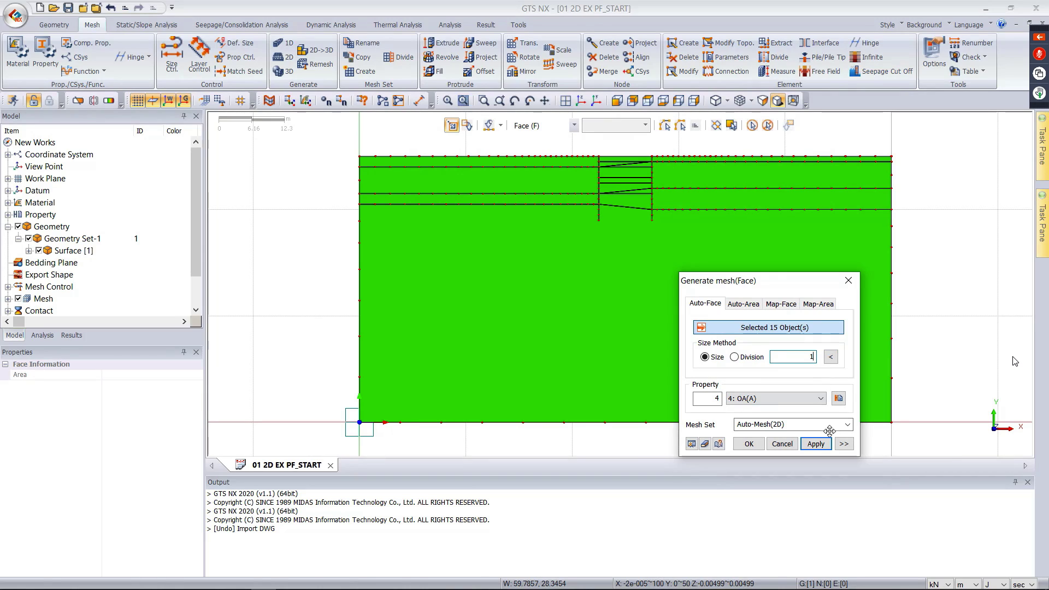
# - Enable Register Each Mesh Independently in the advanced mesh options and confirm them
pyautogui.click(844, 444)
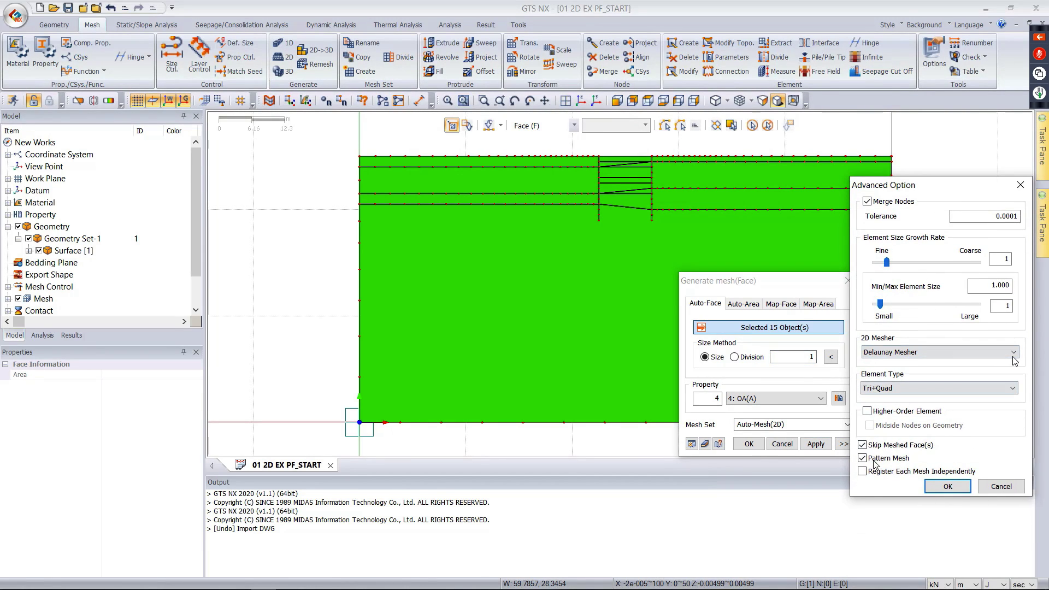
pyautogui.click(863, 471)
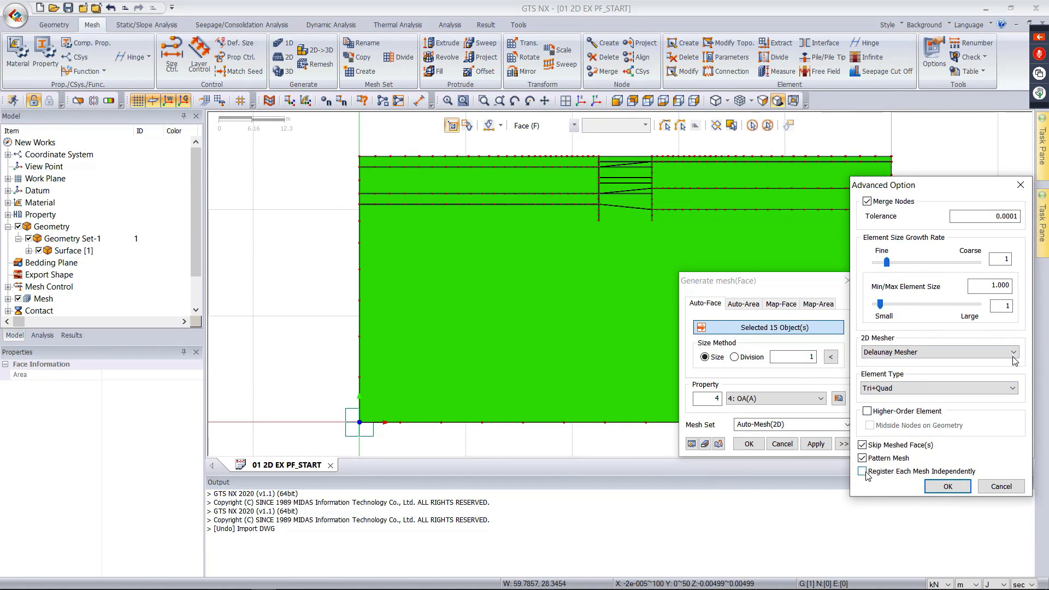
pyautogui.click(951, 488)
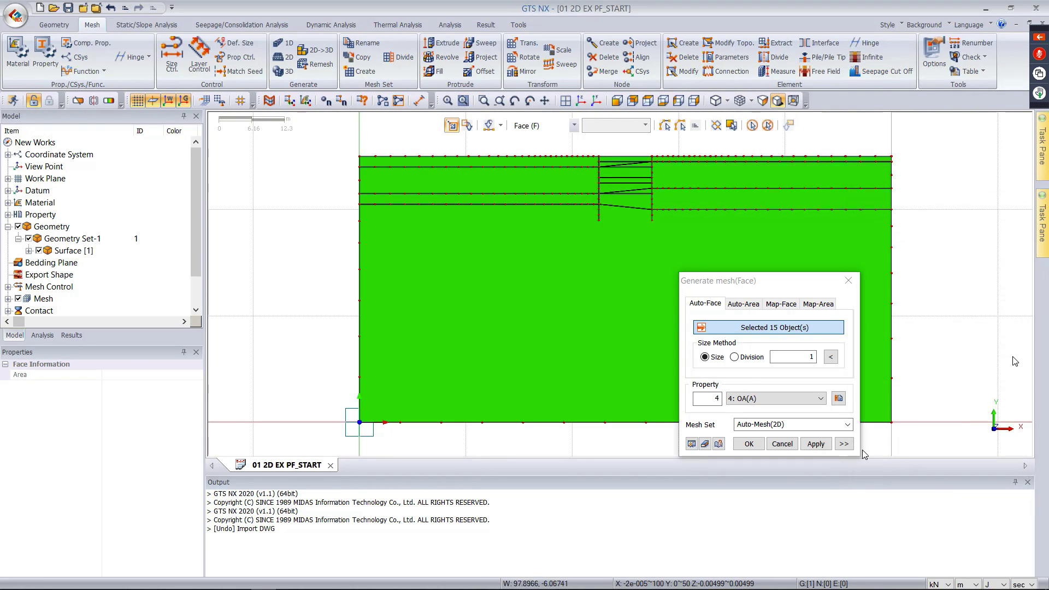
# - Generate the 2D face mesh on all selected faces and hide the surface geometry
pyautogui.click(745, 444)
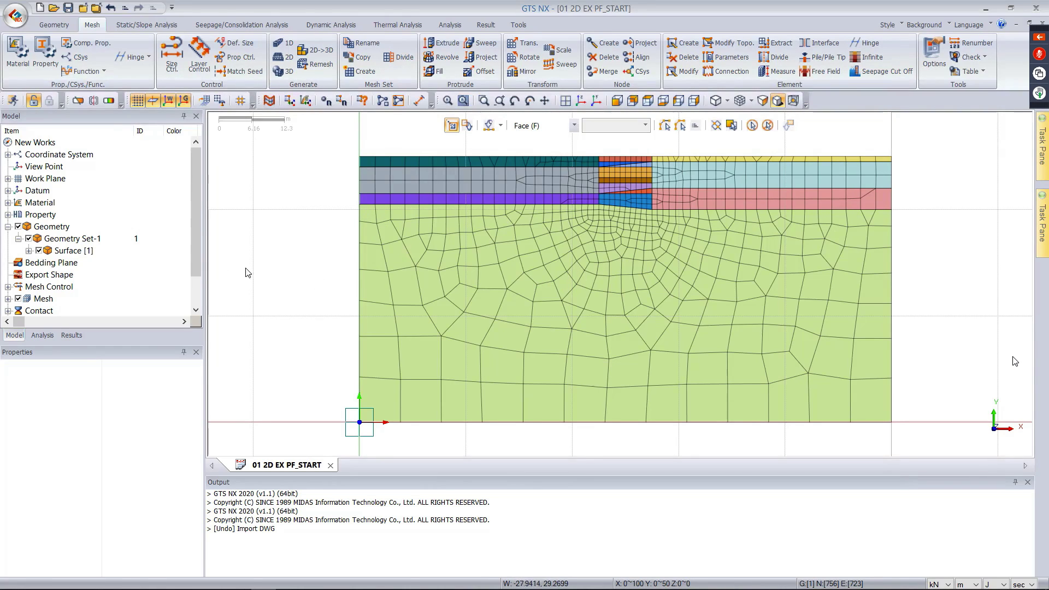
pyautogui.click(39, 251)
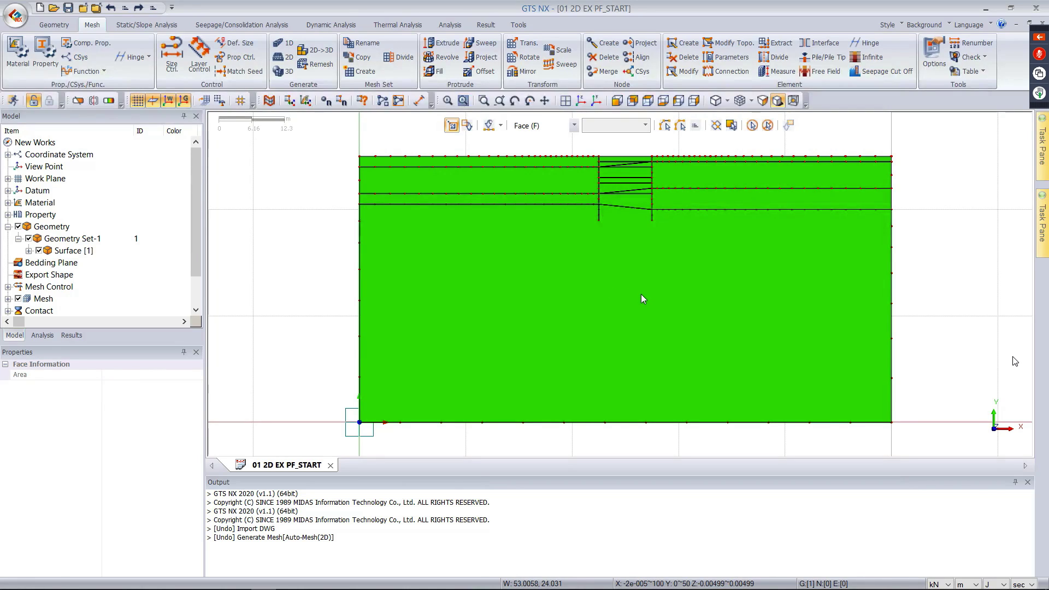
# - Restart face mesh generation for the selected faces with an element size of 1
pyautogui.rightClick(708, 258)
pyautogui.click(758, 262)
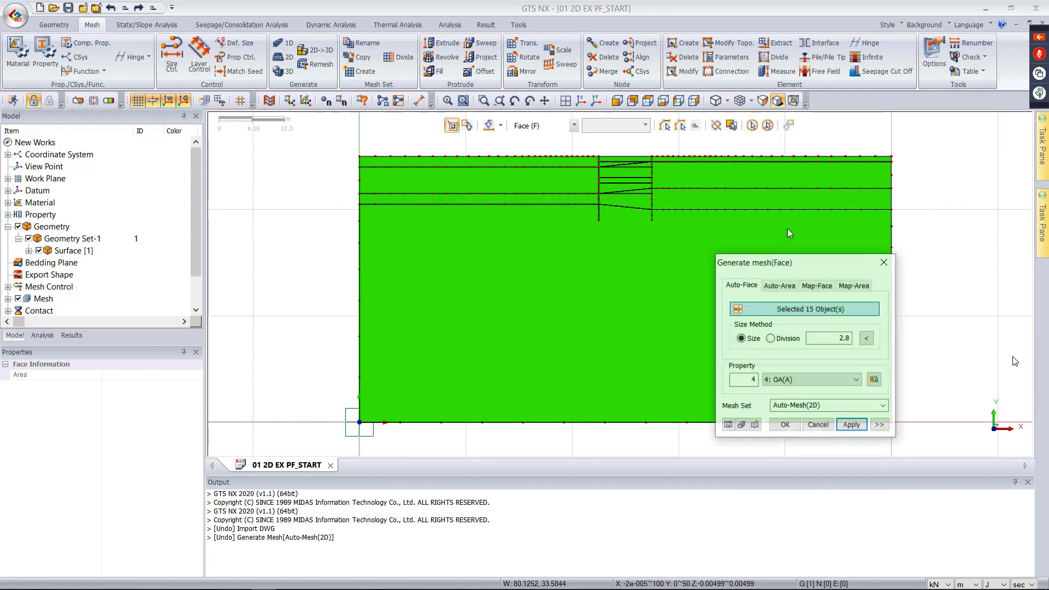
pyautogui.moveTo(730, 252); pyautogui.dragTo(643, 222)
pyautogui.moveTo(660, 295); pyautogui.dragTo(705, 295)
pyautogui.write('1')
# - Set the advanced mesh options to Triangle element type with Register Each Mesh Independently enabled and confirm them
pyautogui.click(706, 382)
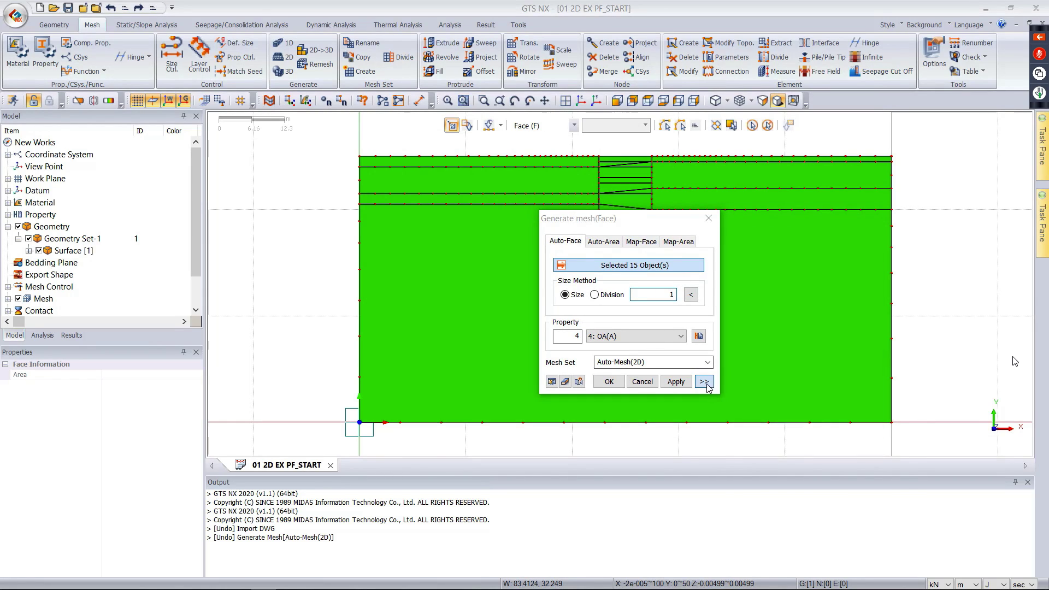
pyautogui.click(796, 385)
pyautogui.click(796, 414)
pyautogui.click(807, 422)
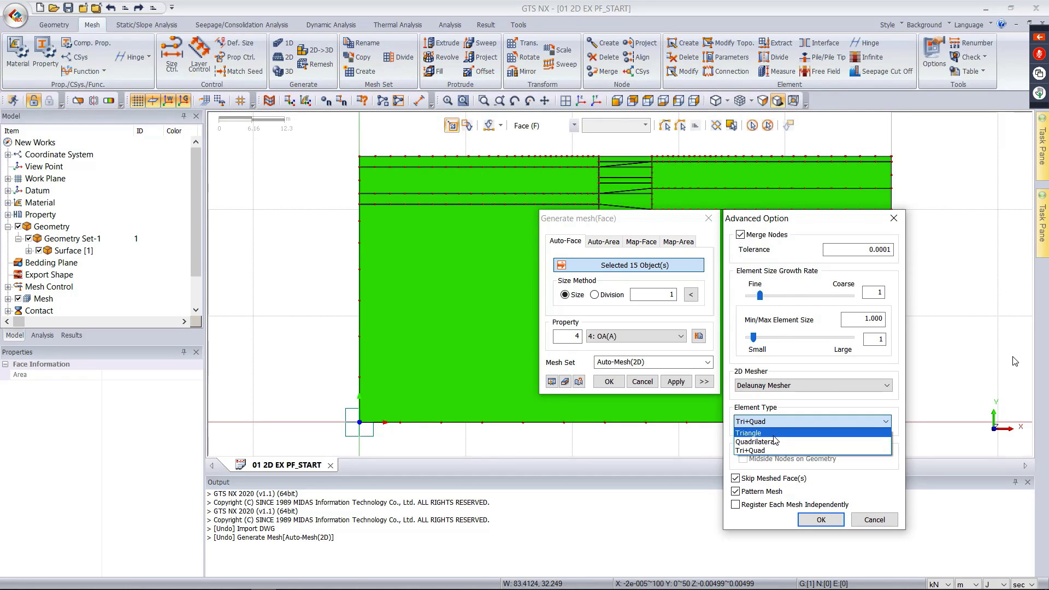
pyautogui.click(774, 434)
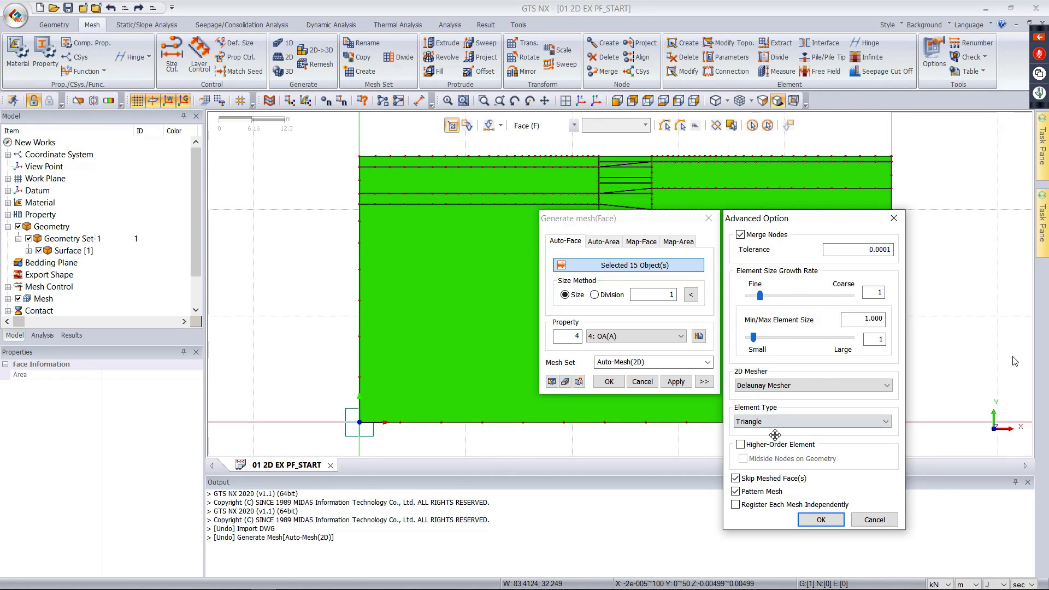
pyautogui.click(804, 422)
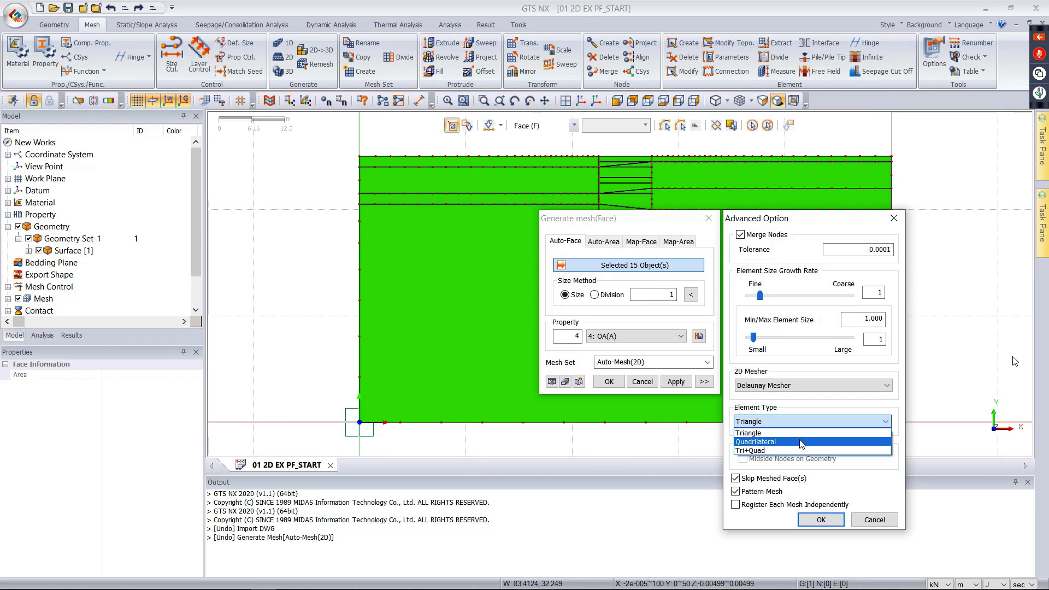
pyautogui.click(774, 433)
pyautogui.click(744, 506)
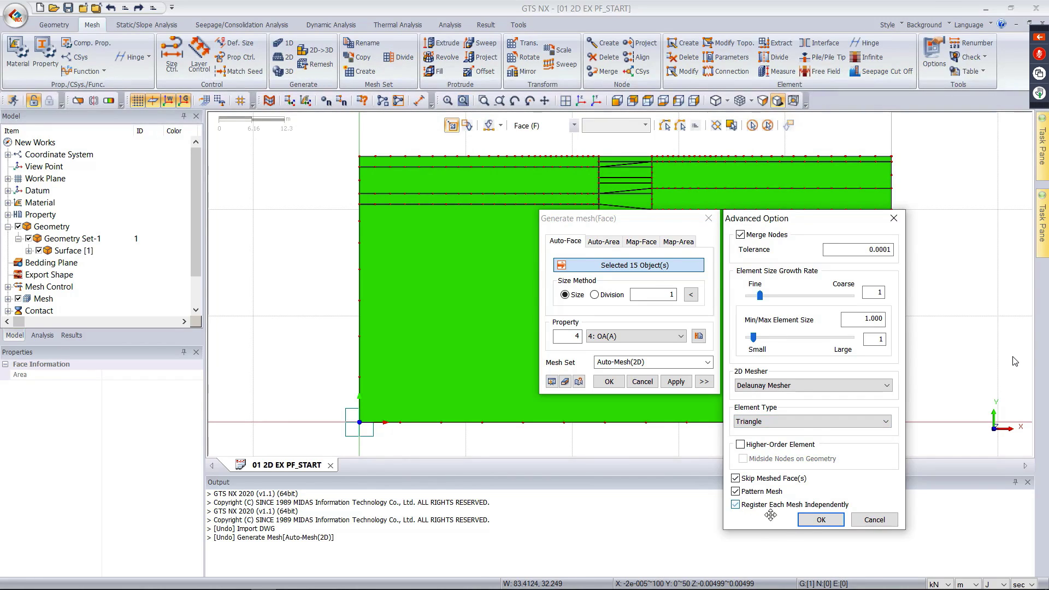
pyautogui.click(821, 520)
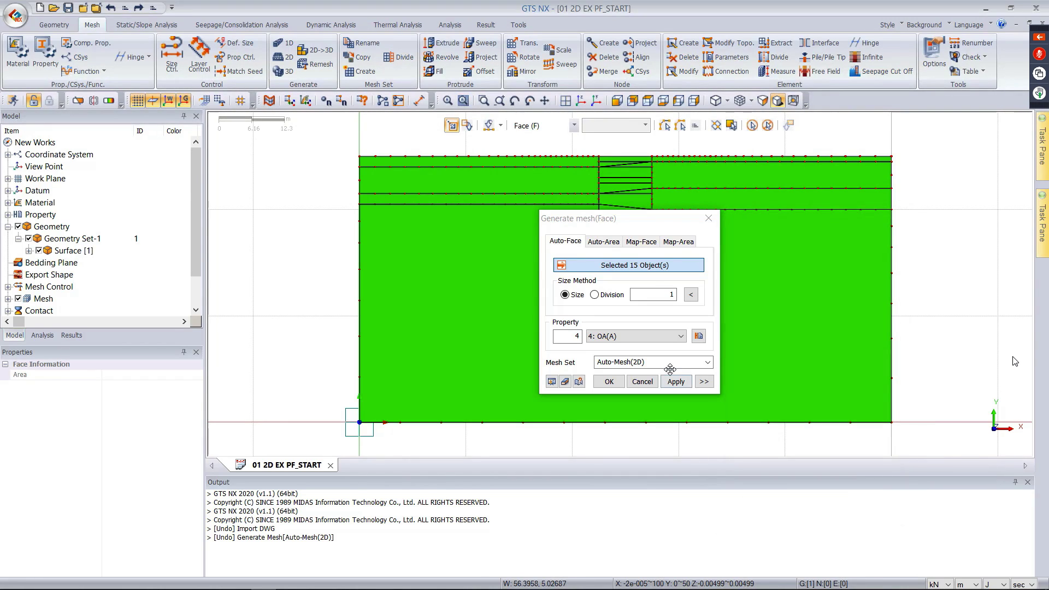
# - Generate the triangular 2D face mesh on all selected faces with the Auto-Mesh(2D) mesh set name
pyautogui.click(609, 381)
pyautogui.scroll(-2, 715, 187)
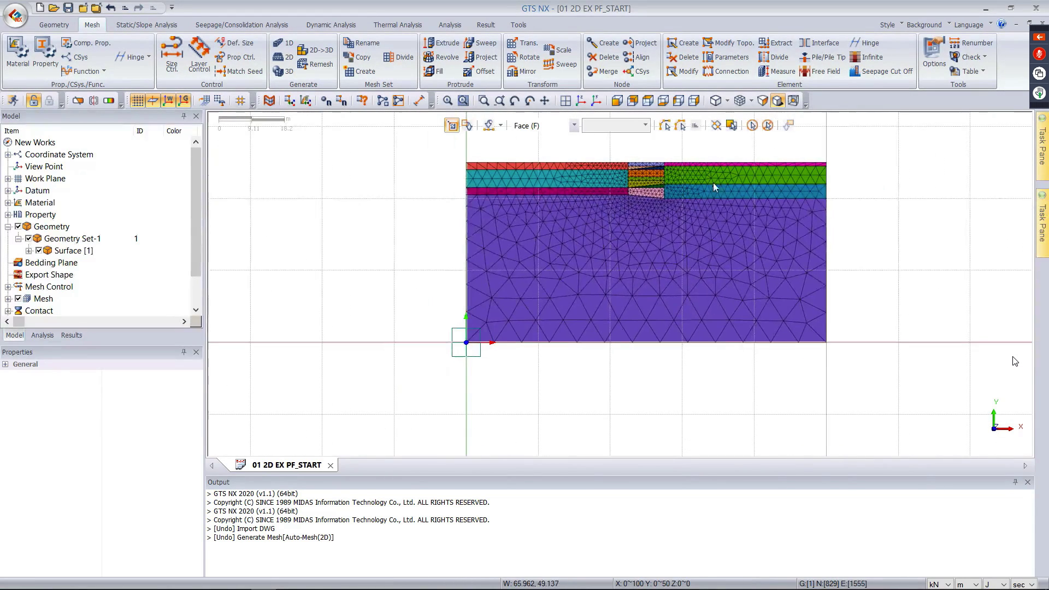
pyautogui.scroll(-1, 715, 188)
pyautogui.scroll(3, 721, 180)
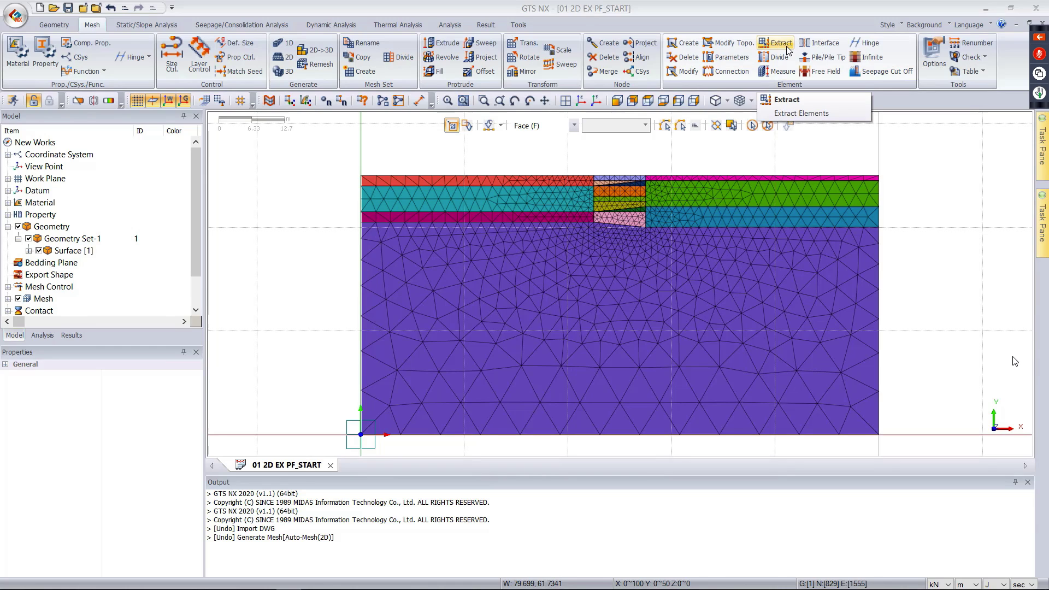
# - Expand the mesh sets in the model tree and toggle the visibility of the whole mesh to check it
pyautogui.scroll(-1, 78, 263)
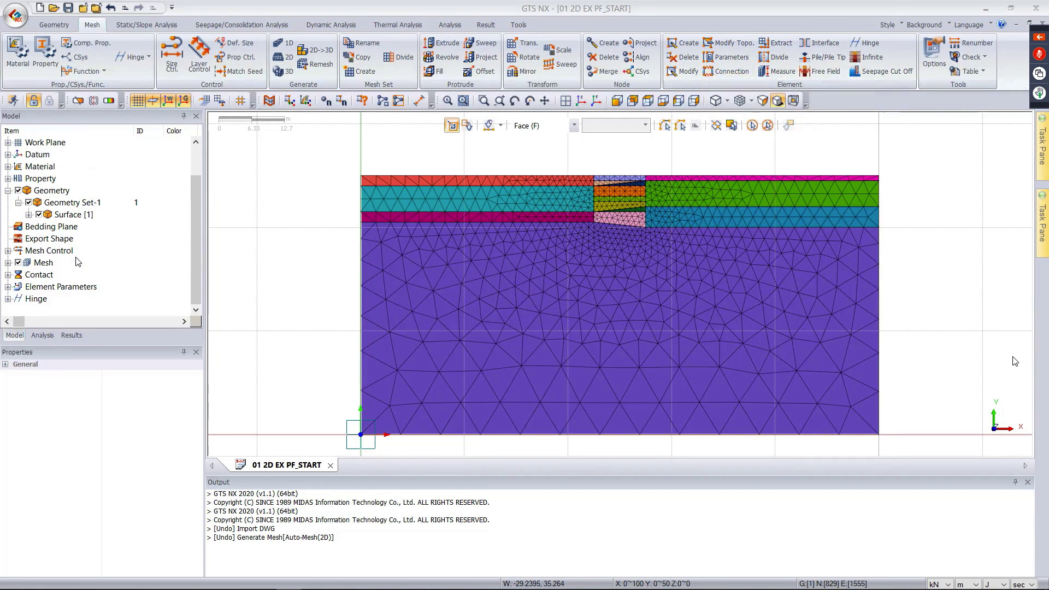
pyautogui.click(8, 262)
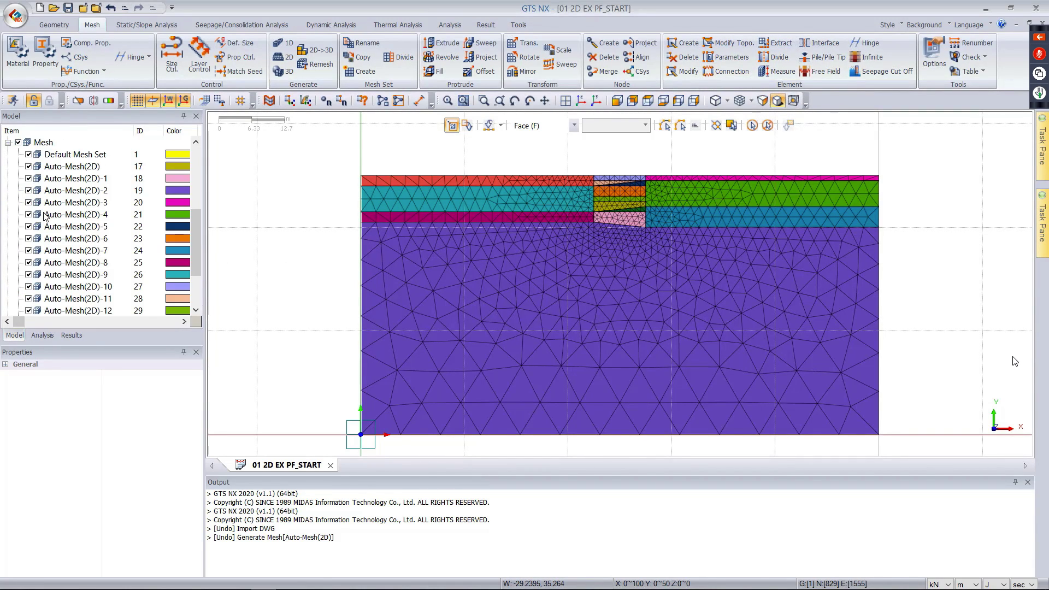
pyautogui.scroll(-2, 45, 217)
pyautogui.scroll(3, 59, 236)
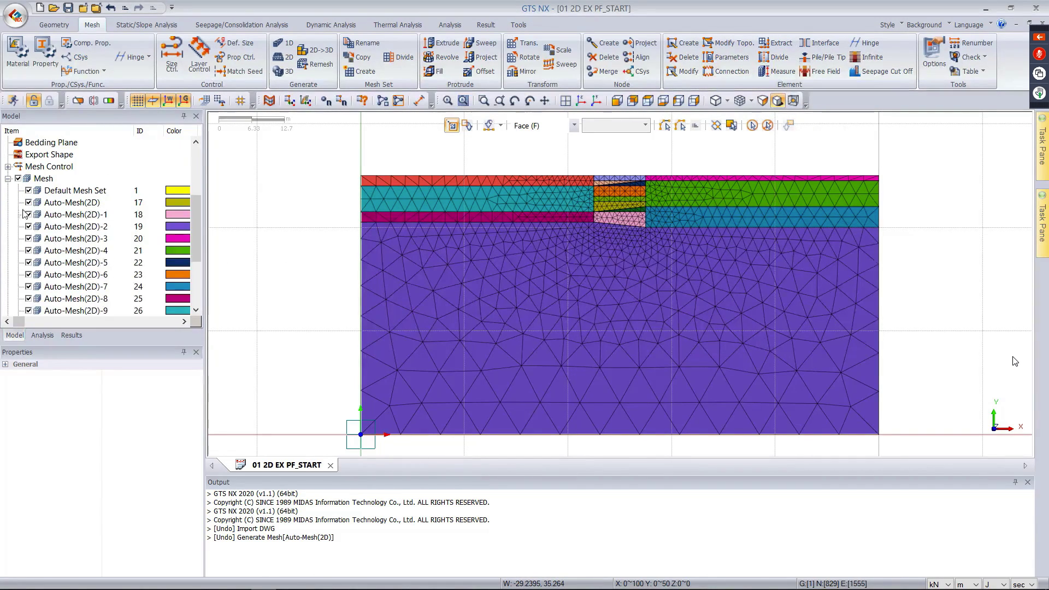
pyautogui.click(18, 179)
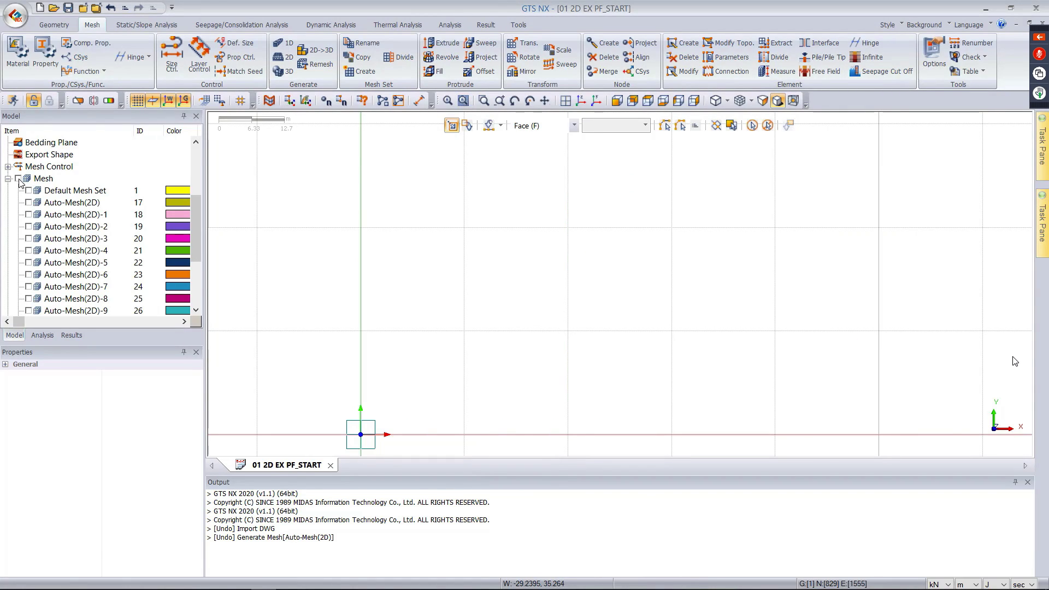
pyautogui.click(18, 178)
pyautogui.click(19, 179)
pyautogui.click(18, 179)
pyautogui.click(18, 179)
pyautogui.click(18, 179)
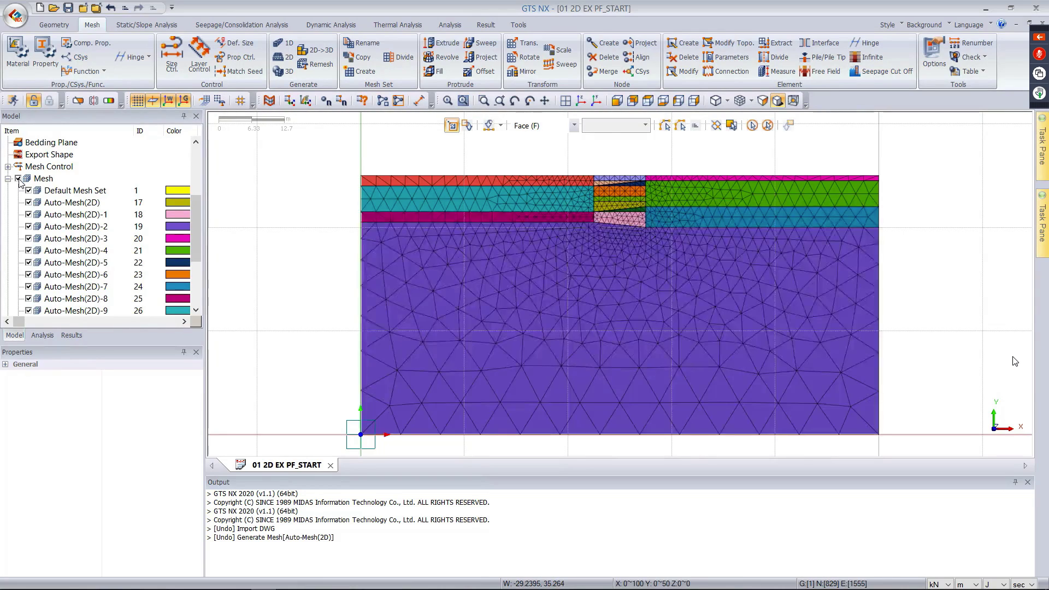
pyautogui.click(18, 179)
pyautogui.click(18, 179)
# - Toggle the Auto-Mesh(2D)-3, Auto-Mesh(2D)-2 and Auto-Mesh(2D)-1 sets individually to identify the regions they cover
pyautogui.click(28, 238)
pyautogui.click(28, 239)
pyautogui.click(29, 226)
pyautogui.click(28, 226)
pyautogui.click(28, 214)
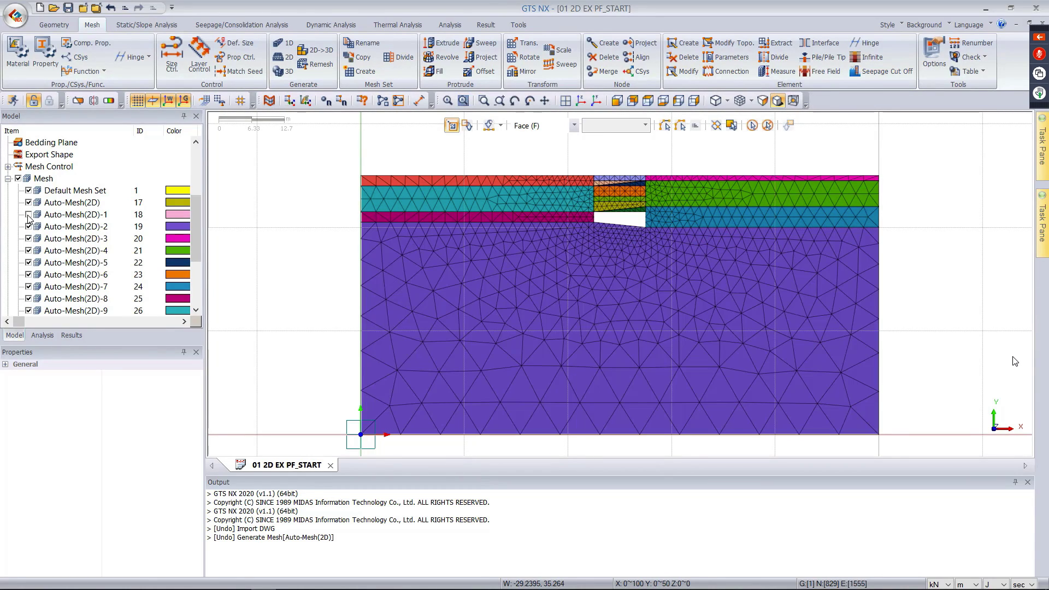
# - Hide all mesh sets, show the surface geometry and turn off the Size Control markers
pyautogui.click(18, 179)
pyautogui.scroll(2, 32, 204)
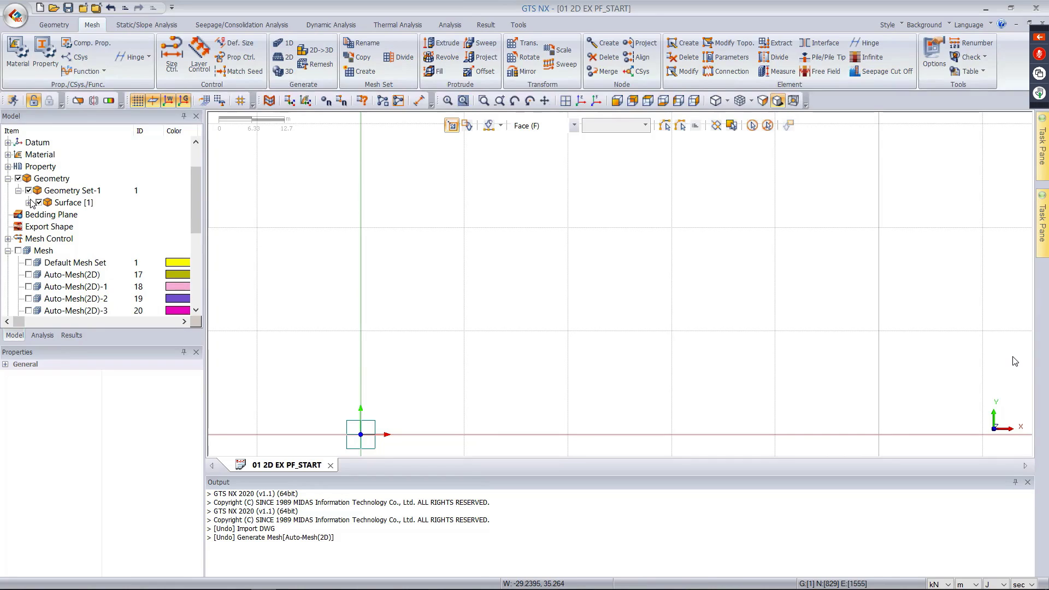
pyautogui.click(39, 203)
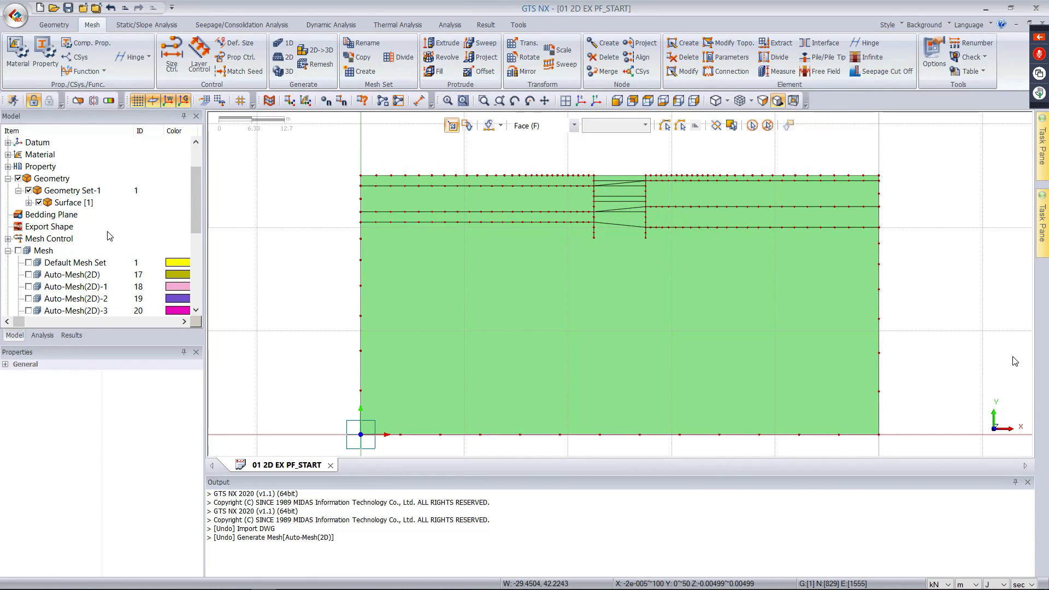
pyautogui.scroll(-1, 112, 237)
pyautogui.doubleClick(62, 203)
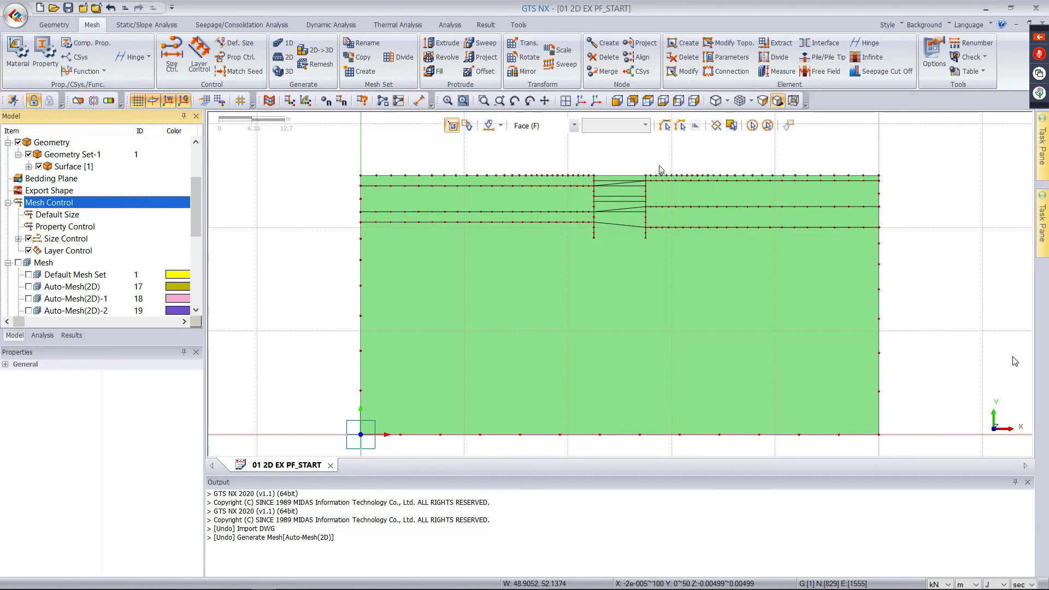
pyautogui.click(28, 239)
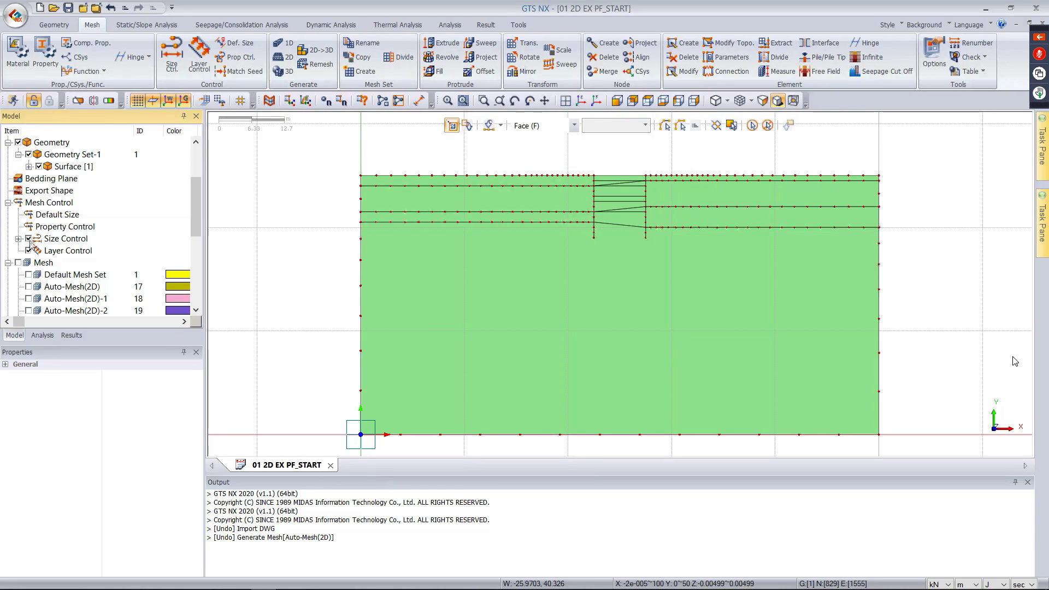
# - Start Extract Element for geometry edges and select all edges along the two vertical wall lines of the excavation
pyautogui.scroll(5, 604, 168)
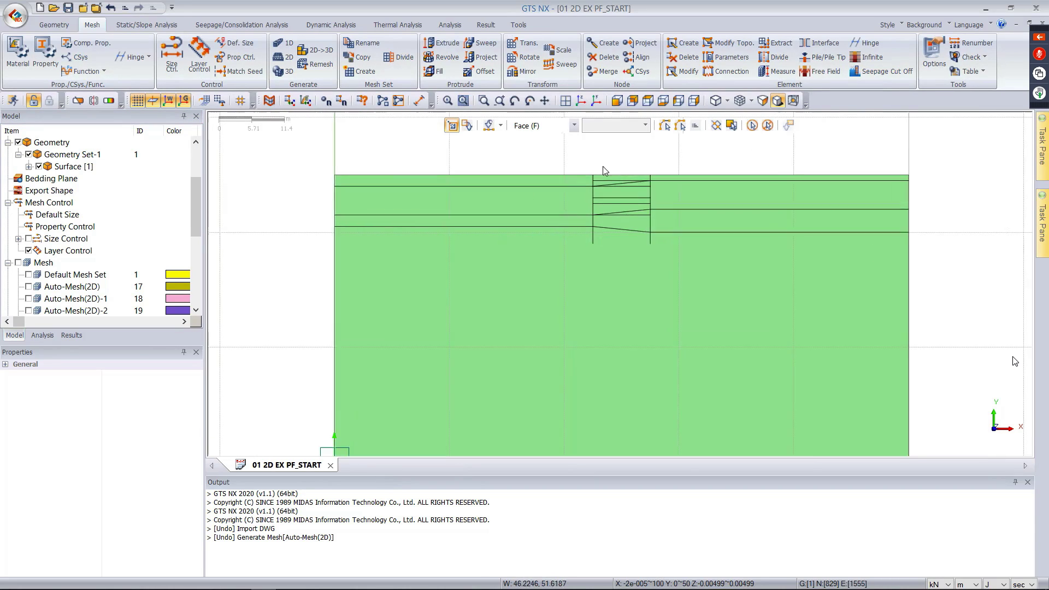
pyautogui.click(777, 48)
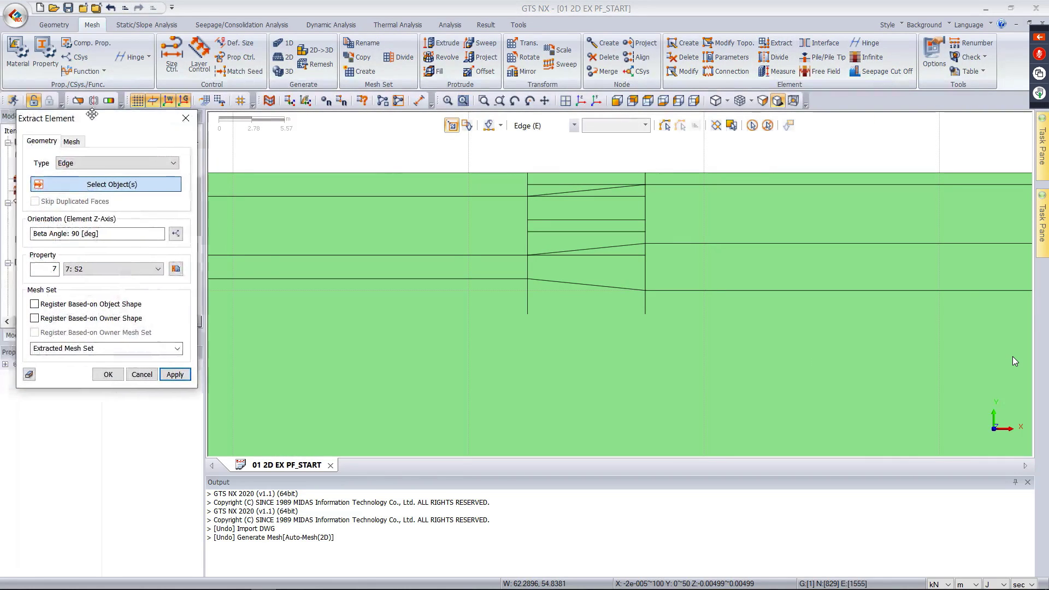
pyautogui.moveTo(77, 74); pyautogui.dragTo(293, 117)
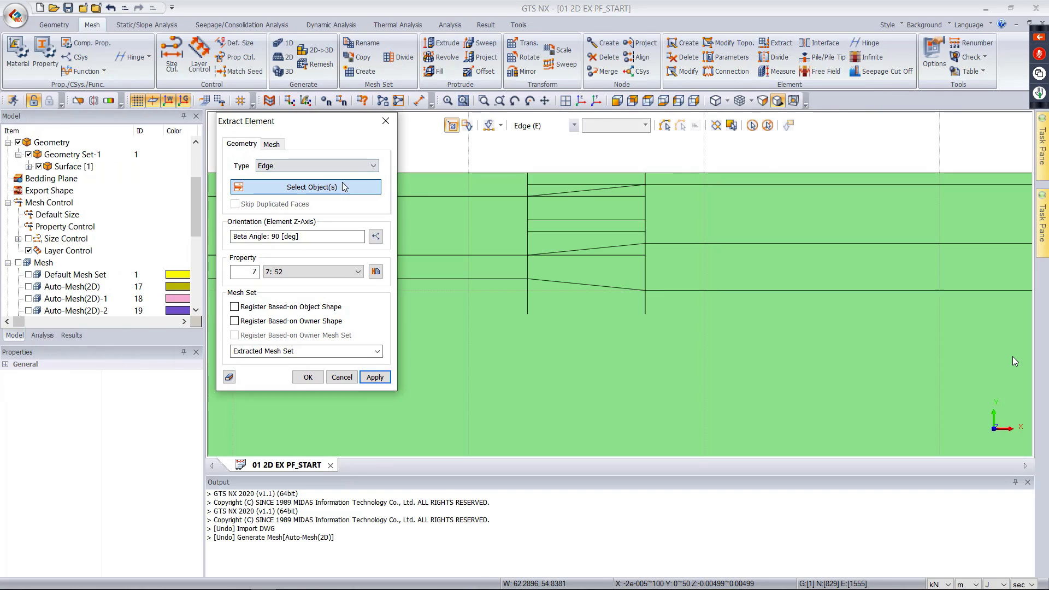
pyautogui.moveTo(534, 163); pyautogui.dragTo(523, 326)
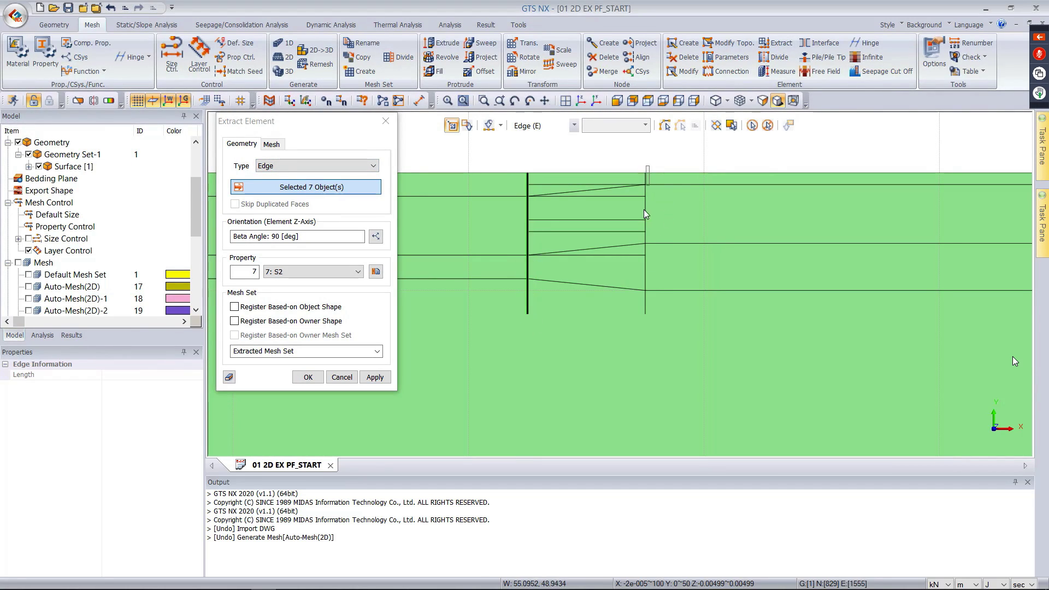
pyautogui.moveTo(648, 167); pyautogui.dragTo(639, 327)
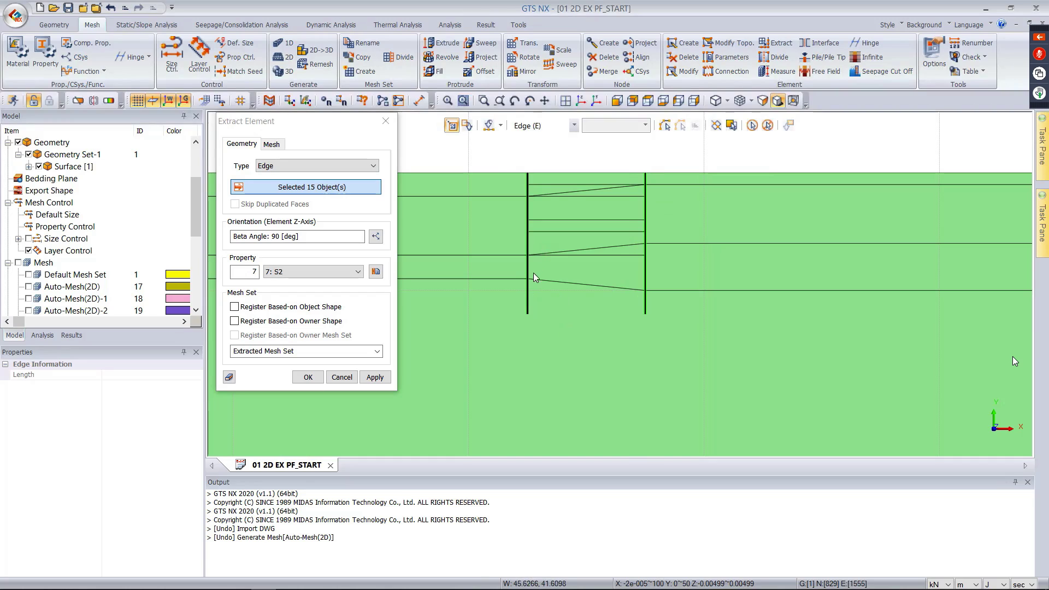
# - Extract the selected wall edges with property 5: RW into a mesh set named RW
pyautogui.click(331, 272)
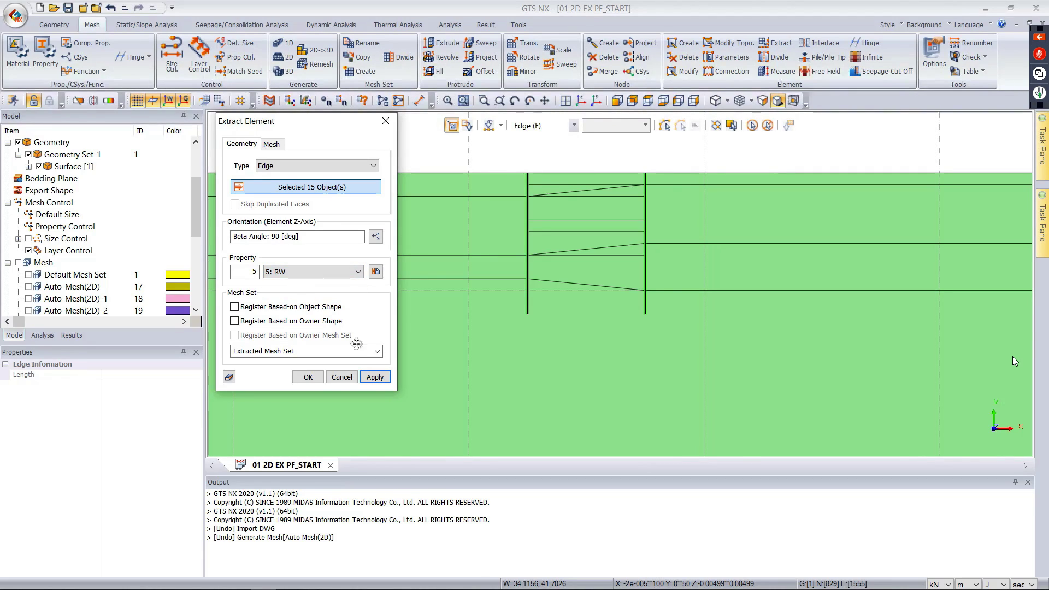
pyautogui.click(331, 351)
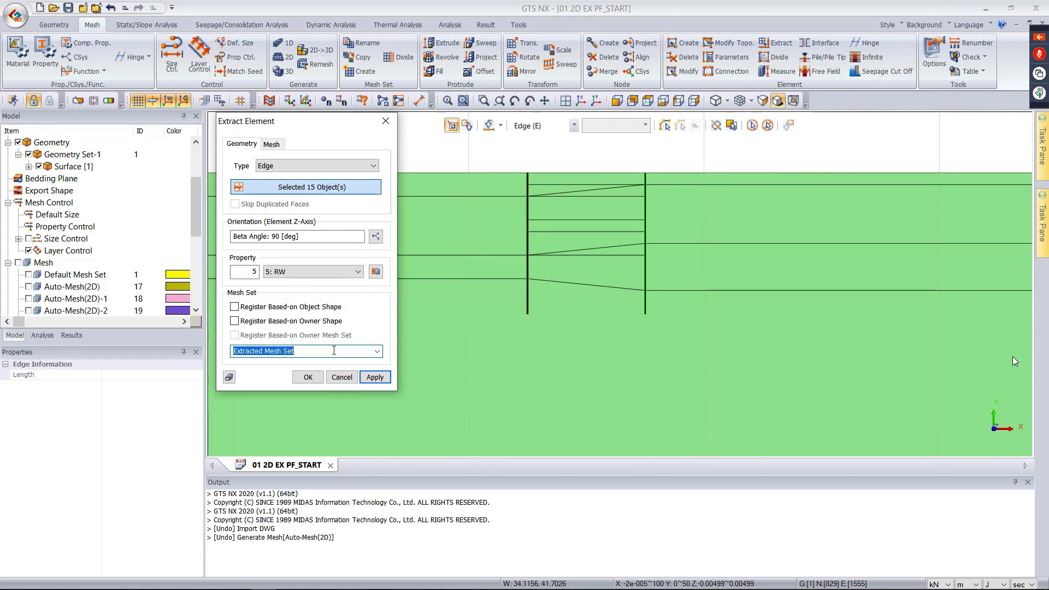
pyautogui.write('RW')
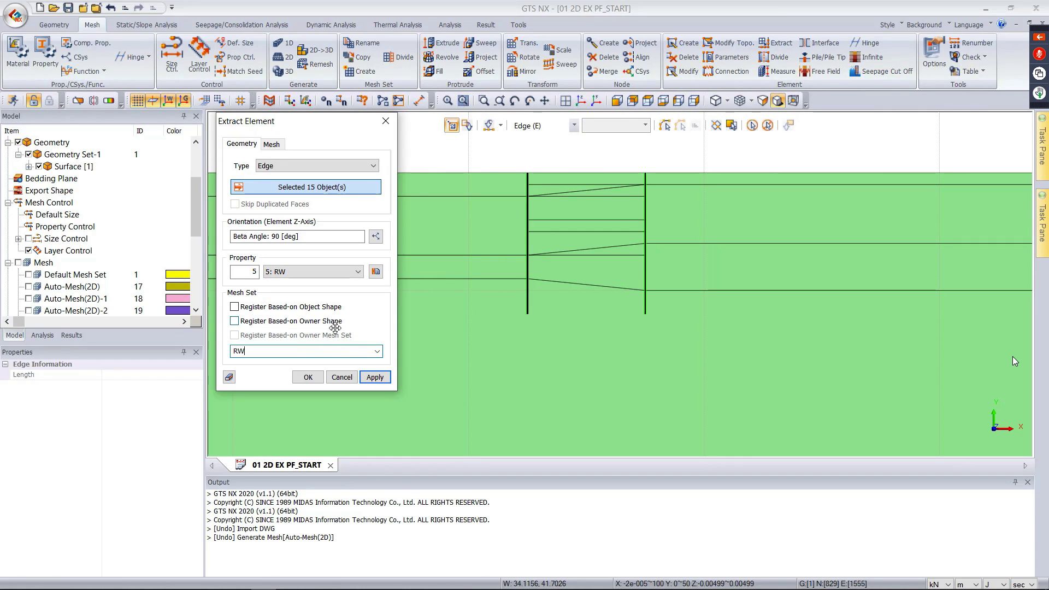
pyautogui.click(309, 377)
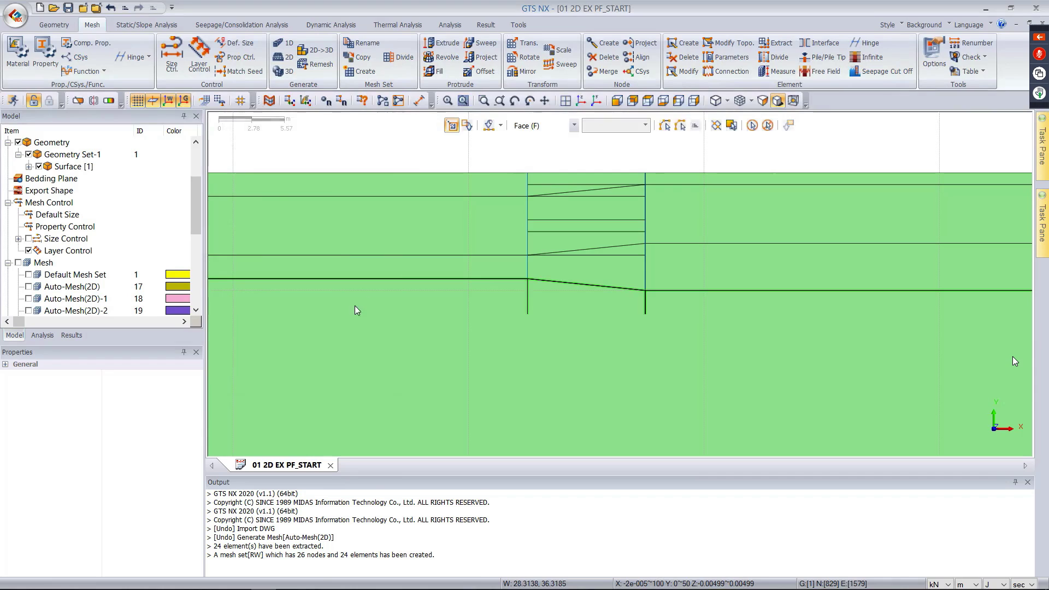
# - Hide the RW mesh set and the surface geometry
pyautogui.scroll(-3, 60, 249)
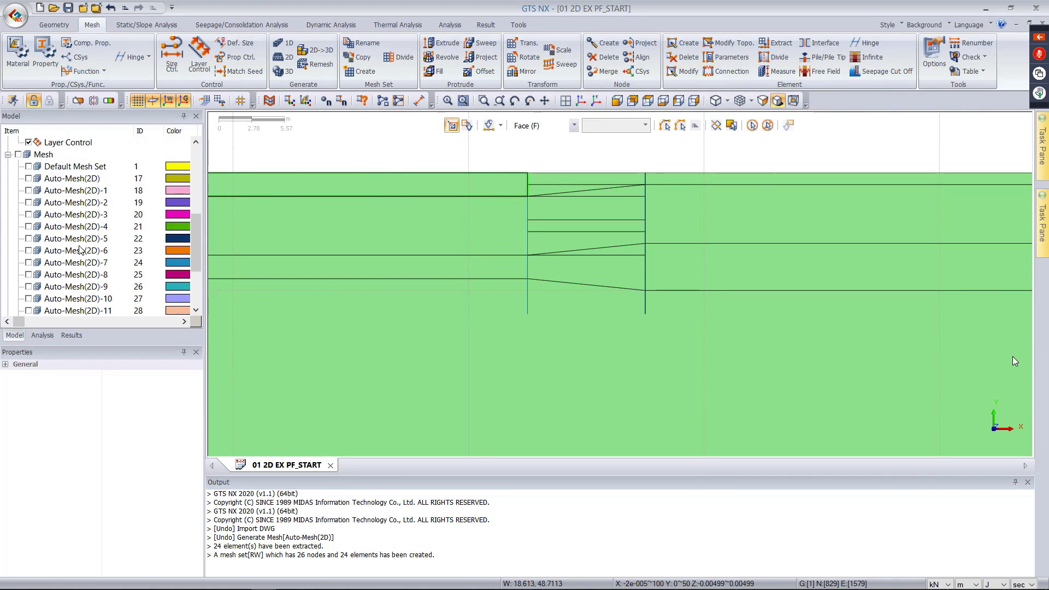
pyautogui.scroll(2, 82, 251)
pyautogui.scroll(-5, 43, 233)
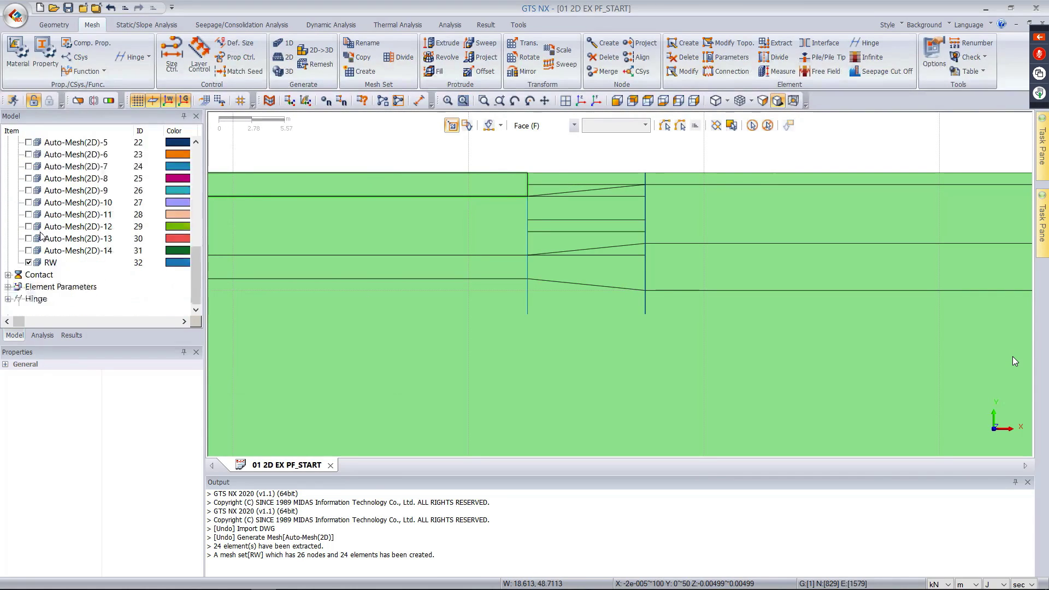
pyautogui.click(28, 263)
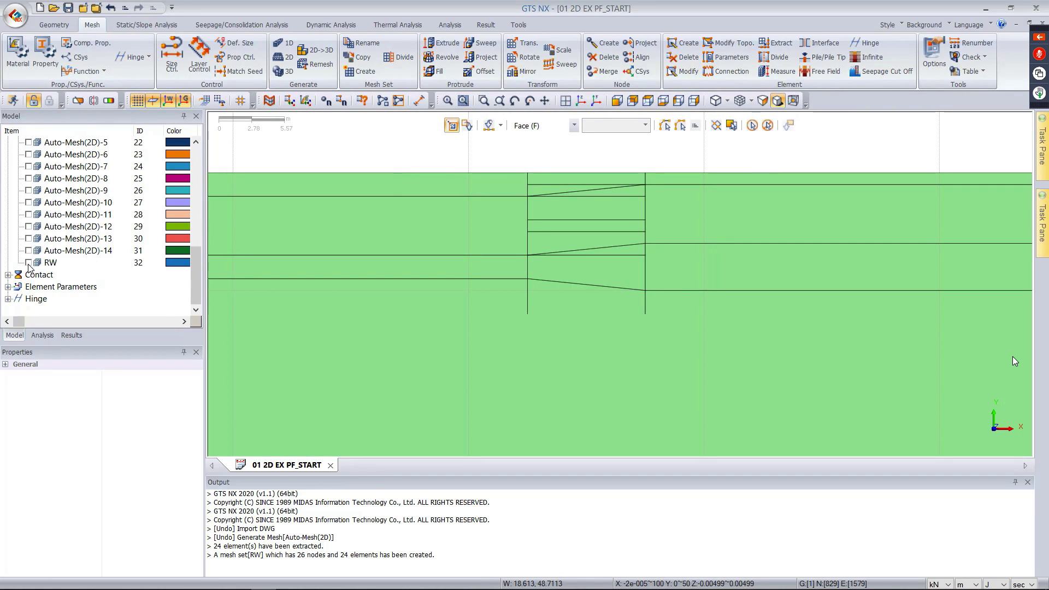
pyautogui.scroll(8, 33, 246)
pyautogui.scroll(-2, 33, 242)
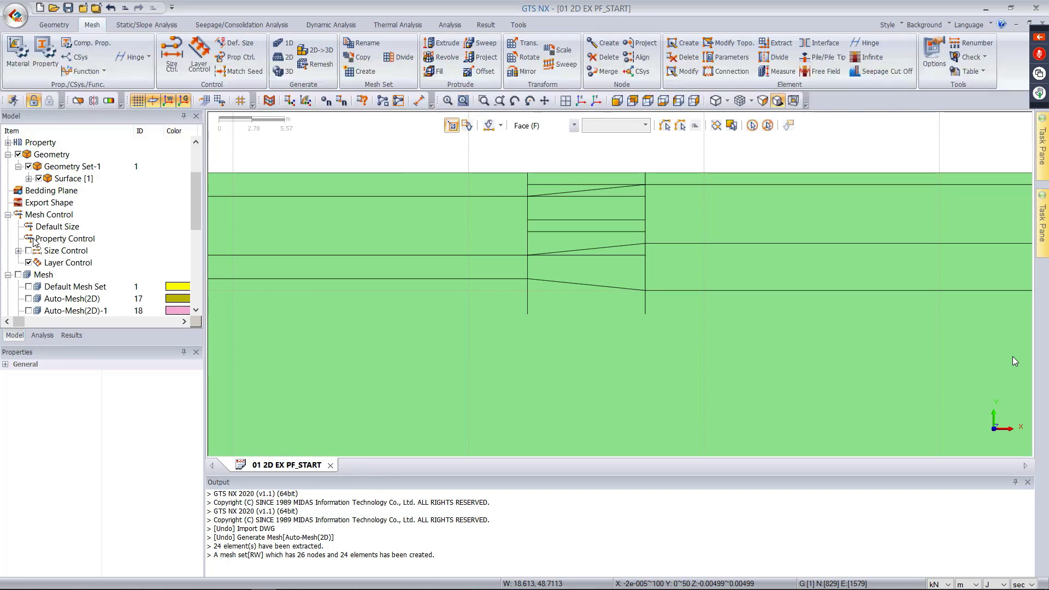
pyautogui.click(39, 179)
pyautogui.scroll(-6, 70, 216)
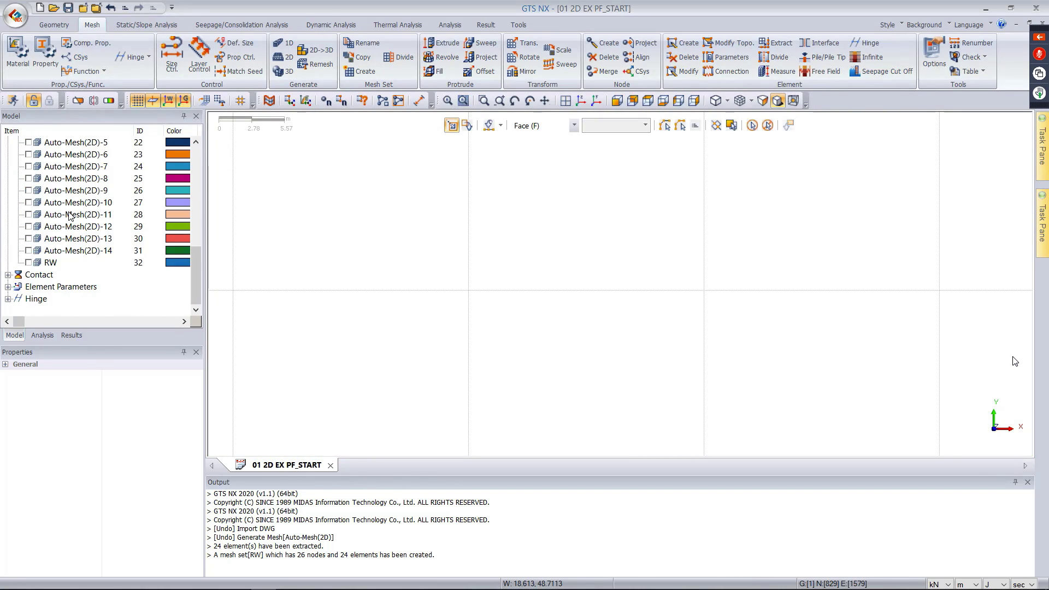
# - Display only the RW mesh set and inspect the extracted retaining wall elements
pyautogui.click(29, 263)
pyautogui.scroll(3, 593, 175)
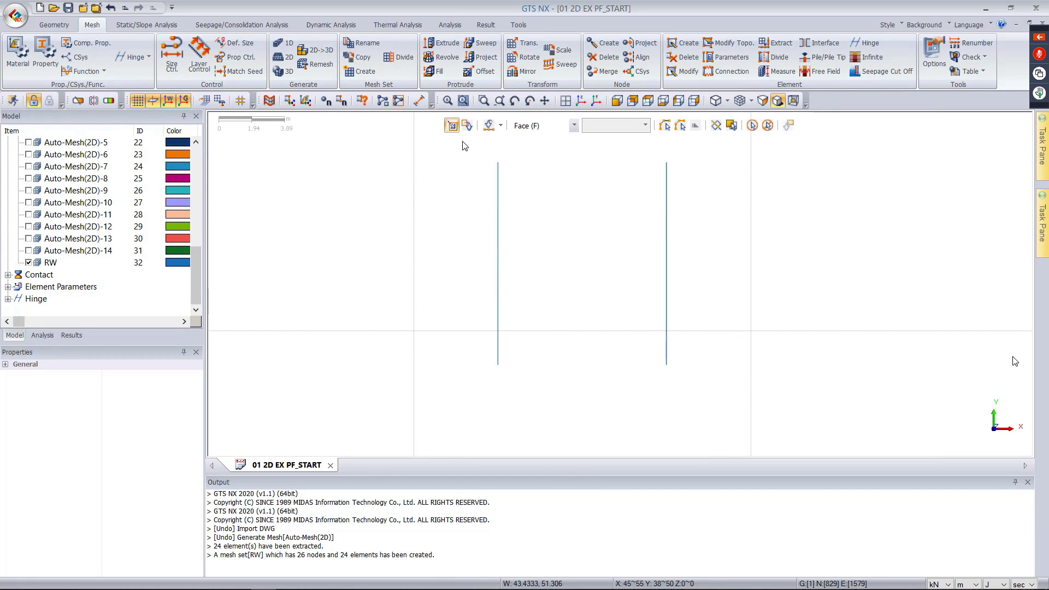
pyautogui.scroll(-2, 481, 228)
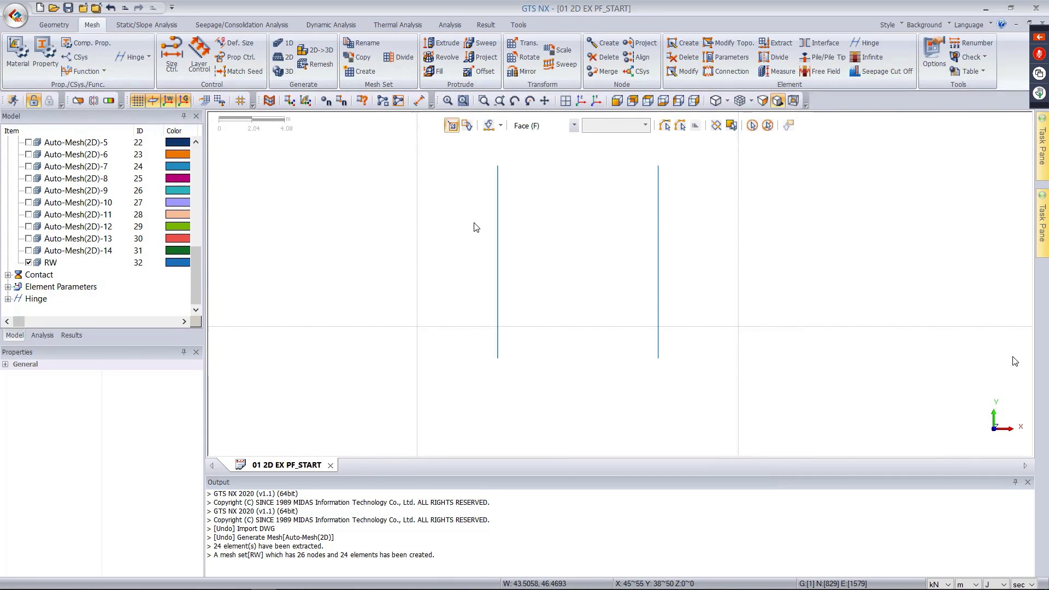
pyautogui.scroll(5, 97, 218)
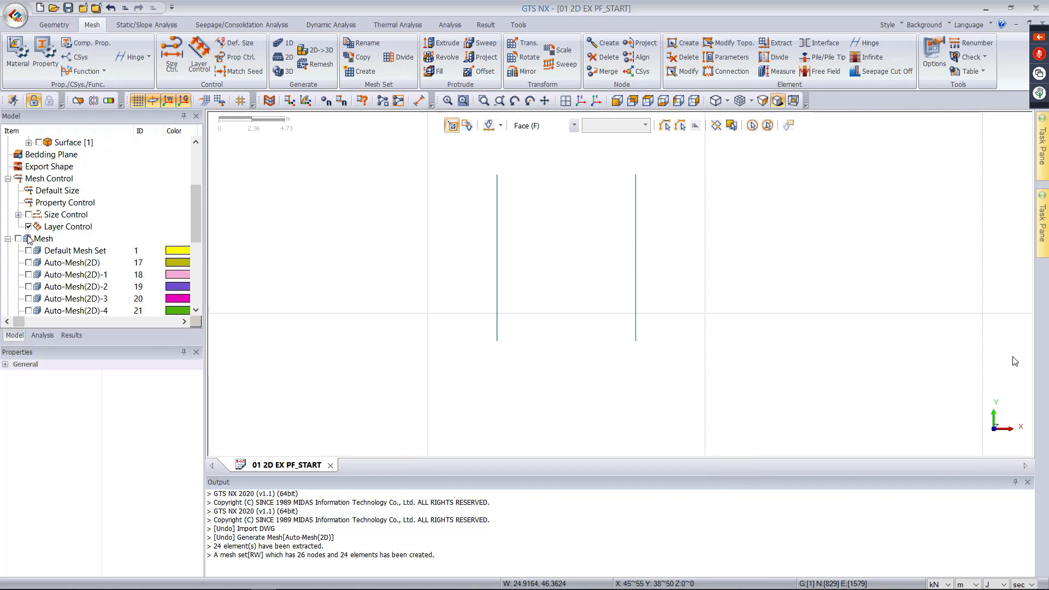
# - Show all mesh sets and focus on the excavation between the two retaining walls
pyautogui.click(18, 239)
pyautogui.scroll(-2, 573, 155)
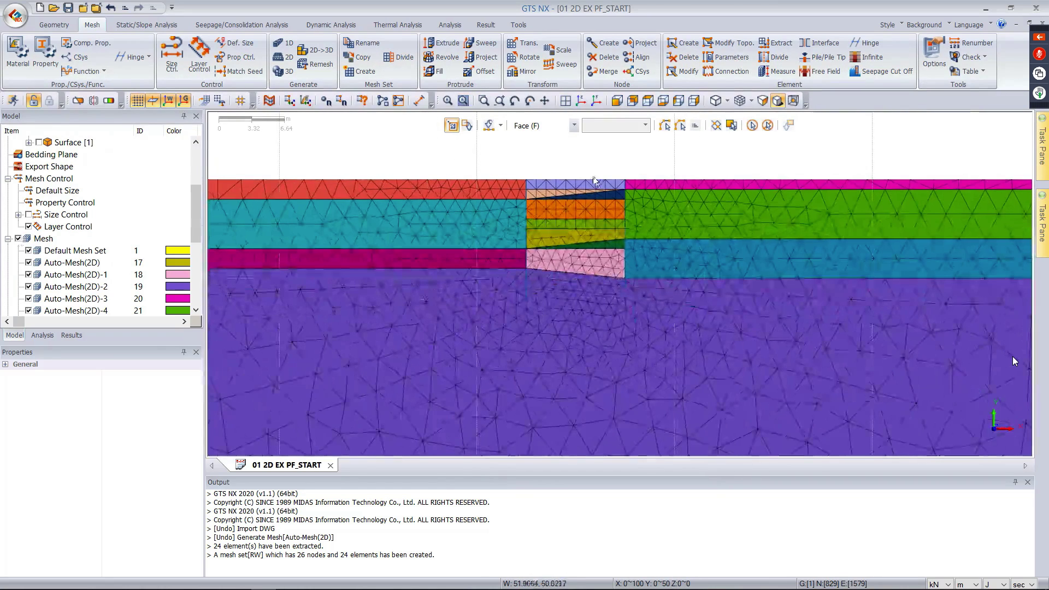
pyautogui.scroll(1, 574, 159)
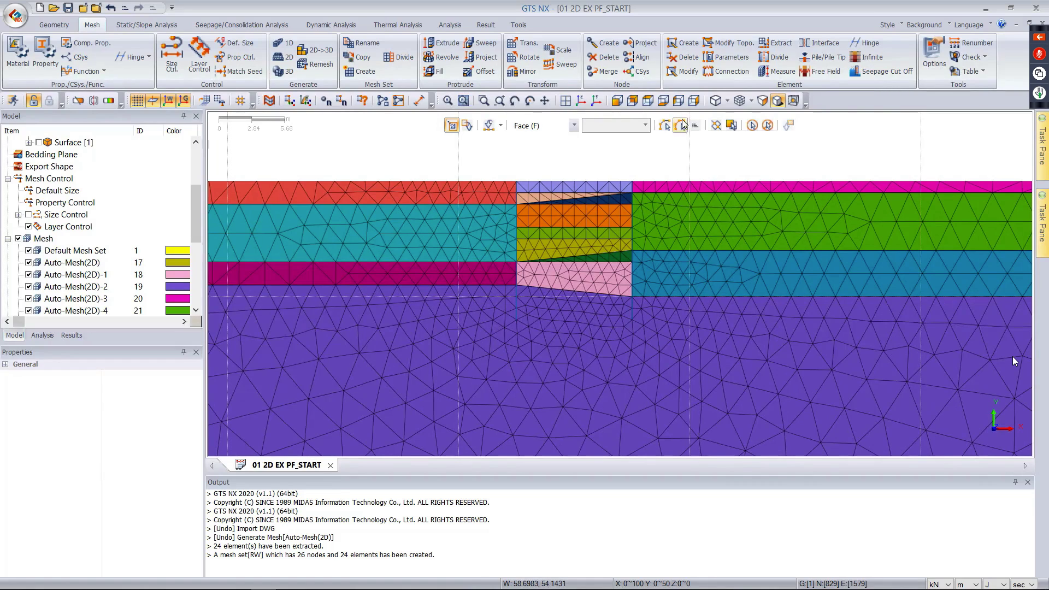
pyautogui.scroll(2, 620, 176)
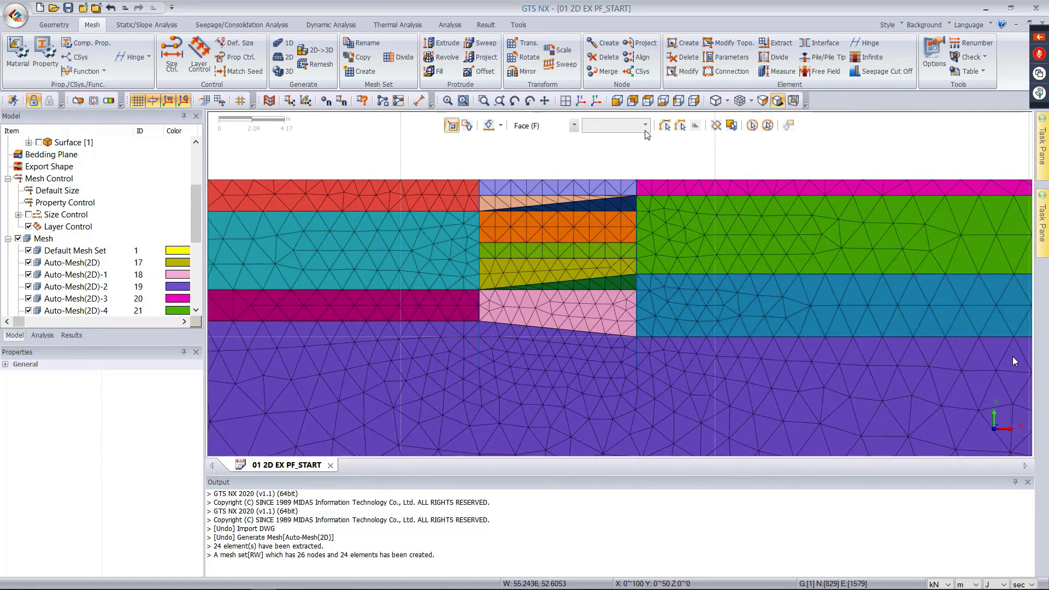
# - Create a 1D element with property 6: S1 in mesh set S1, joining both walls at the base of the uppermost excavation mesh
pyautogui.click(683, 43)
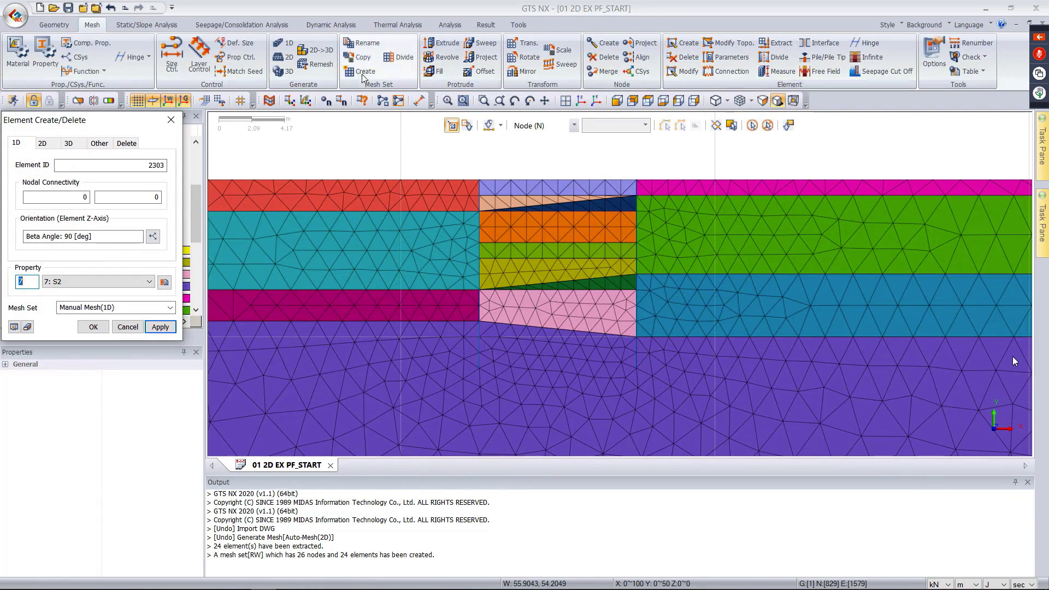
pyautogui.moveTo(148, 113); pyautogui.dragTo(344, 118)
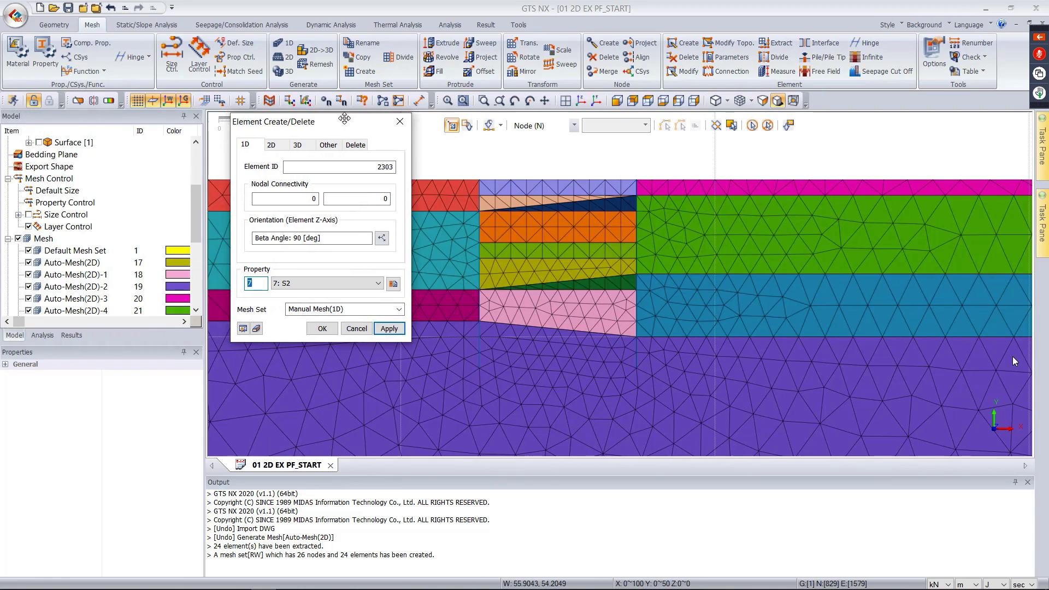
pyautogui.click(480, 196)
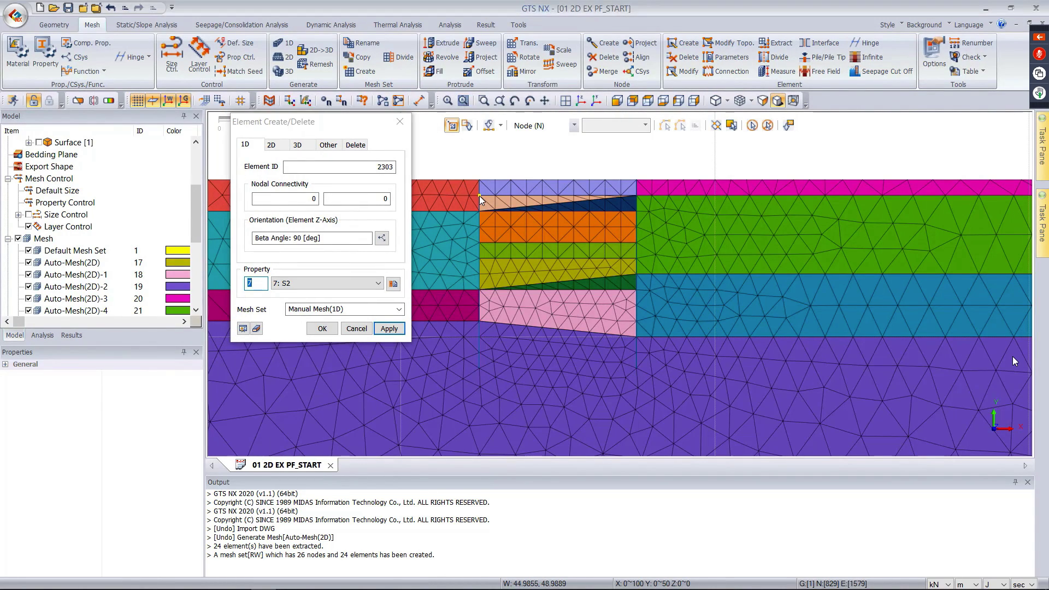
pyautogui.click(637, 196)
pyautogui.click(360, 283)
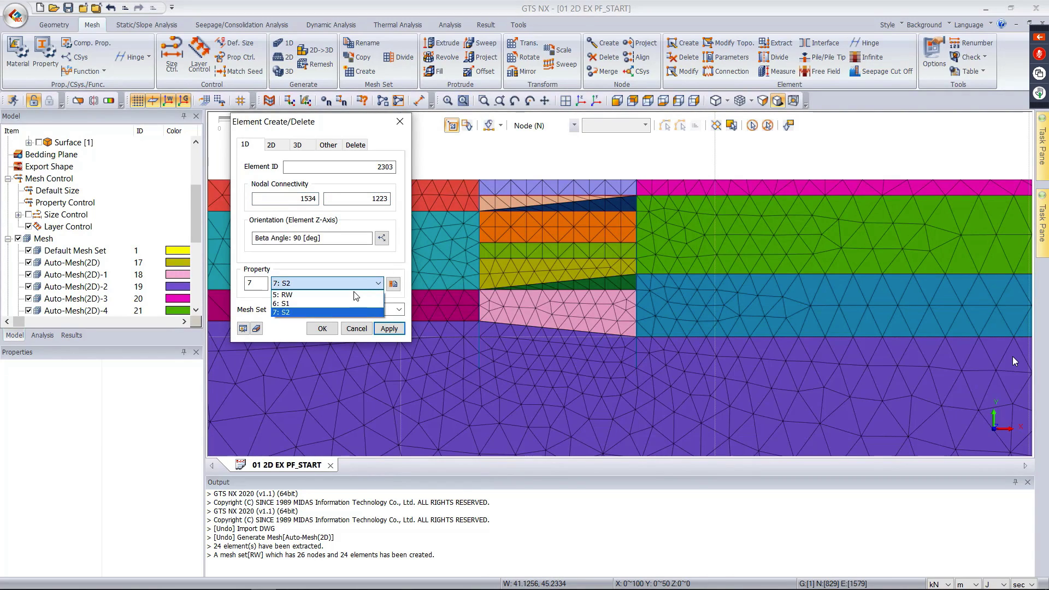
pyautogui.click(342, 303)
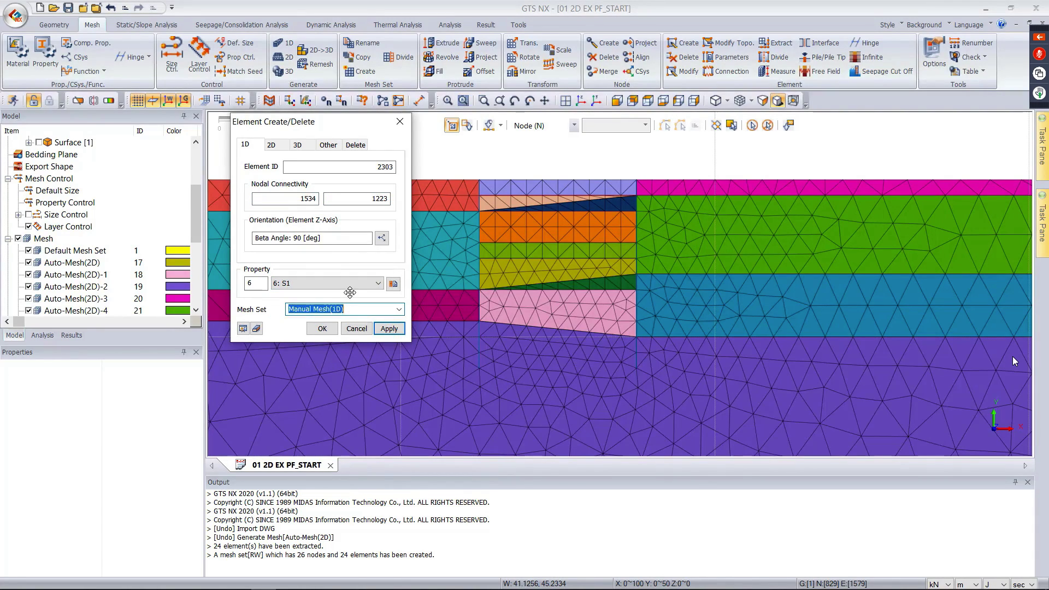
pyautogui.write('S1')
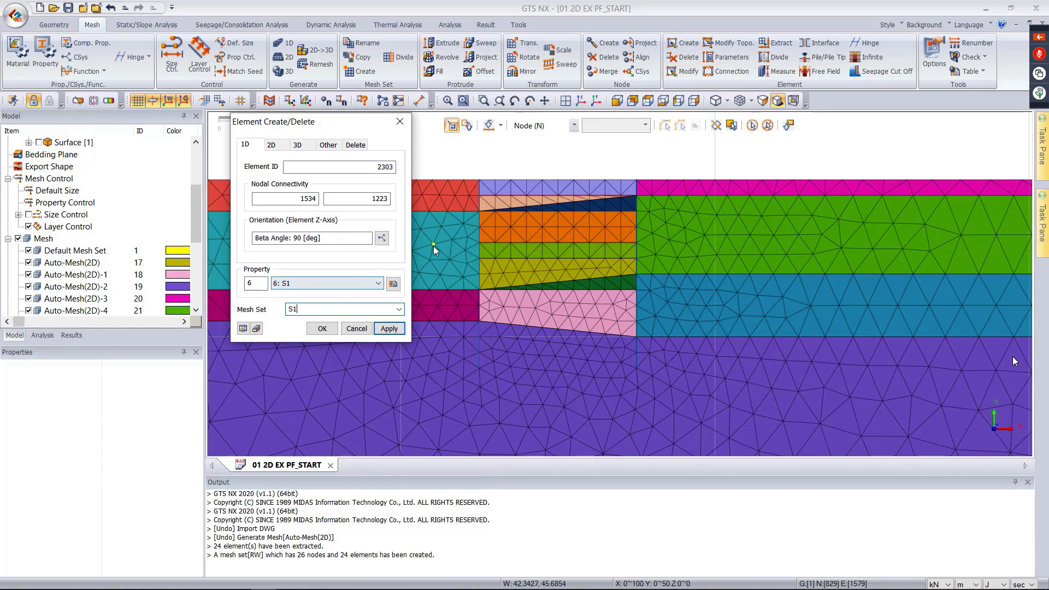
pyautogui.click(389, 329)
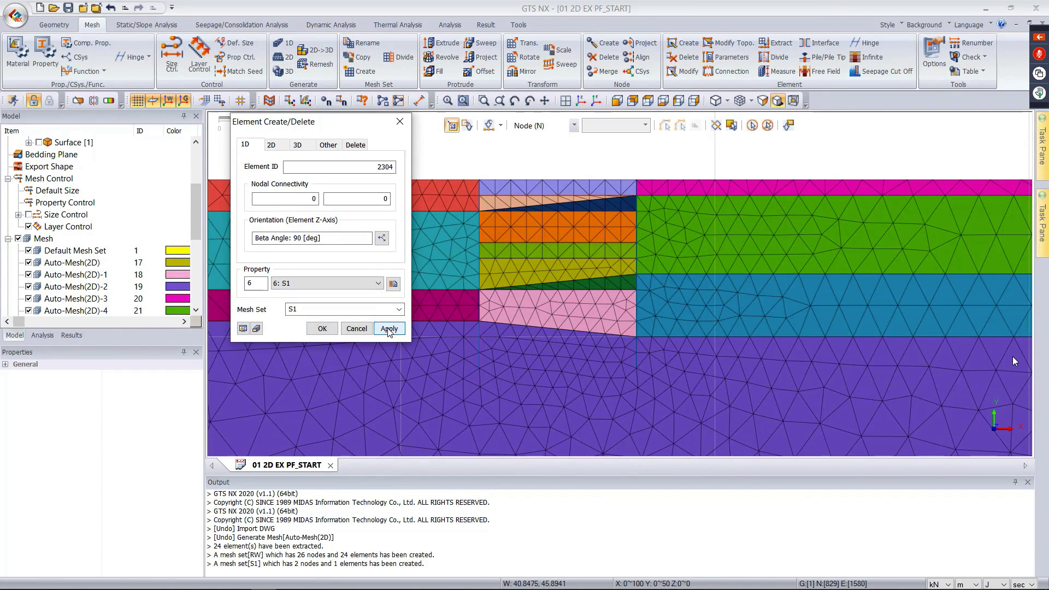
# - Create a 1D element with property 7: S2 in mesh set S2, joining both walls at the base of the orange excavation mesh
pyautogui.click(480, 243)
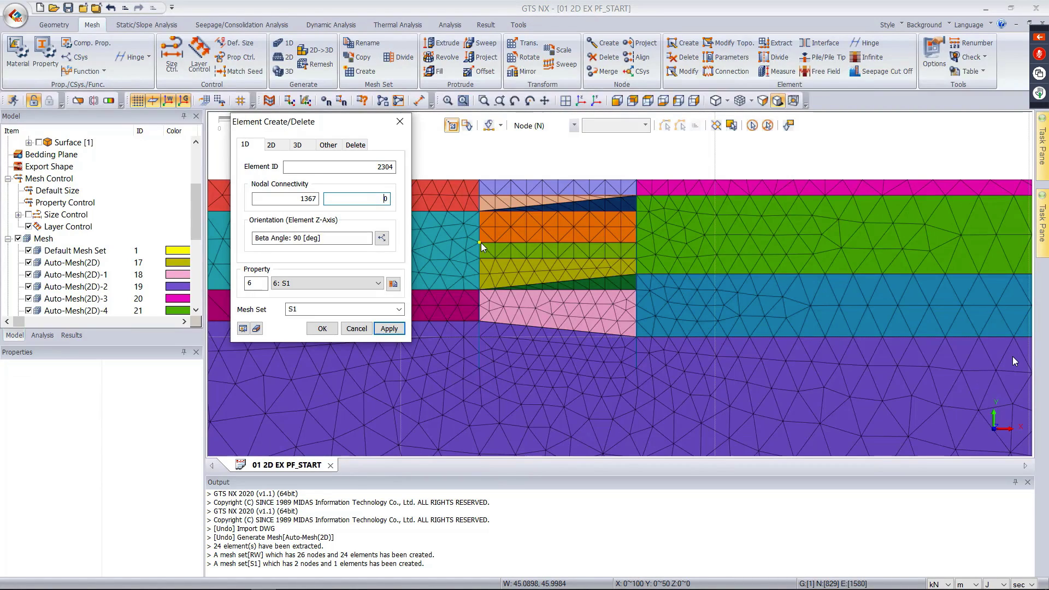
pyautogui.click(637, 244)
pyautogui.click(344, 283)
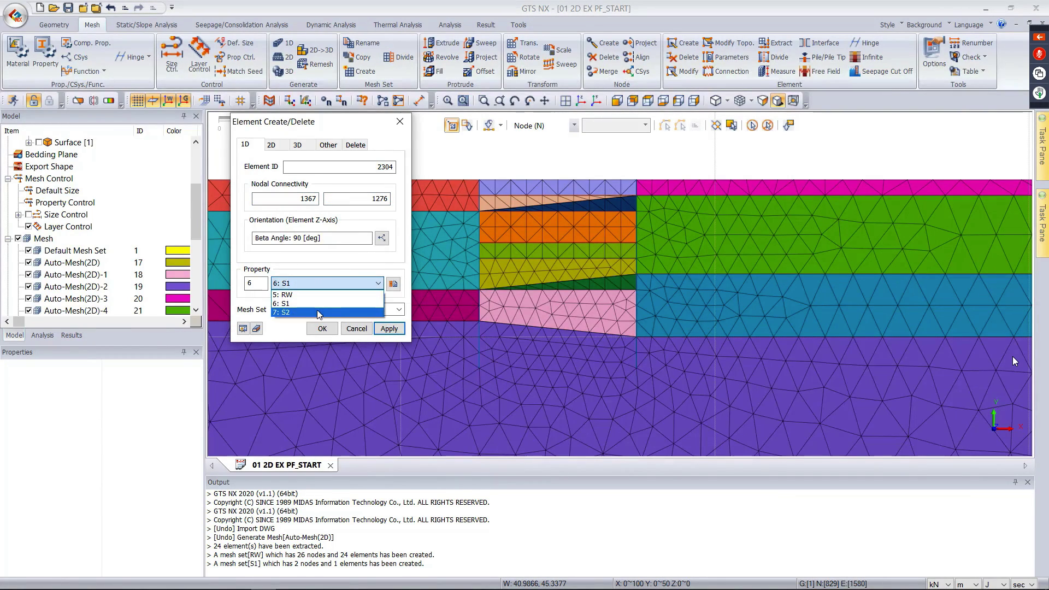
pyautogui.click(319, 312)
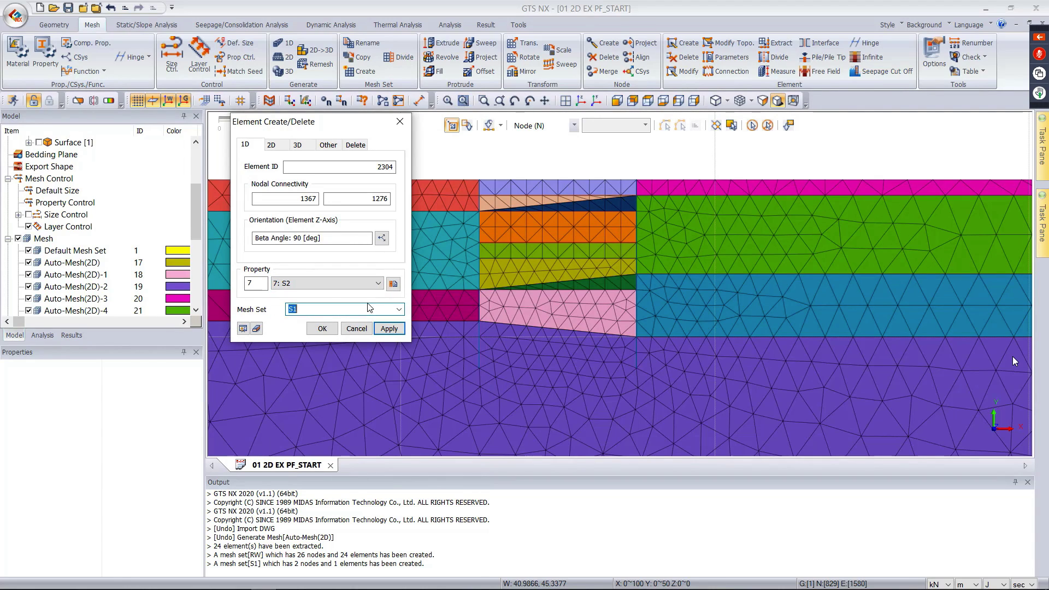
pyautogui.write('S2')
pyautogui.click(324, 329)
# - Display only the RW, S1 and S2 mesh sets and inspect the walls and struts
pyautogui.scroll(-3, 35, 162)
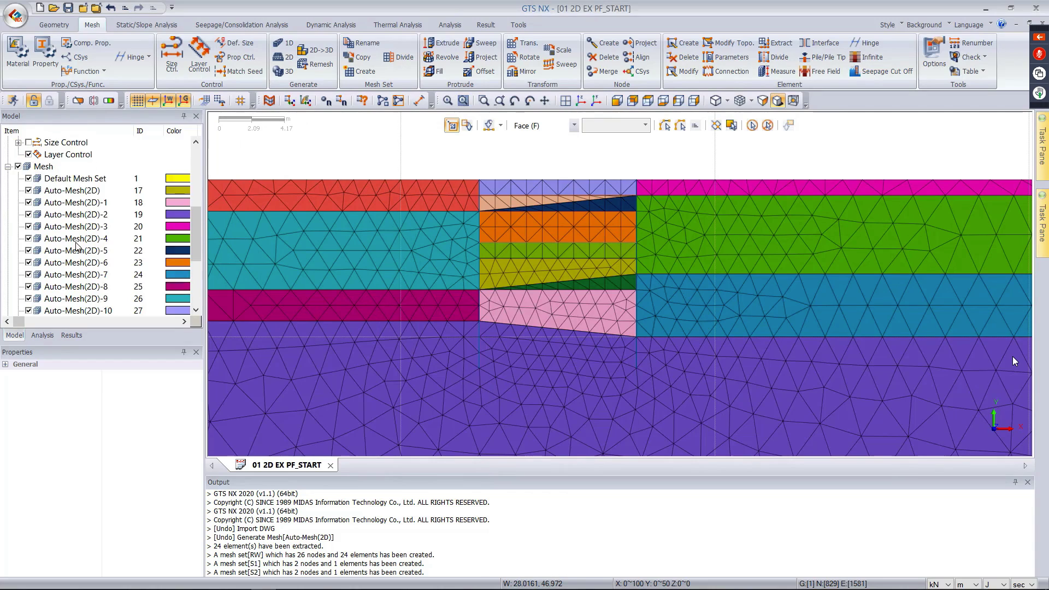
pyautogui.scroll(2, 24, 193)
pyautogui.click(19, 202)
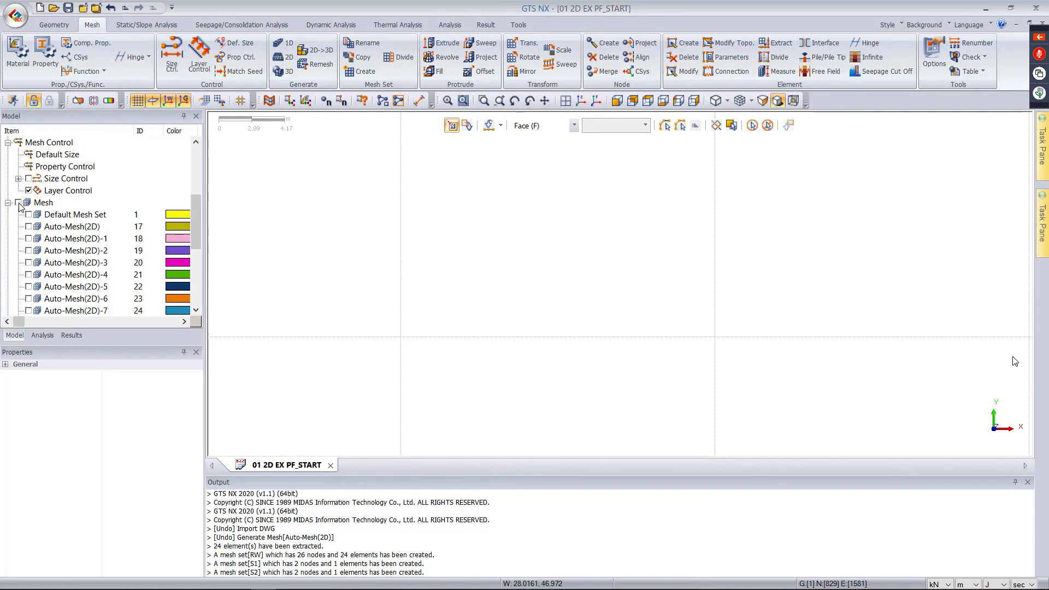
pyautogui.scroll(-5, 99, 229)
pyautogui.click(28, 239)
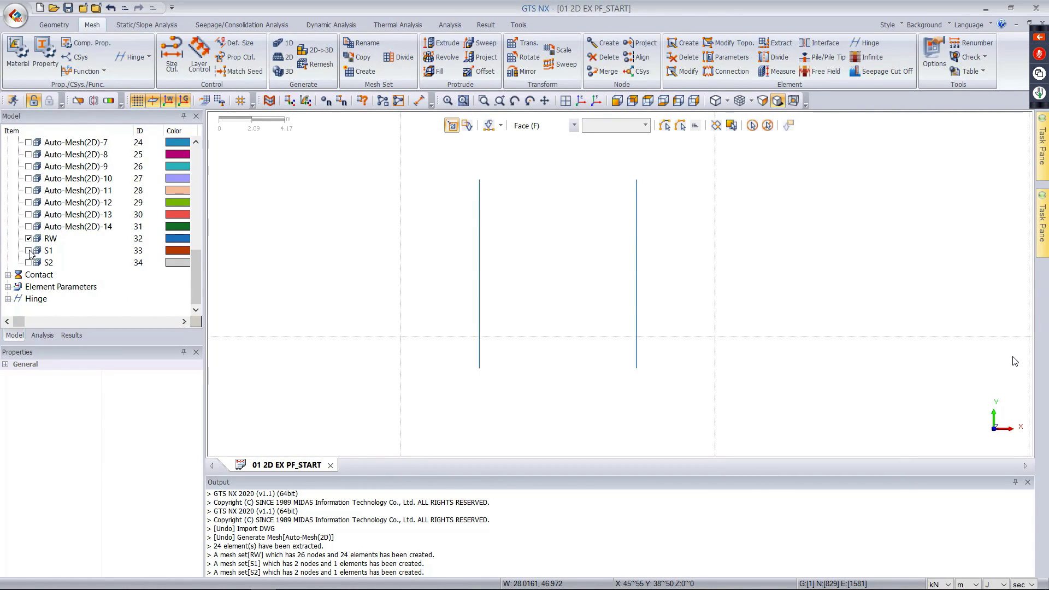
pyautogui.click(29, 263)
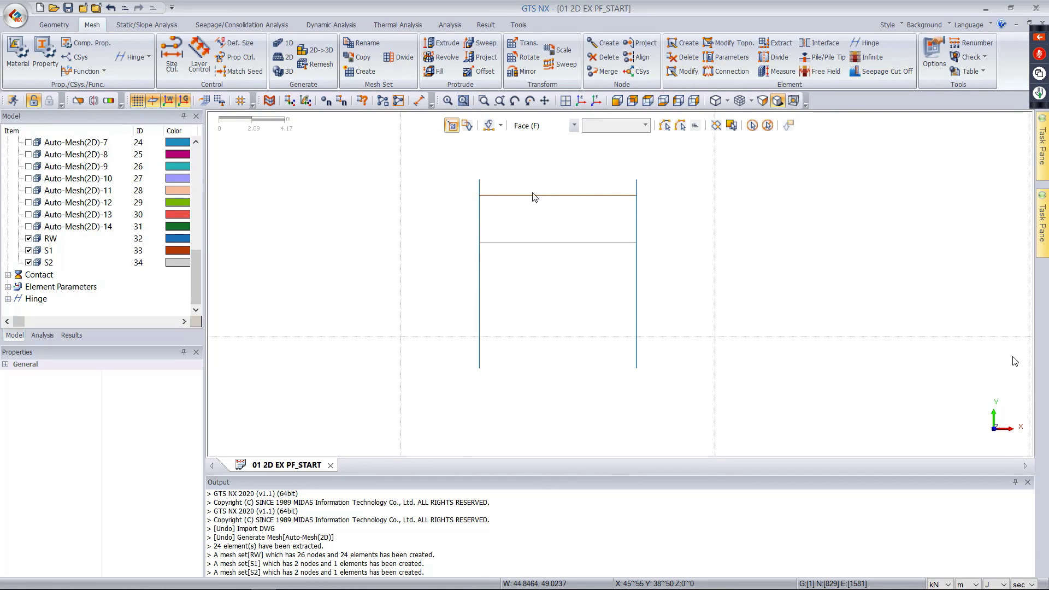
pyautogui.click(29, 239)
pyautogui.click(29, 239)
# - Show all mesh sets, then hide RW, S1 and S2 so only the ground meshes are displayed
pyautogui.scroll(3, 61, 250)
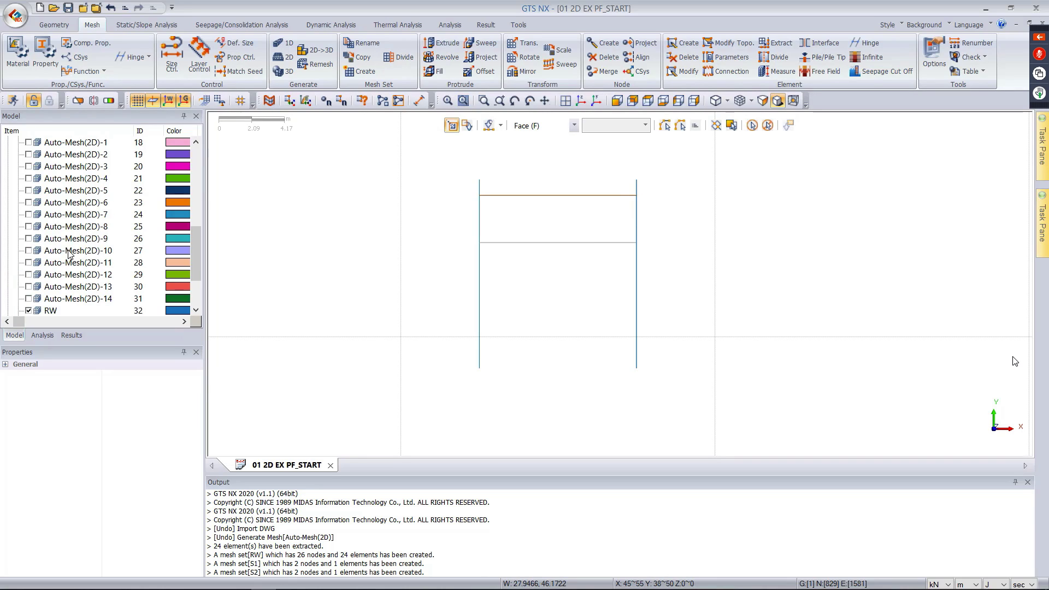
pyautogui.click(18, 143)
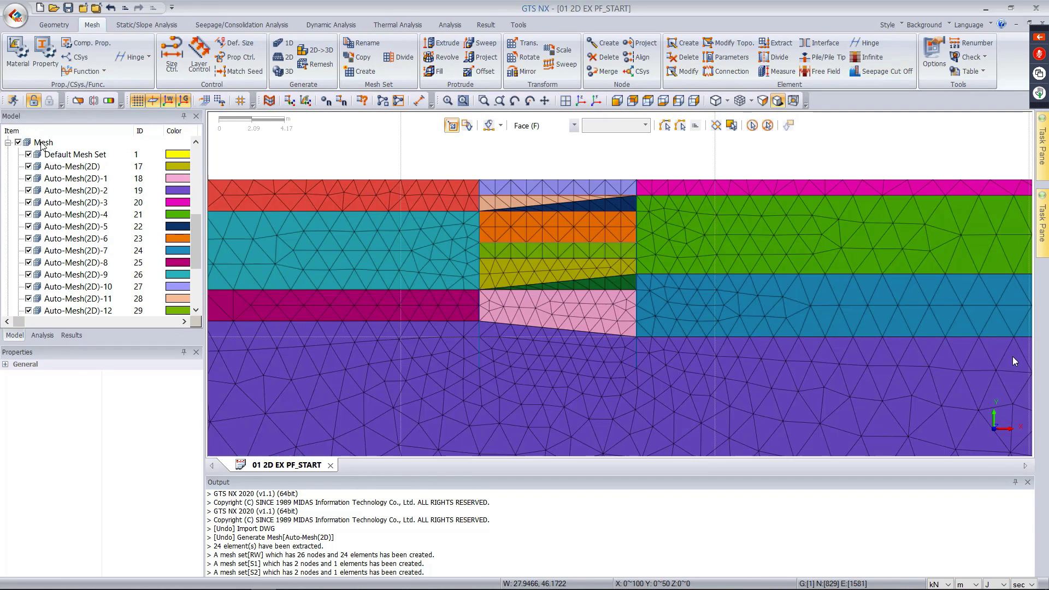
pyautogui.scroll(-3, 35, 225)
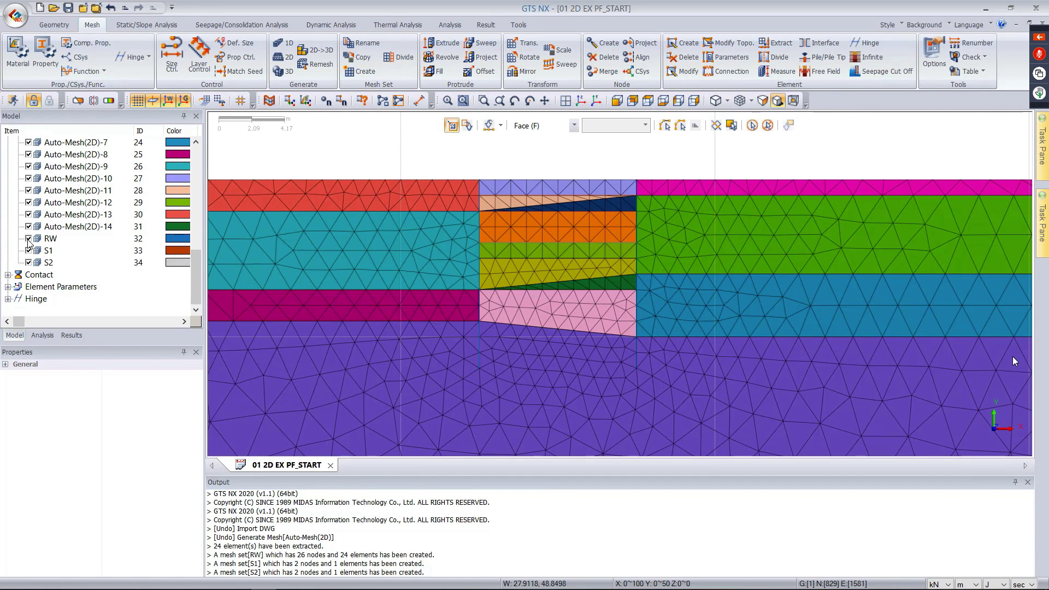
pyautogui.click(28, 239)
pyautogui.click(28, 263)
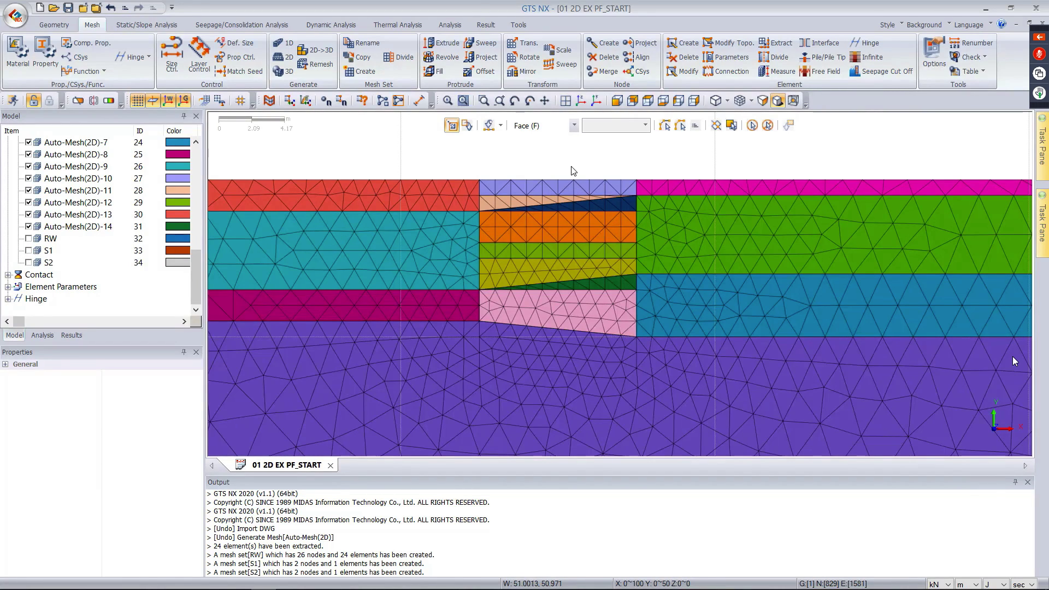
# - Select the three uppermost mesh sets between the walls to examine the first excavation zone, then clear the selection
pyautogui.scroll(2, 572, 171)
pyautogui.scroll(1, 568, 166)
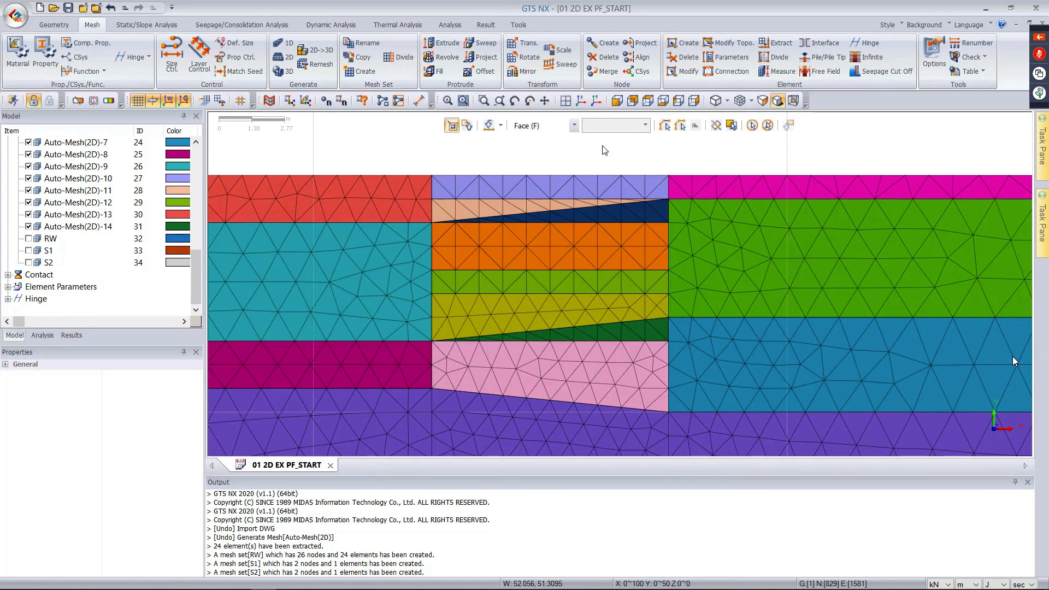
pyautogui.press('m')
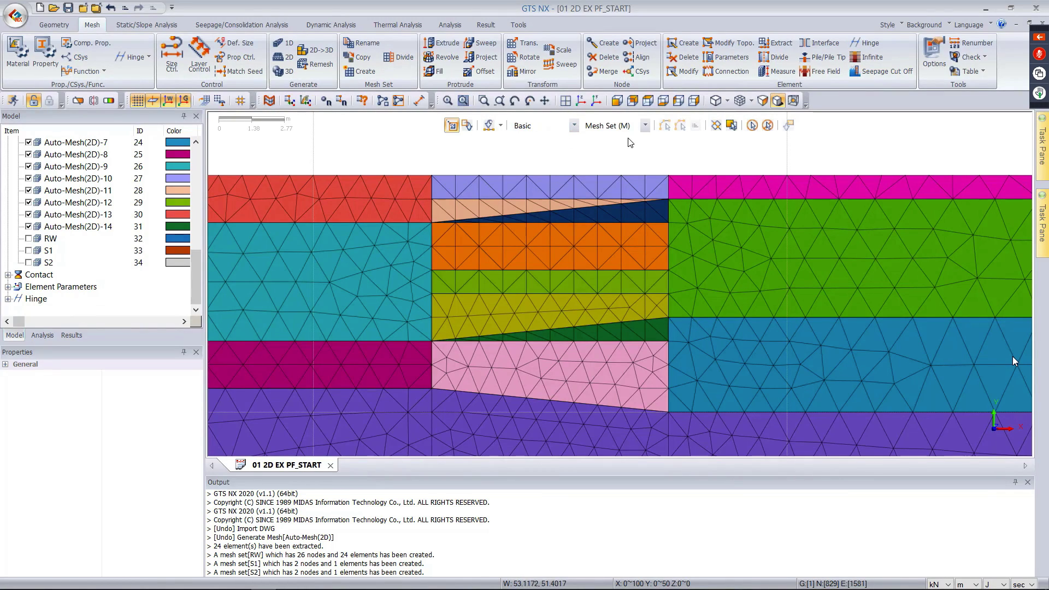
pyautogui.click(579, 187)
pyautogui.click(552, 206)
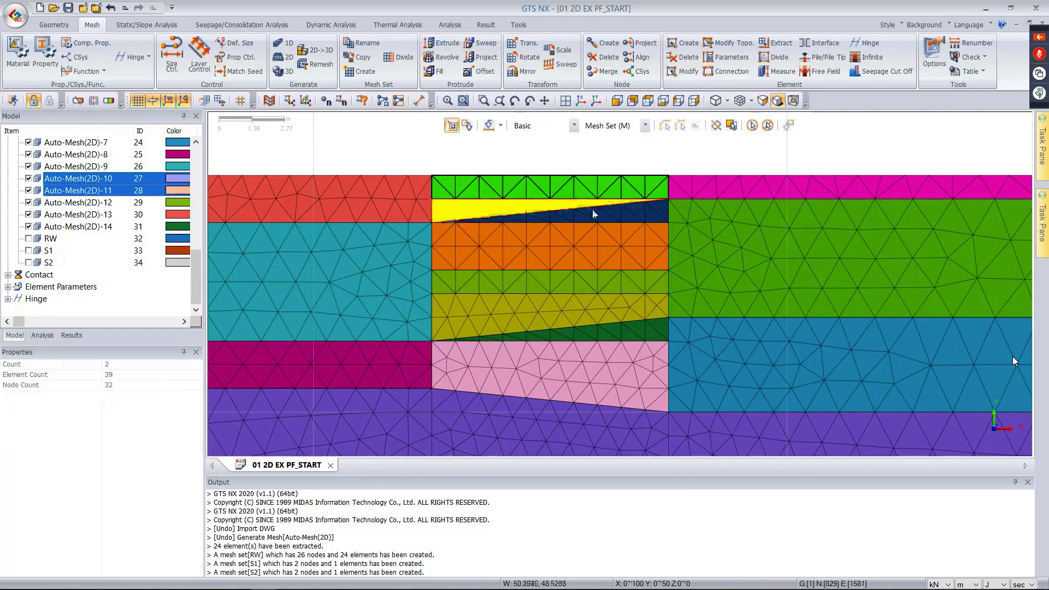
pyautogui.click(630, 213)
pyautogui.scroll(-2, 590, 175)
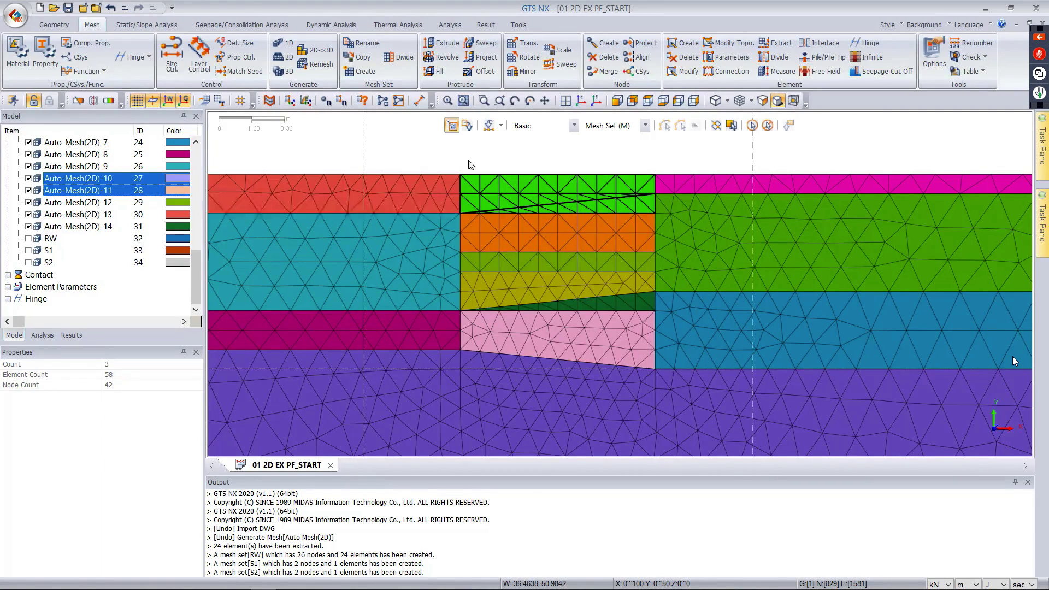
pyautogui.scroll(1, 658, 172)
pyautogui.scroll(-1, 615, 171)
pyautogui.scroll(-2, 647, 171)
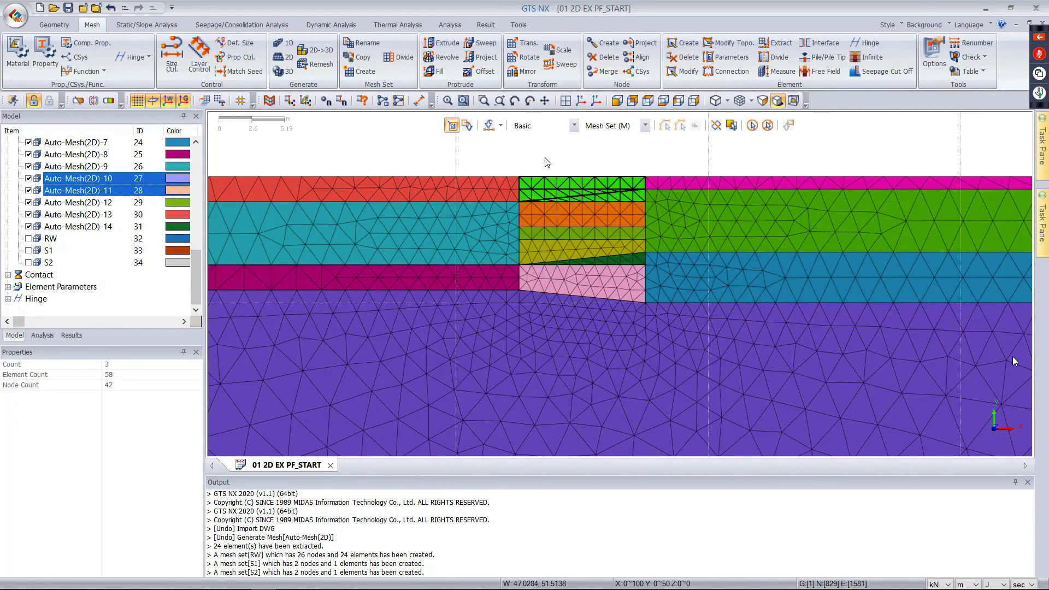
pyautogui.press('Escape')
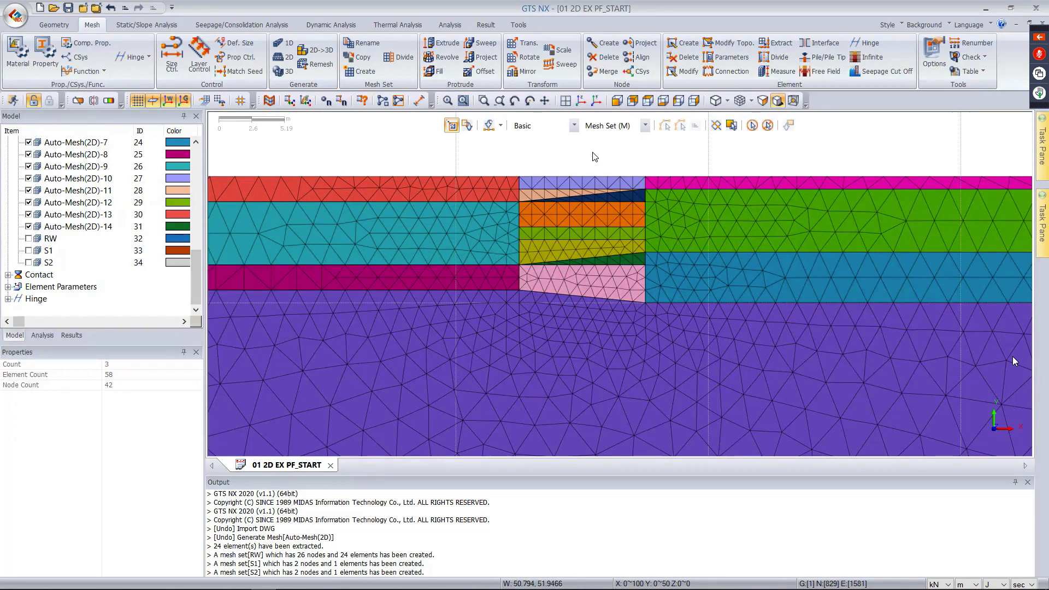
# - Check the assigned properties of the two upper soil mesh sets left of the excavation, and color the meshes by property
pyautogui.scroll(-3, 674, 154)
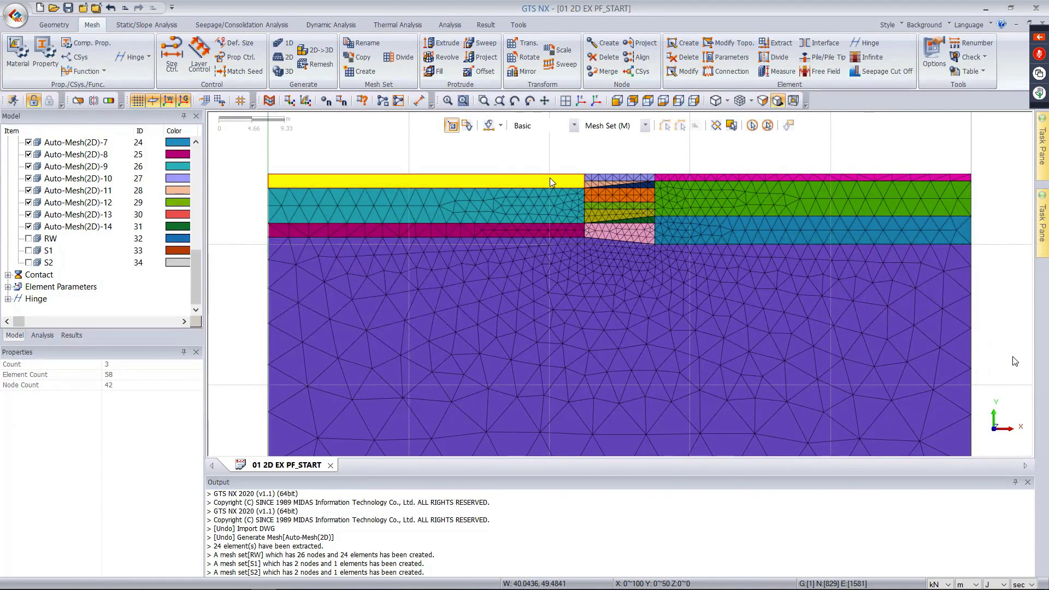
pyautogui.click(550, 178)
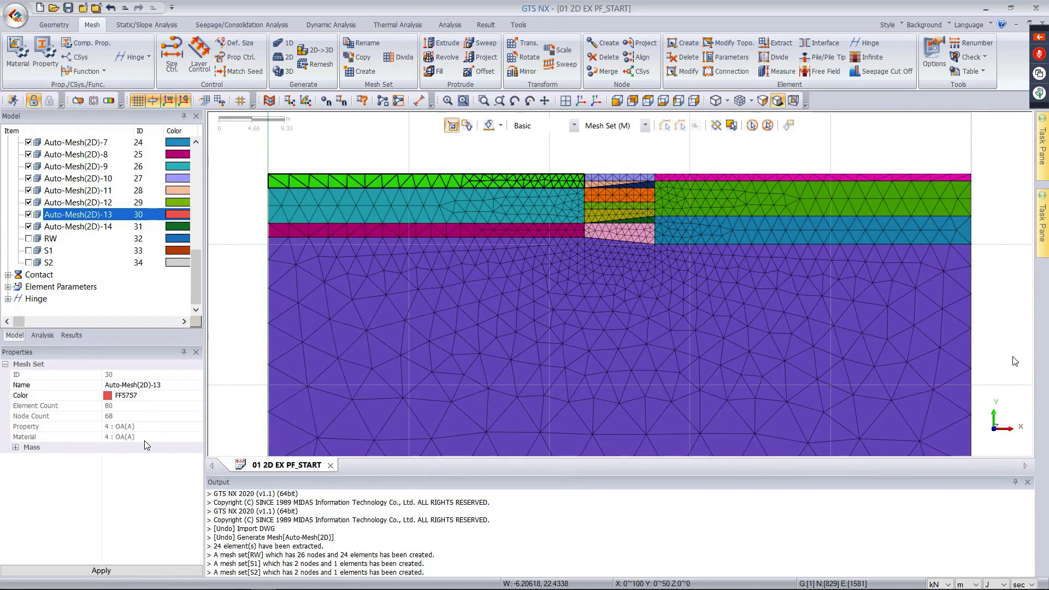
pyautogui.click(538, 180)
pyautogui.click(548, 215)
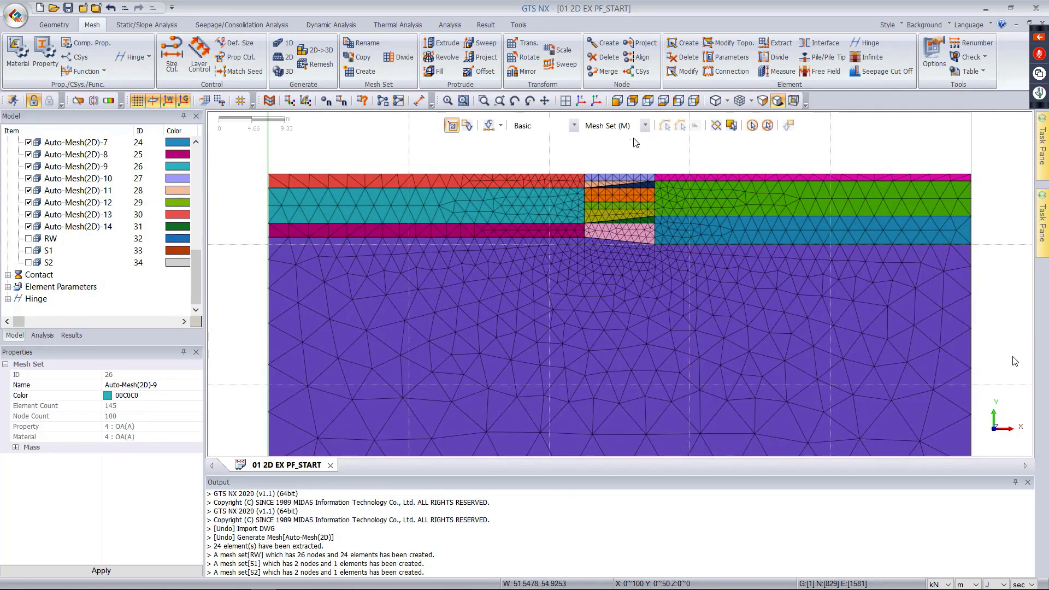
pyautogui.click(753, 102)
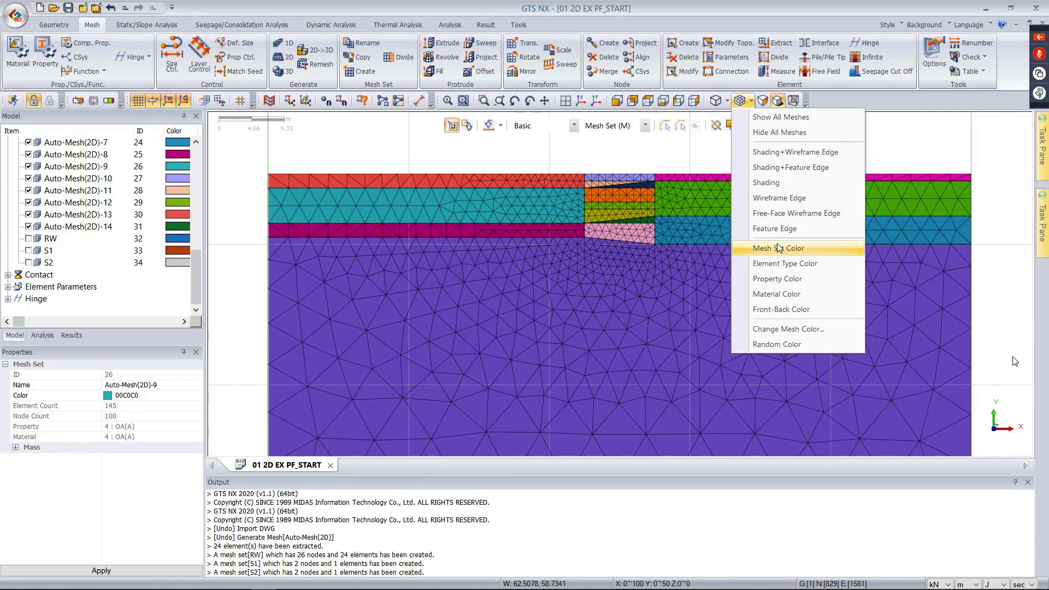
pyautogui.click(781, 281)
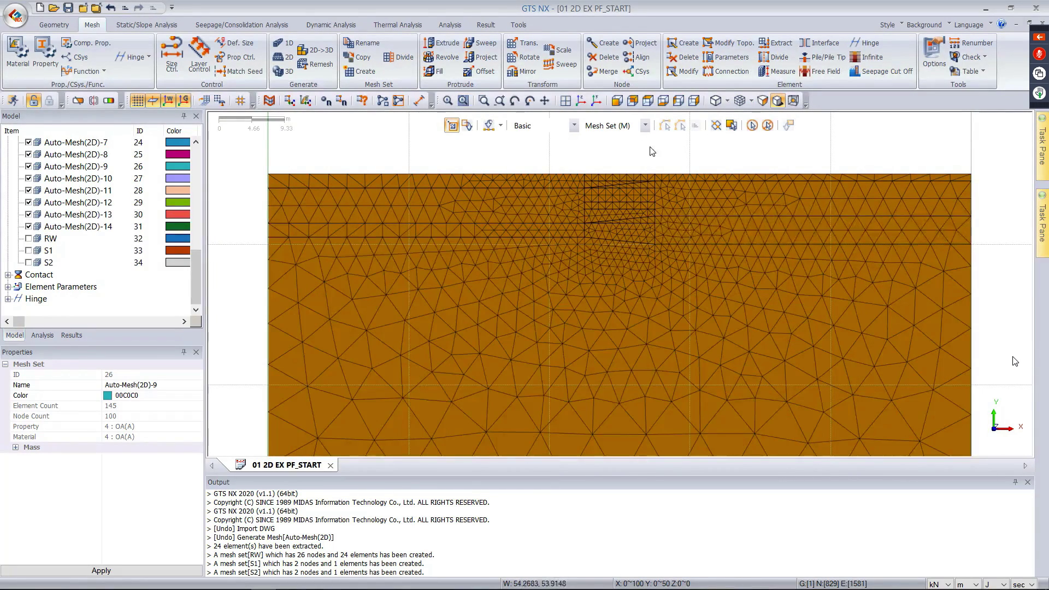
# - Change the 2D element property of the four mesh sets forming the topmost soil layer to 1: FILL
pyautogui.scroll(-2, 717, 159)
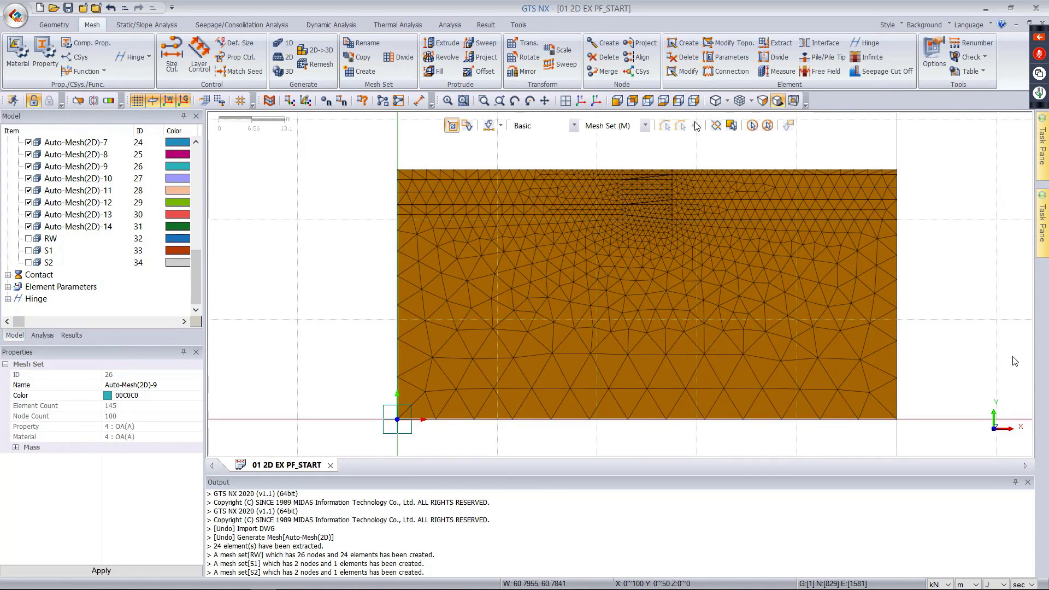
pyautogui.click(722, 60)
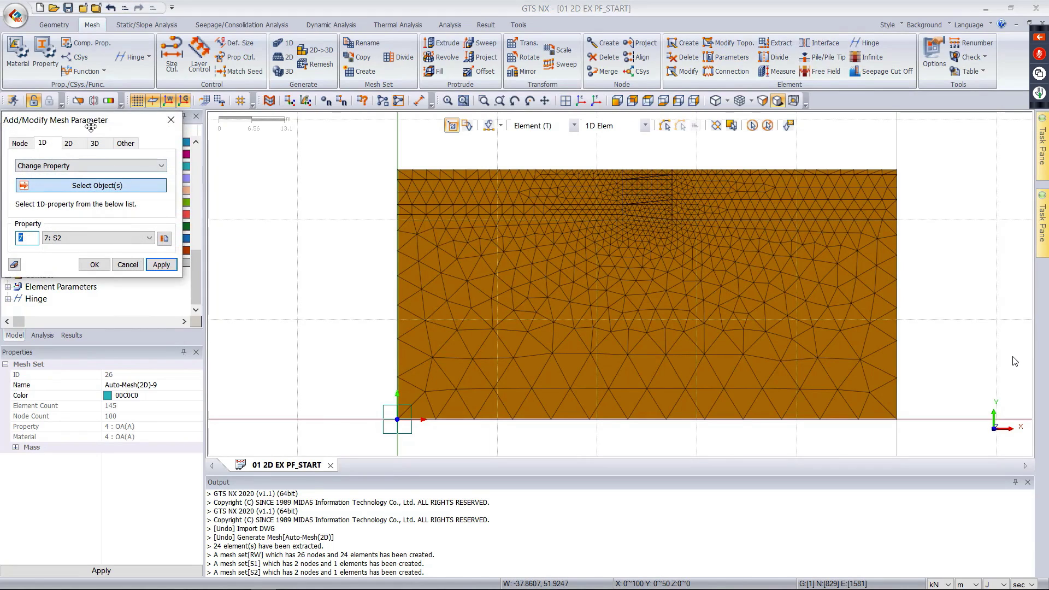
pyautogui.moveTo(112, 117); pyautogui.dragTo(228, 117)
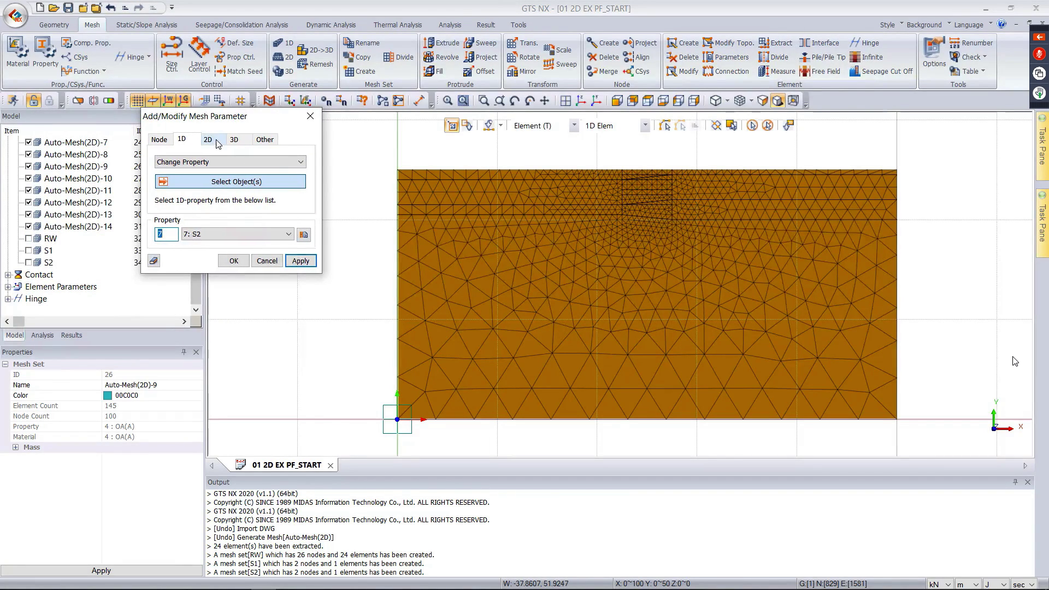
pyautogui.click(218, 143)
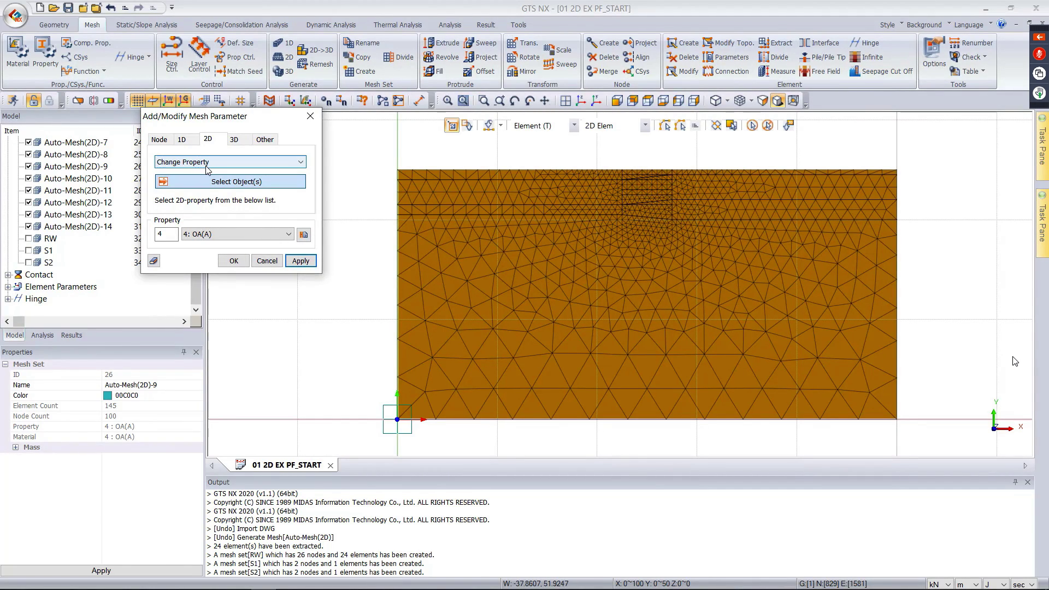
pyautogui.click(283, 234)
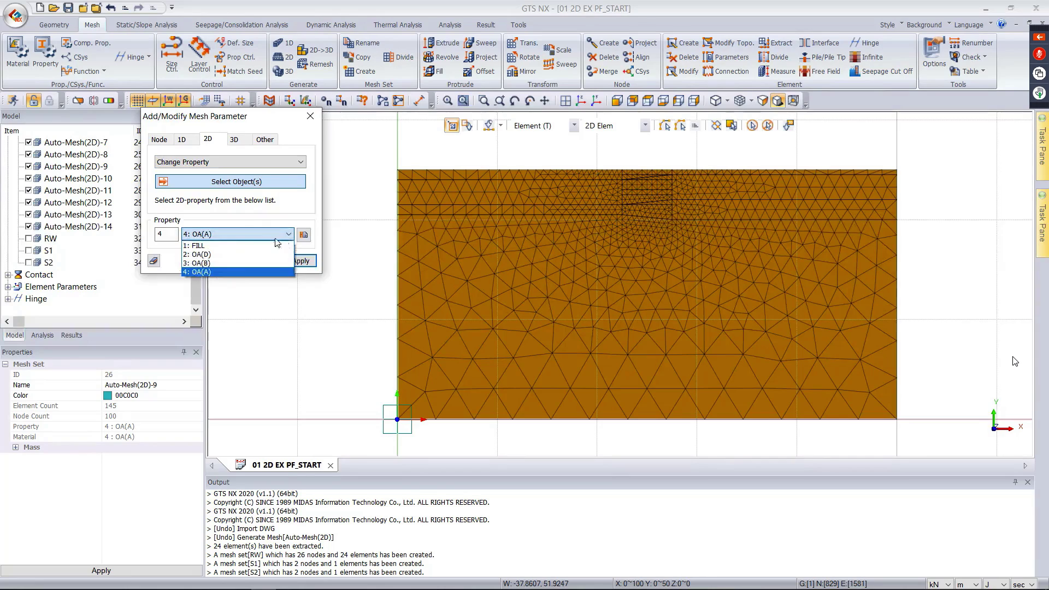
pyautogui.click(201, 246)
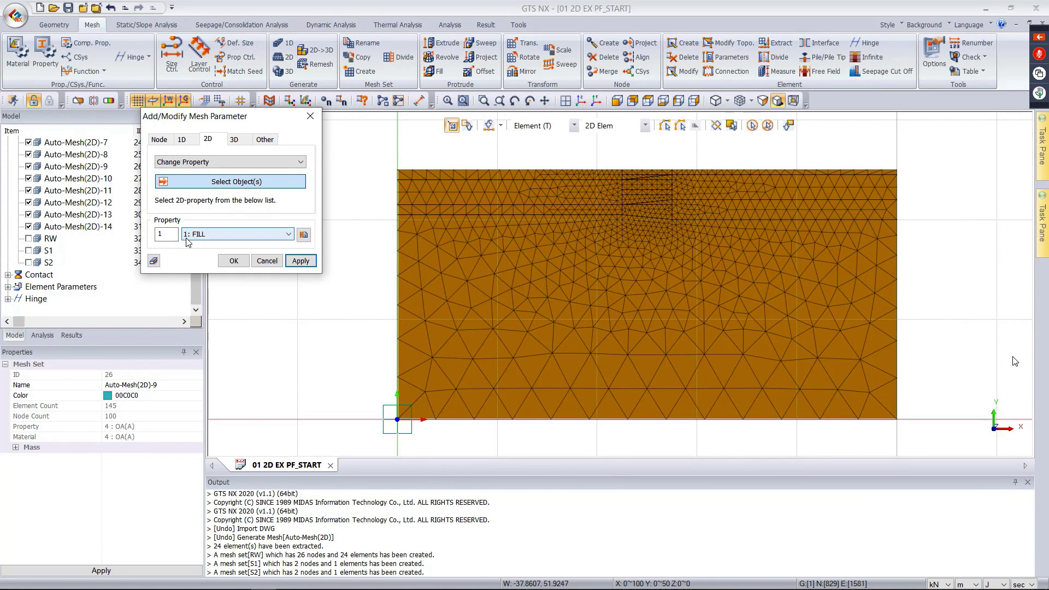
pyautogui.click(768, 127)
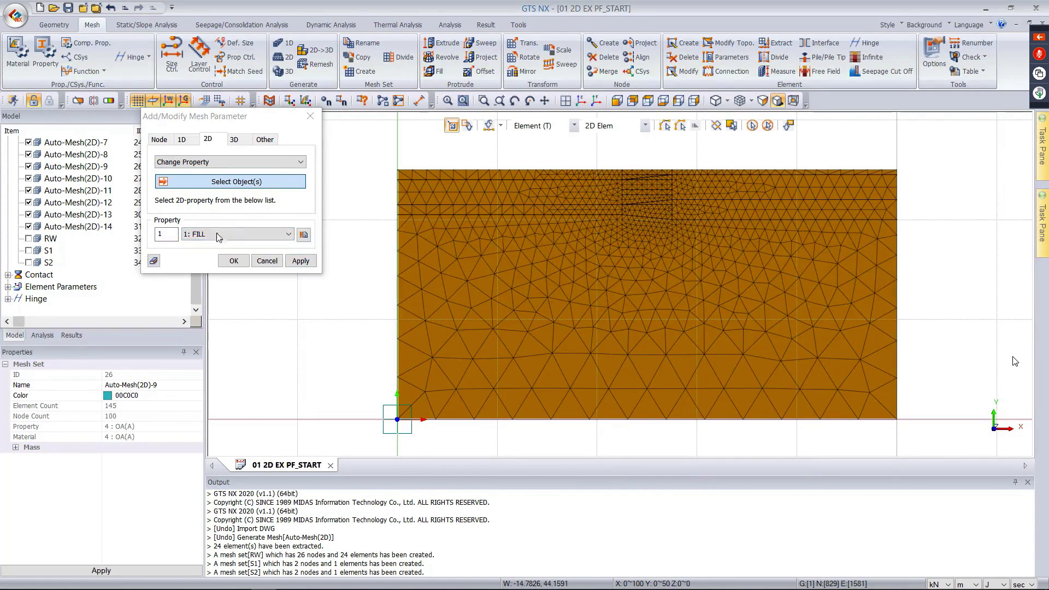
pyautogui.press('m')
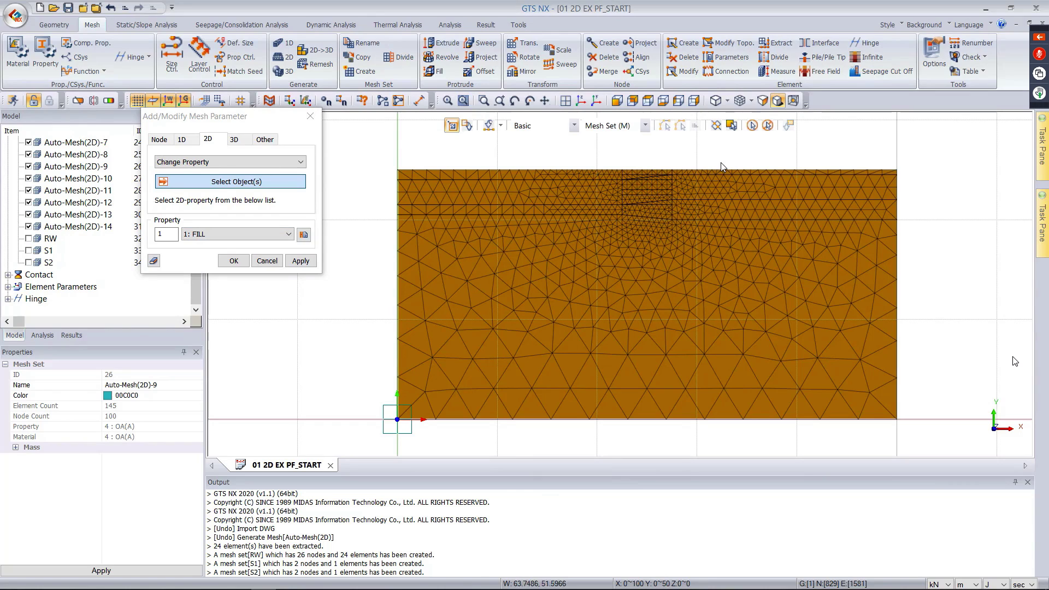
pyautogui.click(696, 172)
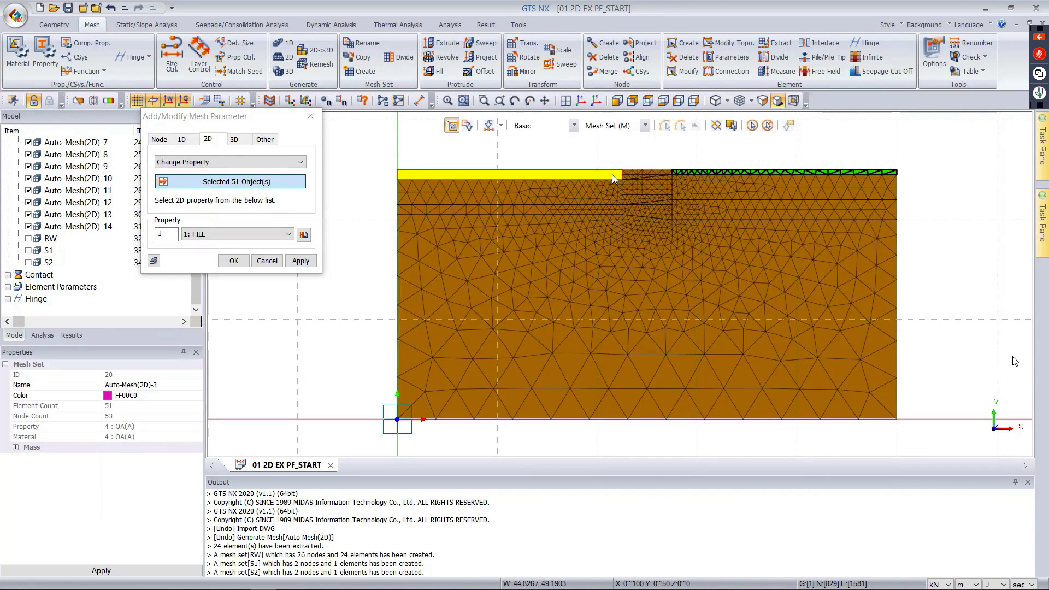
pyautogui.click(605, 176)
pyautogui.click(630, 173)
pyautogui.click(632, 176)
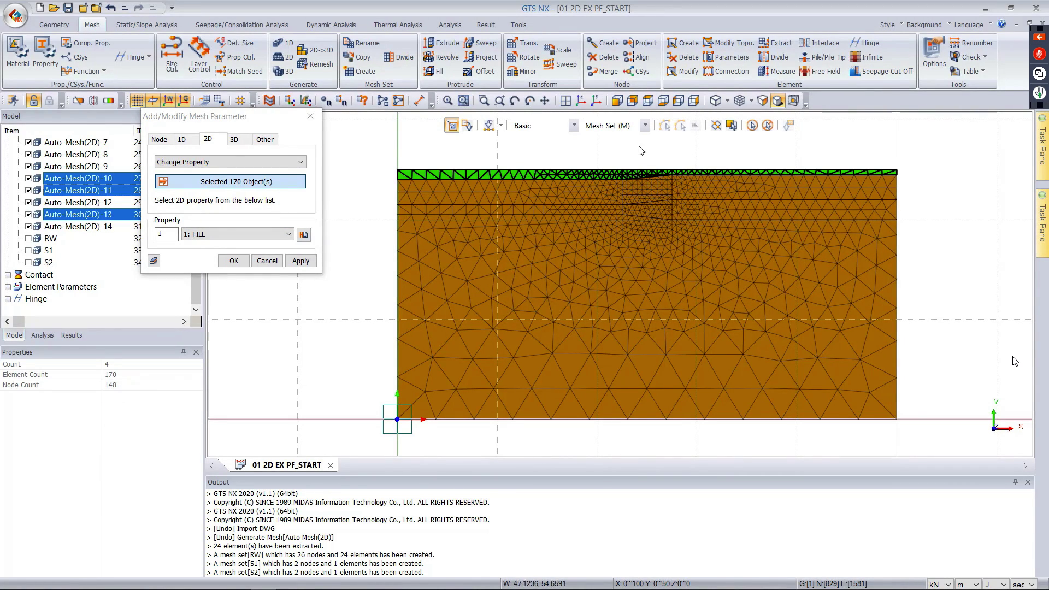
pyautogui.scroll(1, 657, 158)
pyautogui.scroll(1, 656, 158)
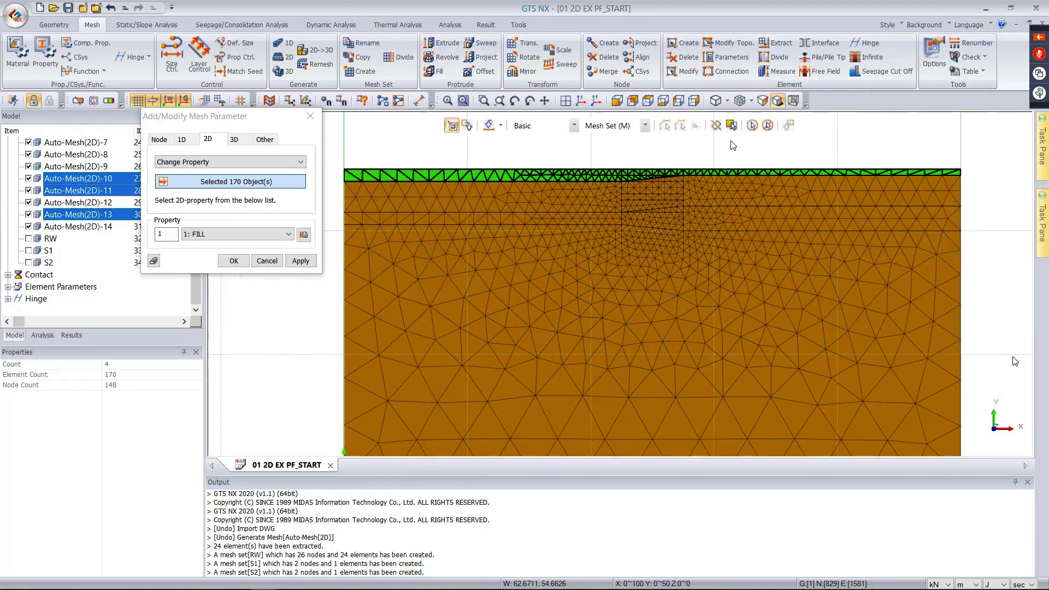
pyautogui.click(301, 261)
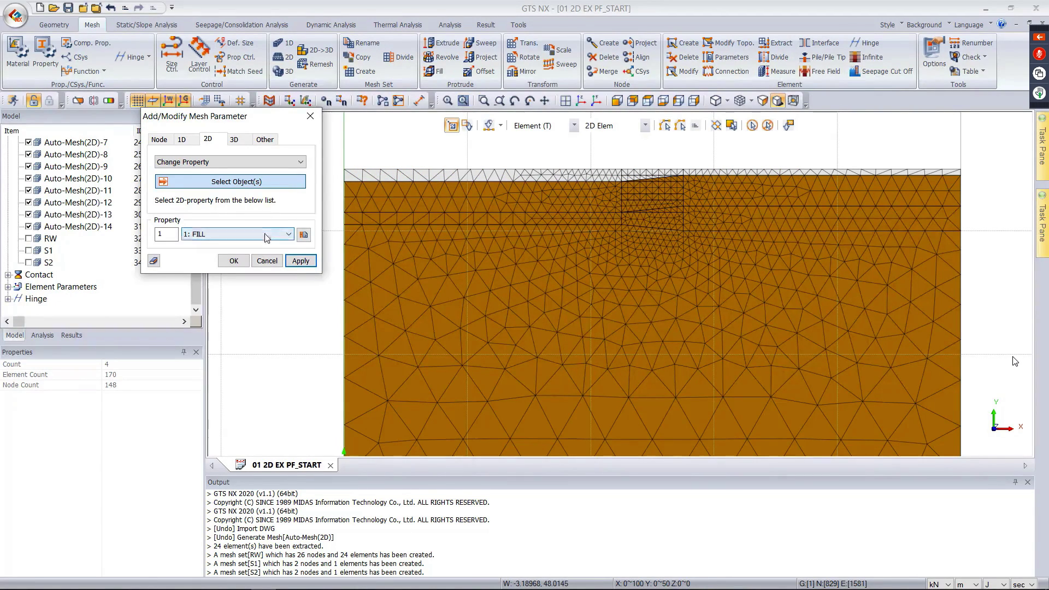
# - Choose 2: OA(D) as the 2D property to assign
pyautogui.click(246, 234)
pyautogui.click(248, 255)
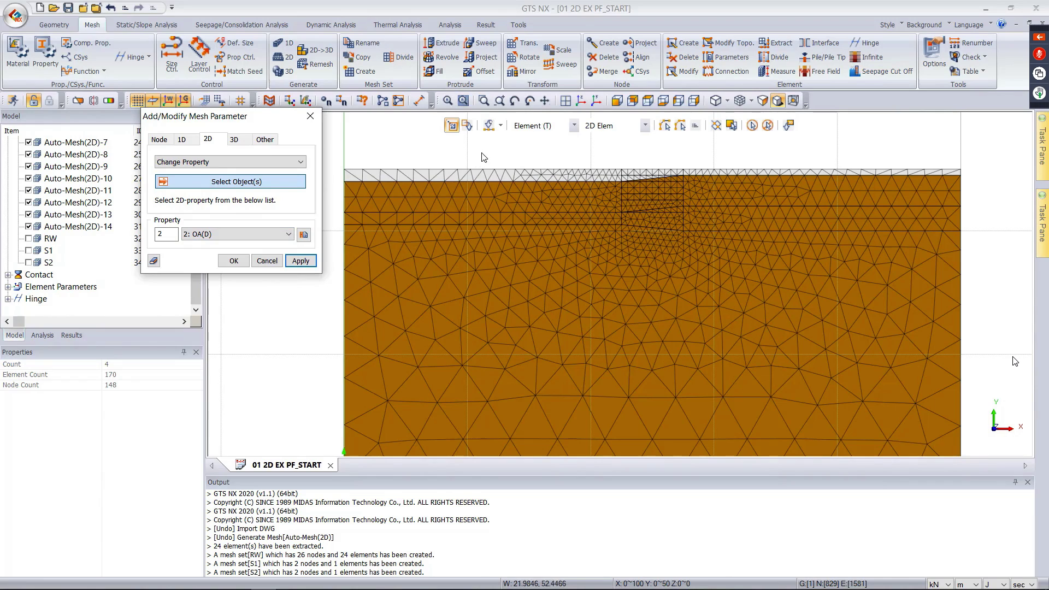
pyautogui.click(663, 179)
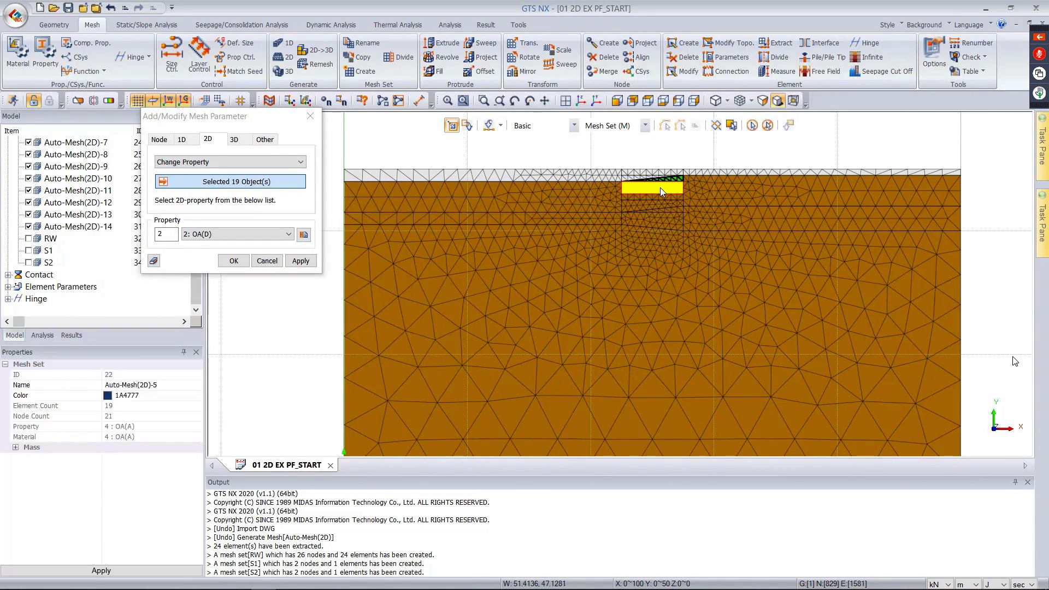
pyautogui.click(660, 188)
pyautogui.click(641, 206)
pyautogui.click(645, 198)
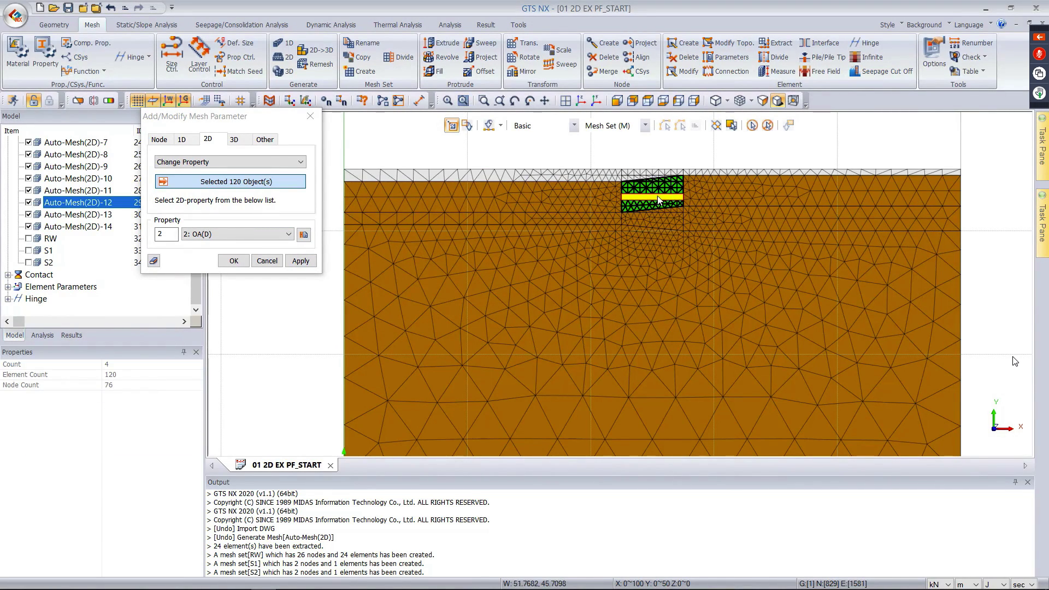
pyautogui.click(256, 185)
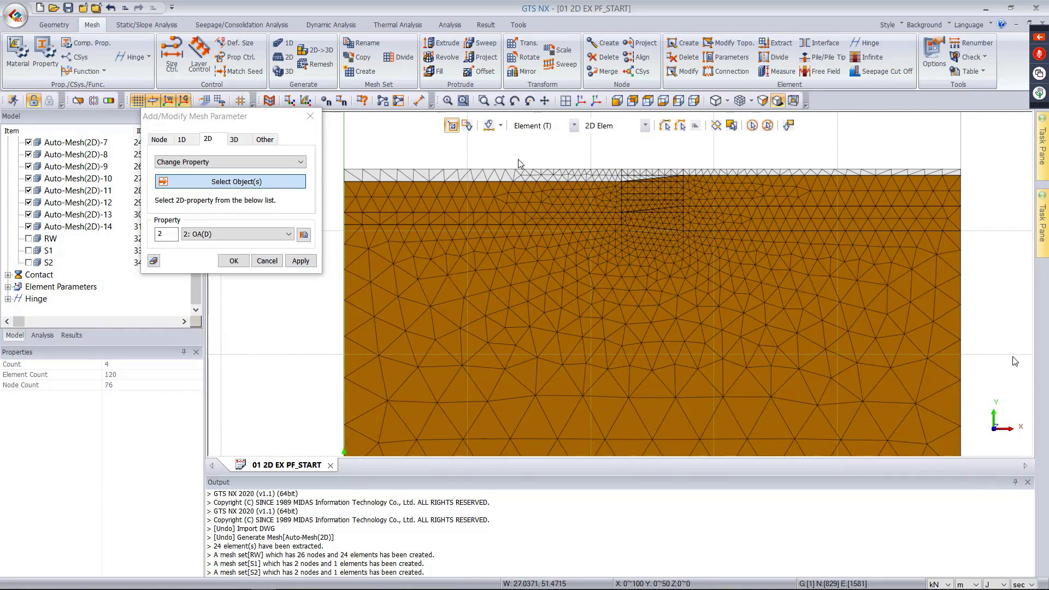
# - Assign property 2: OA(D) to all six mesh sets of the second soil layer, including those between the walls
pyautogui.click(556, 191)
pyautogui.click(655, 203)
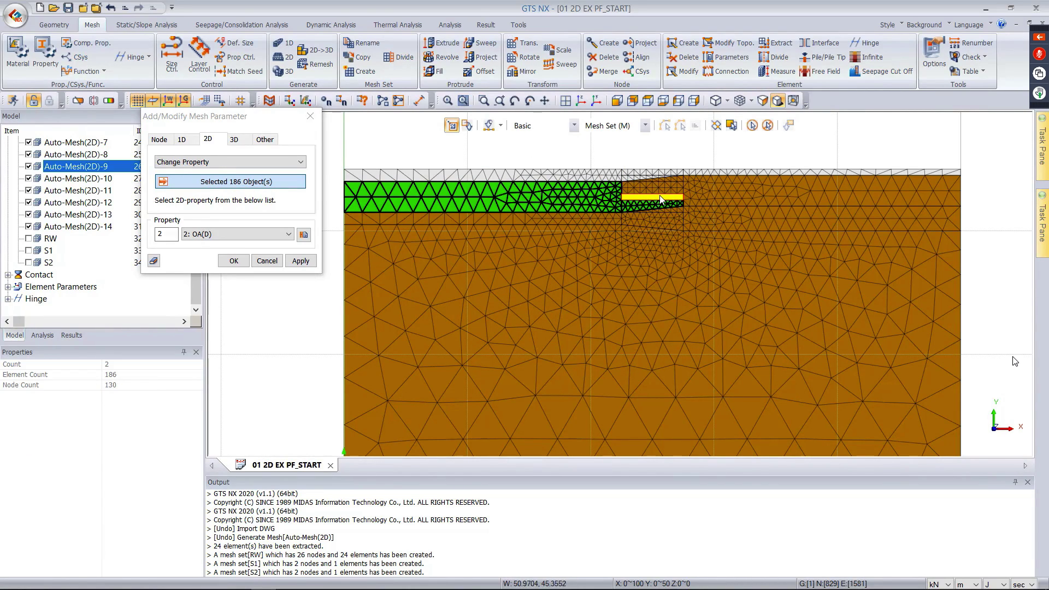
pyautogui.click(677, 185)
pyautogui.click(717, 180)
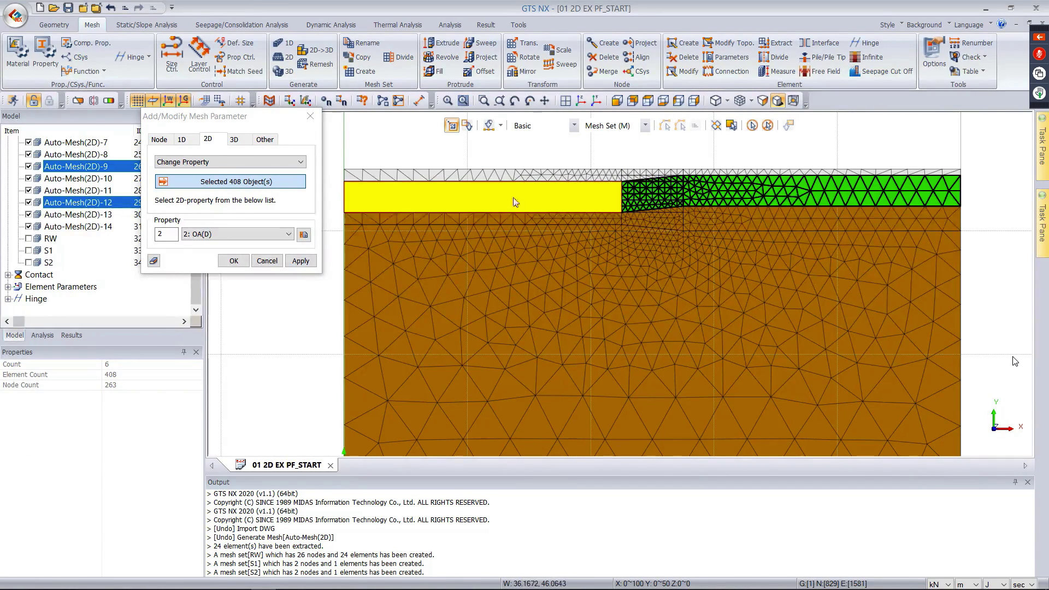
pyautogui.click(301, 262)
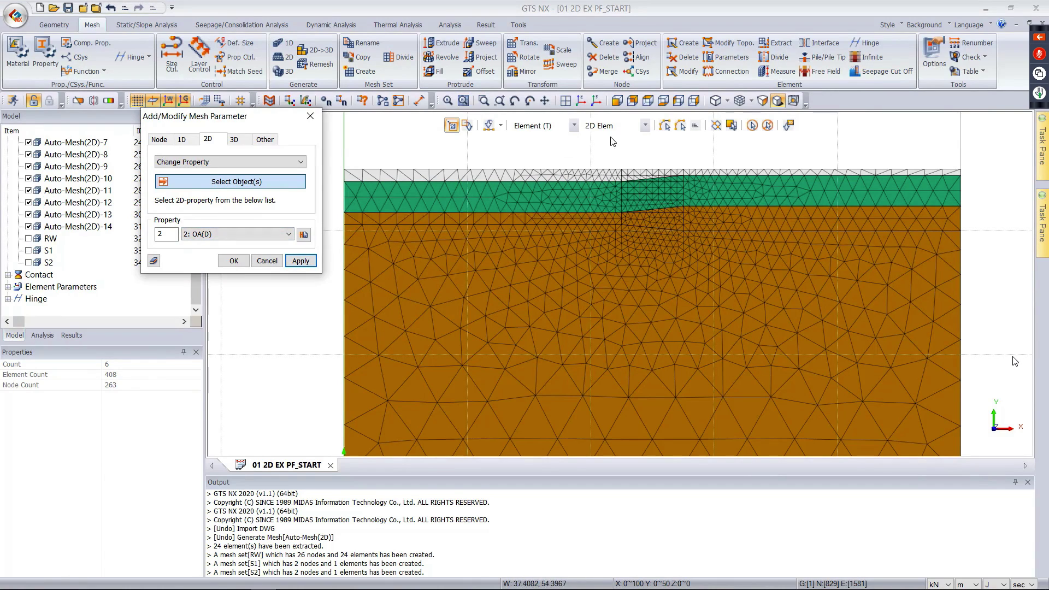
# - Assign property 3: OA(B) to the four mesh sets of the third soil layer and close the mesh parameter dialog
pyautogui.click(549, 164)
pyautogui.press('m')
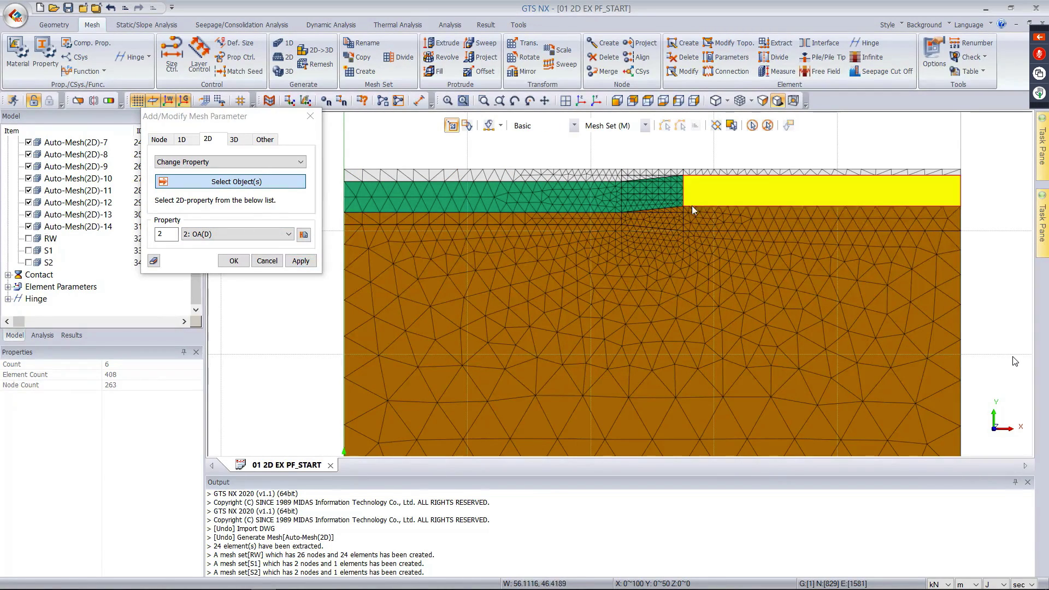
pyautogui.click(717, 221)
pyautogui.click(654, 221)
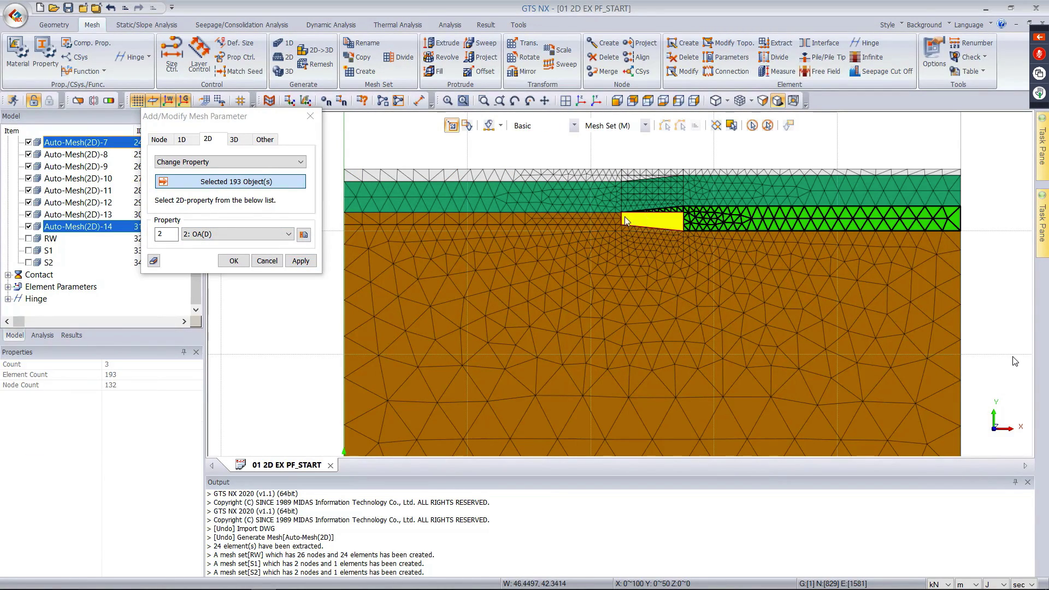
pyautogui.click(602, 221)
pyautogui.click(235, 233)
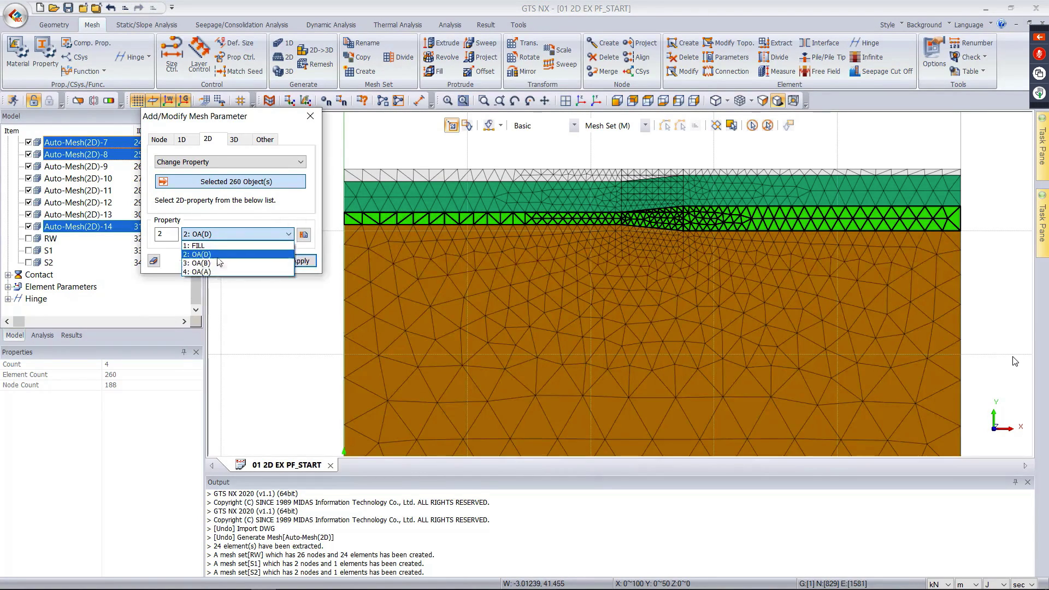
pyautogui.click(264, 265)
pyautogui.click(301, 261)
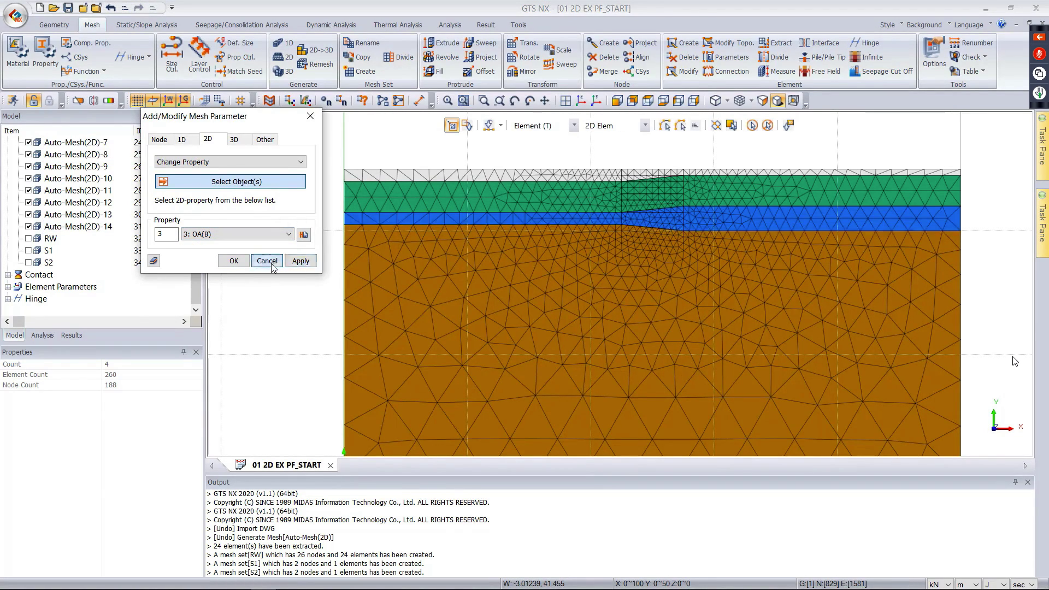
pyautogui.click(267, 261)
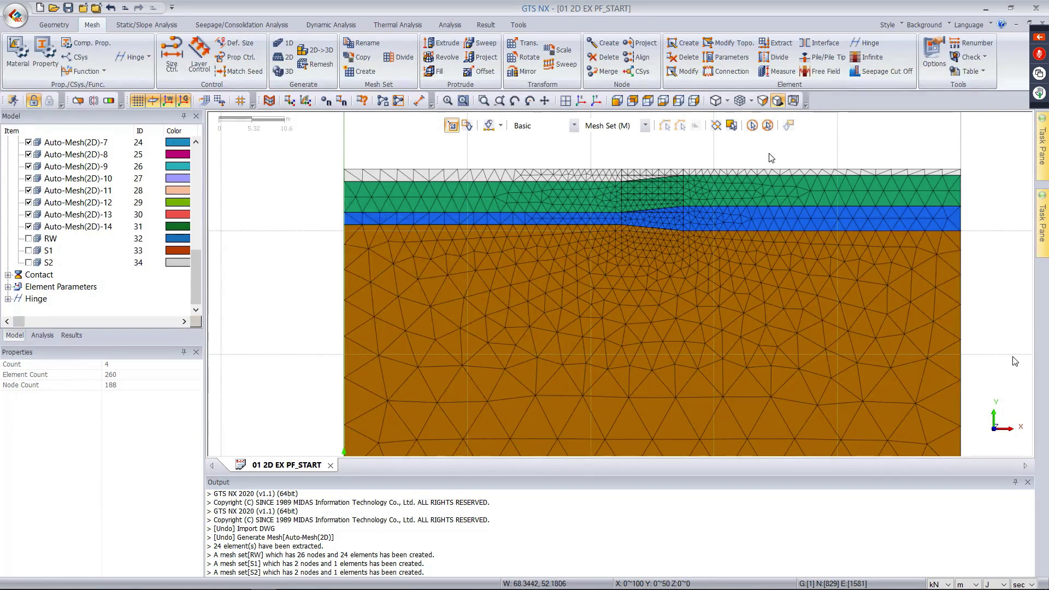
# - Check the assigned property of a mesh set in each of the four soil layers, then clear the selection
pyautogui.scroll(-1, 772, 153)
pyautogui.scroll(-1, 774, 151)
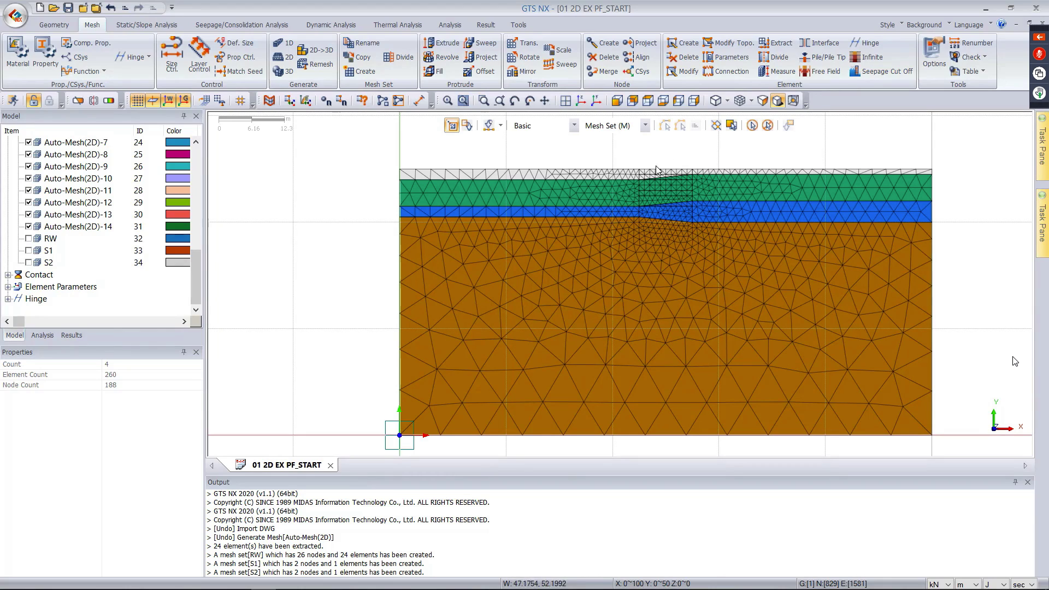
pyautogui.click(579, 173)
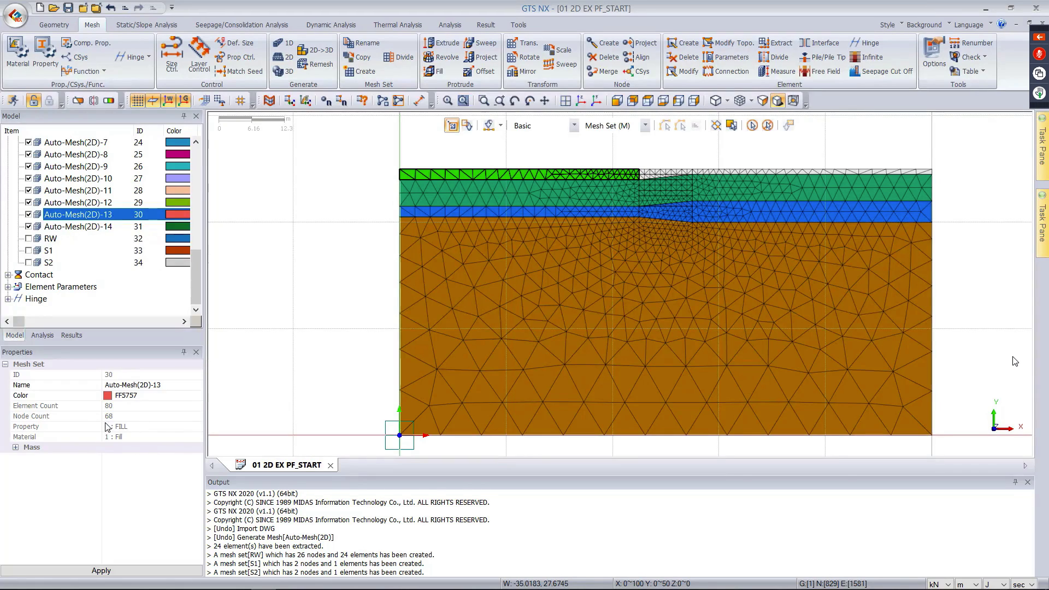
pyautogui.click(573, 191)
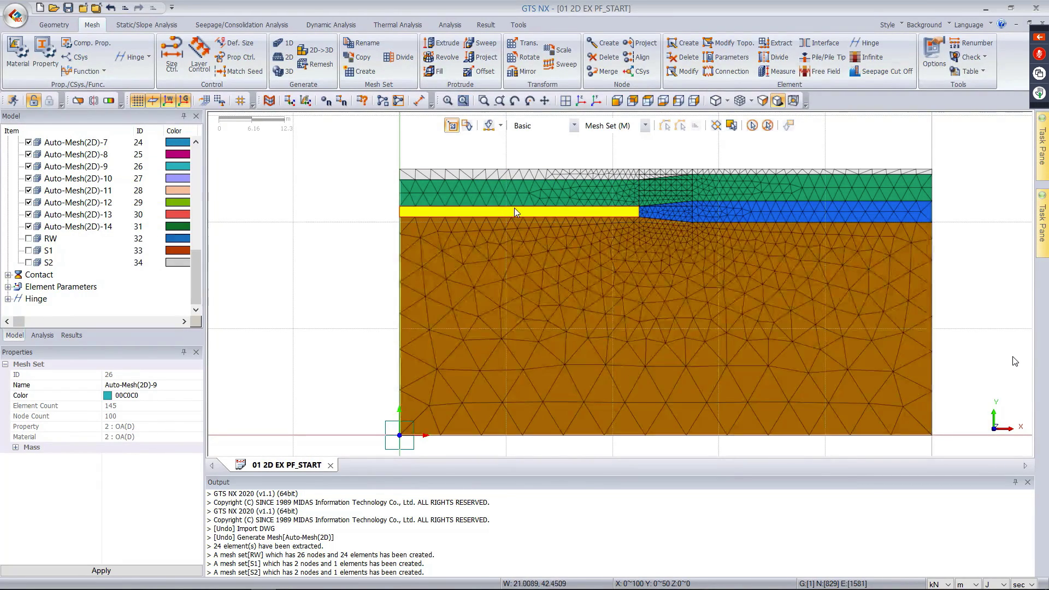
pyautogui.click(515, 211)
pyautogui.click(339, 309)
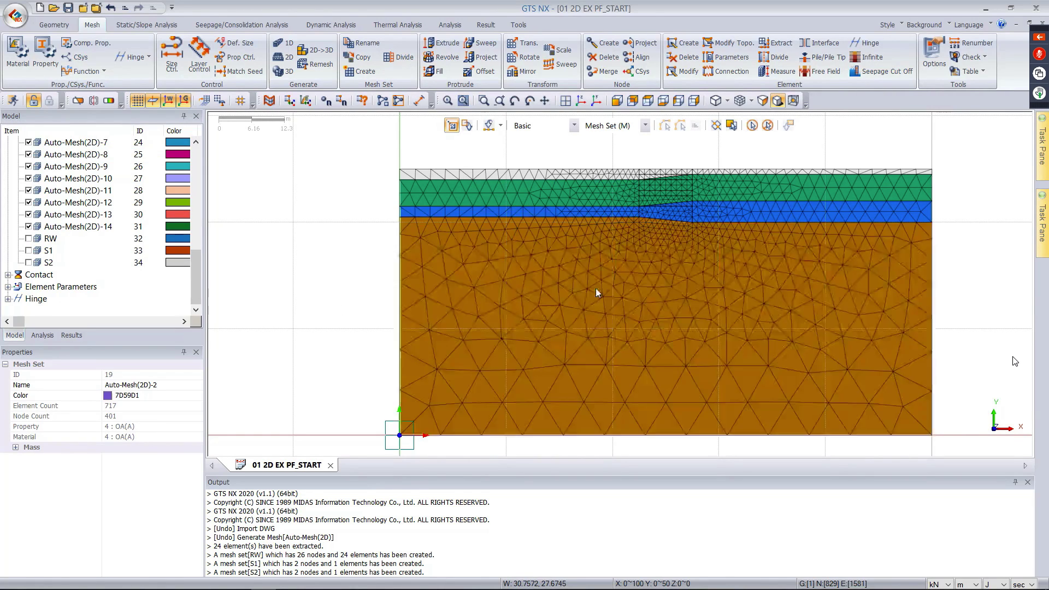
pyautogui.click(597, 293)
pyautogui.click(790, 211)
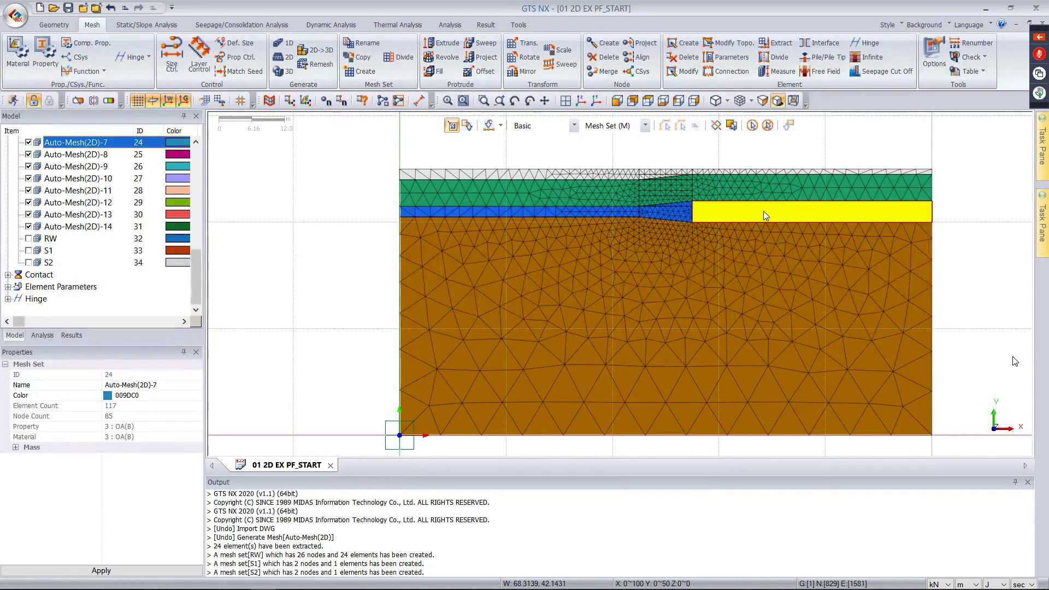
pyautogui.click(954, 164)
# - Merge the three mesh sets between the walls at the top of the excavation into one mesh set
pyautogui.scroll(1, 835, 146)
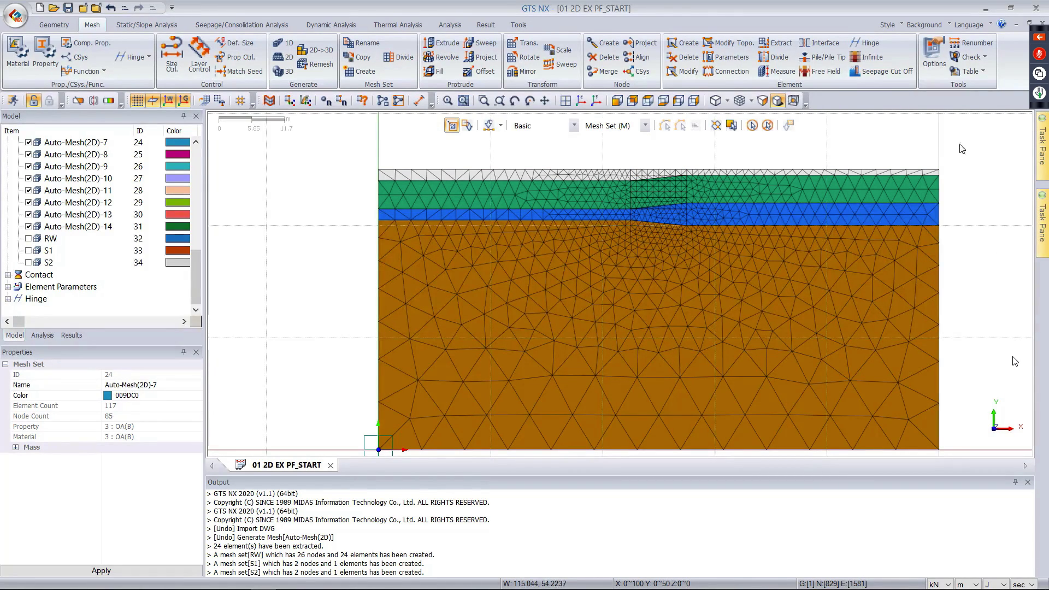
pyautogui.click(614, 104)
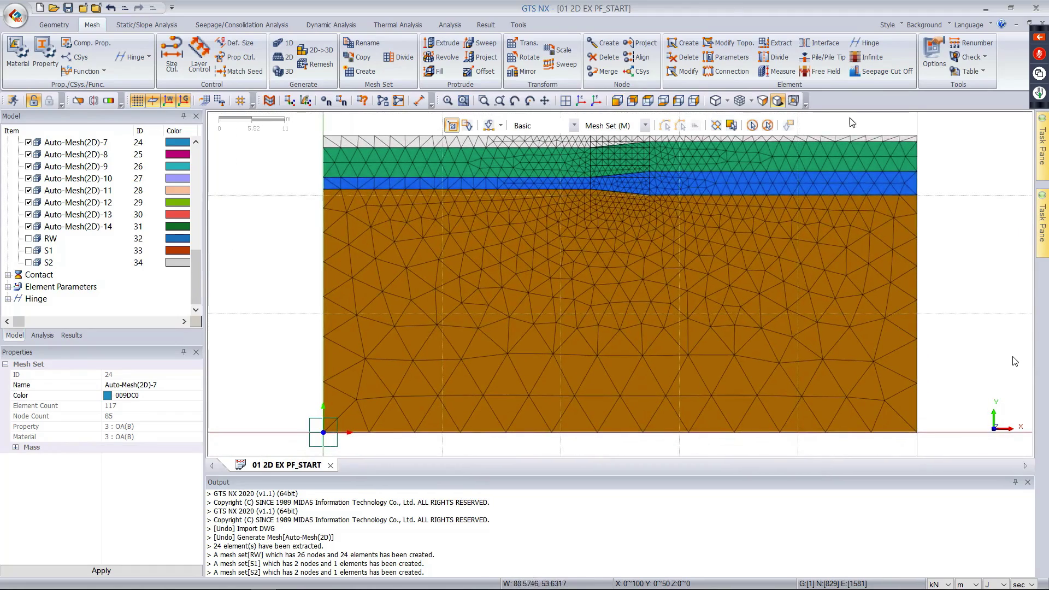
pyautogui.scroll(3, 629, 180)
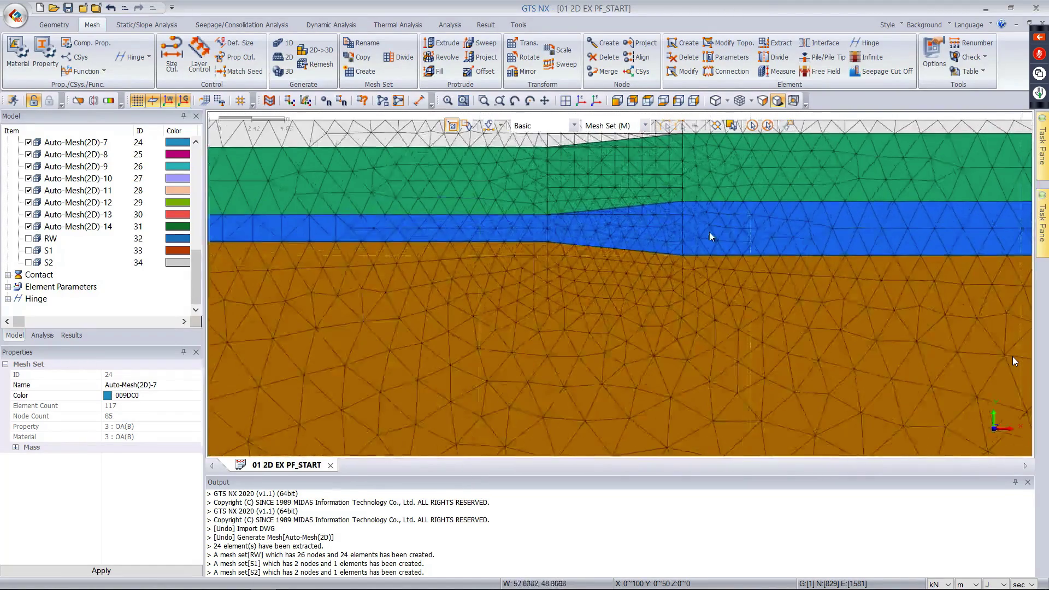
pyautogui.scroll(3, 638, 170)
pyautogui.click(637, 178)
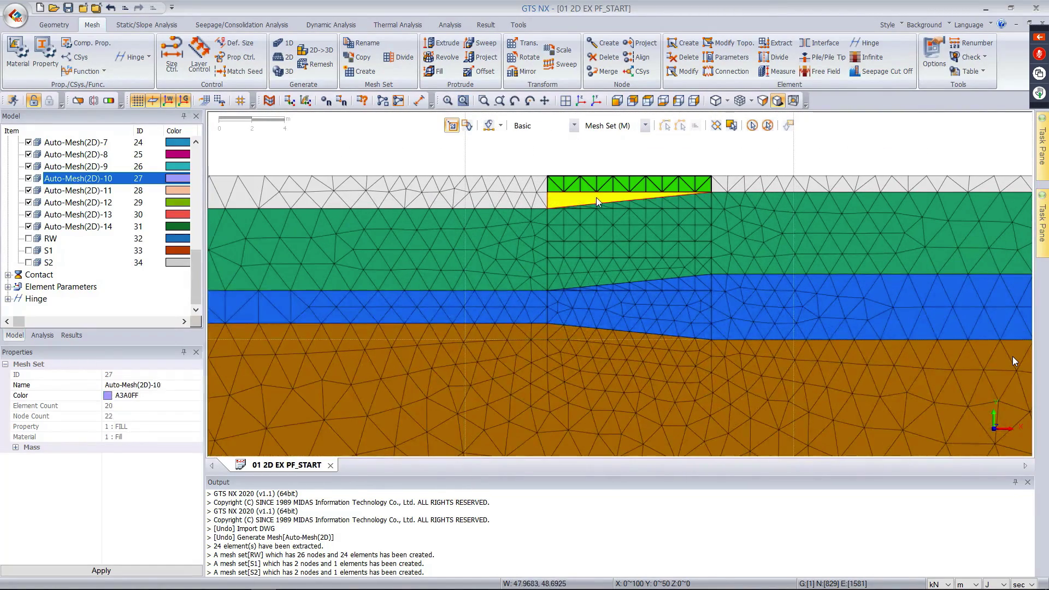
pyautogui.click(702, 205)
pyautogui.click(693, 205)
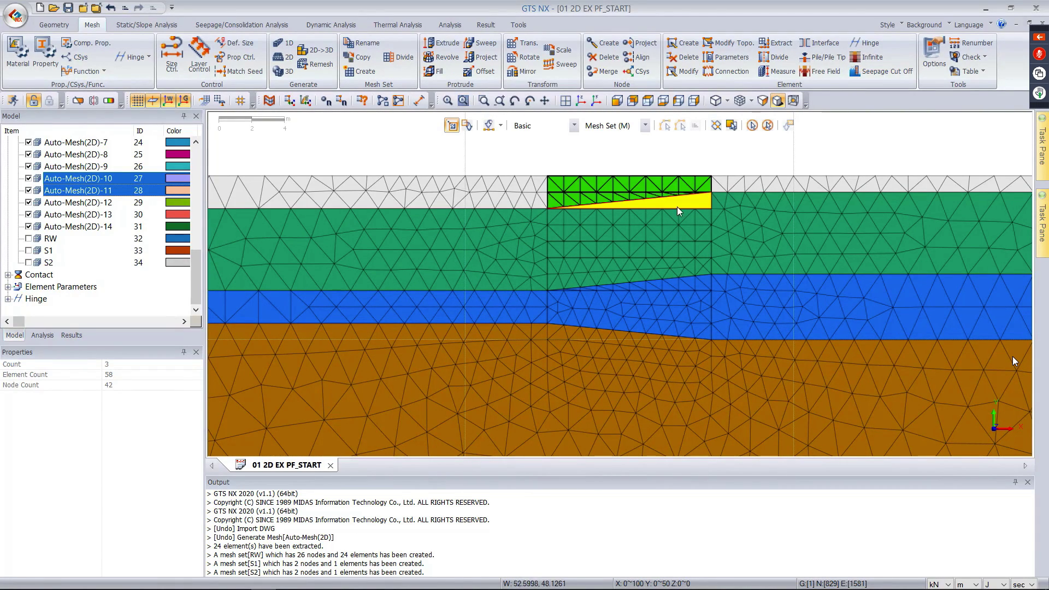
pyautogui.rightClick(659, 187)
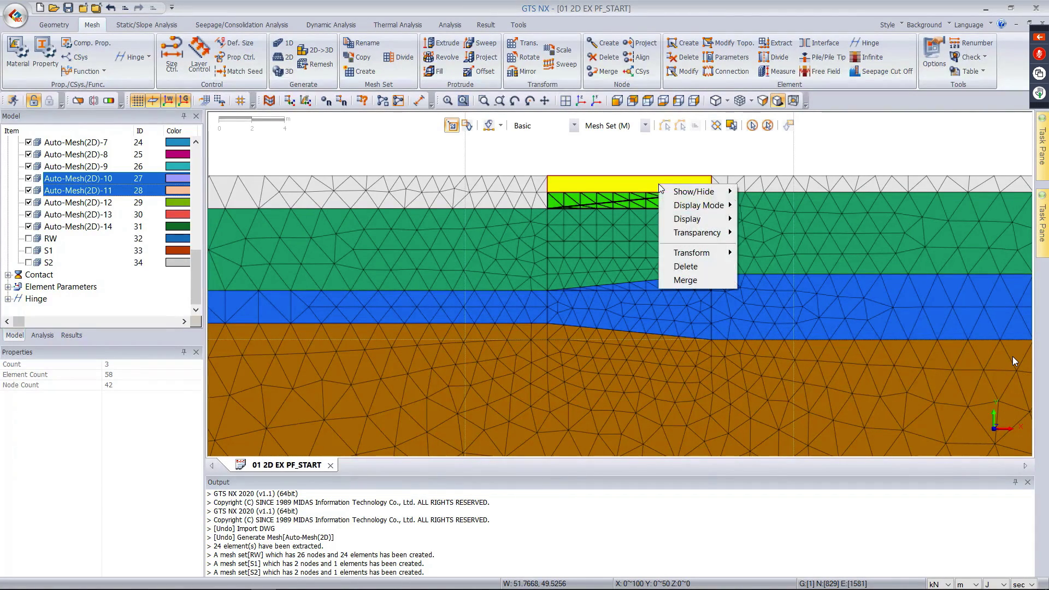
pyautogui.click(687, 281)
pyautogui.press('Return')
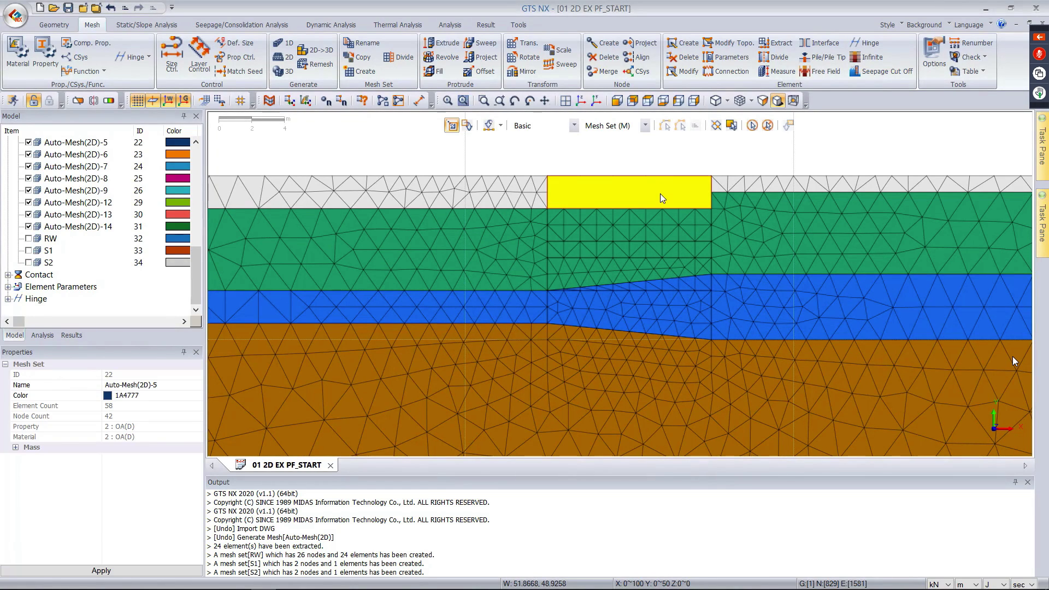
# - Rename the merged top mesh set between the walls as ex1
pyautogui.click(695, 179)
pyautogui.click(671, 178)
pyautogui.click(660, 192)
pyautogui.click(680, 189)
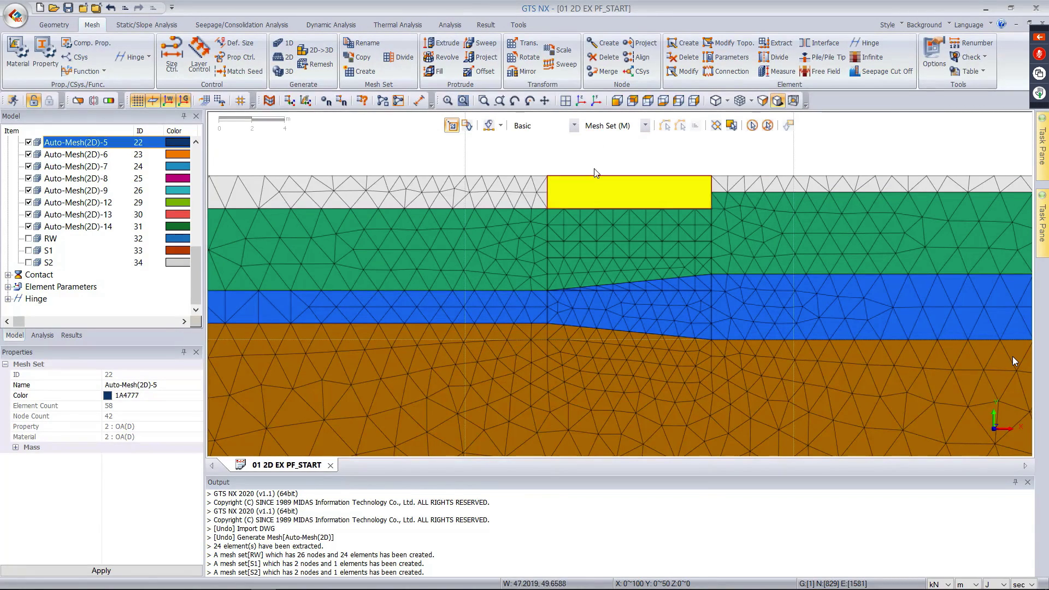
pyautogui.scroll(2, 111, 263)
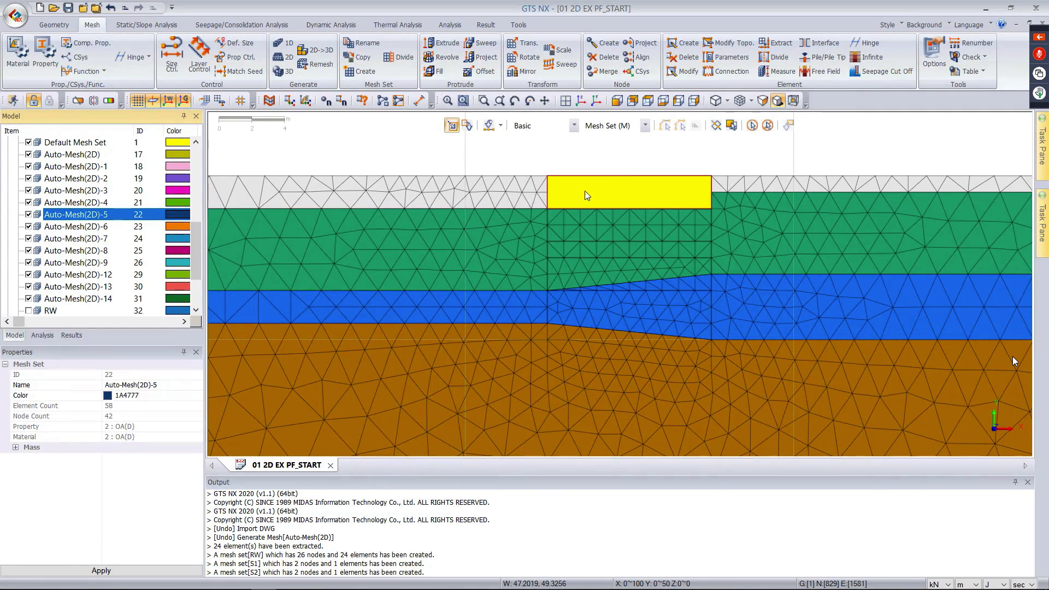
pyautogui.click(87, 218)
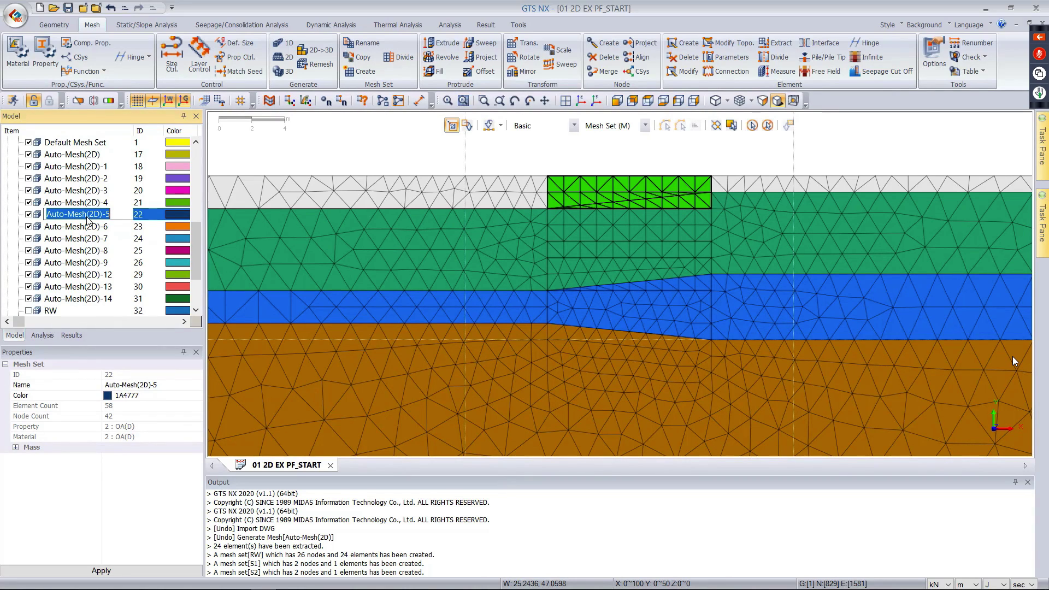
pyautogui.write('e')
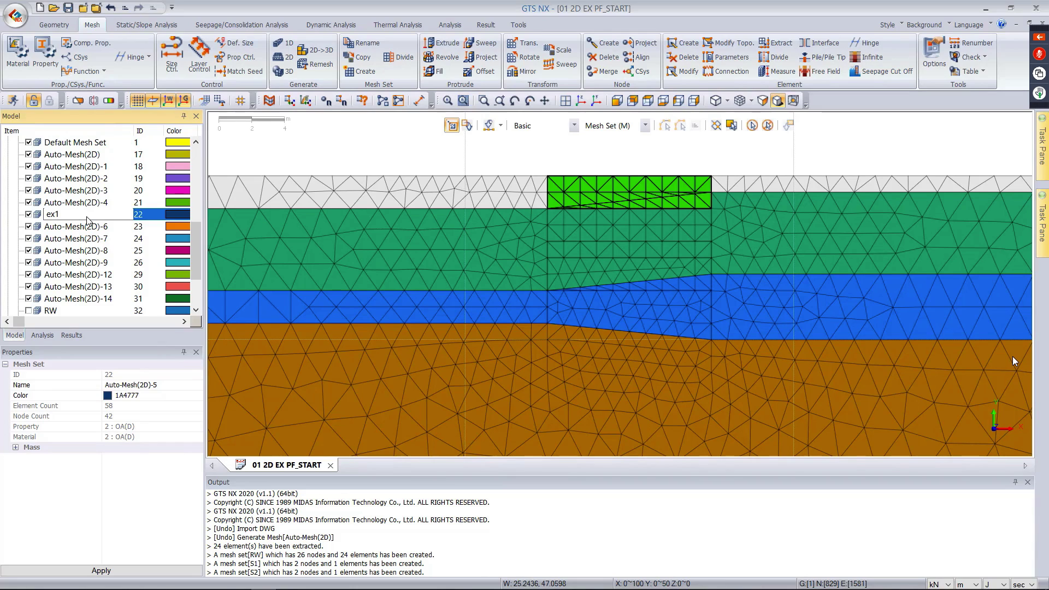
pyautogui.write('x1')
pyautogui.press('Return')
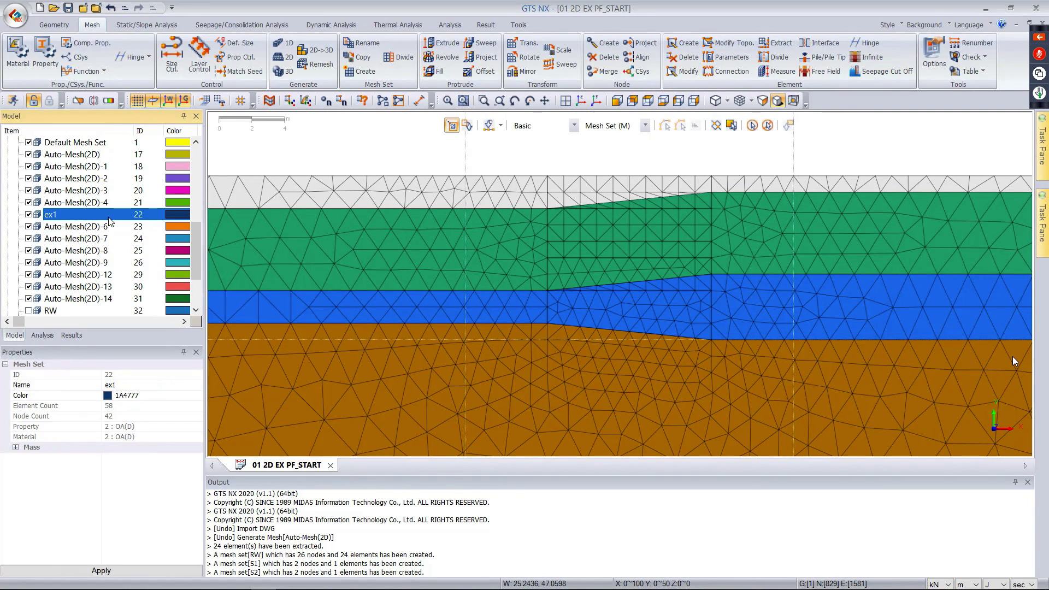
# - Toggle the display of mesh set ex1 to check the extent of the first excavation stage, and leave it hidden
pyautogui.click(29, 215)
pyautogui.click(29, 215)
pyautogui.click(29, 215)
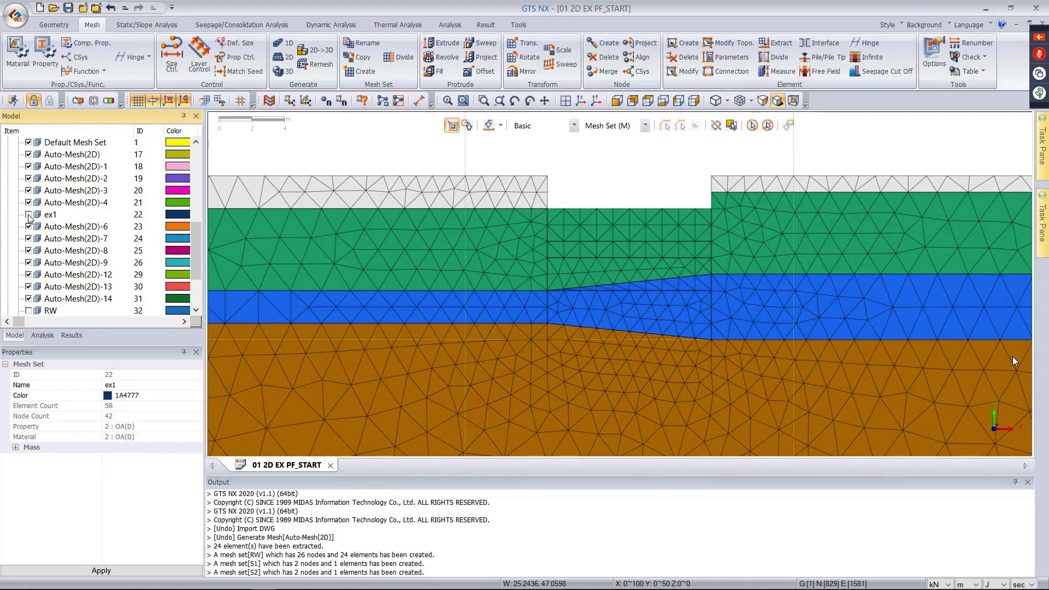
pyautogui.click(29, 215)
pyautogui.click(28, 215)
pyautogui.click(28, 215)
pyautogui.click(28, 215)
pyautogui.click(28, 215)
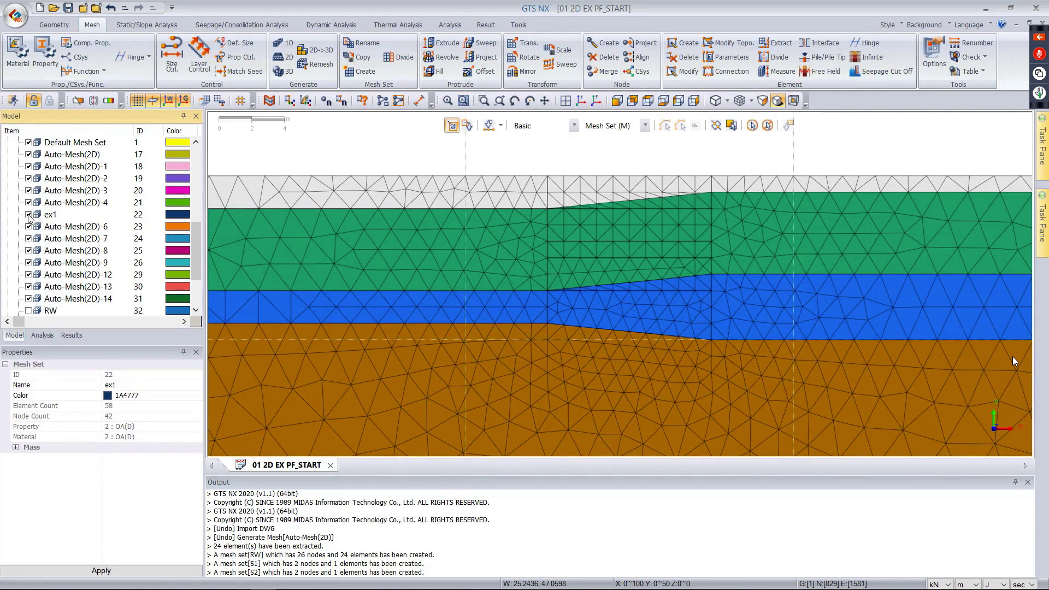
pyautogui.click(28, 215)
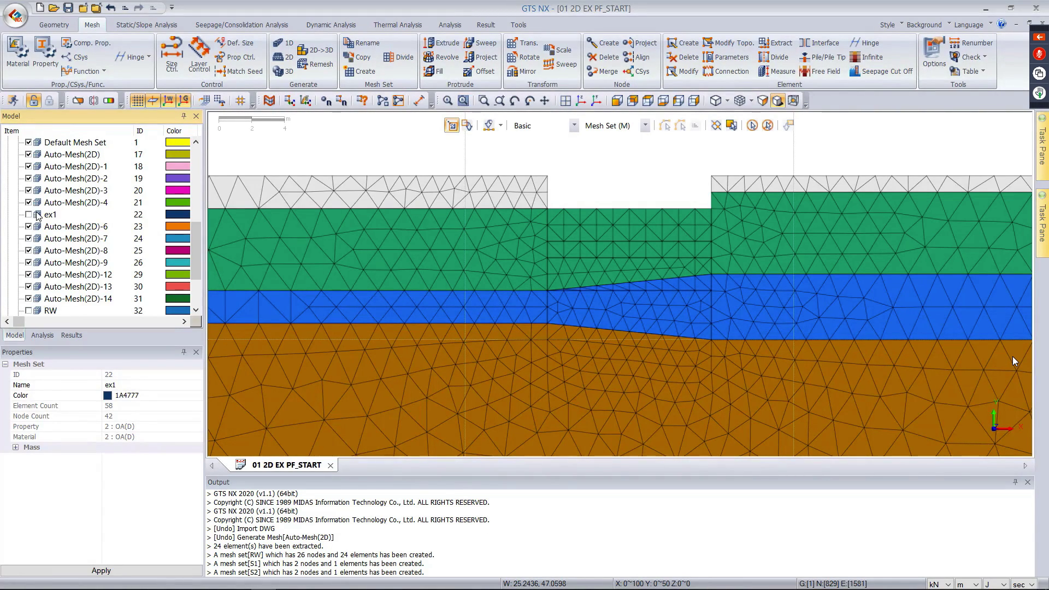
# - Merge the two mesh sets between the walls directly below ex1 and rename the result as ex2
pyautogui.click(652, 226)
pyautogui.click(645, 250)
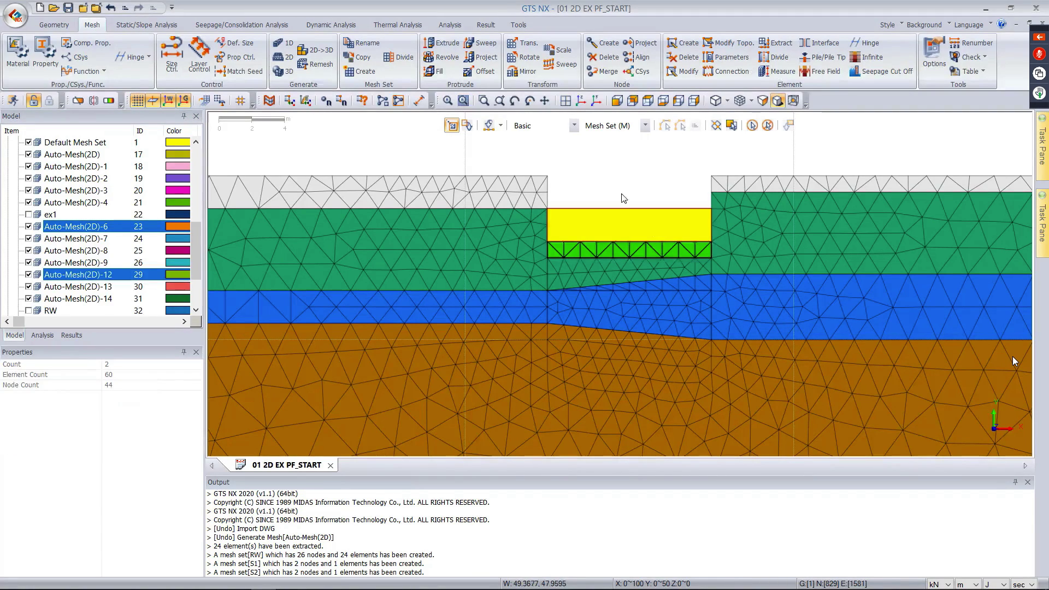
pyautogui.rightClick(645, 232)
pyautogui.click(690, 328)
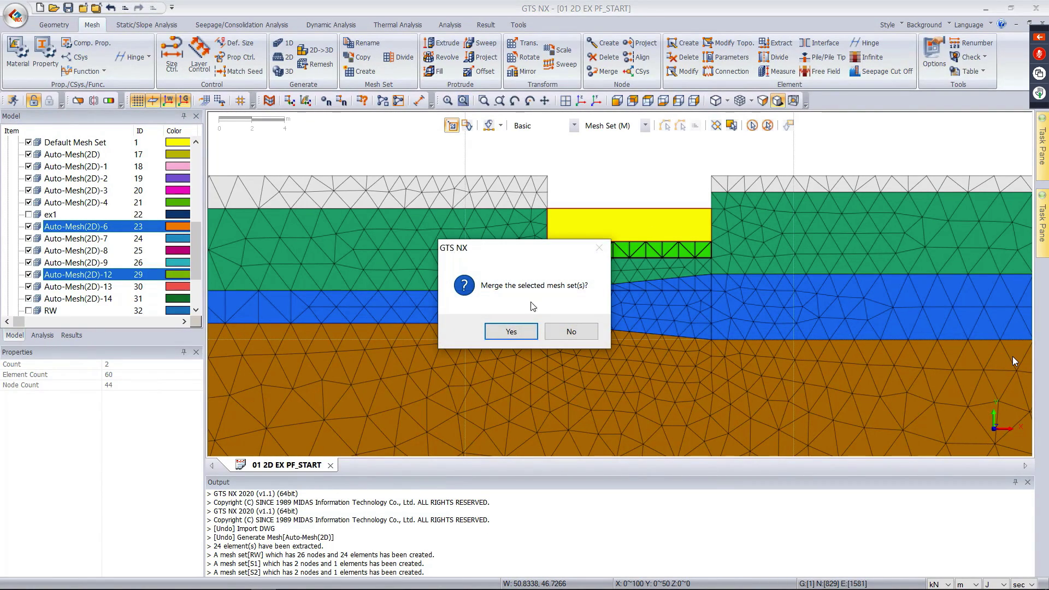
pyautogui.click(511, 331)
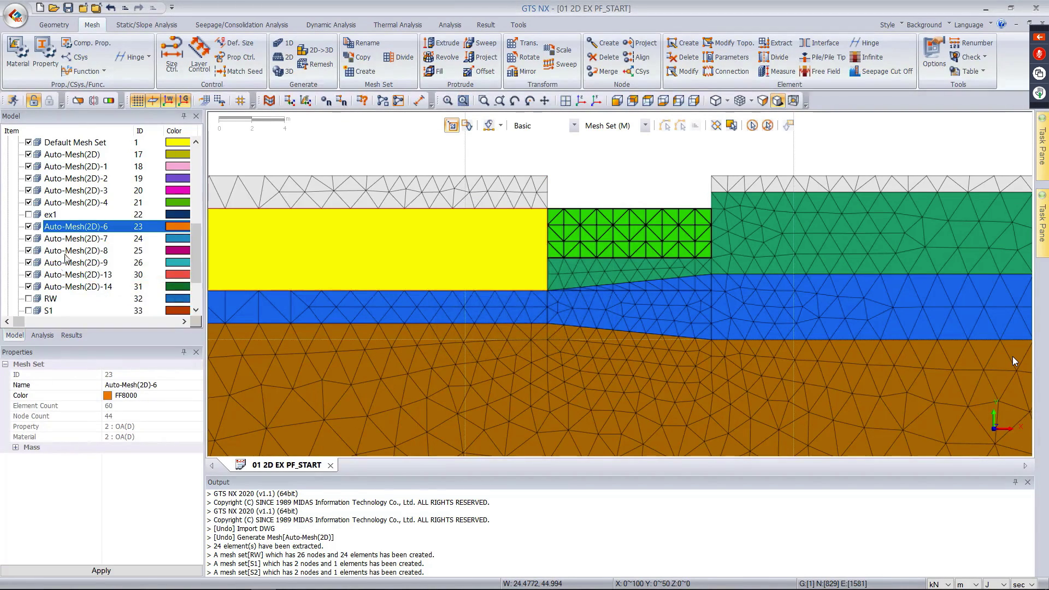
pyautogui.click(73, 229)
pyautogui.write('ex2')
pyautogui.press('Return')
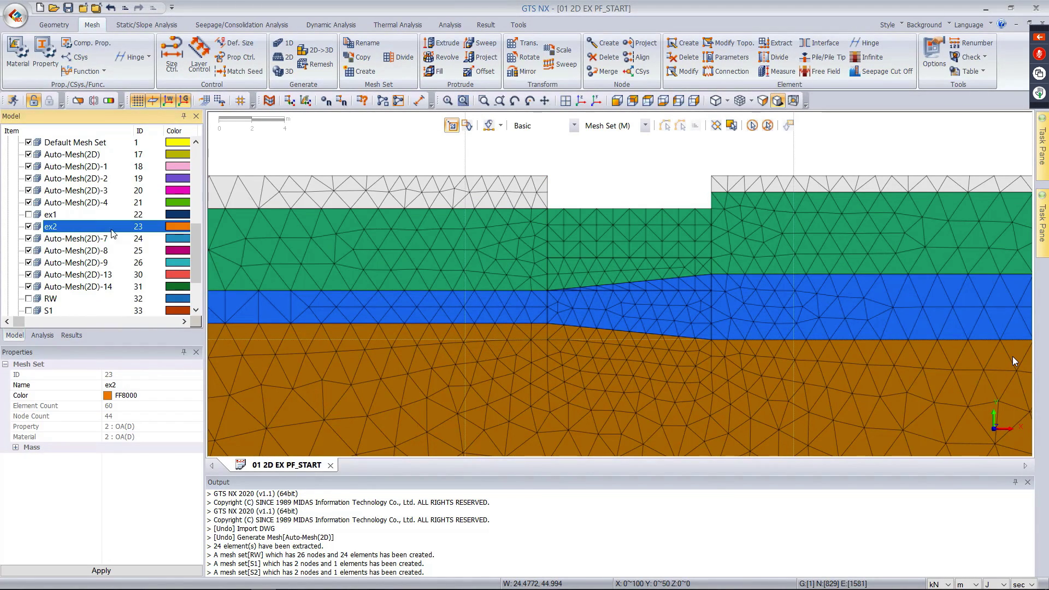
# - Hide mesh sets ex1 and ex2 together to check the extent of the second excavation stage
pyautogui.click(30, 228)
pyautogui.click(30, 227)
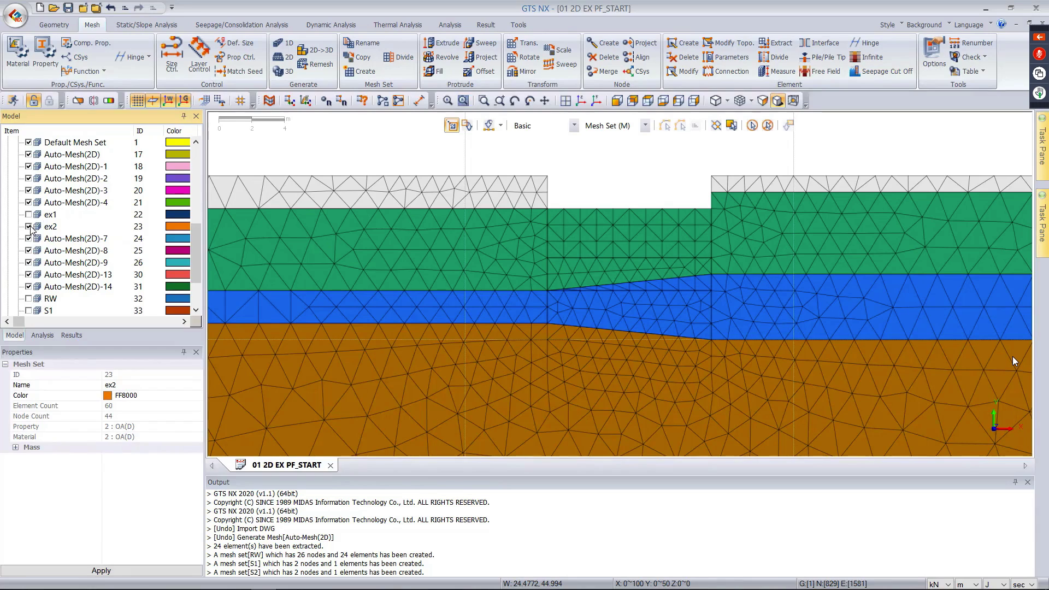
pyautogui.click(28, 214)
pyautogui.click(29, 226)
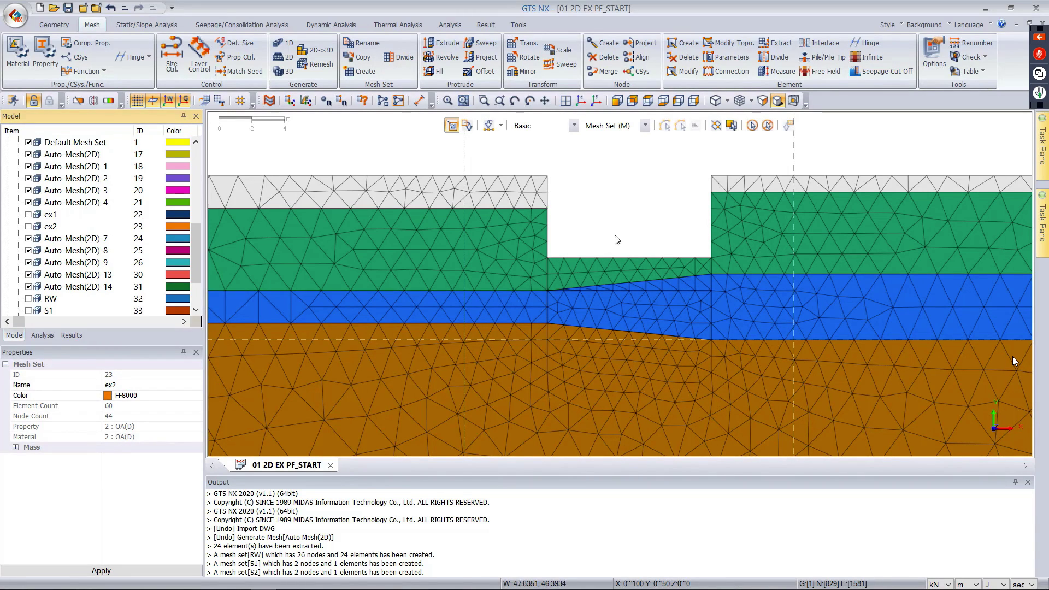
# - Merge the two green-layer mesh sets between the walls directly below ex2 and rename the result as fel
pyautogui.click(671, 269)
pyautogui.click(694, 282)
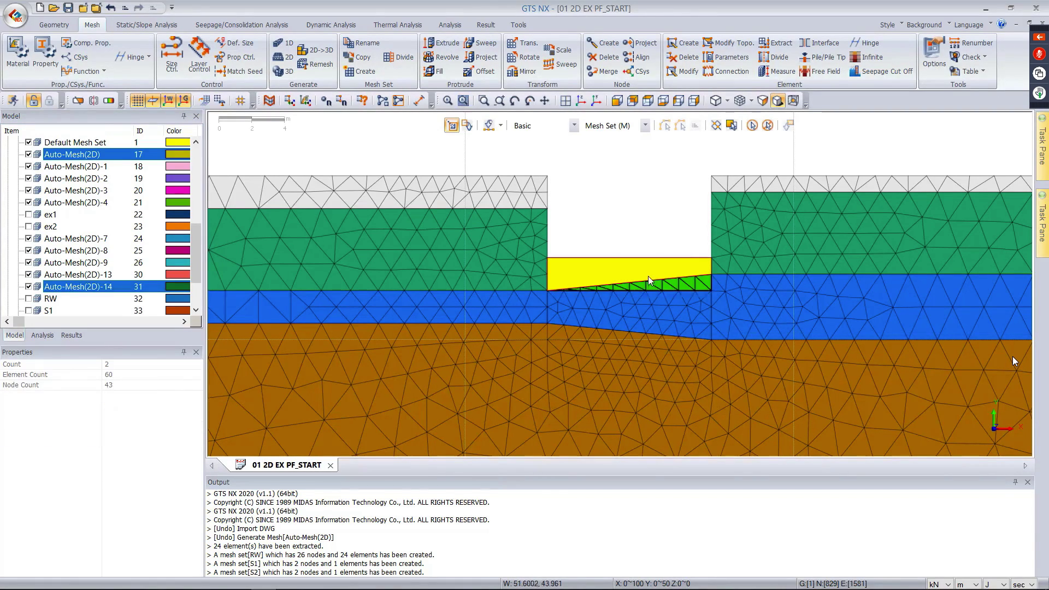
pyautogui.rightClick(646, 277)
pyautogui.click(678, 373)
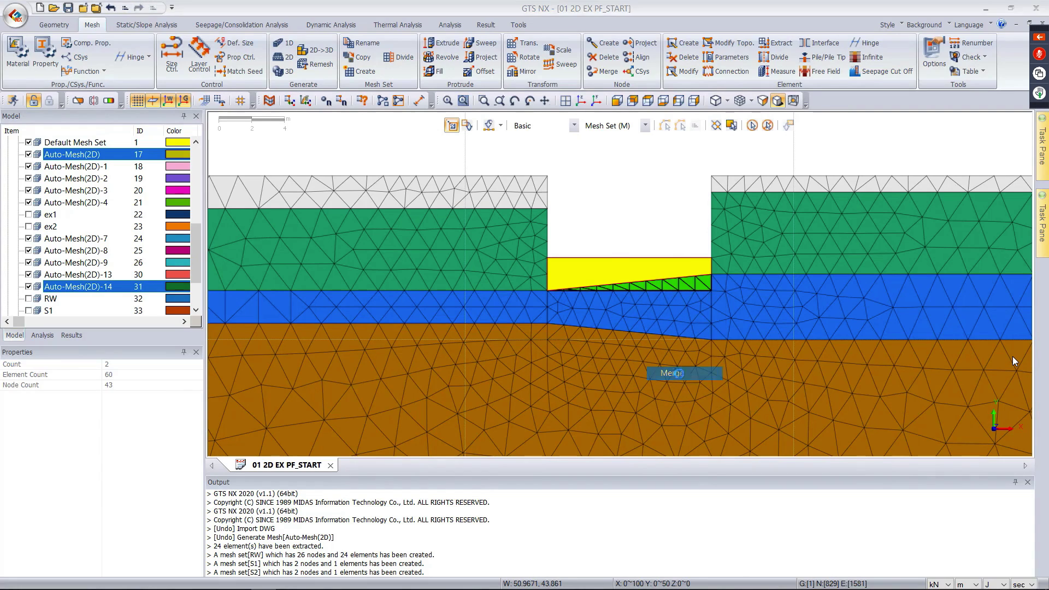
pyautogui.click(628, 274)
pyautogui.click(72, 157)
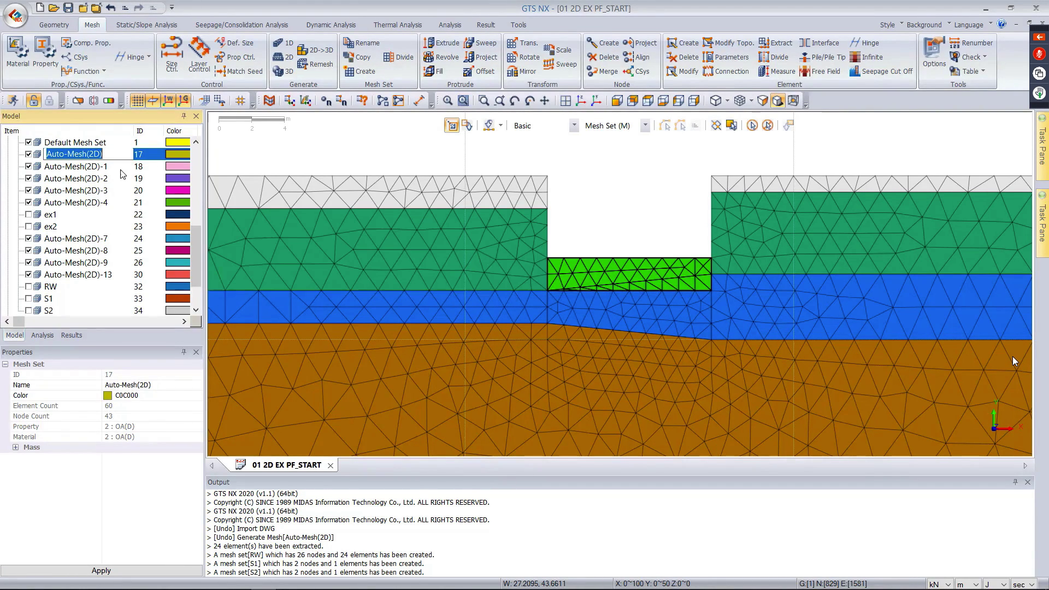
pyautogui.write('fe')
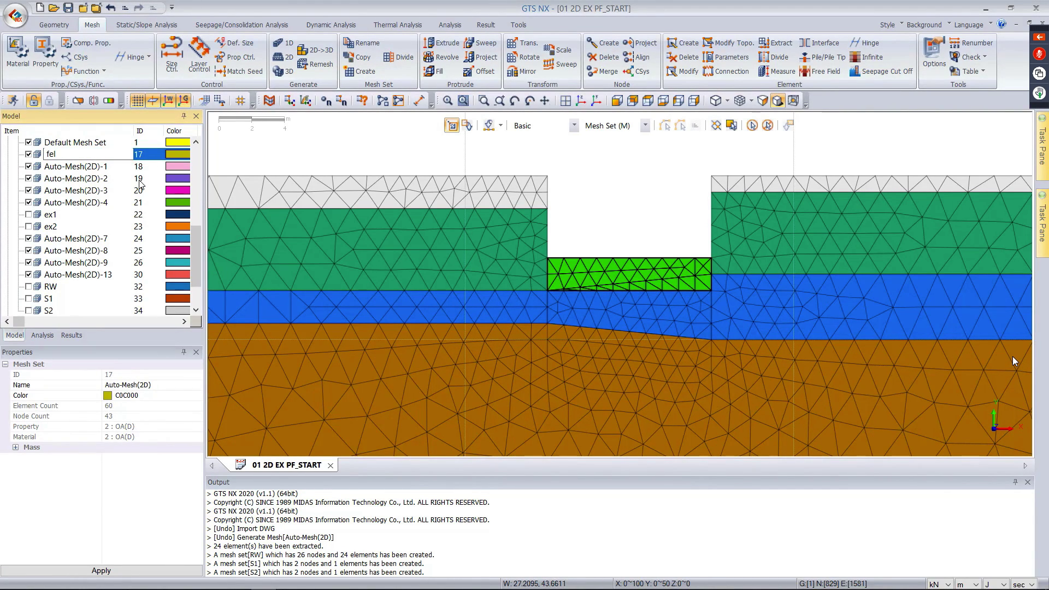
pyautogui.write('l')
pyautogui.press('Return')
# - Display mesh sets ex1, ex2, RW, S1 and S2 again so the whole model is shown
pyautogui.click(28, 214)
pyautogui.click(29, 226)
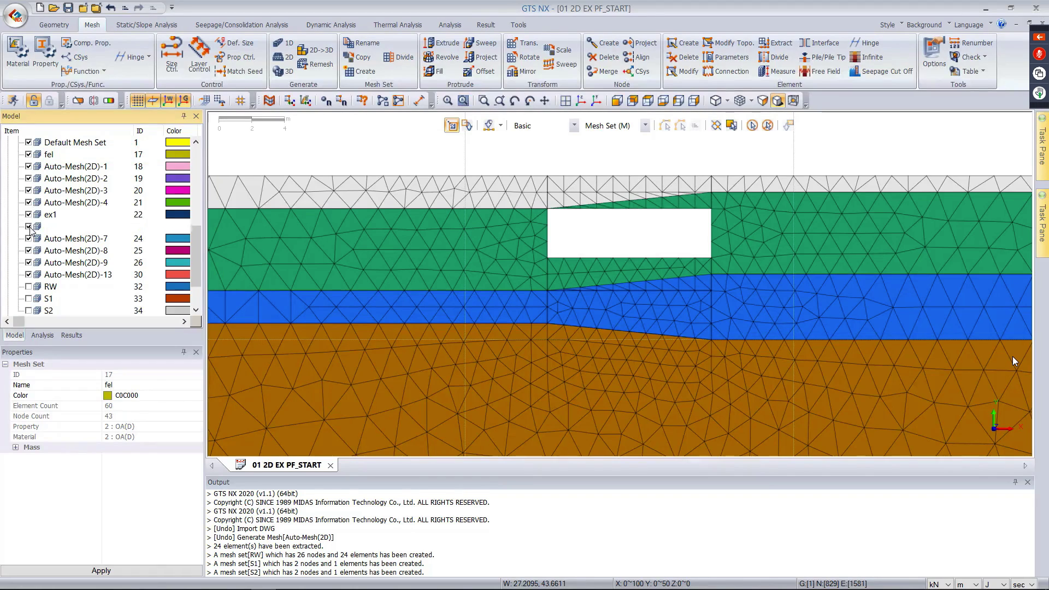
pyautogui.scroll(-5, 716, 173)
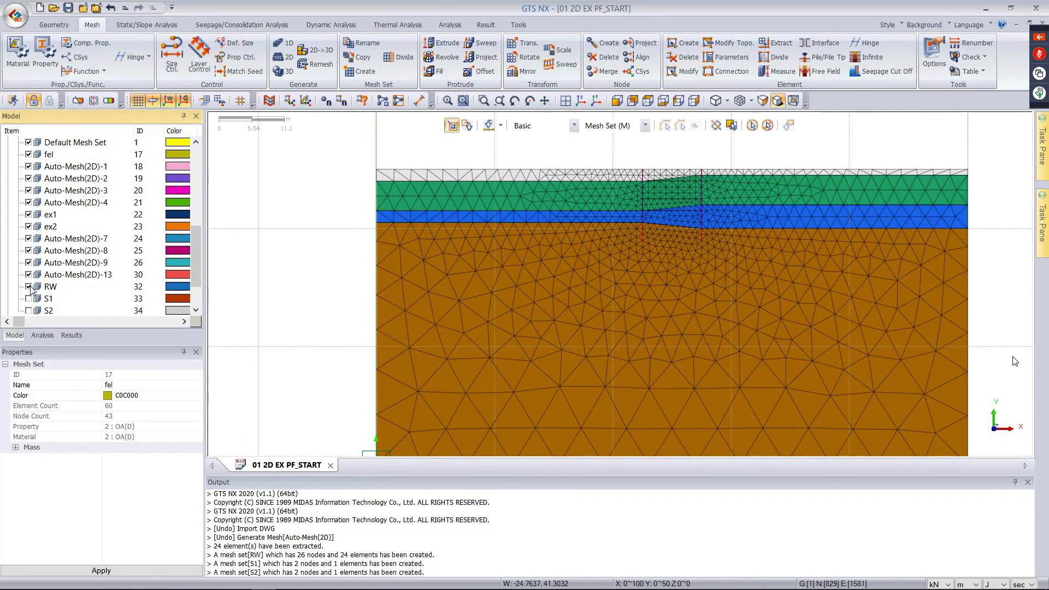
pyautogui.scroll(-2, 684, 180)
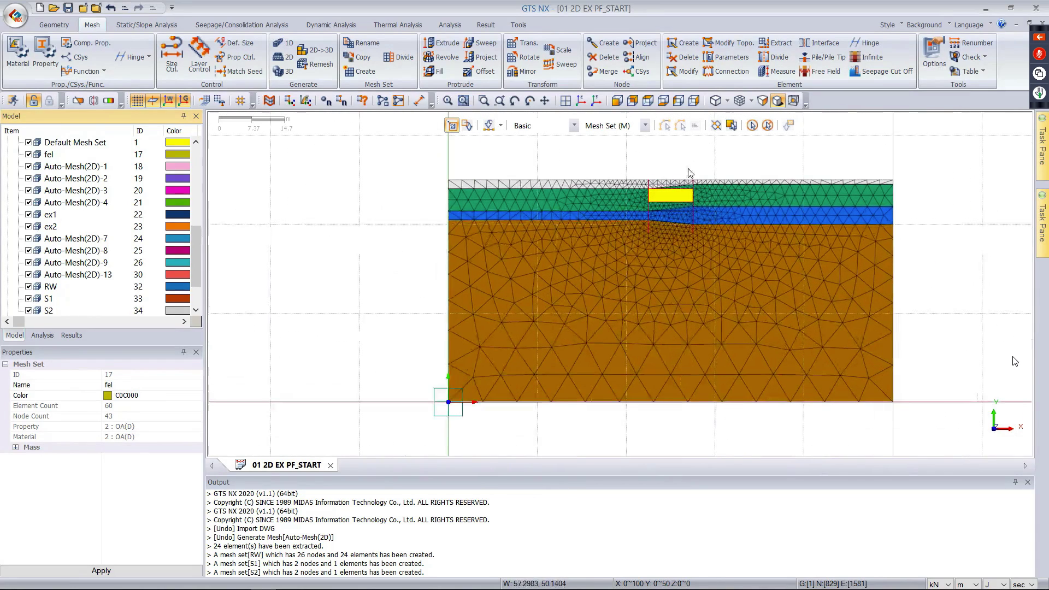
pyautogui.scroll(2, 1015, 361)
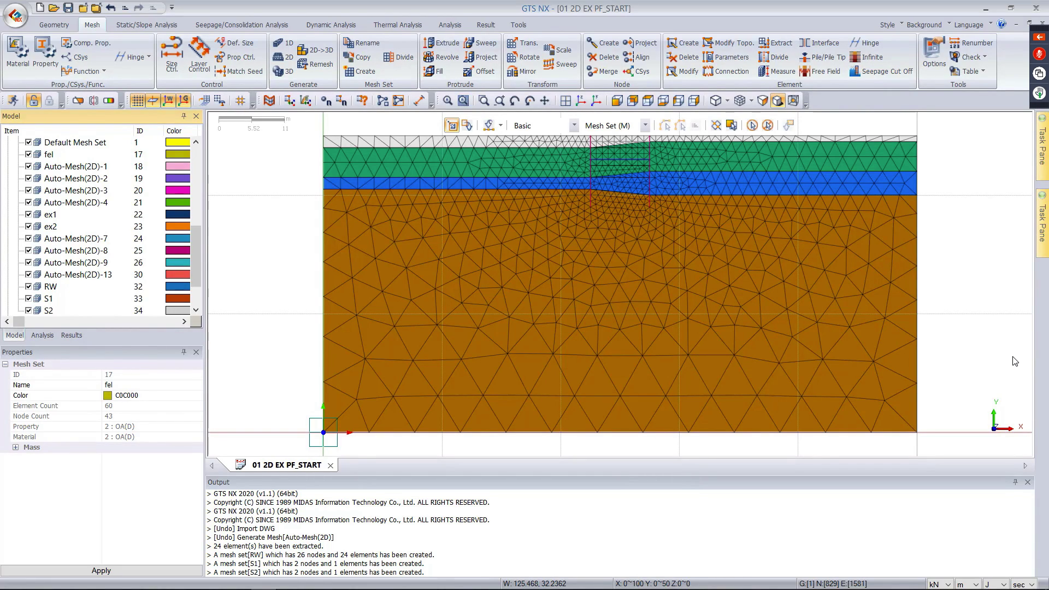
# - Set the line interface creation method to From Truss/Beam and hide the strut mesh sets S1 and S2
pyautogui.click(827, 43)
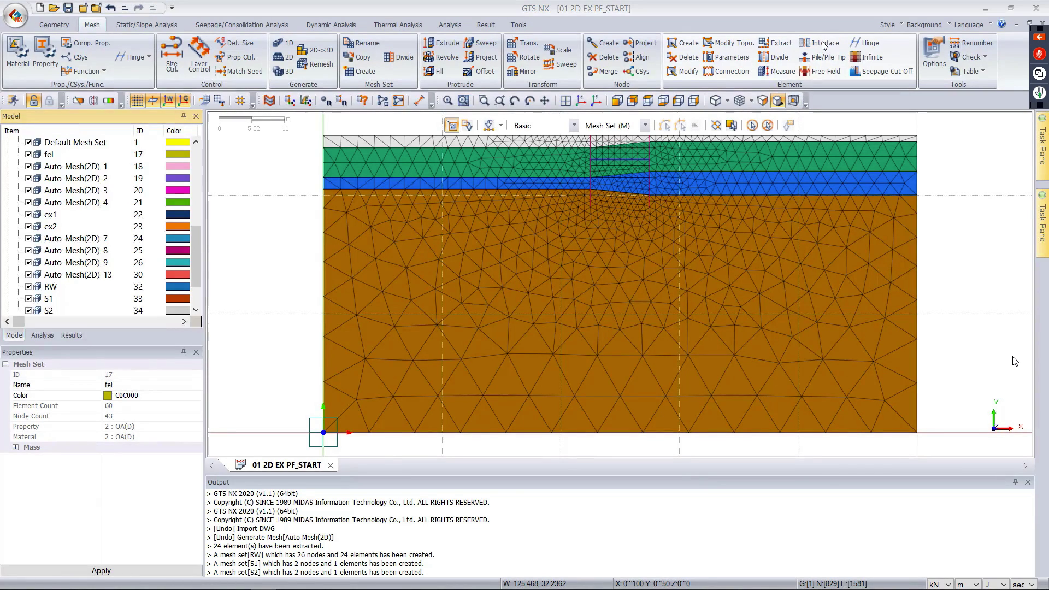
pyautogui.moveTo(89, 107); pyautogui.dragTo(184, 80)
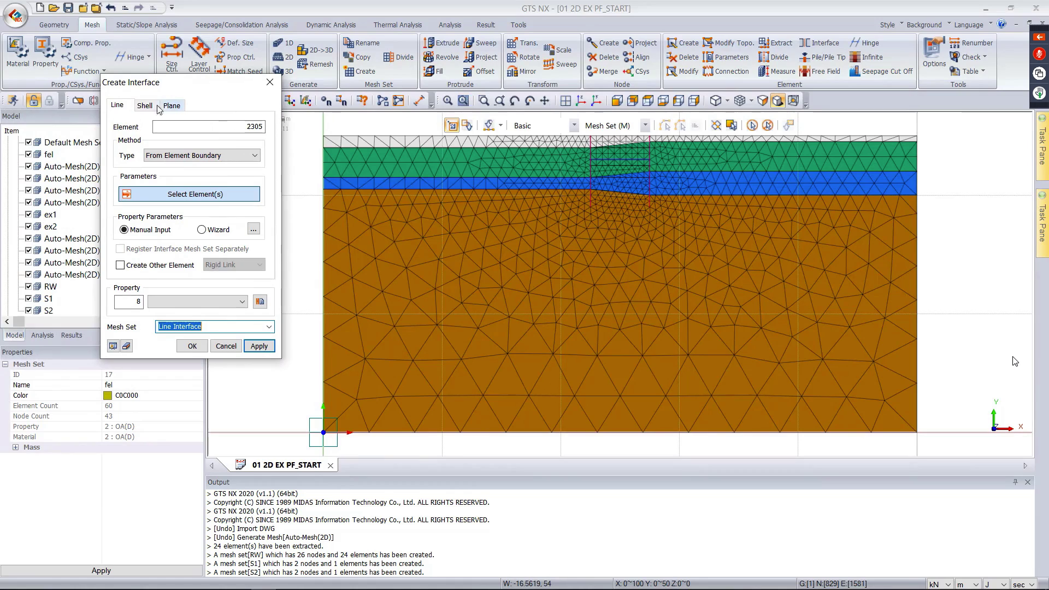
pyautogui.click(211, 159)
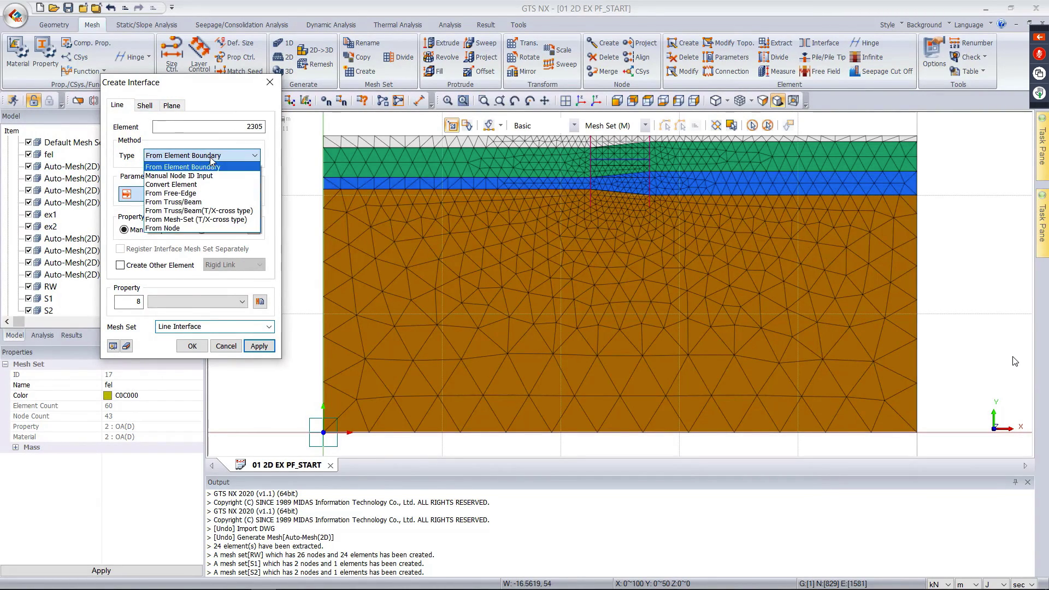
pyautogui.click(191, 208)
pyautogui.moveTo(167, 92); pyautogui.dragTo(272, 73)
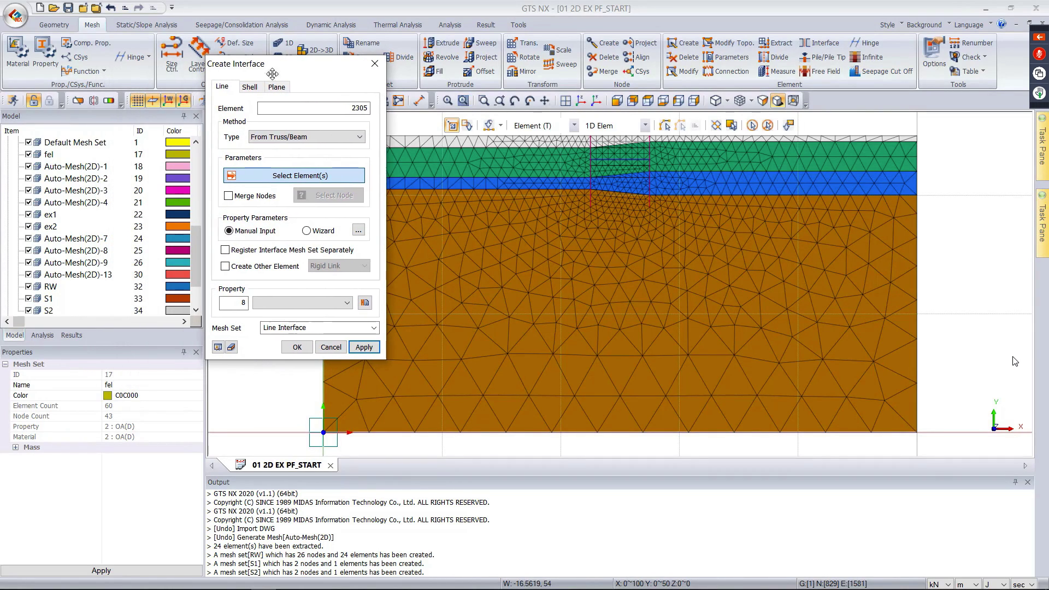
pyautogui.scroll(-1, 48, 266)
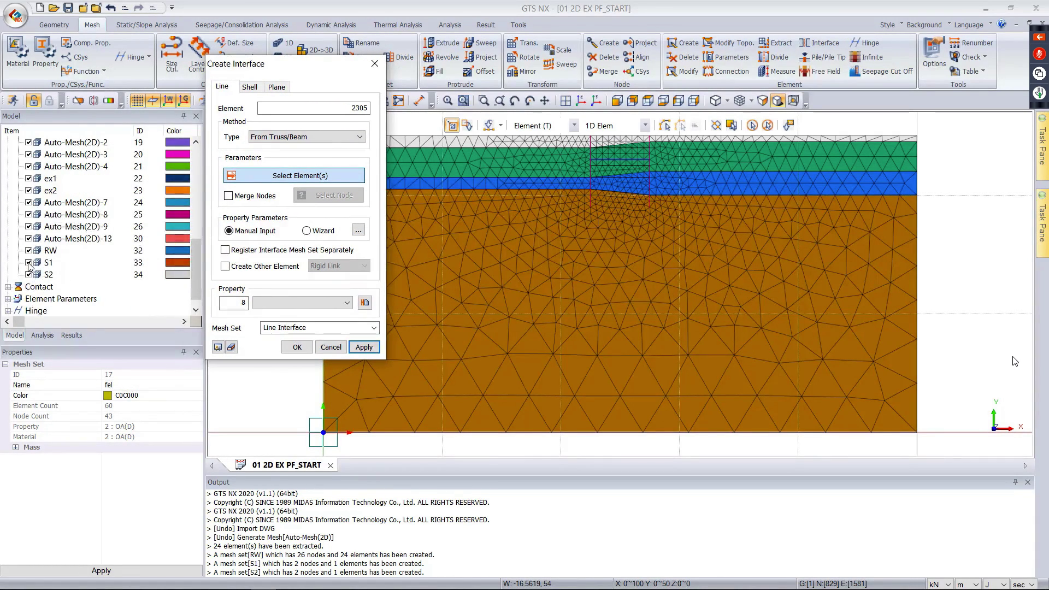
pyautogui.click(28, 263)
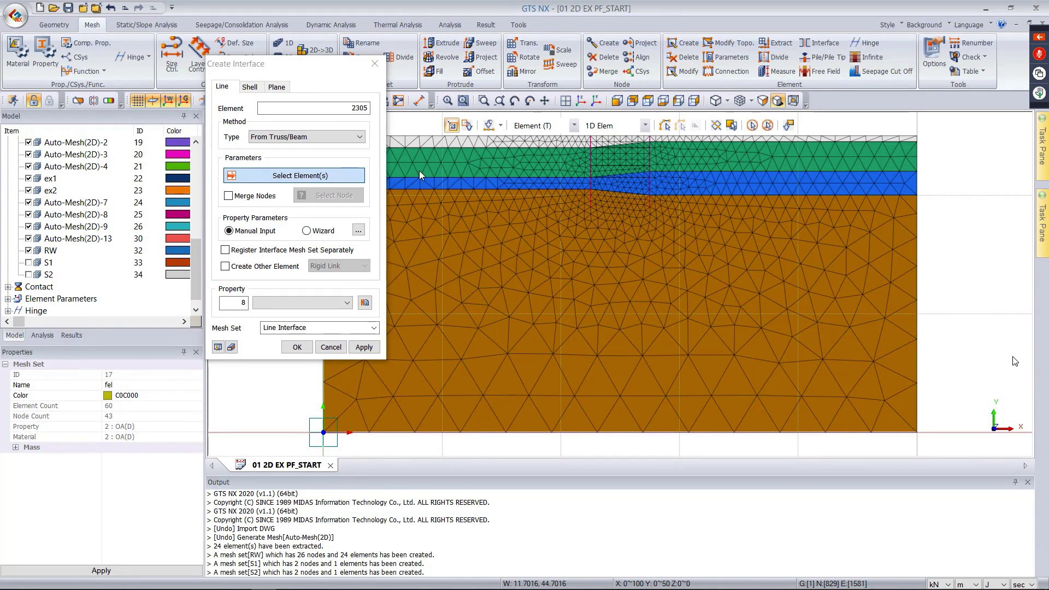
# - Select all 1D wall elements for the line interface and enable node merging at the bottom end nodes of both walls
pyautogui.scroll(-1, 627, 171)
pyautogui.hotkey('ctrl', 'a')
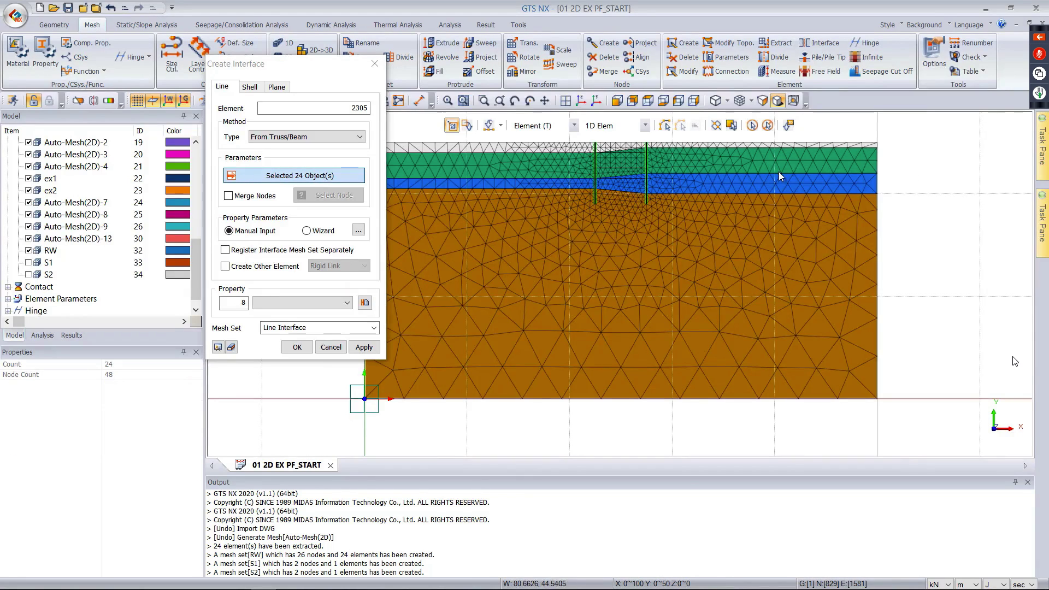
pyautogui.scroll(2, 602, 164)
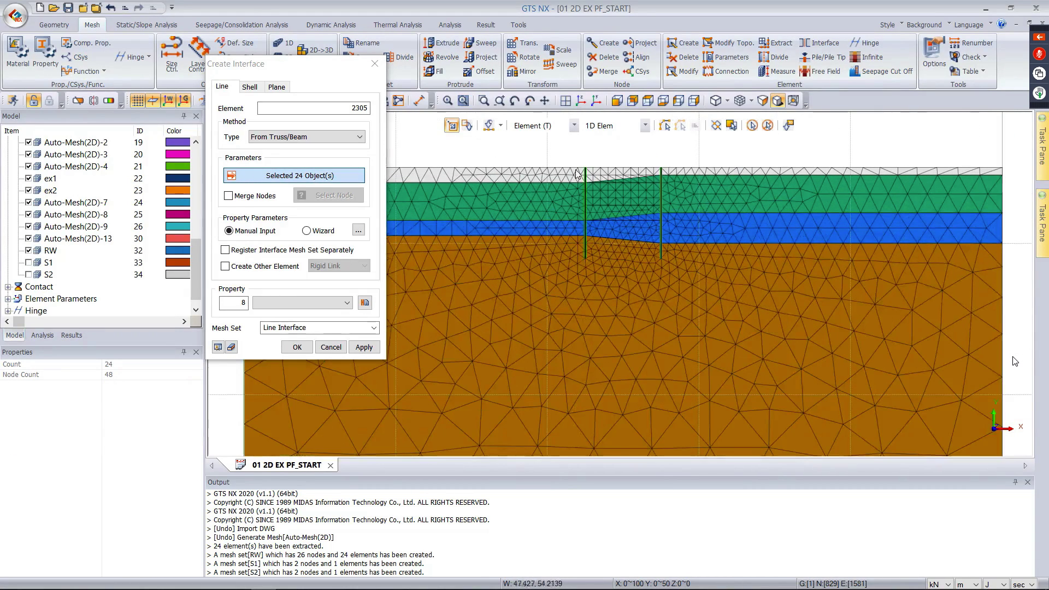
pyautogui.click(253, 198)
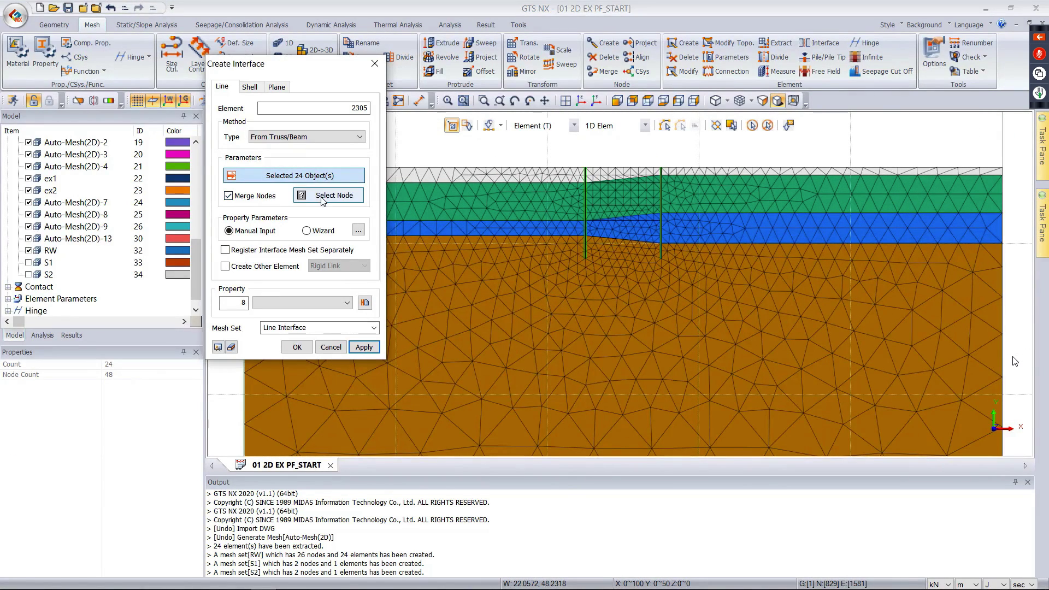
pyautogui.scroll(2, 621, 238)
pyautogui.click(539, 271)
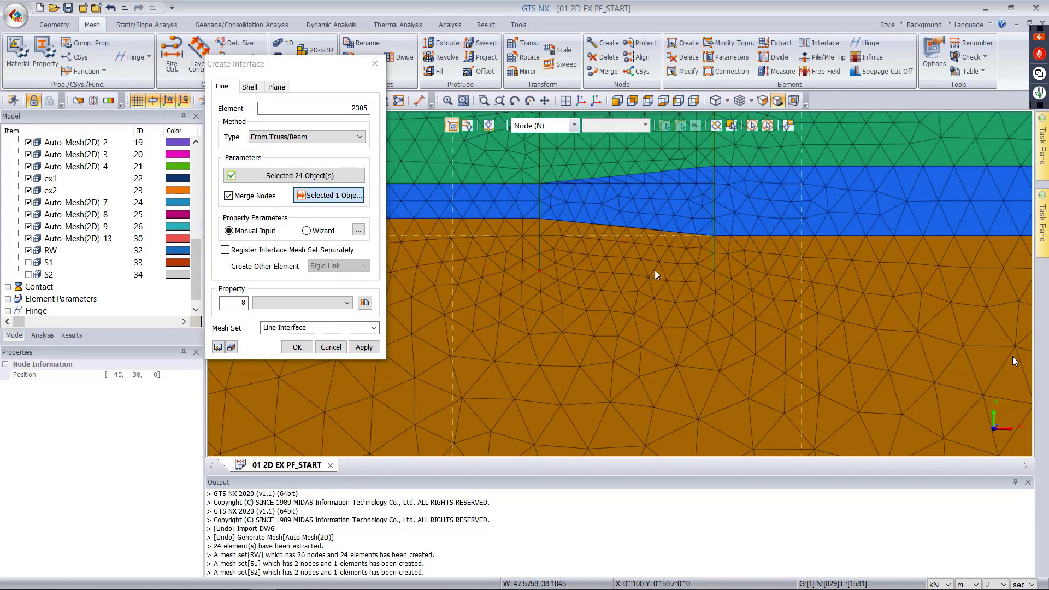
pyautogui.click(714, 271)
pyautogui.scroll(-2, 663, 270)
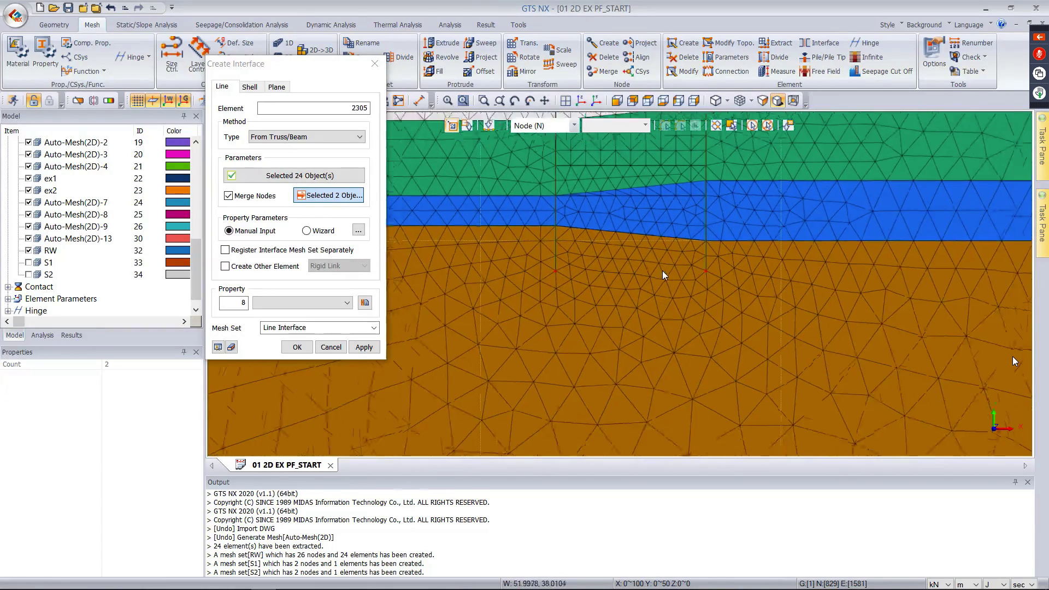
# - Use the wizard for the interface properties with a strength reduction factor of 0.67 and create the line interface with rigid link elements
pyautogui.click(307, 231)
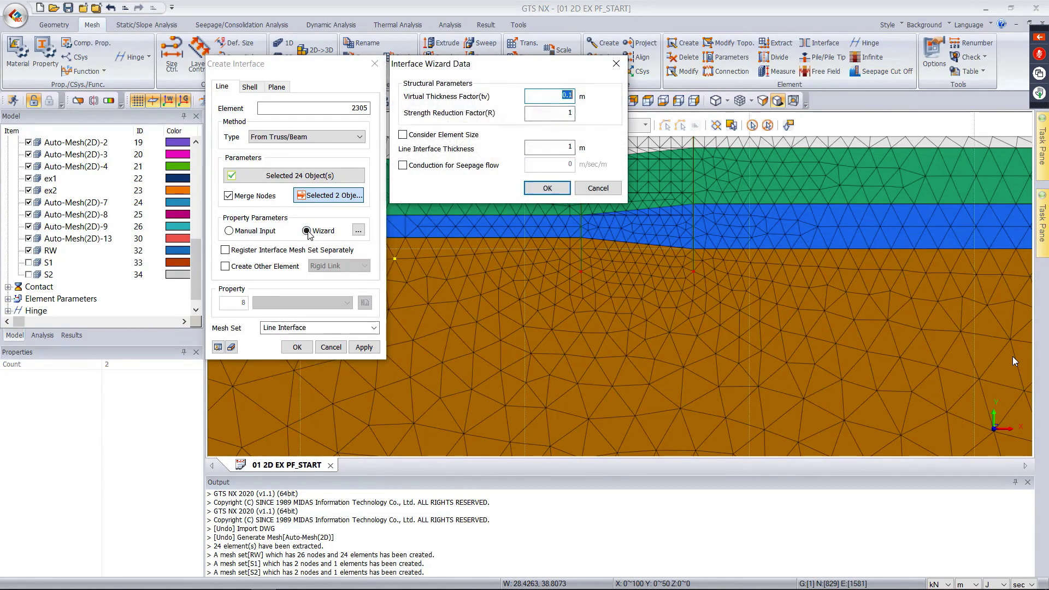
pyautogui.doubleClick(578, 114)
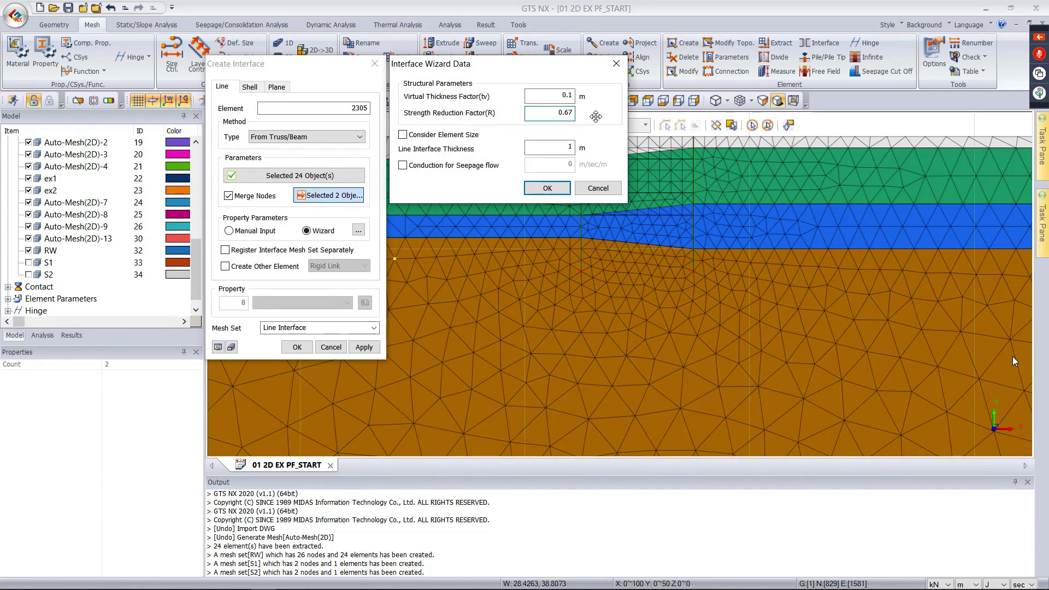
pyautogui.click(547, 189)
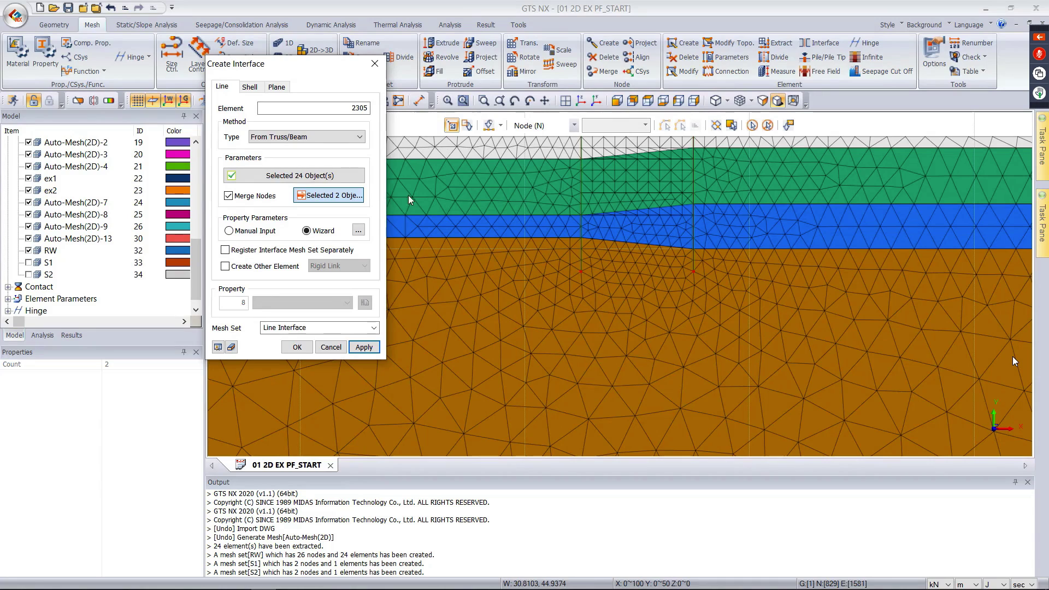
pyautogui.click(238, 268)
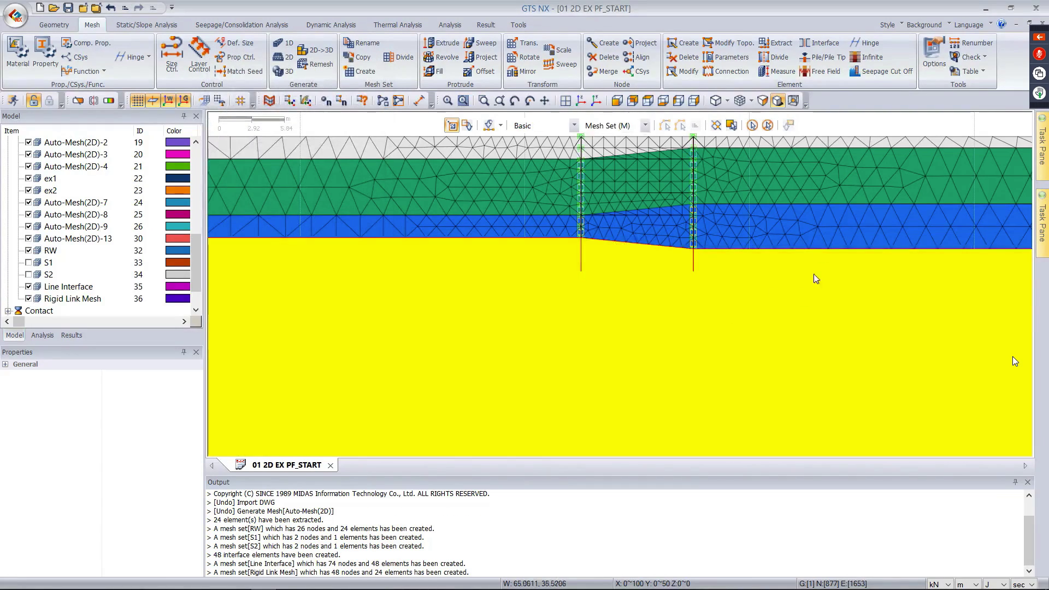
pyautogui.scroll(-3, 819, 169)
pyautogui.scroll(-2, 394, 155)
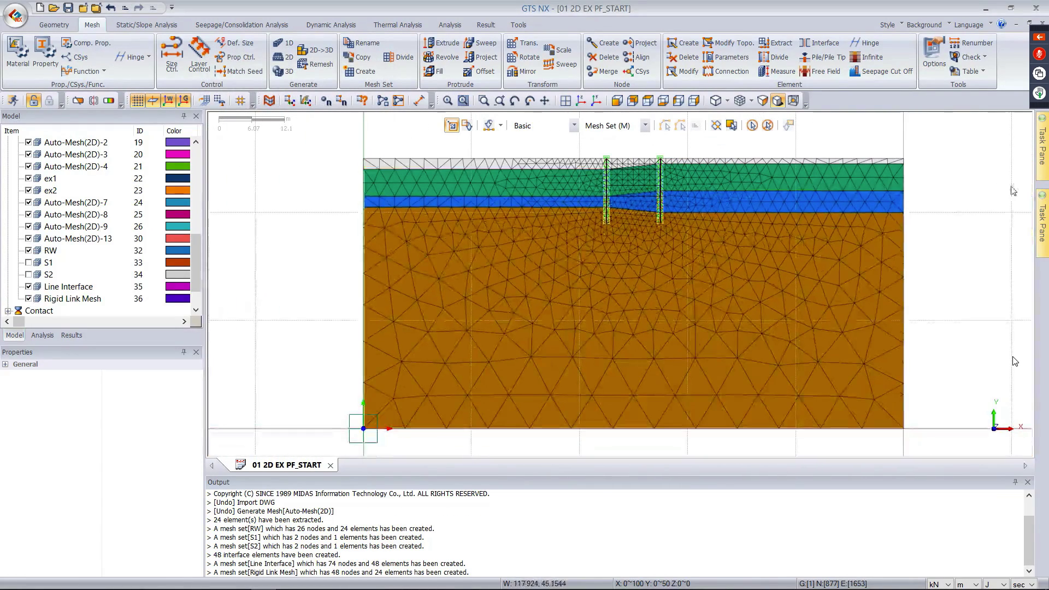
pyautogui.scroll(-1, 972, 168)
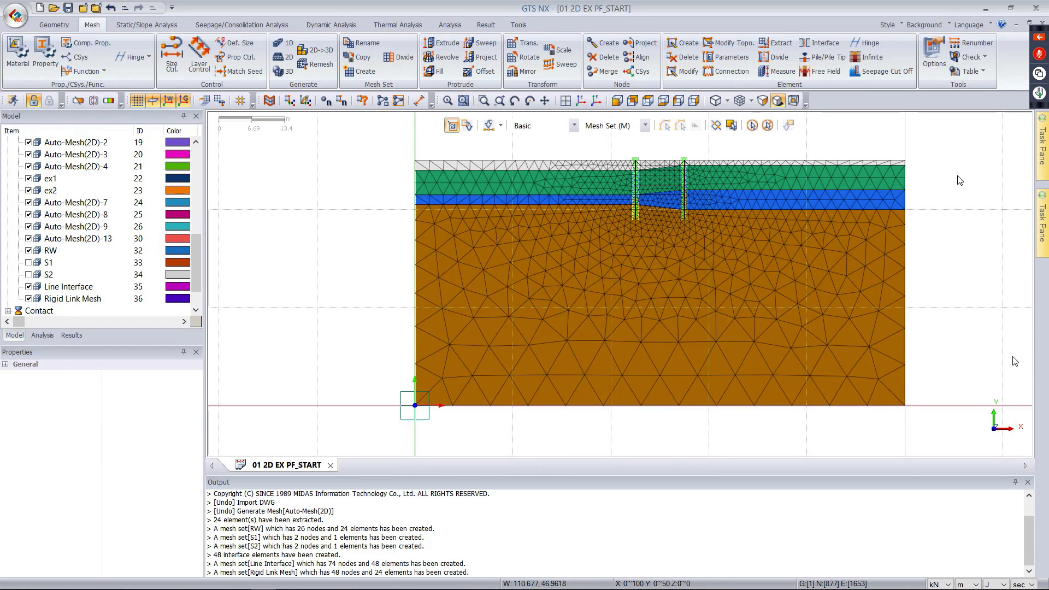
pyautogui.click(619, 102)
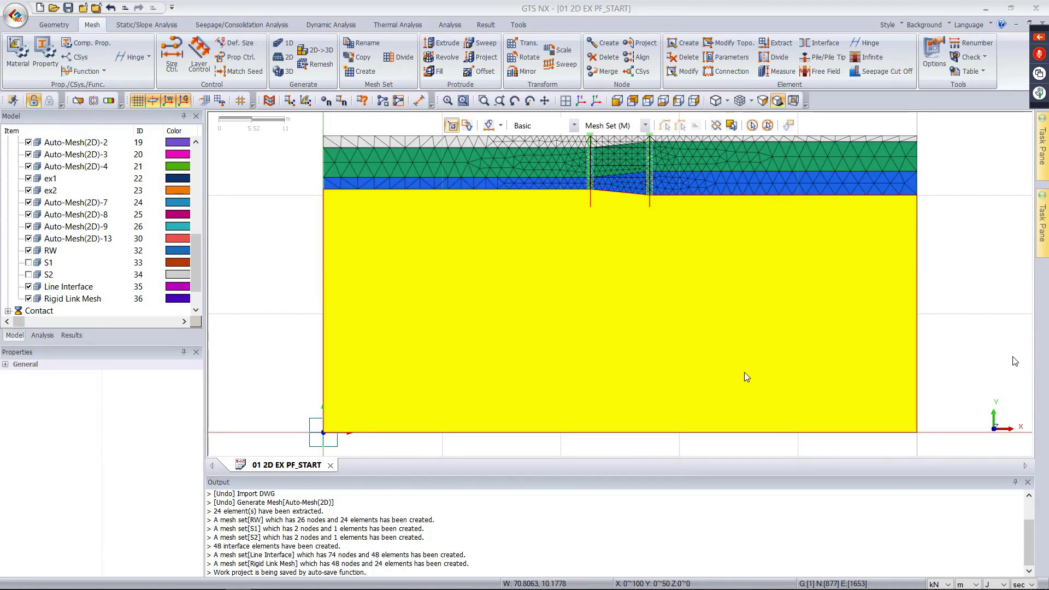
pyautogui.scroll(-2, 700, 175)
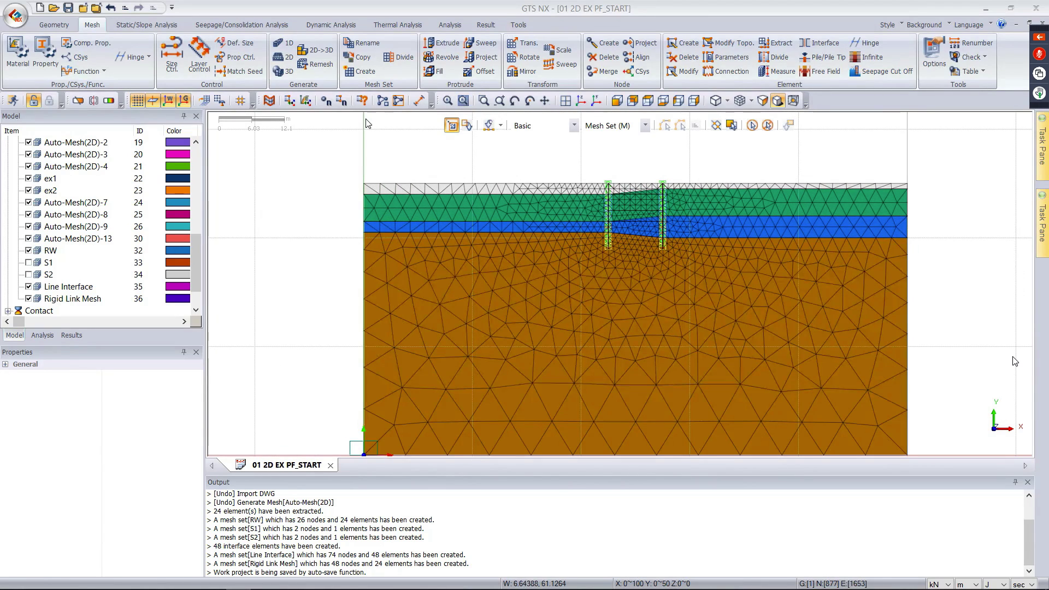
# - Start an edge pressure load on 2D element edges, show the surface geometry, and select the ground-surface edges beside both retaining walls
pyautogui.click(147, 25)
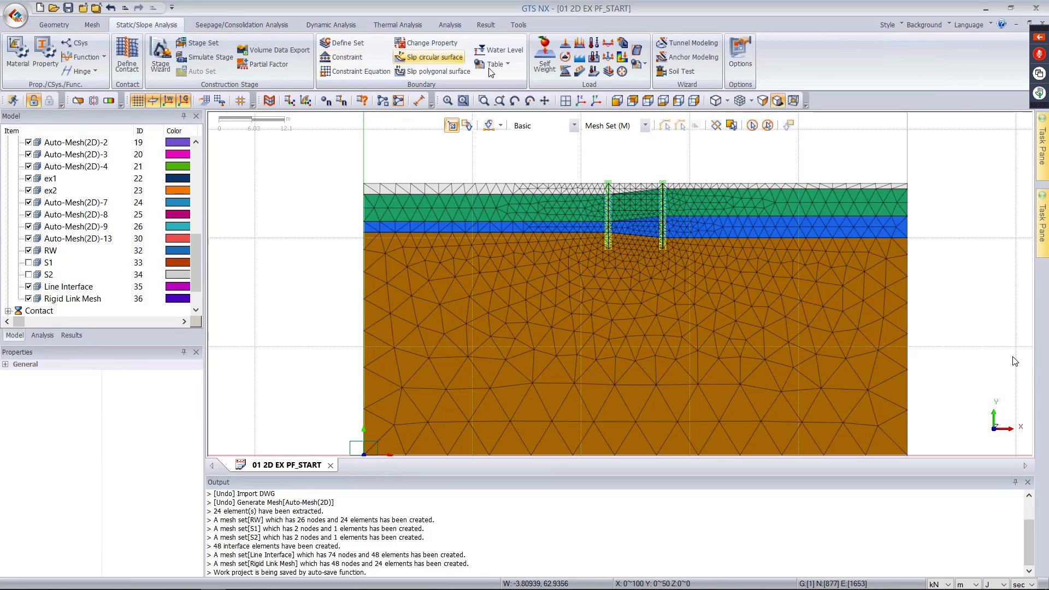
pyautogui.click(582, 48)
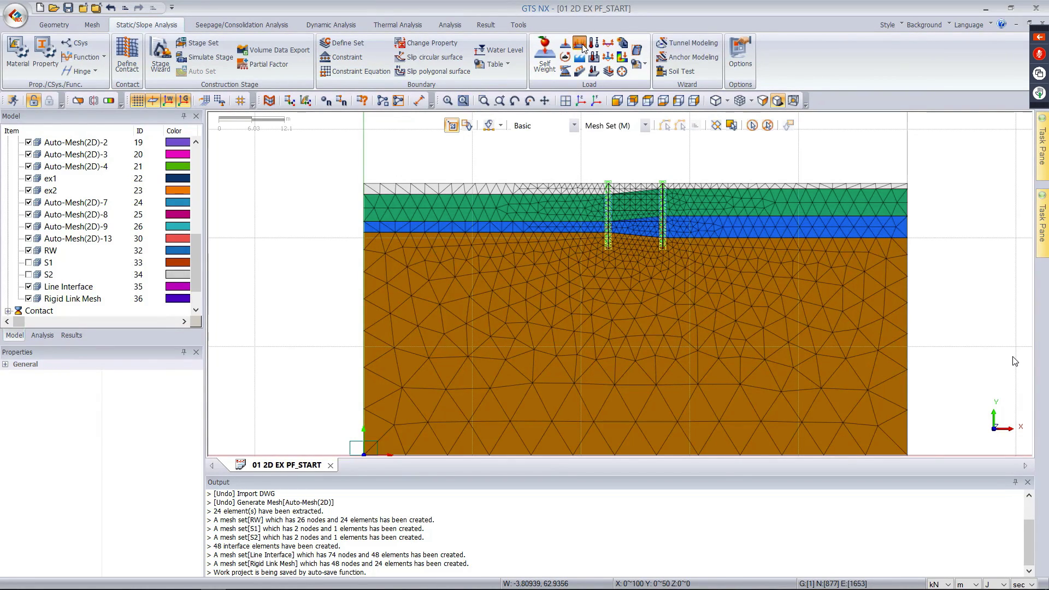
pyautogui.moveTo(114, 116); pyautogui.dragTo(329, 102)
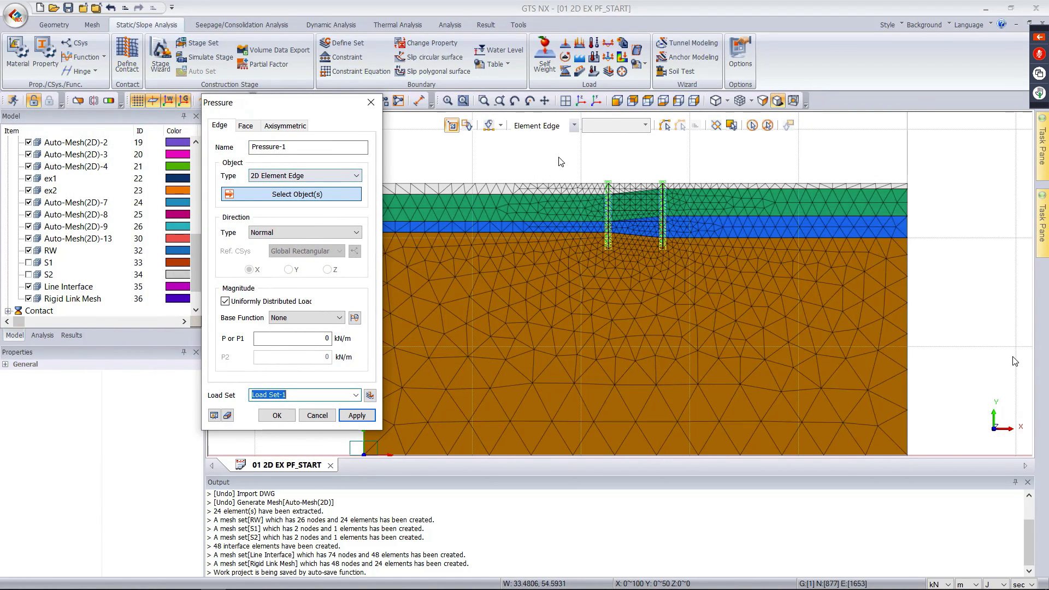
pyautogui.scroll(5, 625, 182)
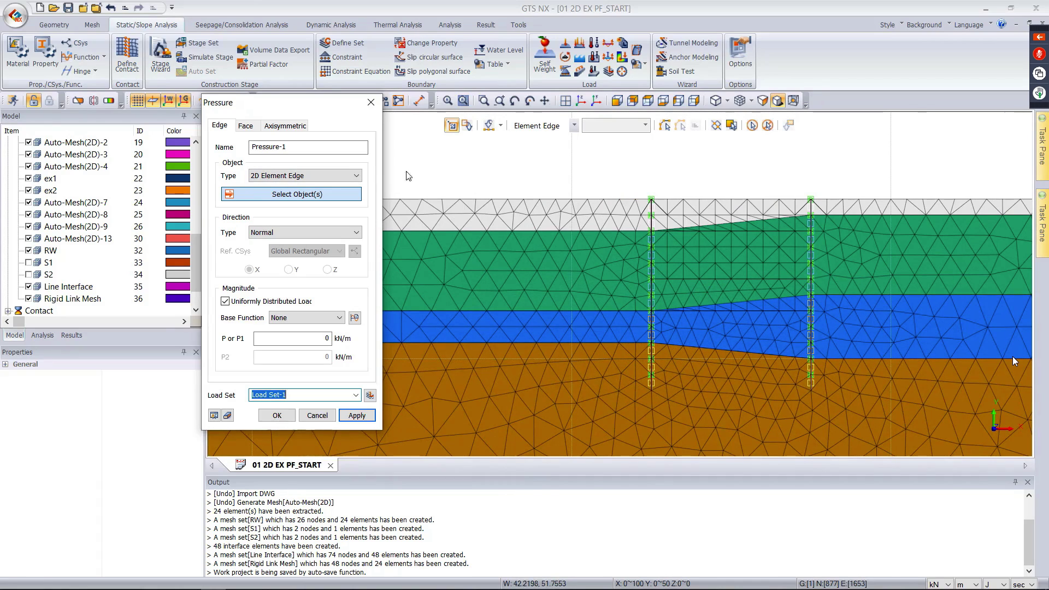
pyautogui.scroll(5, 87, 196)
pyautogui.click(39, 178)
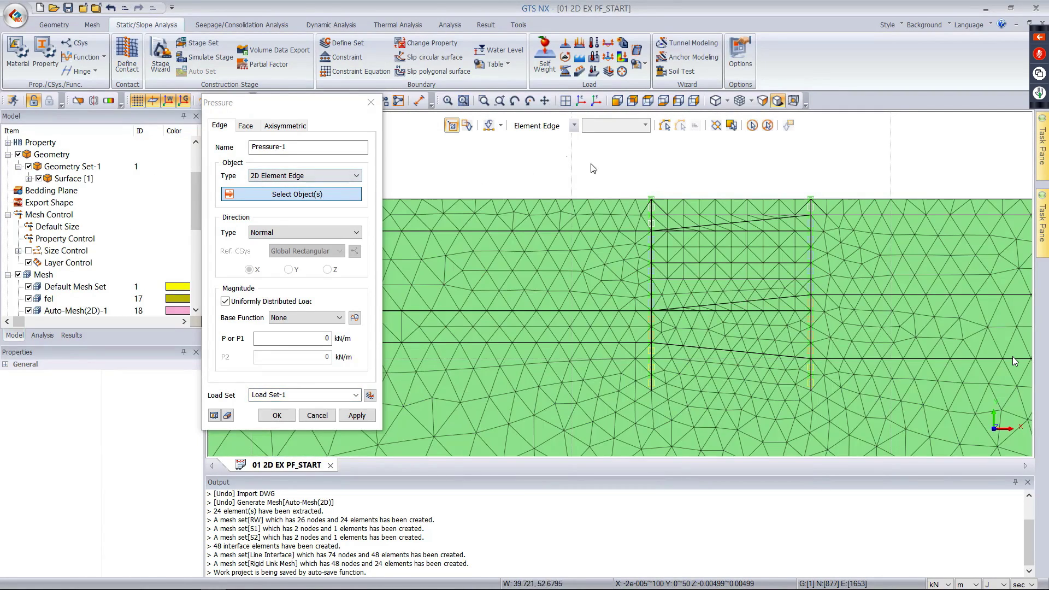
pyautogui.press('e')
pyautogui.click(589, 200)
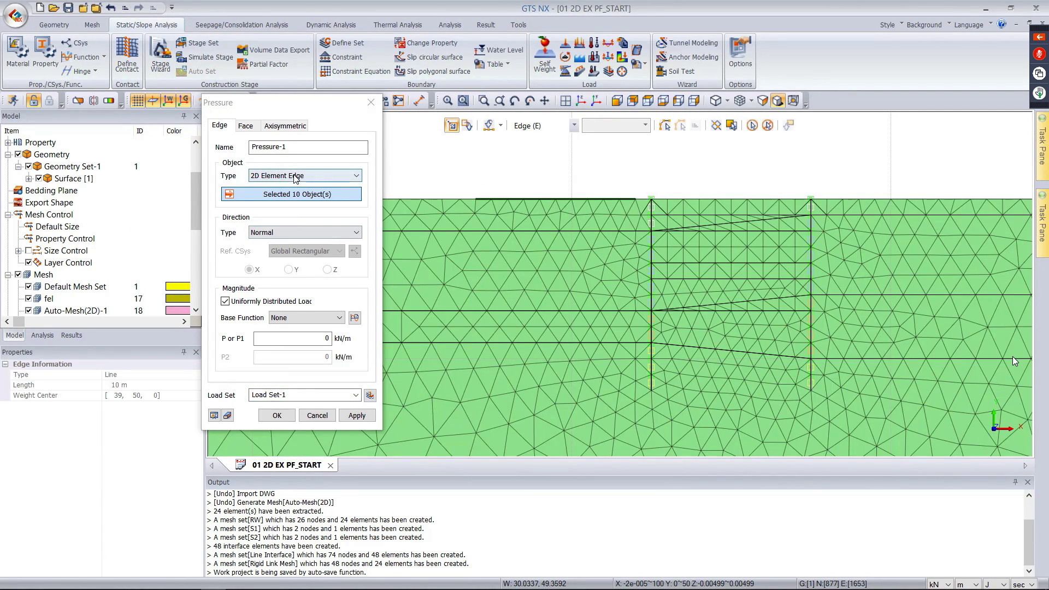
pyautogui.click(869, 200)
pyautogui.scroll(-1, 701, 164)
pyautogui.scroll(-1, 701, 164)
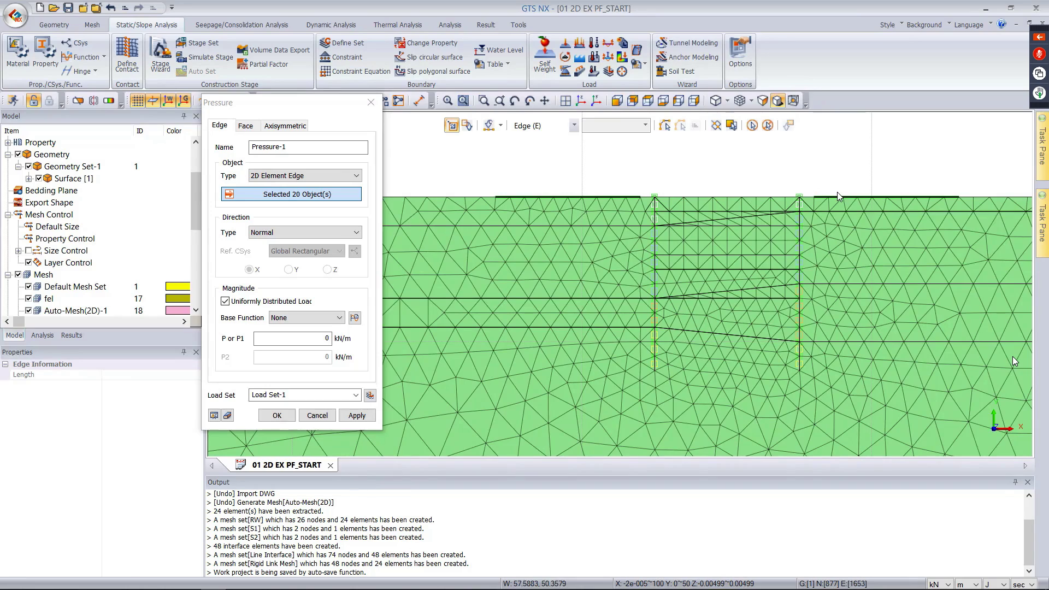
# - Set the uniform pressure to 10 kN/m, name the load set surcharge, and create the load
pyautogui.doubleClick(326, 339)
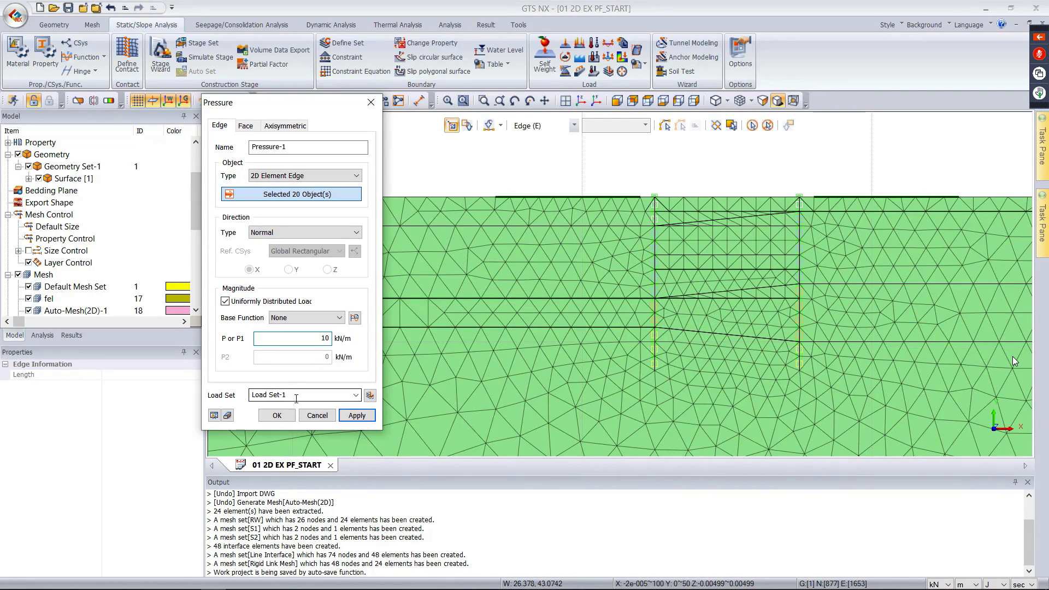
pyautogui.click(299, 394)
pyautogui.write('surcharge')
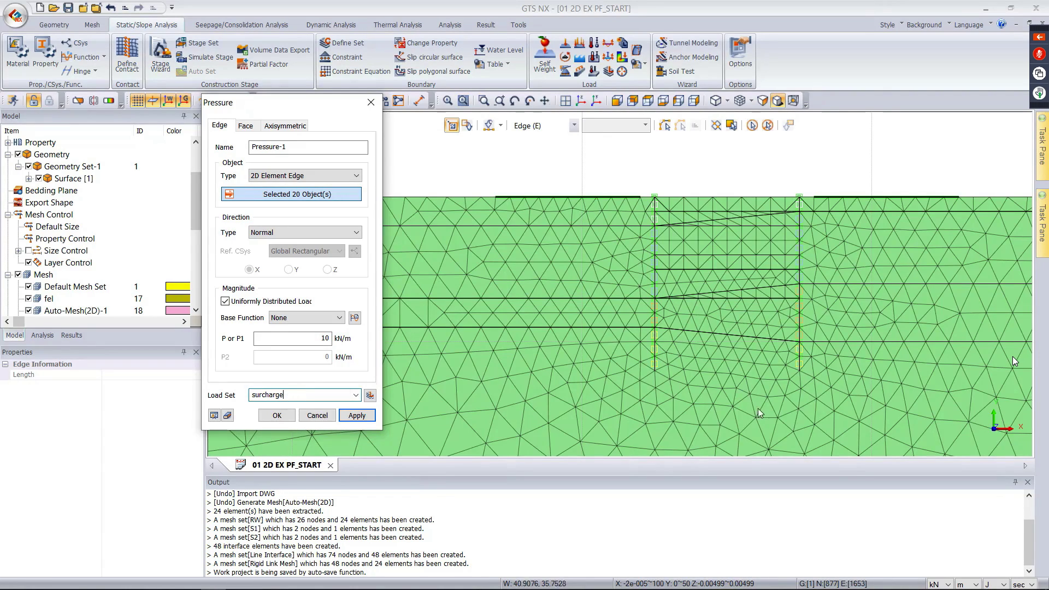
pyautogui.press('Return')
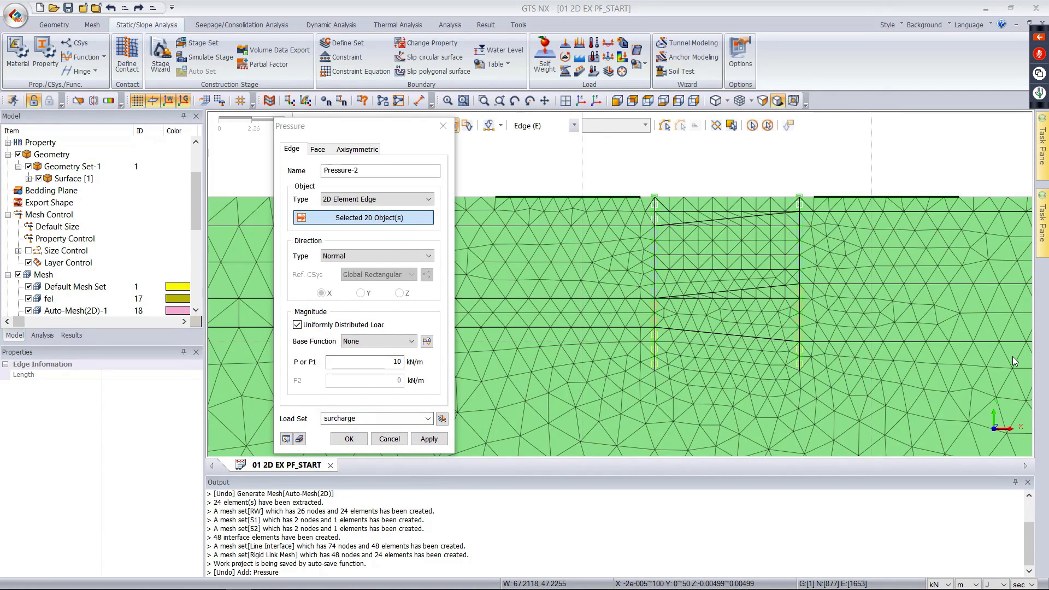
pyautogui.click(349, 439)
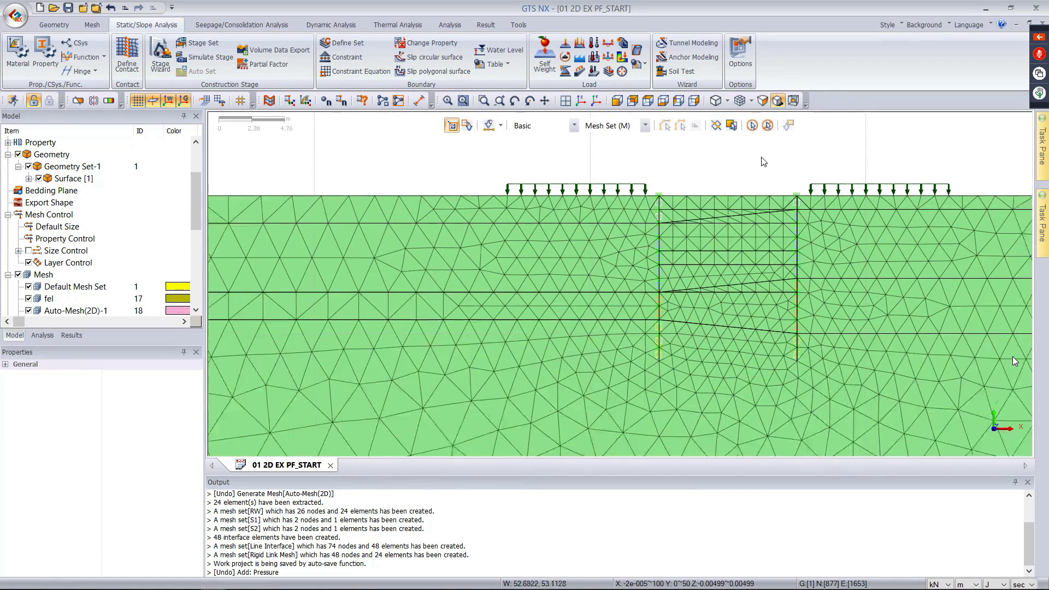
# - Create automatic boundary constraints considering all mesh sets, in Boundary Set-1
pyautogui.scroll(-5, 662, 163)
pyautogui.scroll(1, 869, 210)
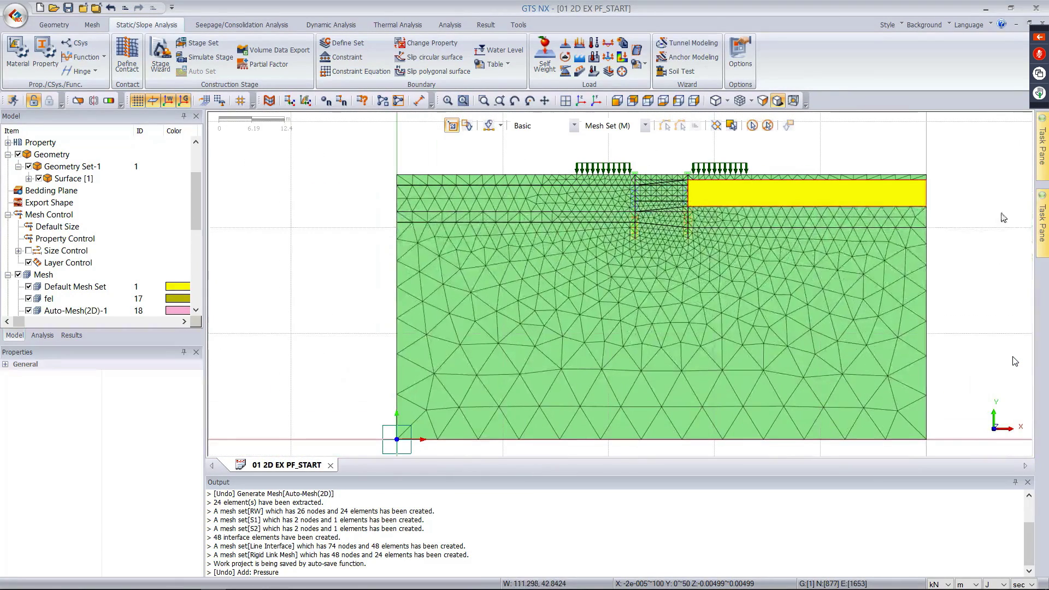
pyautogui.scroll(-1, 946, 227)
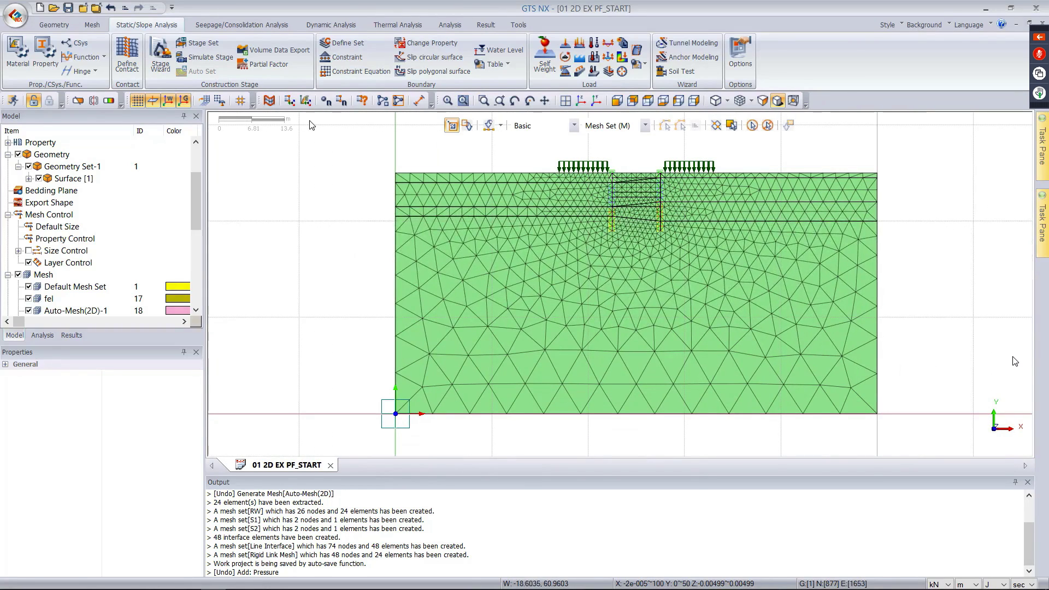
pyautogui.click(346, 56)
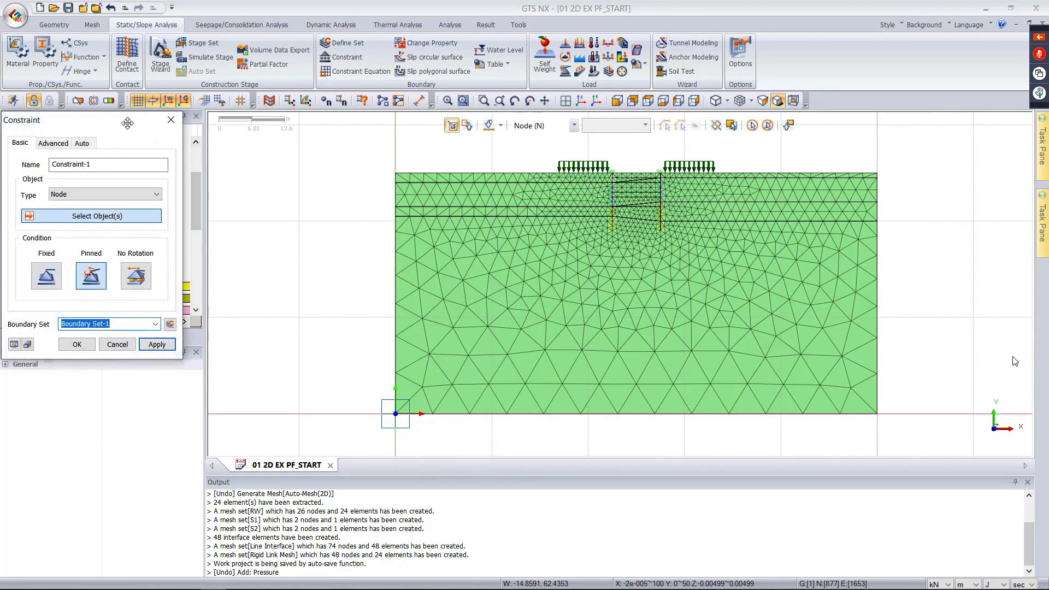
pyautogui.moveTo(92, 117); pyautogui.dragTo(157, 134)
pyautogui.click(155, 139)
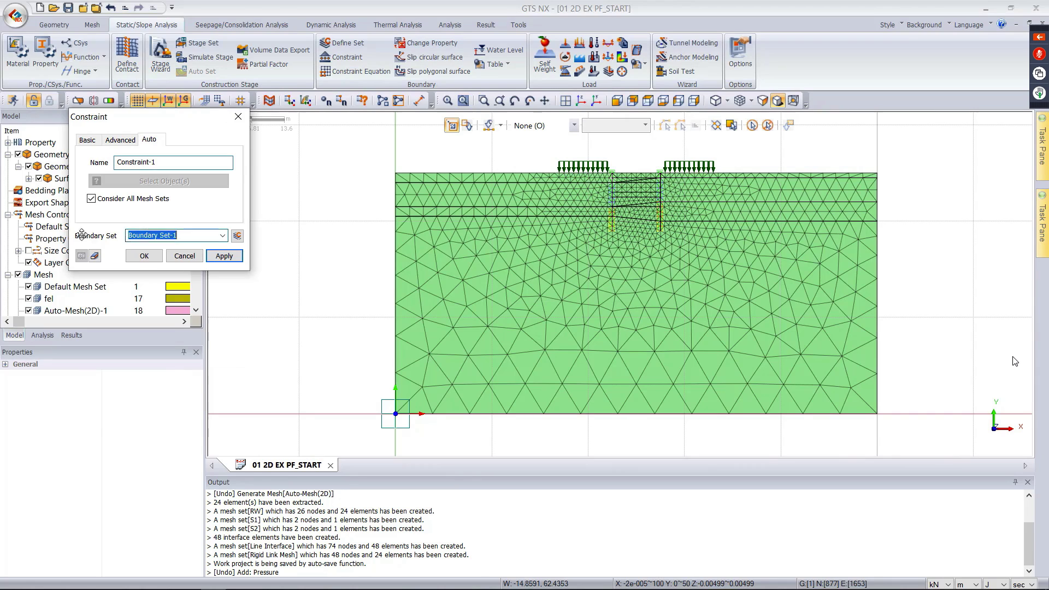
pyautogui.click(144, 255)
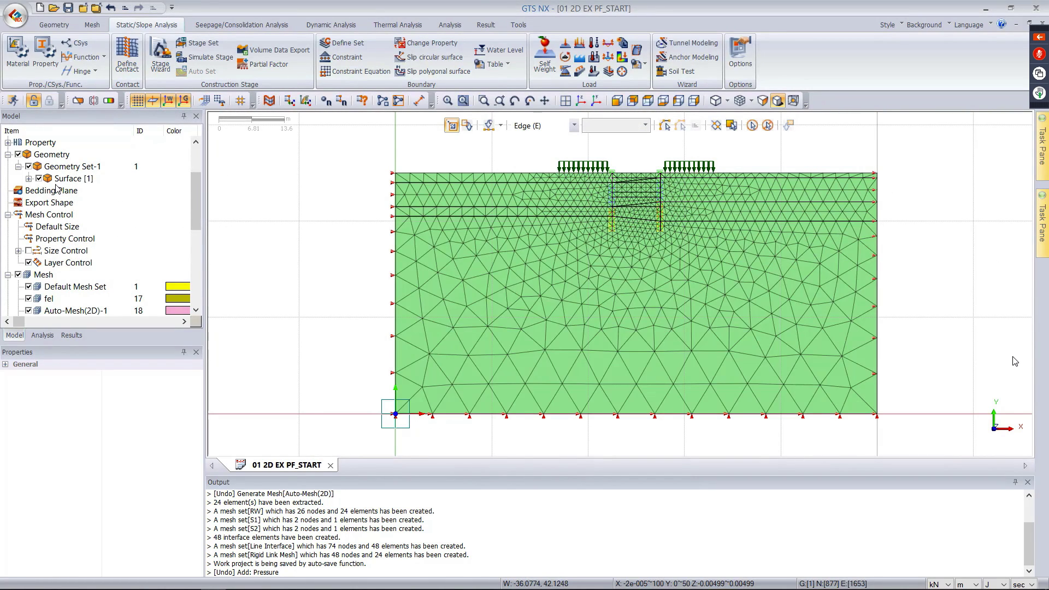
# - Hide the surface geometry and add a self-weight gravity load with Gy -1 in a load set named SW
pyautogui.click(39, 179)
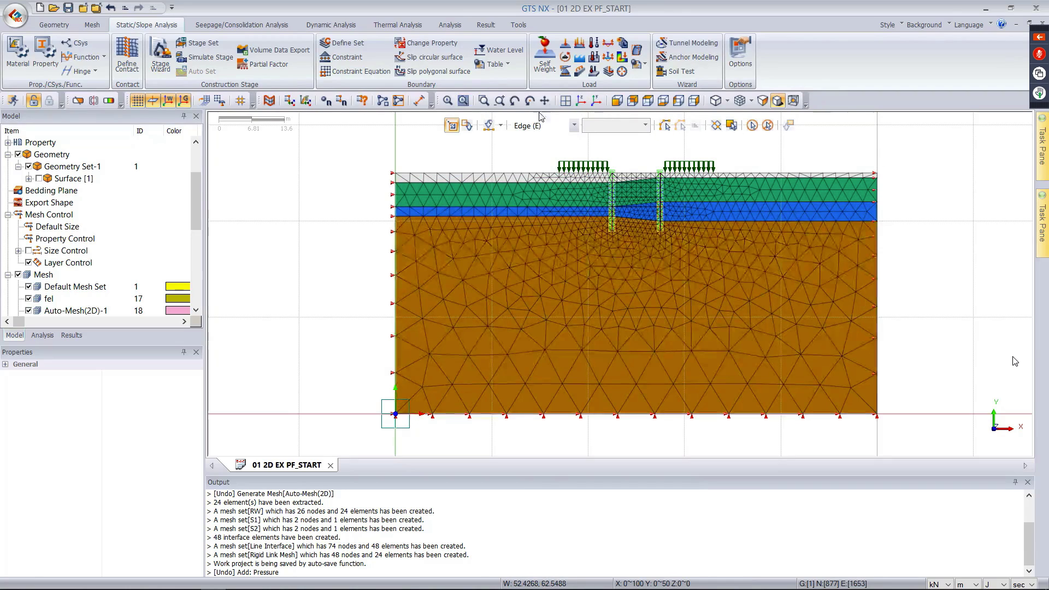
pyautogui.click(545, 54)
pyautogui.moveTo(98, 121); pyautogui.dragTo(264, 117)
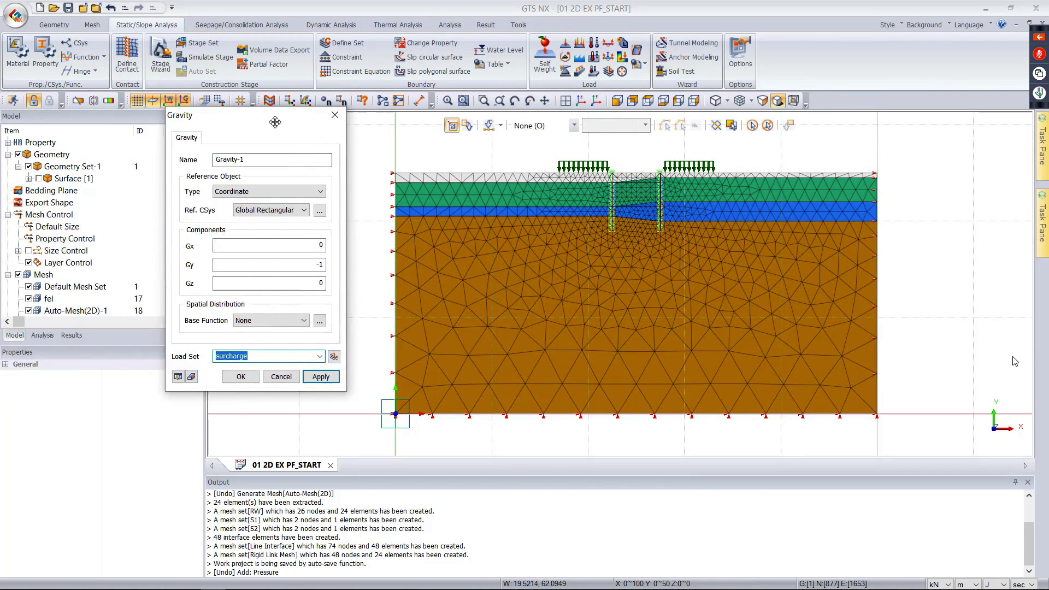
pyautogui.write('SW')
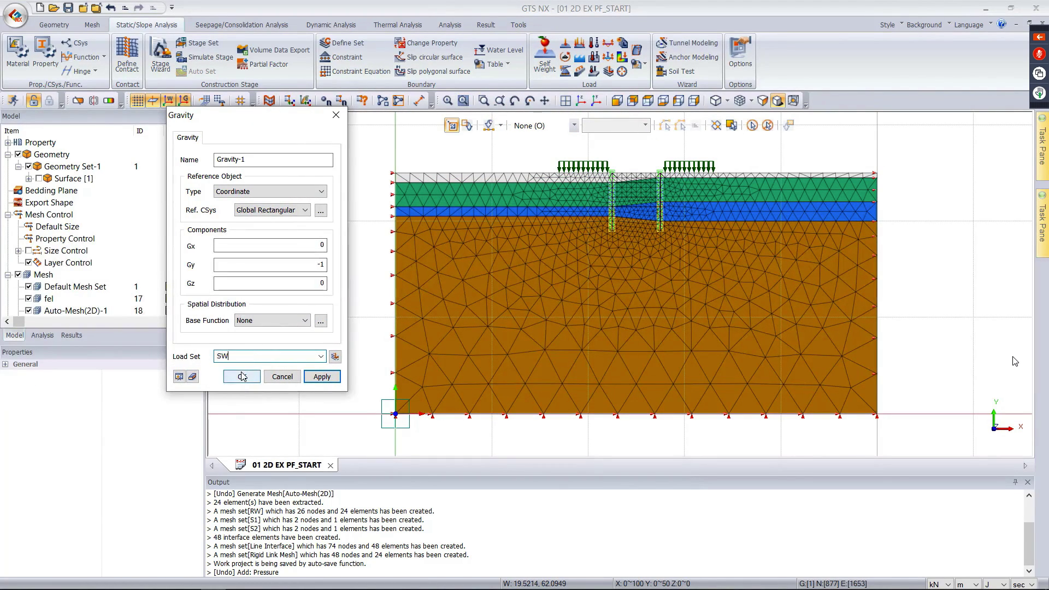
pyautogui.click(243, 377)
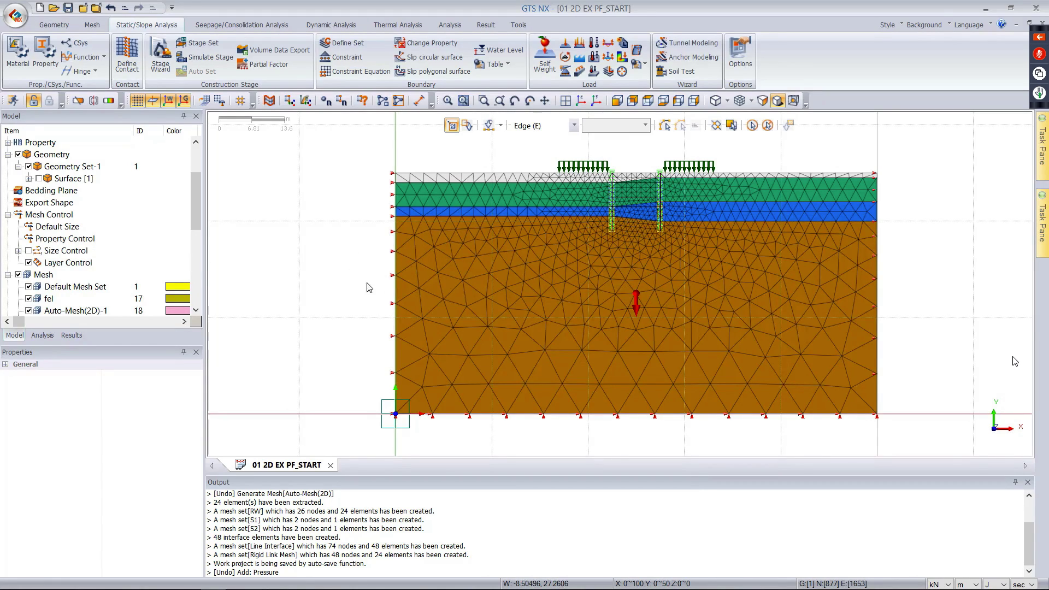
# - Start a partial factor set named DA1C1 and assign the Eurocode 7 - DA1, C1 database factors to it
pyautogui.scroll(-1, 365, 285)
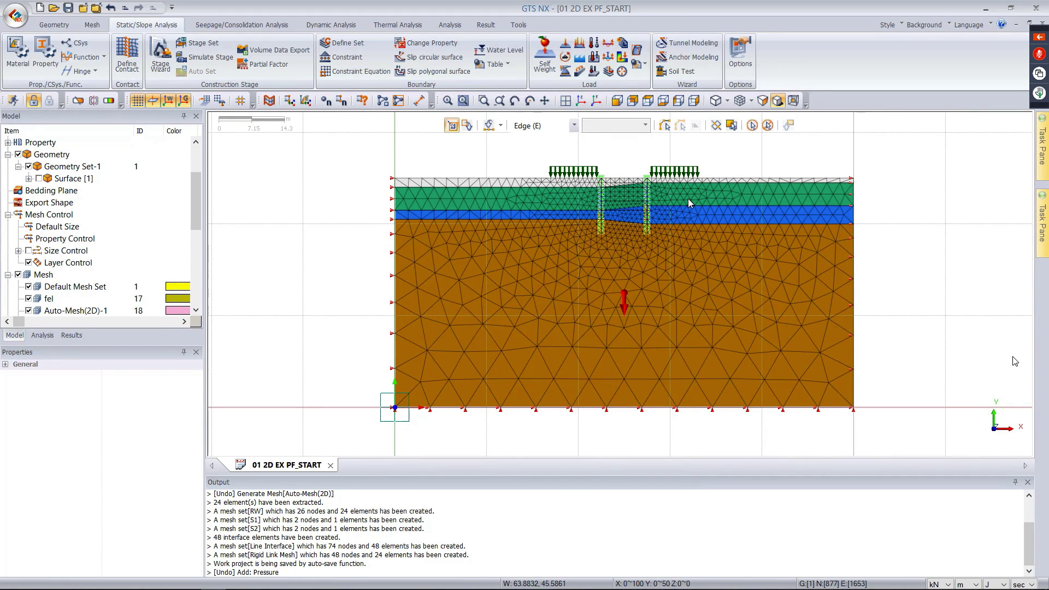
pyautogui.scroll(1, 630, 172)
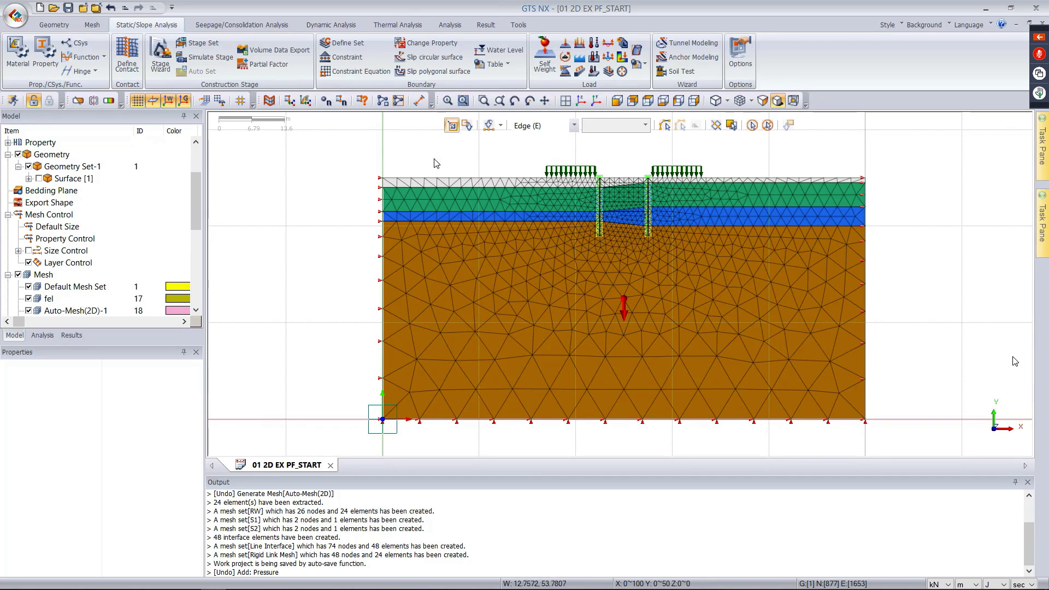
pyautogui.click(259, 70)
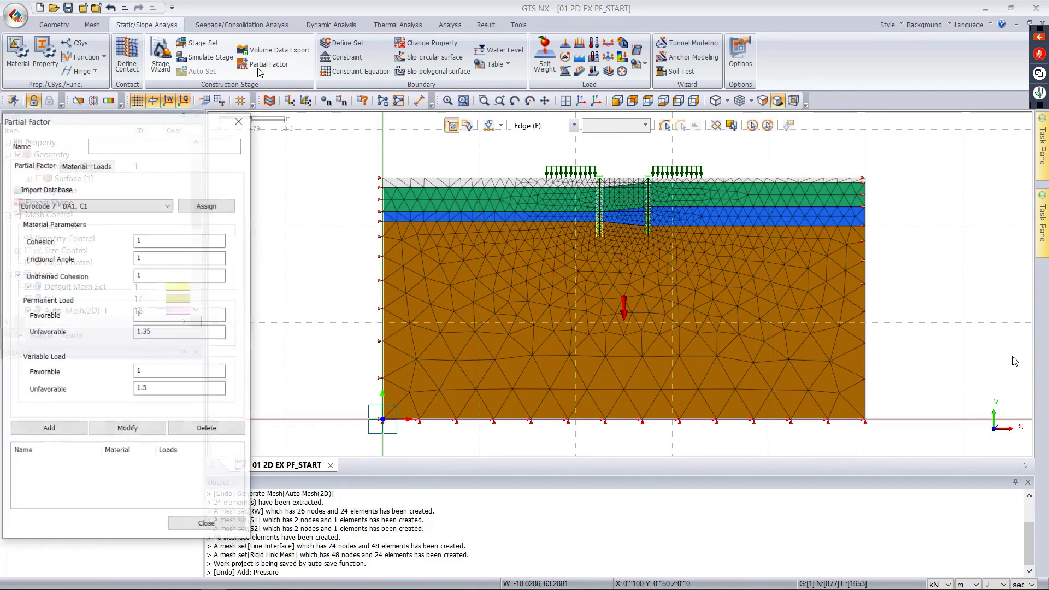
pyautogui.moveTo(115, 88); pyautogui.dragTo(313, 80)
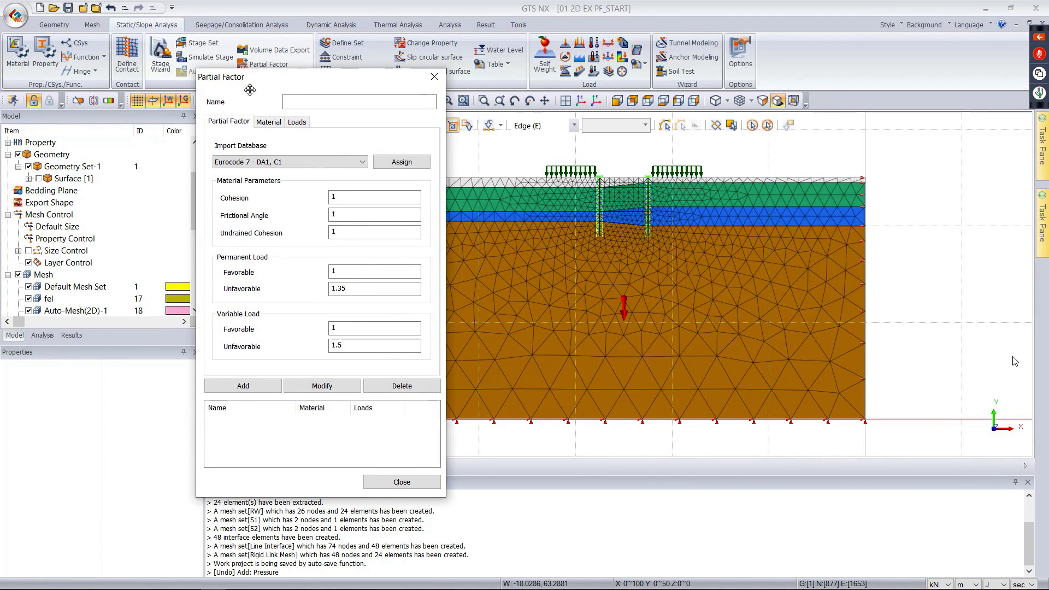
pyautogui.click(346, 164)
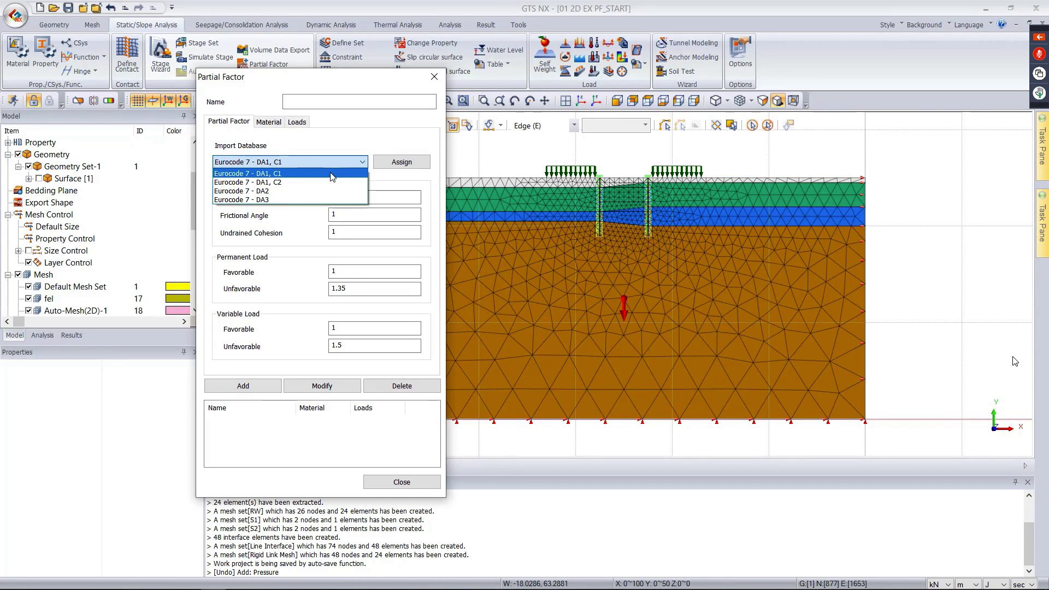
pyautogui.click(283, 174)
pyautogui.click(399, 162)
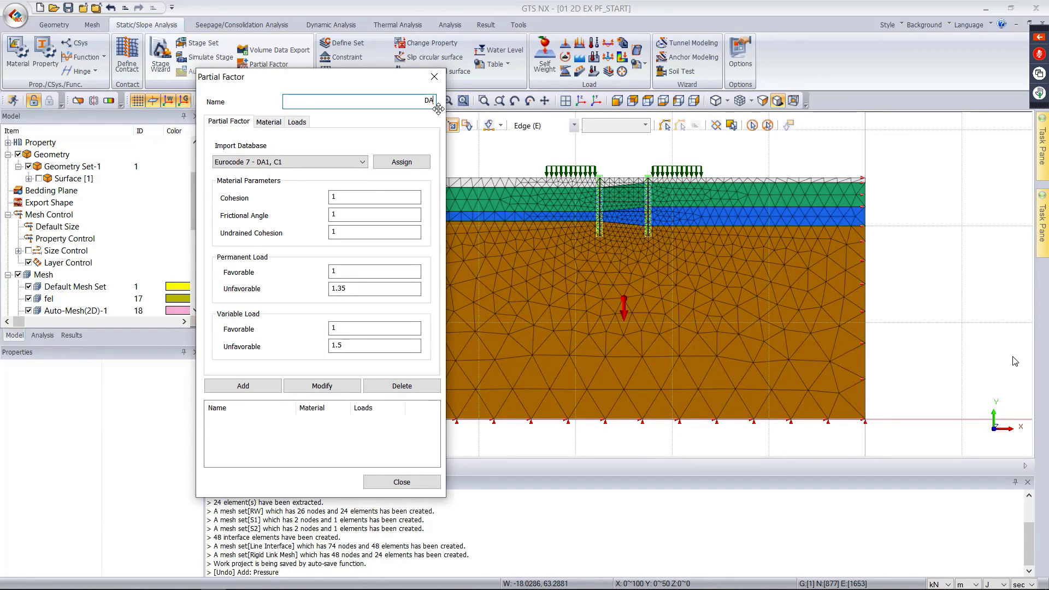
pyautogui.click(423, 161)
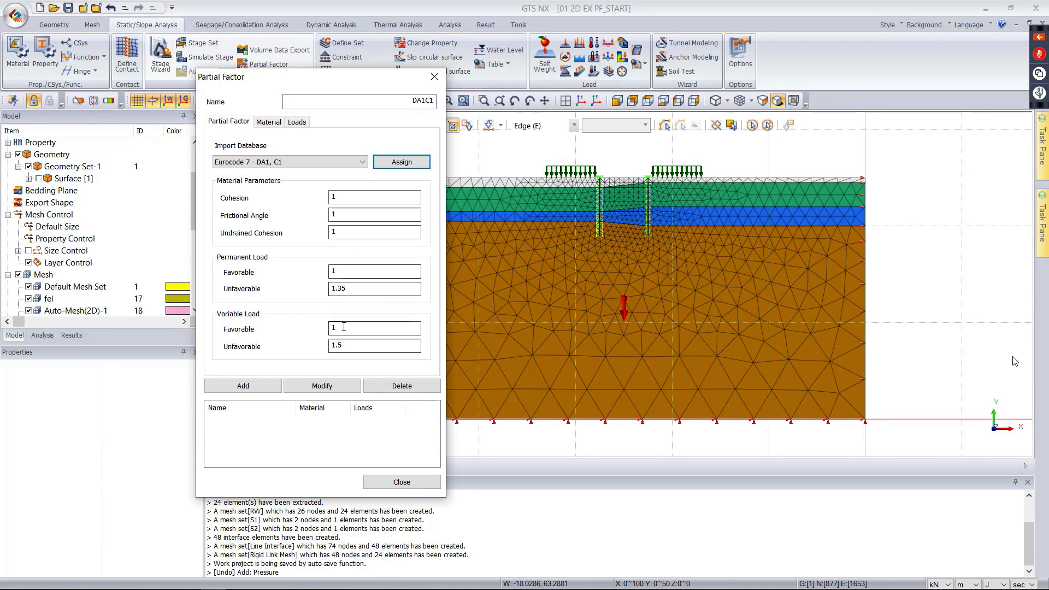
# - Include the ground materials Fill, OA(D), OA(B) and OA(A) in the DA1C1 partial factor set
pyautogui.click(268, 122)
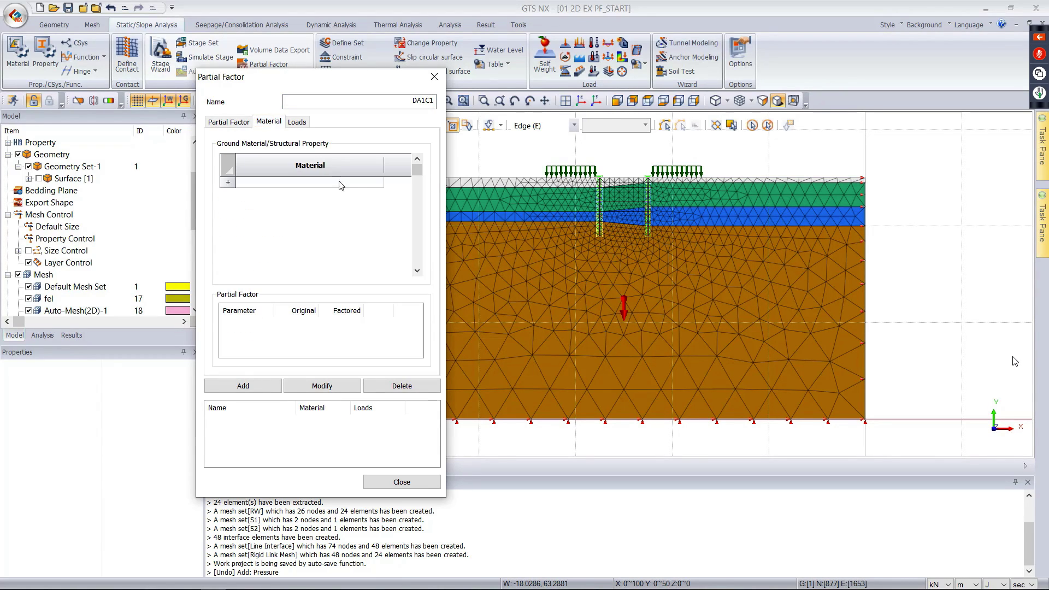
pyautogui.click(340, 185)
pyautogui.click(379, 183)
pyautogui.click(360, 192)
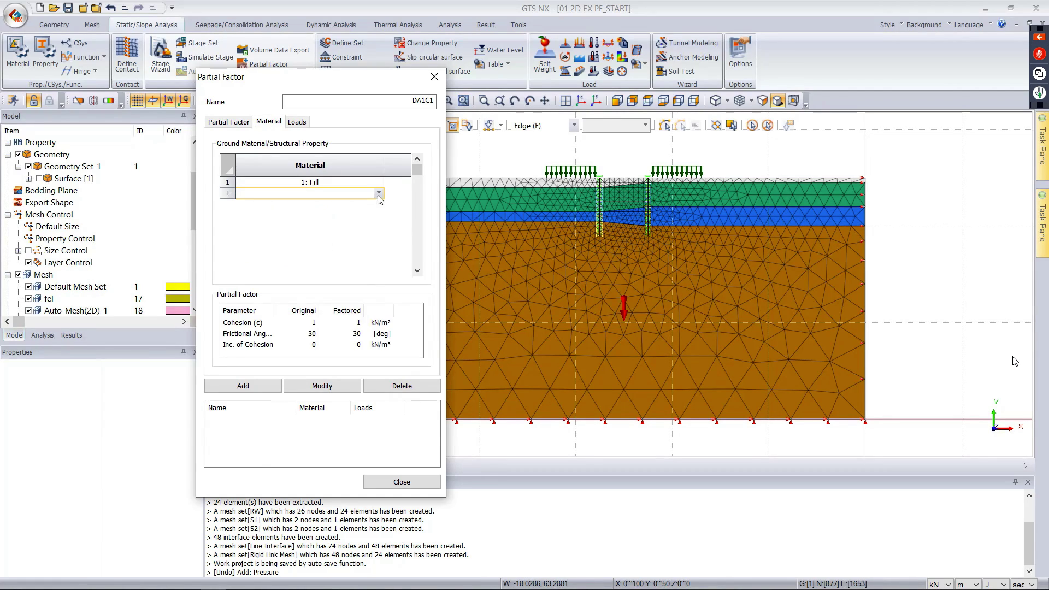
pyautogui.click(378, 195)
pyautogui.click(378, 195)
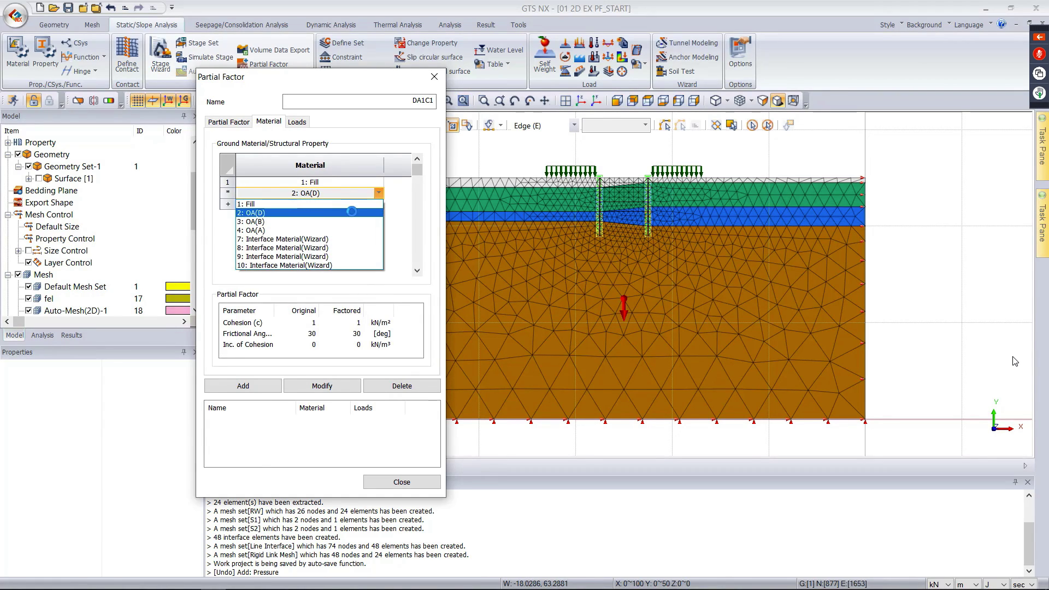
pyautogui.click(352, 212)
pyautogui.click(351, 205)
pyautogui.click(345, 232)
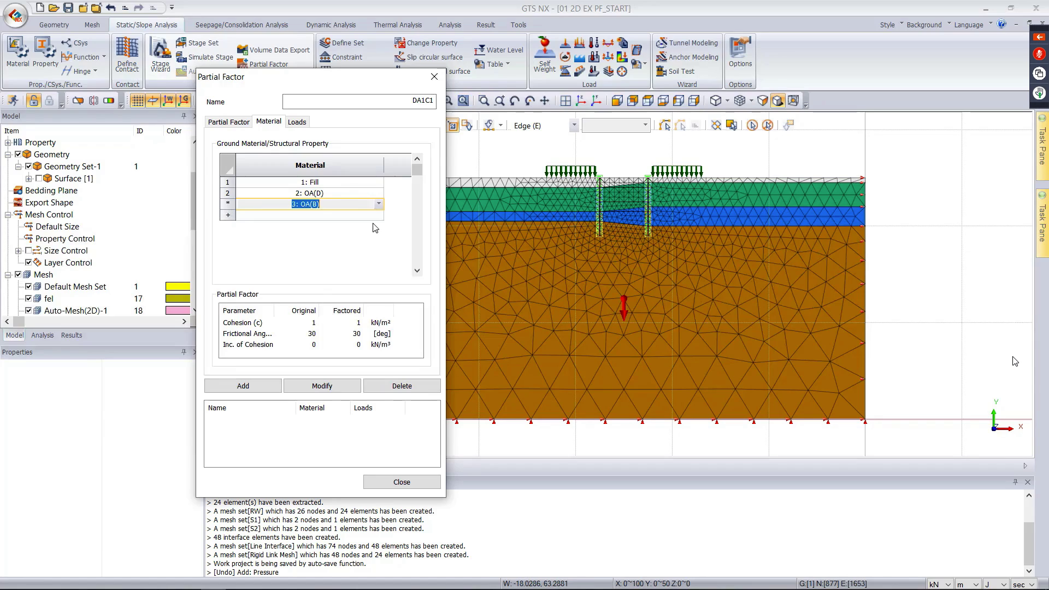
pyautogui.click(376, 216)
pyautogui.click(379, 214)
pyautogui.click(361, 250)
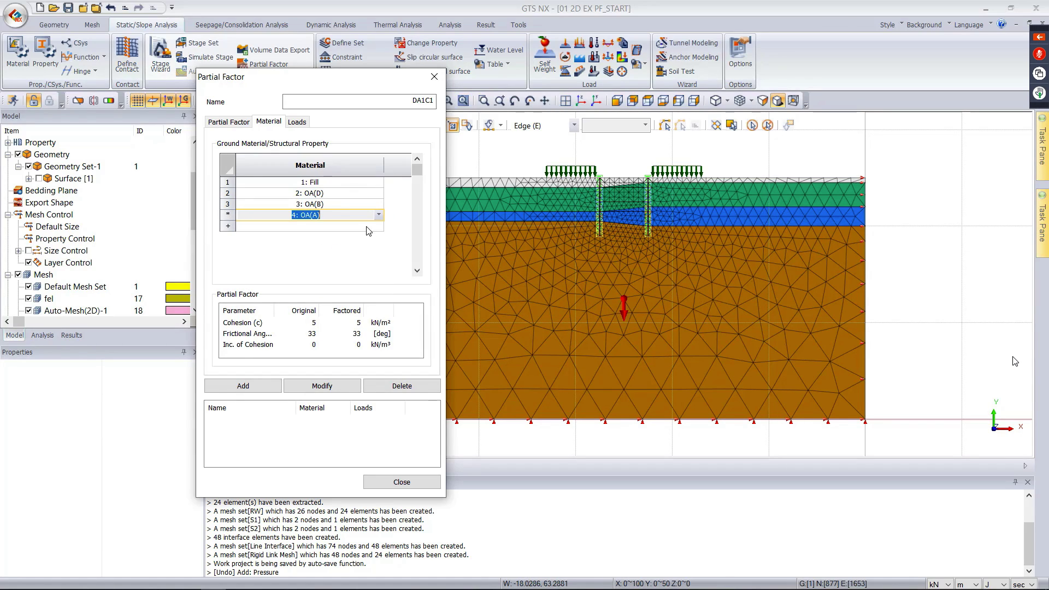
# - Include the wizard interface materials 7, 8, 9 and 10 in the DA1C1 partial factor set
pyautogui.click(378, 226)
pyautogui.click(378, 225)
pyautogui.click(359, 263)
pyautogui.click(377, 240)
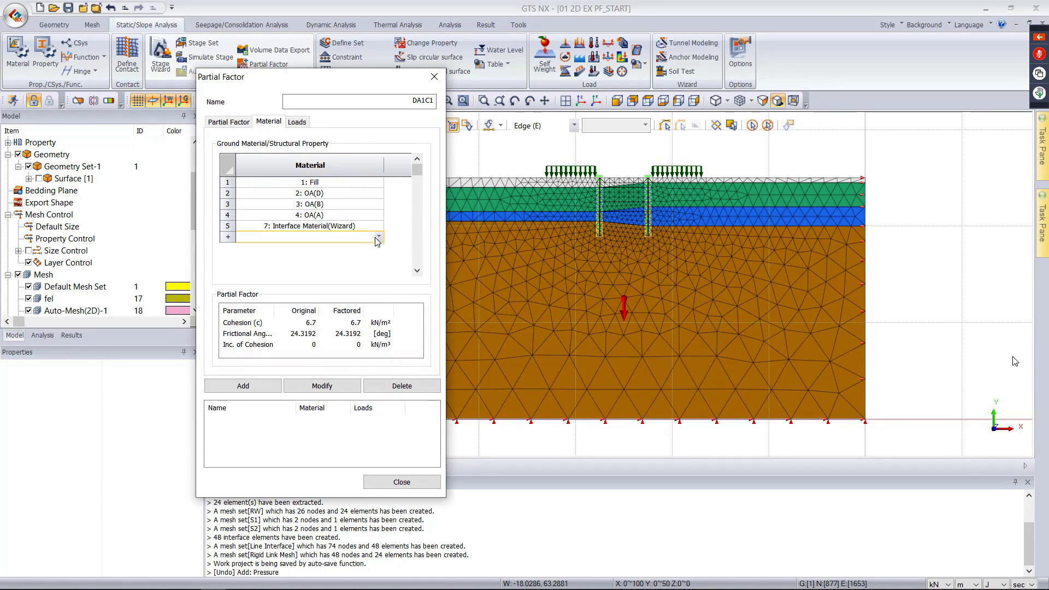
pyautogui.click(377, 241)
pyautogui.click(355, 280)
pyautogui.click(380, 251)
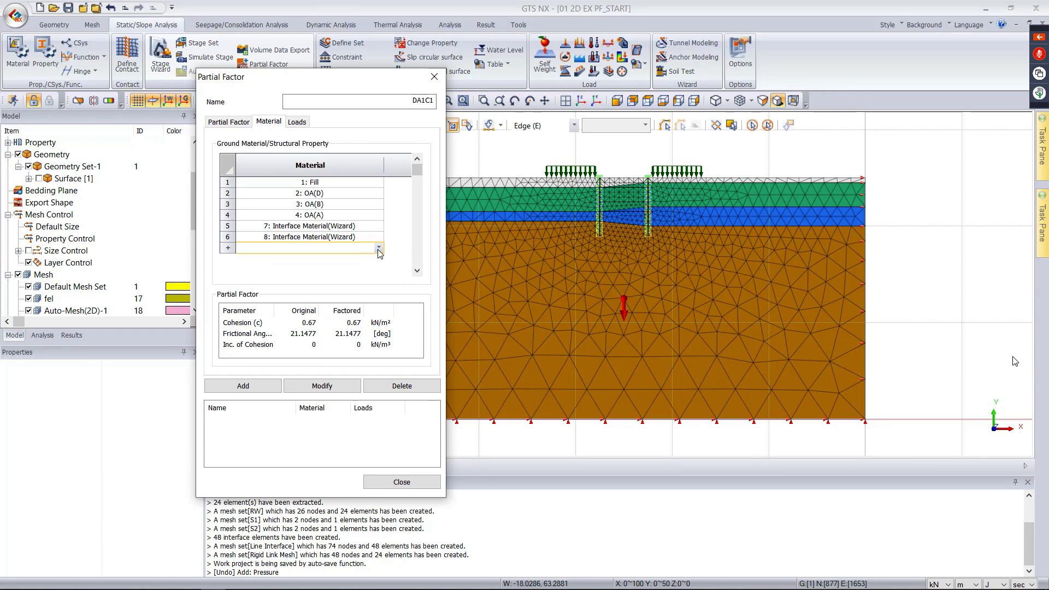
pyautogui.click(378, 249)
pyautogui.click(331, 306)
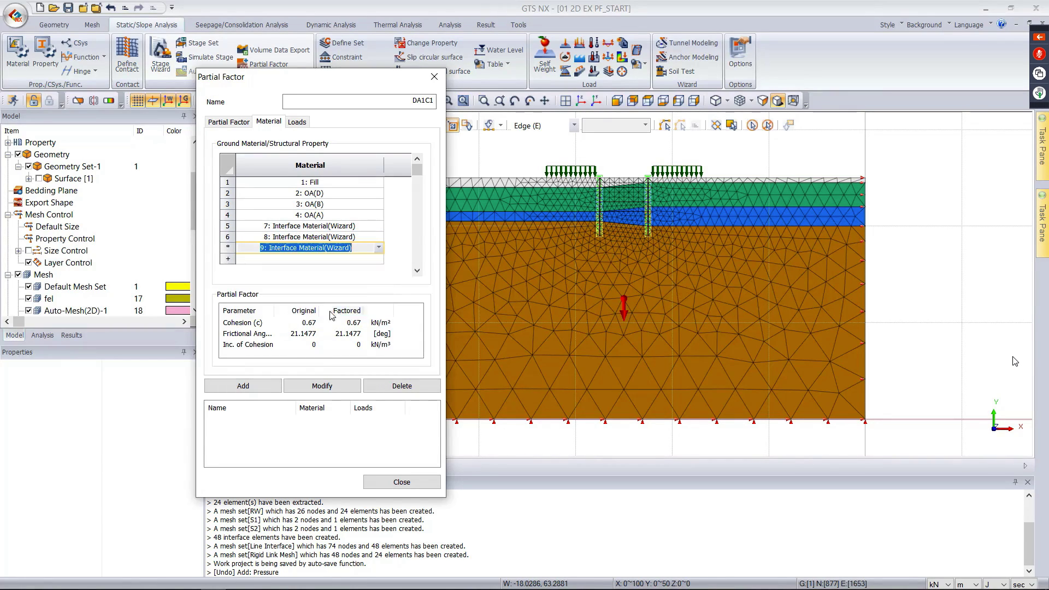
pyautogui.click(378, 259)
pyautogui.click(379, 259)
pyautogui.click(331, 319)
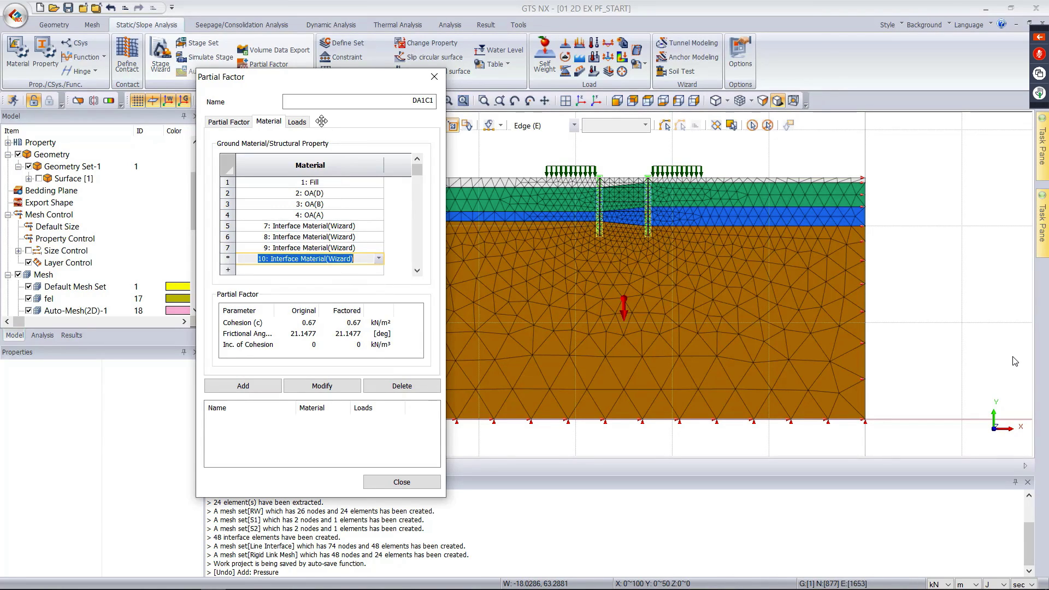
# - Include the surcharge load with the Permanent-Favorable factor and add the DA1C1 set to the list
pyautogui.click(299, 122)
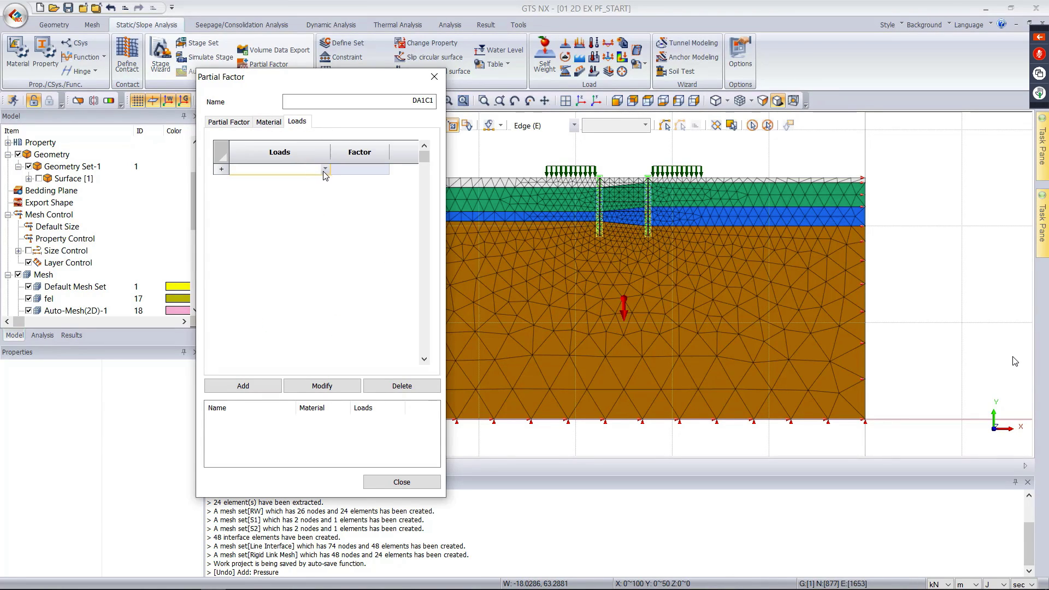
pyautogui.click(324, 169)
pyautogui.click(290, 180)
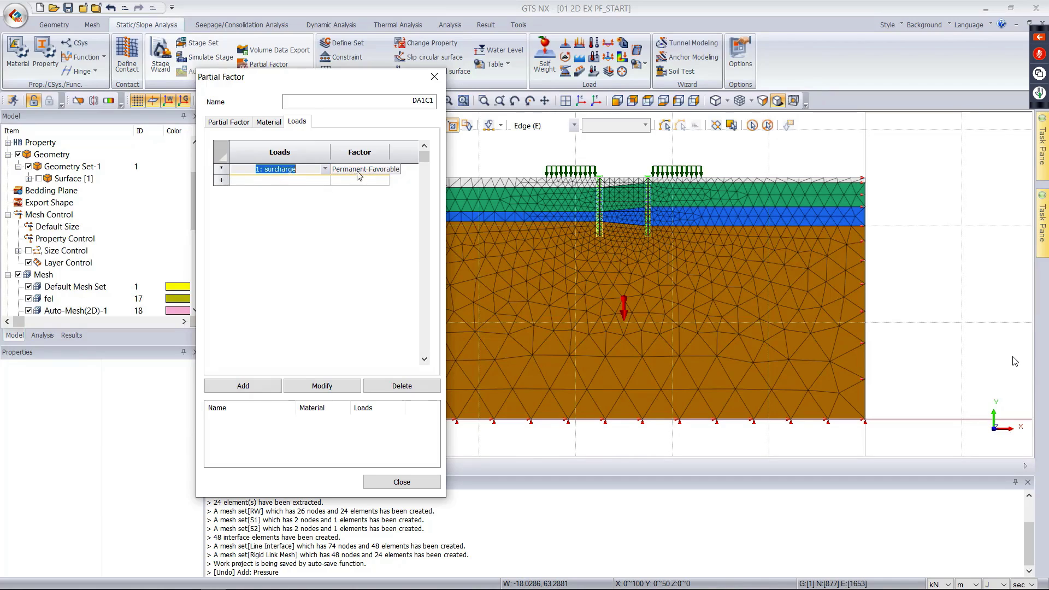
pyautogui.click(359, 173)
pyautogui.click(384, 170)
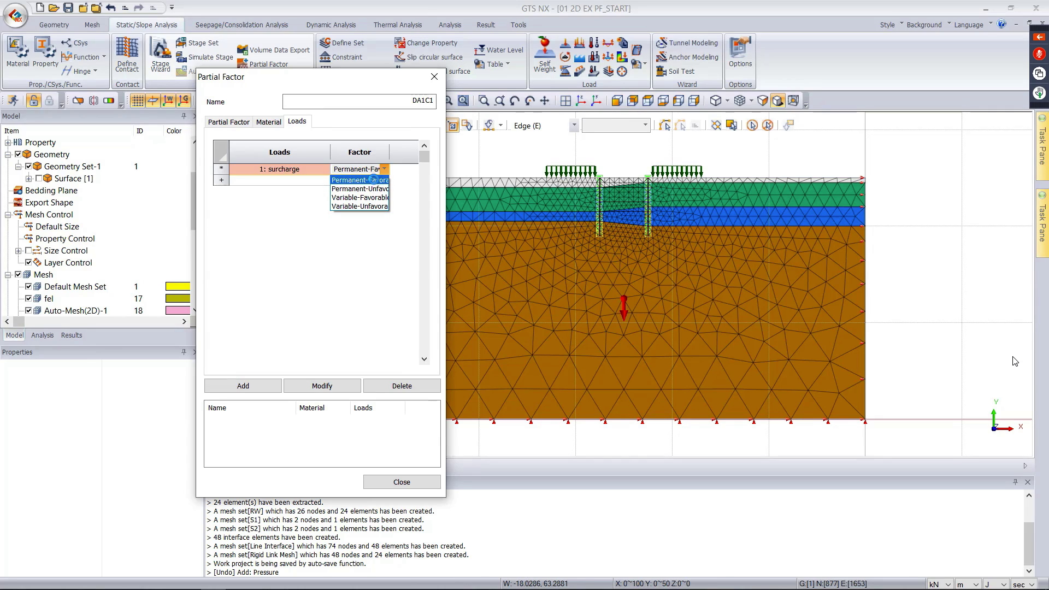
pyautogui.click(375, 258)
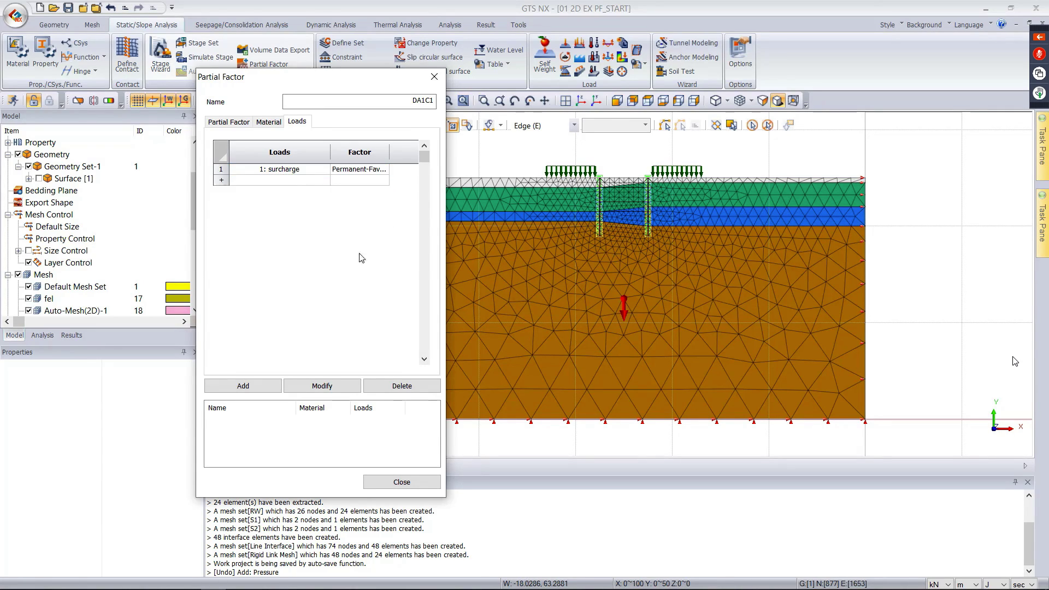
pyautogui.click(261, 124)
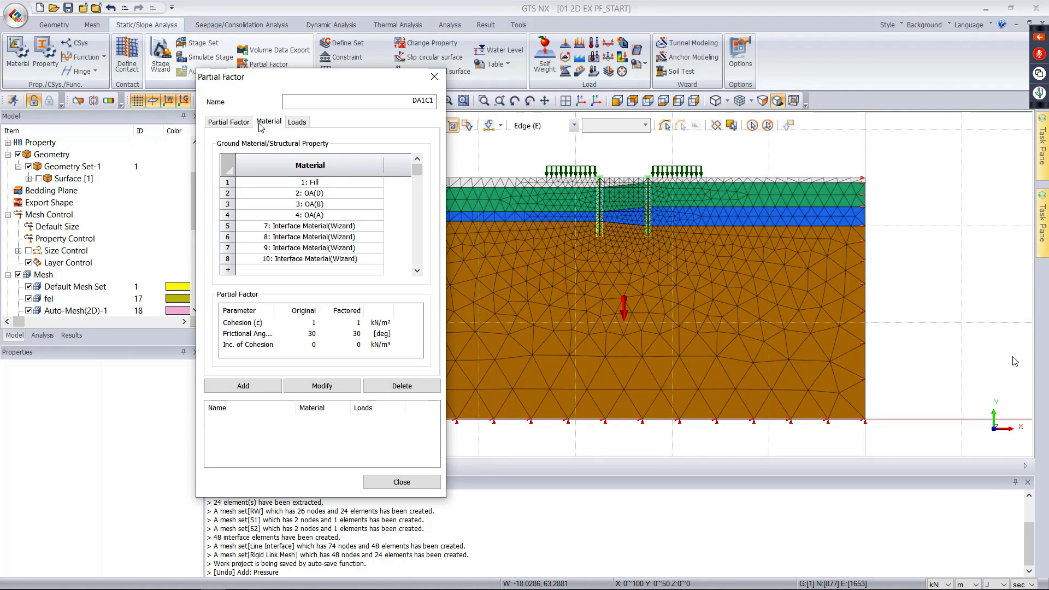
pyautogui.click(298, 123)
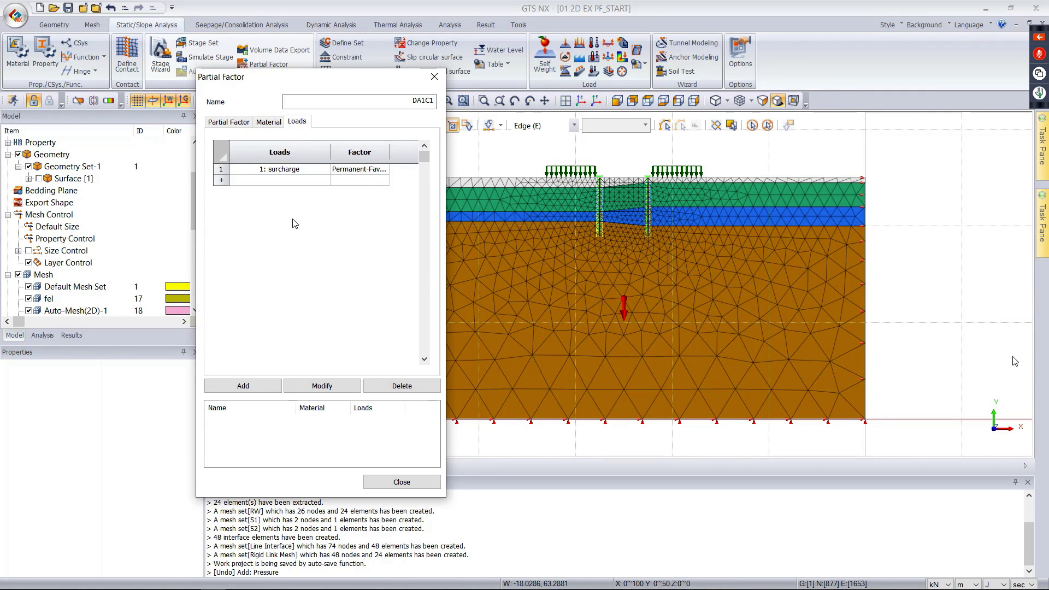
pyautogui.click(258, 388)
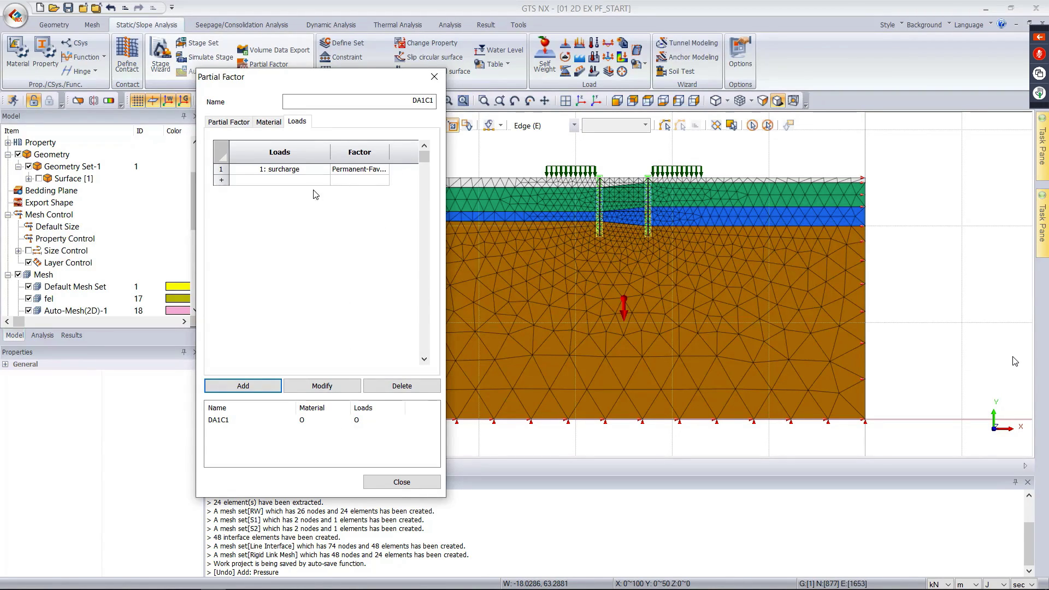
# - Rename the partial factor set as DA1C2 and assign the Eurocode 7 - DA1, C2 database factors to it
pyautogui.click(242, 125)
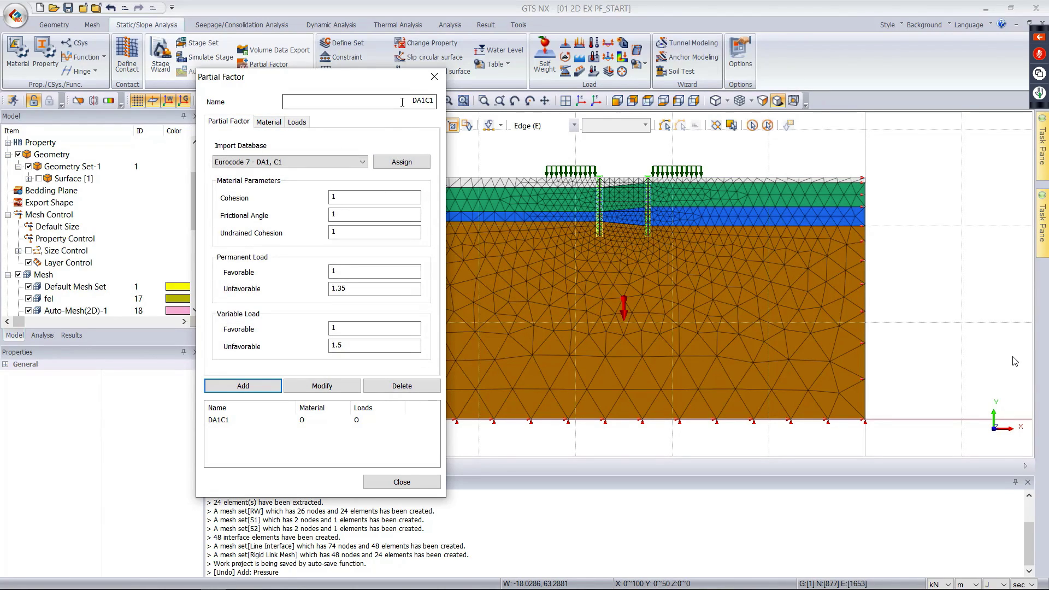
pyautogui.moveTo(411, 102); pyautogui.dragTo(439, 124)
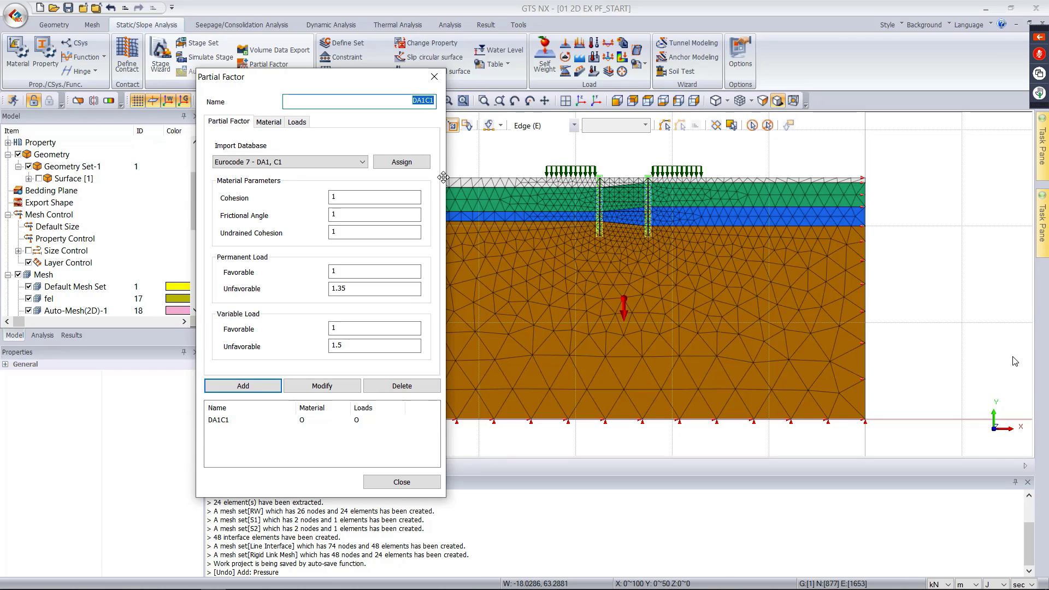
pyautogui.write('D')
pyautogui.click(337, 162)
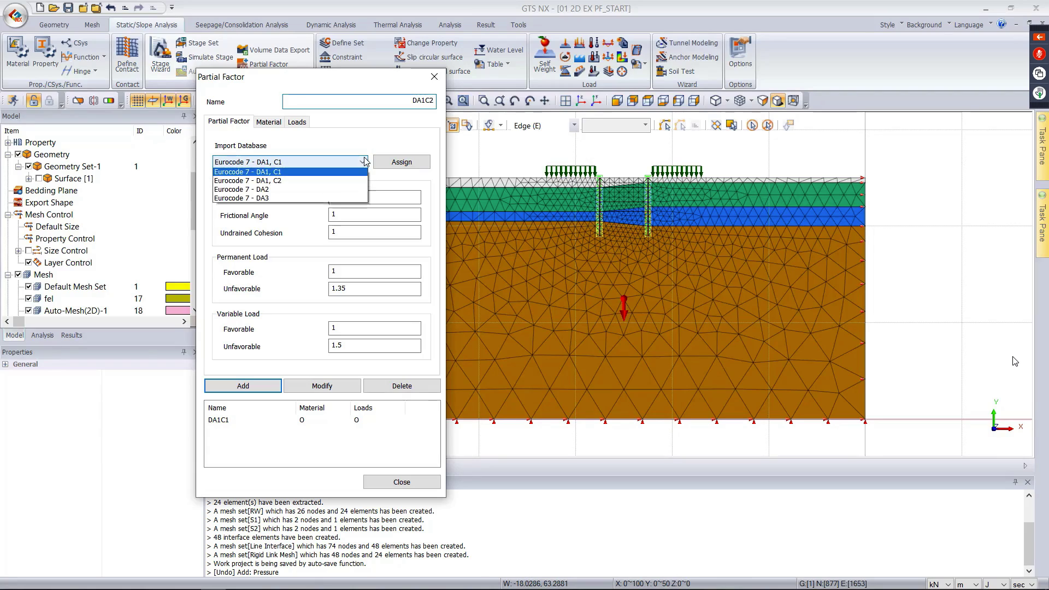
pyautogui.click(333, 183)
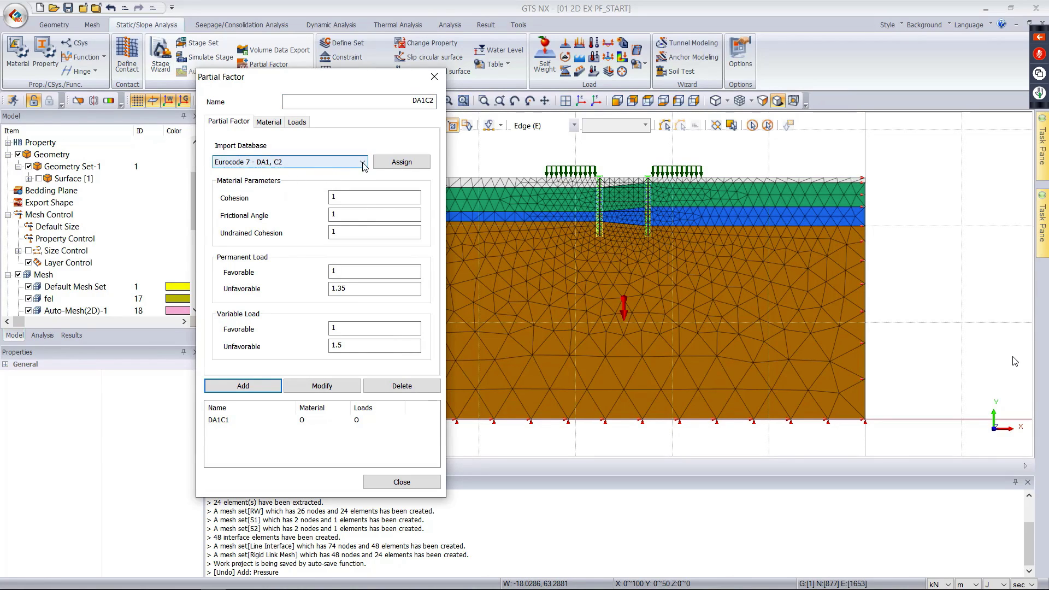
pyautogui.click(402, 163)
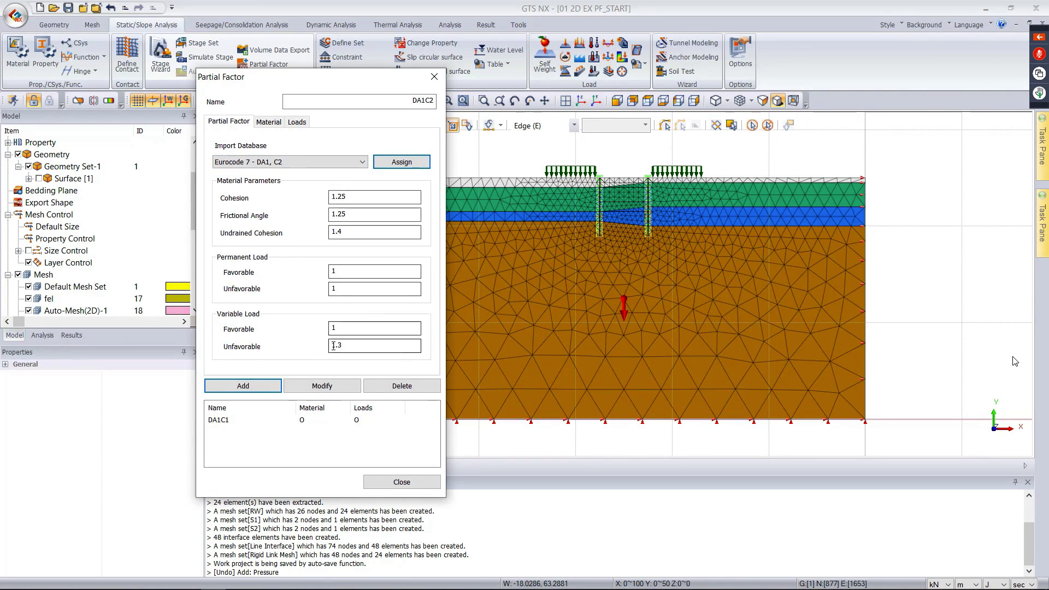
# - Examine the original and factored strength parameters of each ground and interface material in the DA1C2 set
pyautogui.click(270, 124)
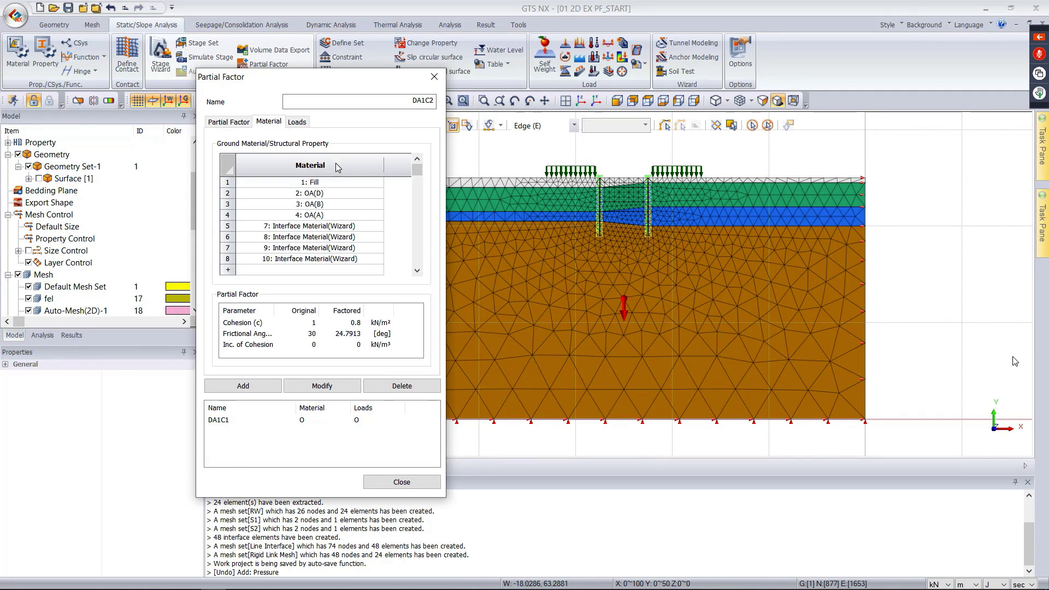
pyautogui.click(344, 193)
pyautogui.click(344, 185)
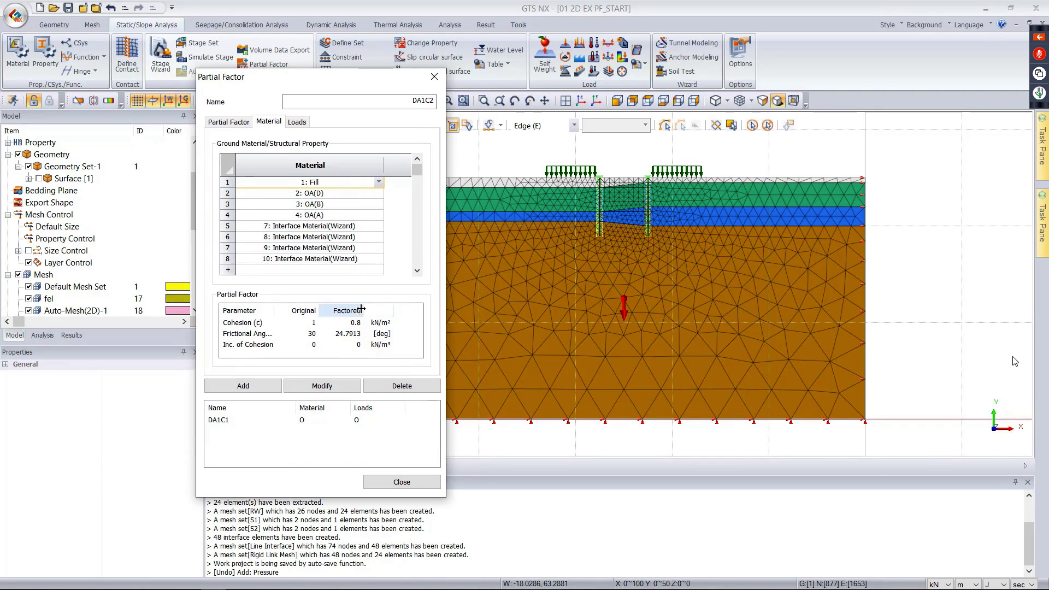
pyautogui.click(337, 197)
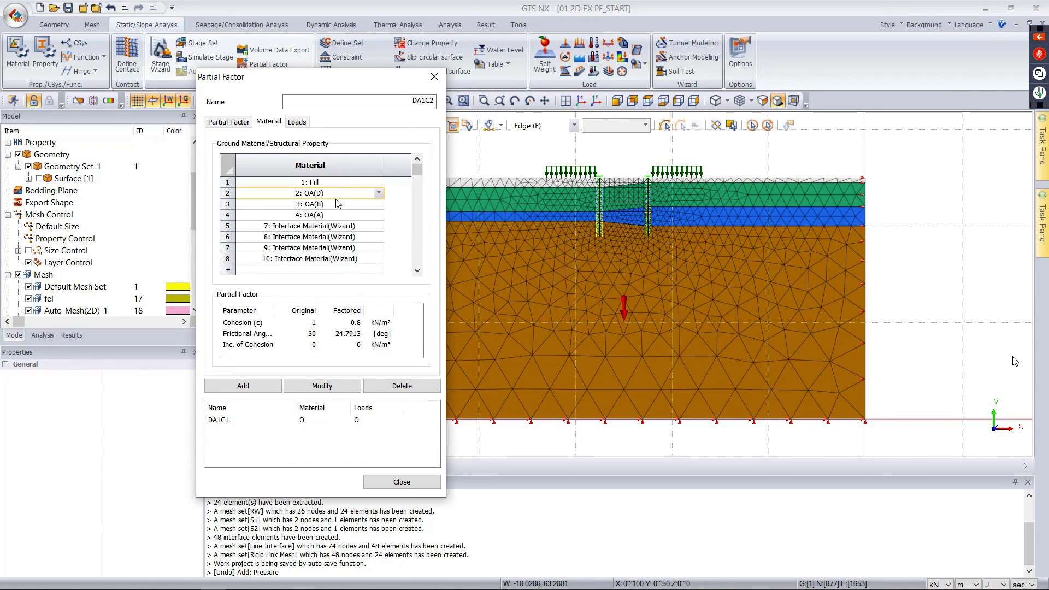
pyautogui.click(337, 207)
pyautogui.click(337, 214)
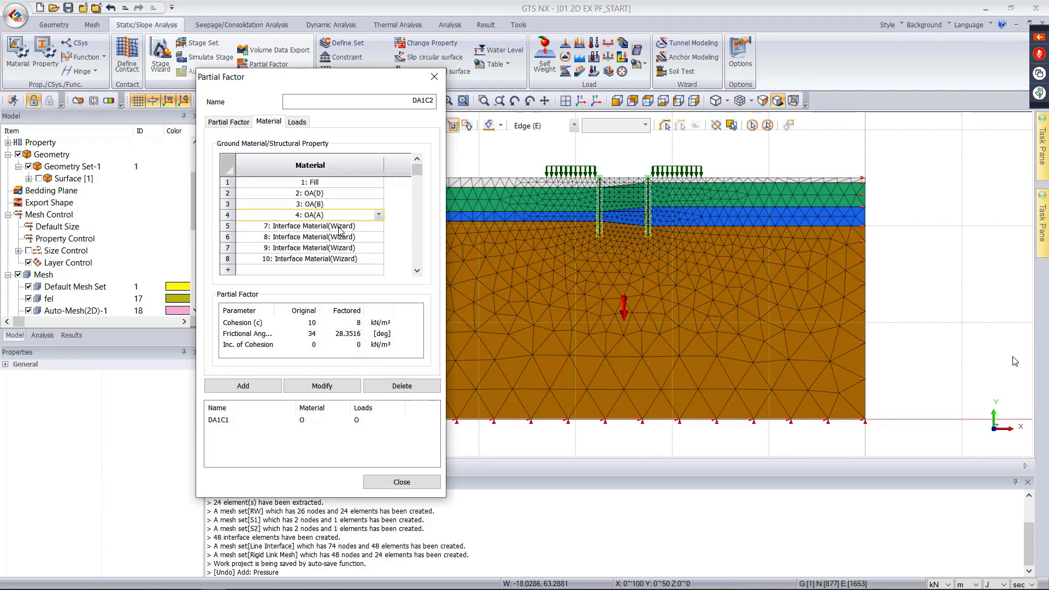
pyautogui.click(339, 226)
pyautogui.click(343, 237)
pyautogui.click(346, 248)
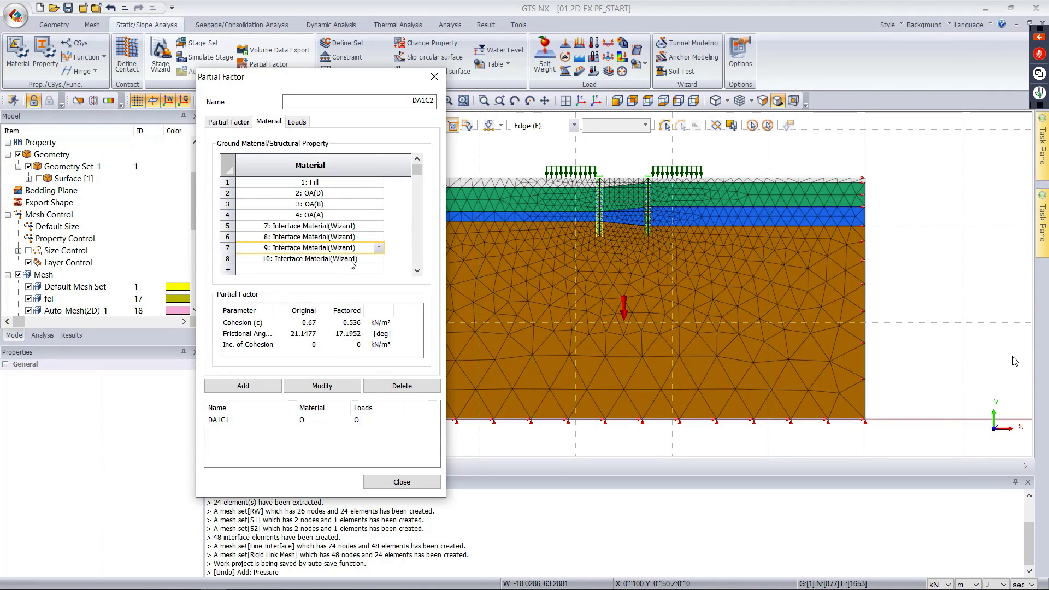
pyautogui.click(351, 261)
# - Add the DA1C2 partial factor set to the list, keeping the surcharge load assignment
pyautogui.click(299, 122)
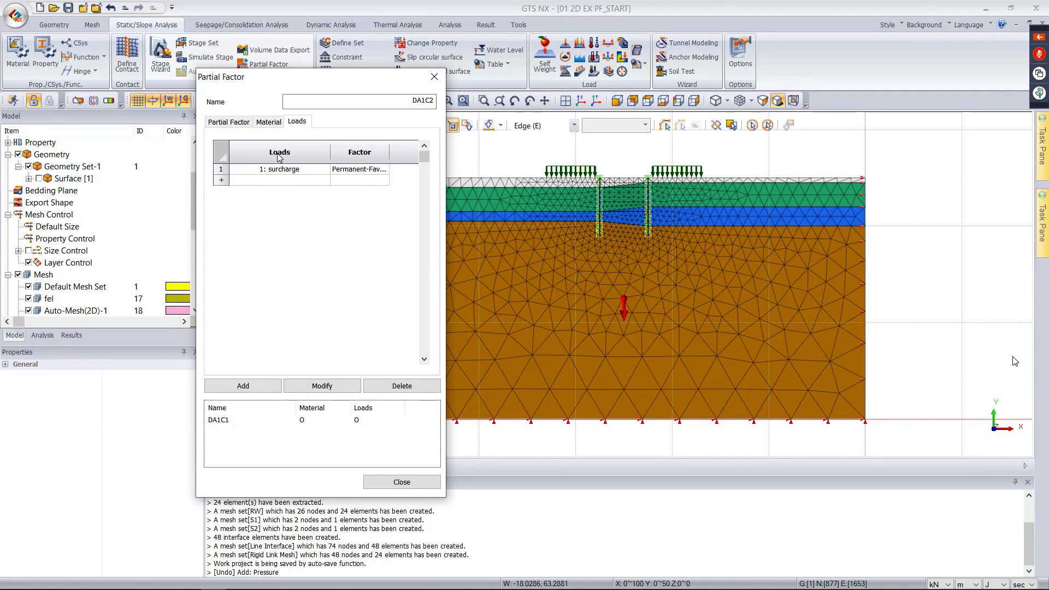
pyautogui.click(261, 385)
pyautogui.click(229, 122)
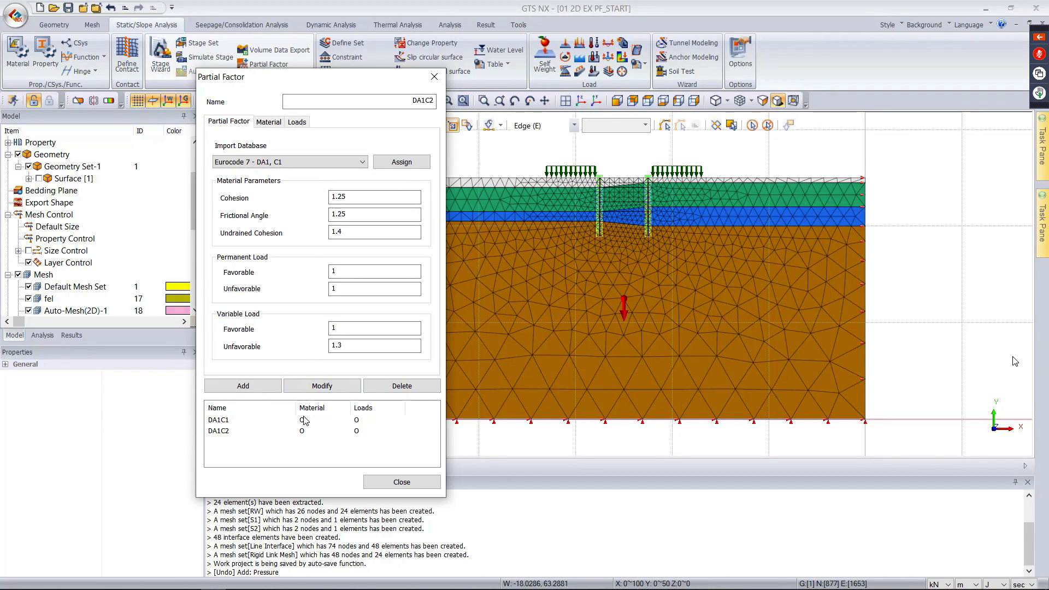
# - Review the material and factor settings of the DA1C1 set and close the Partial Factor dialog
pyautogui.click(300, 421)
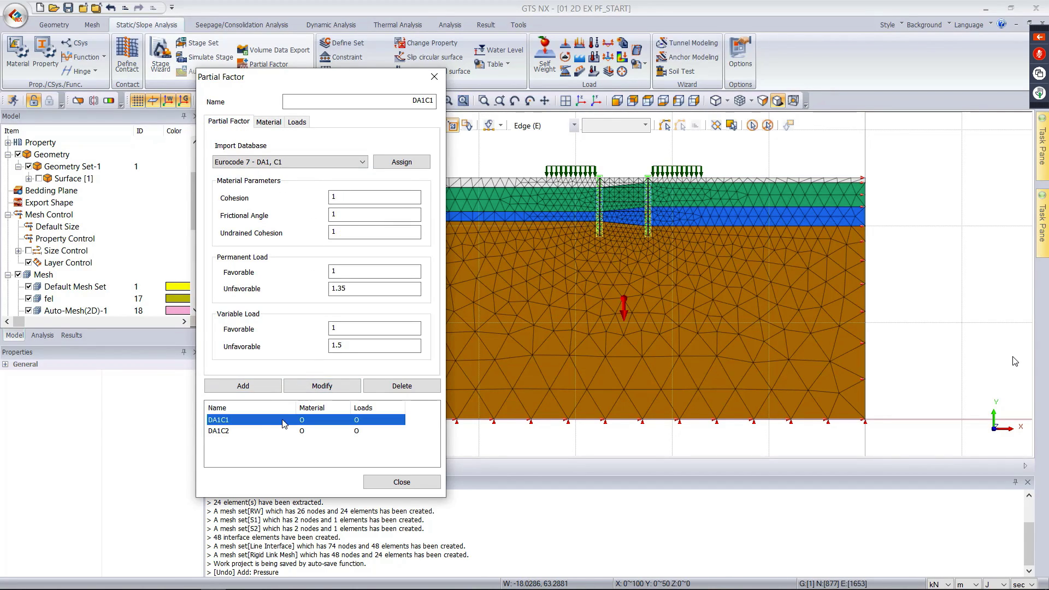
pyautogui.click(275, 123)
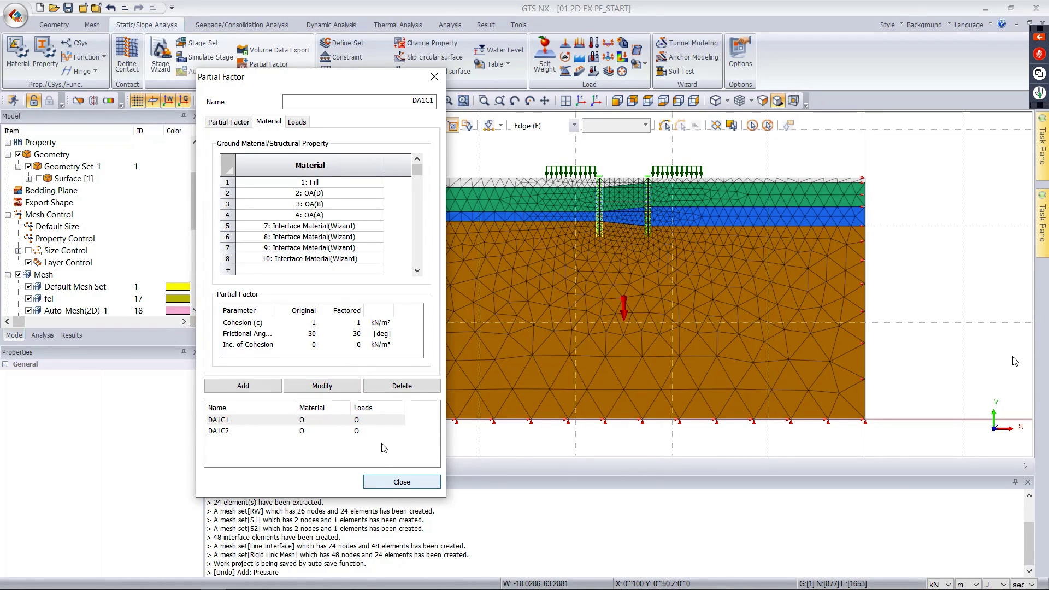
pyautogui.click(243, 123)
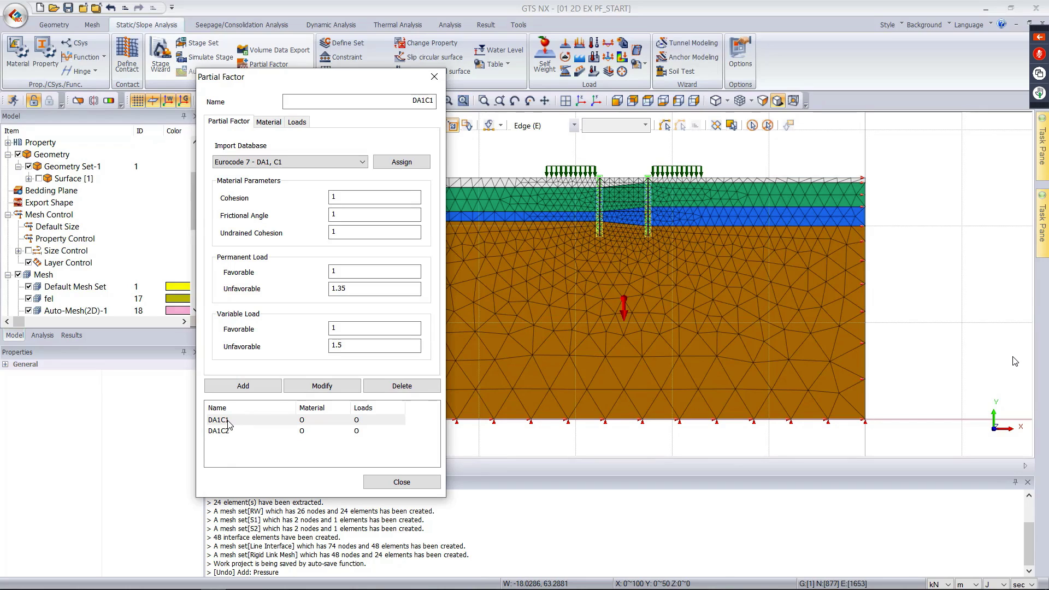
pyautogui.click(387, 486)
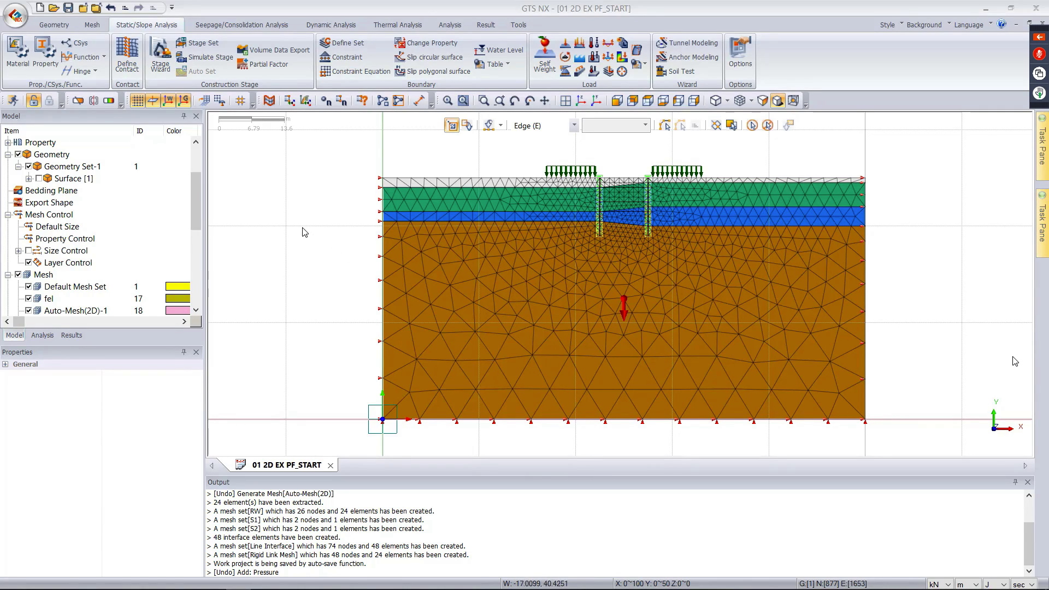
# - Open the prepared 02 2D EX PF_GEOMETRY, 03 2D EX PF_MESH and 04 2D EX PF_ANALYSIS model files from File Explorer in GTS NX
pyautogui.click(324, 267)
pyautogui.hotkey('alt', 'Tab')
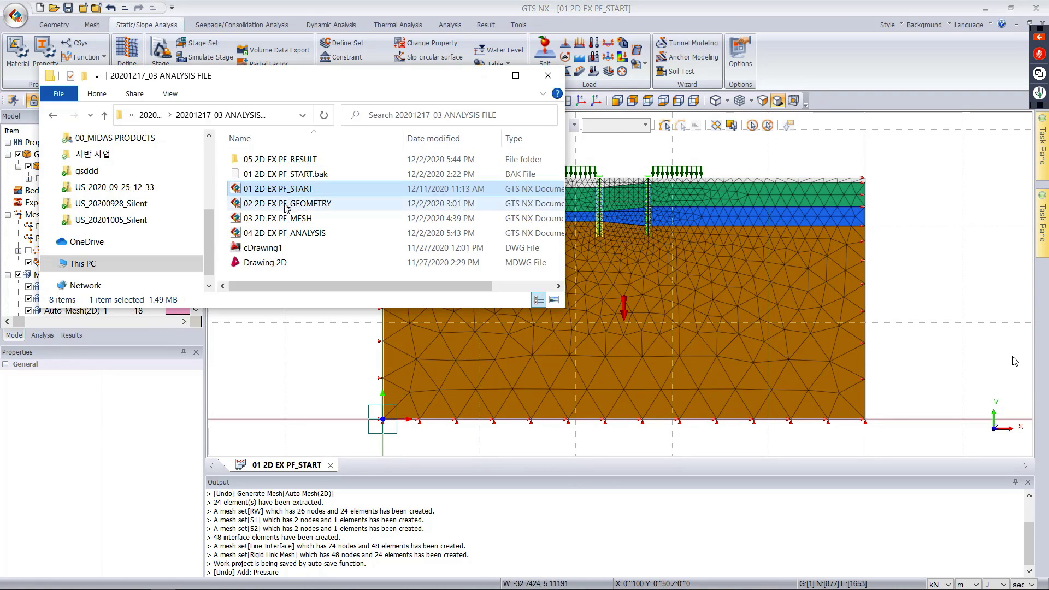
pyautogui.click(285, 210)
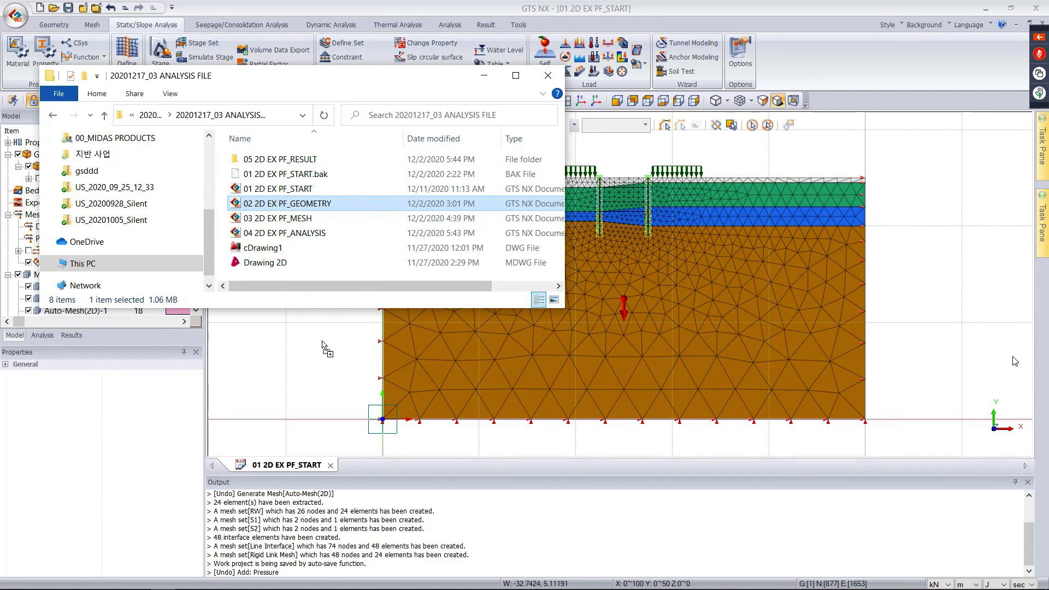
pyautogui.moveTo(298, 218); pyautogui.dragTo(366, 389)
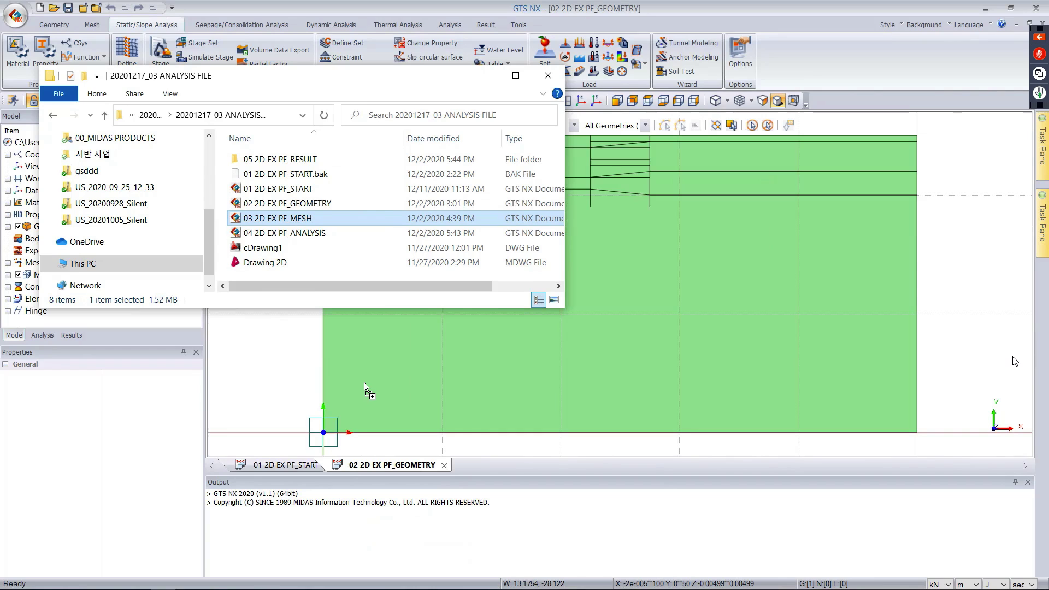
pyautogui.click(284, 233)
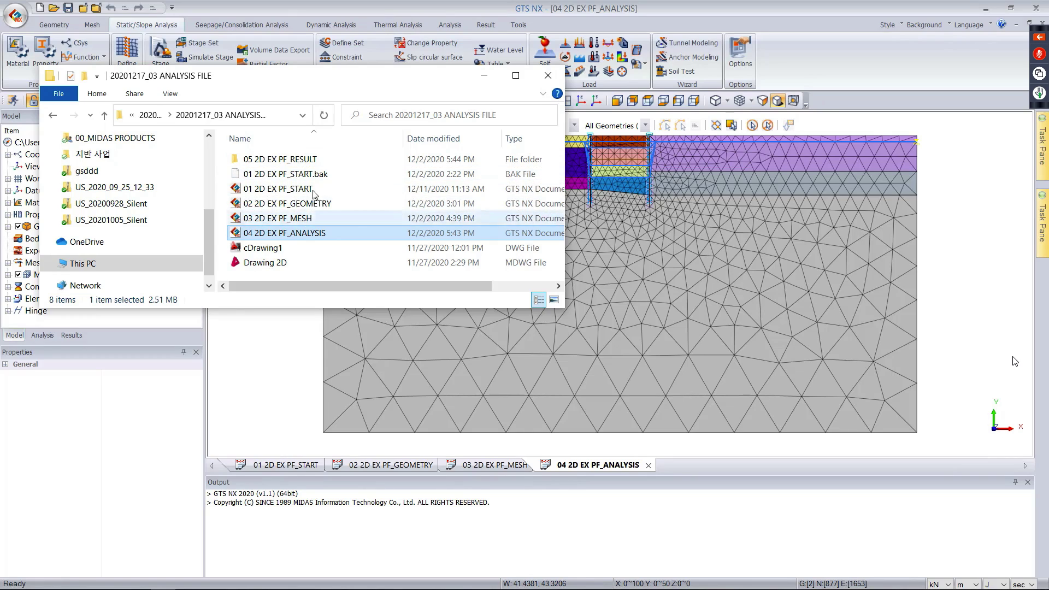
pyautogui.click(484, 75)
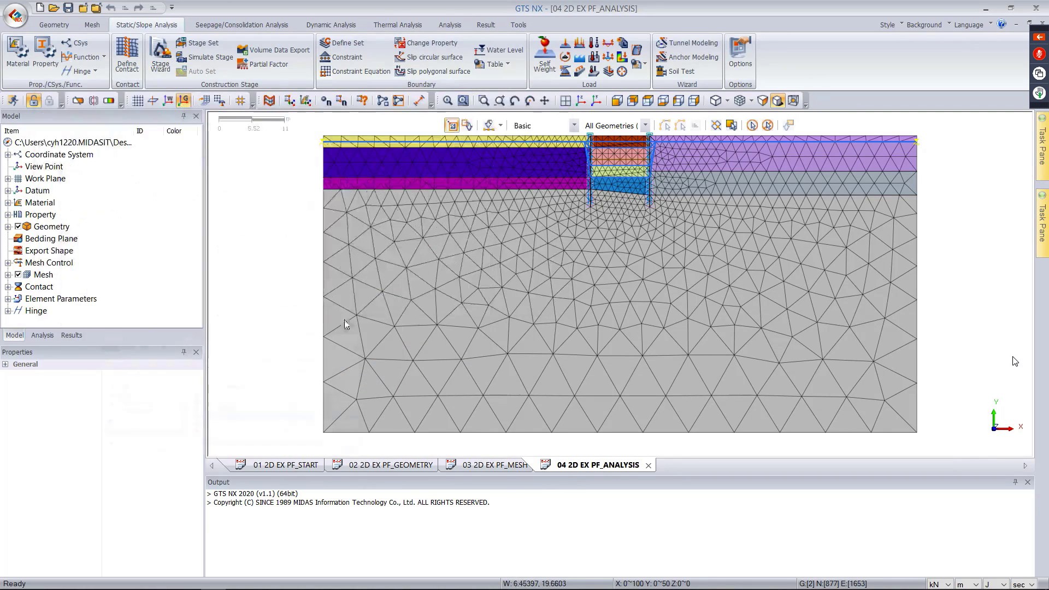
# - Look through the opened geometry and mesh models, close 02 2D EX PF_GEOMETRY and return to 01 2D EX PF_START
pyautogui.click(334, 469)
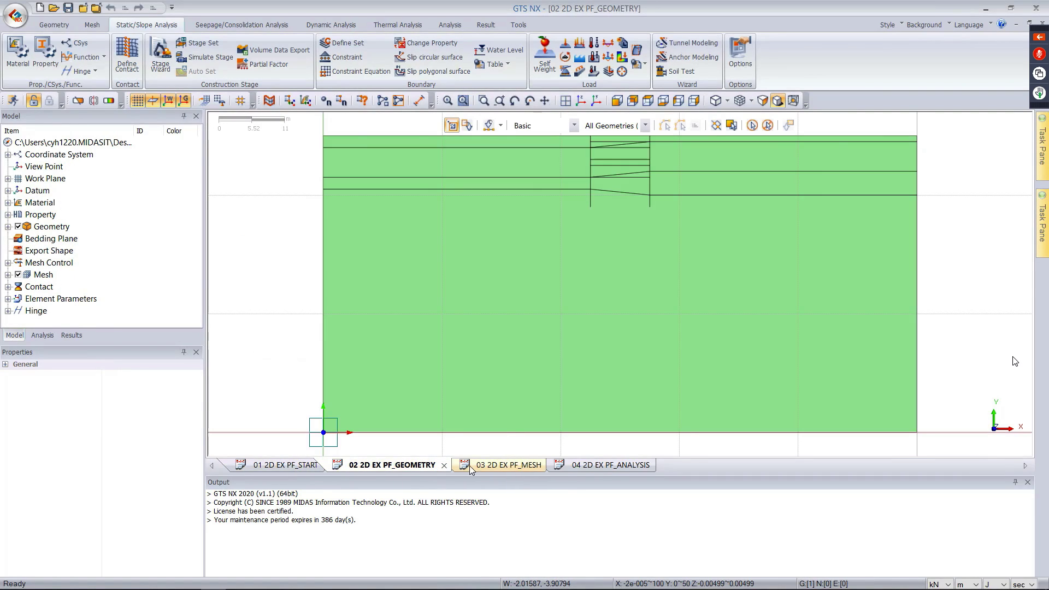
pyautogui.click(509, 471)
pyautogui.click(604, 469)
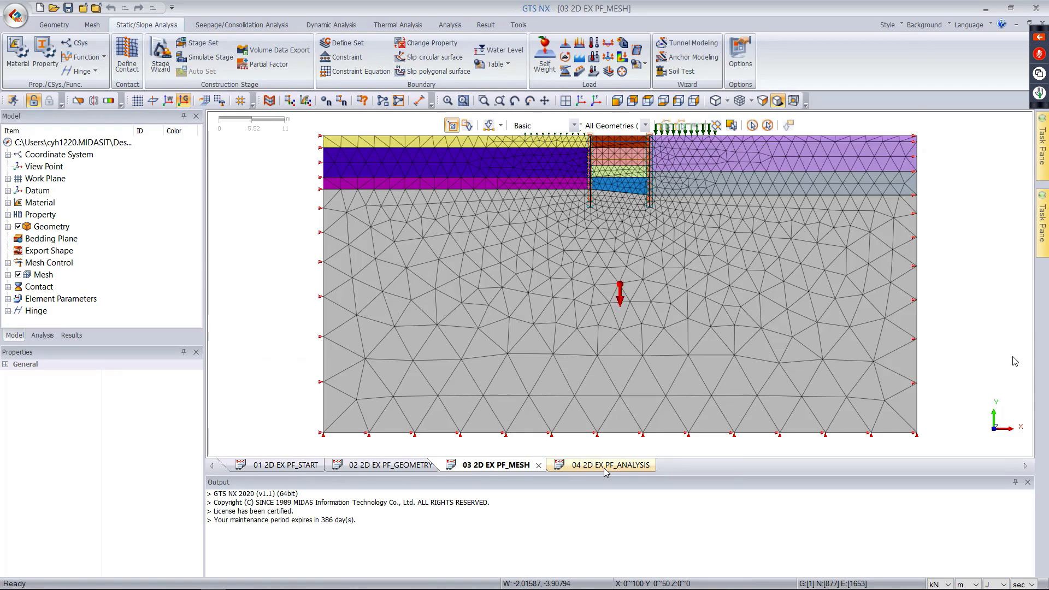
pyautogui.click(433, 469)
pyautogui.click(444, 465)
pyautogui.click(286, 465)
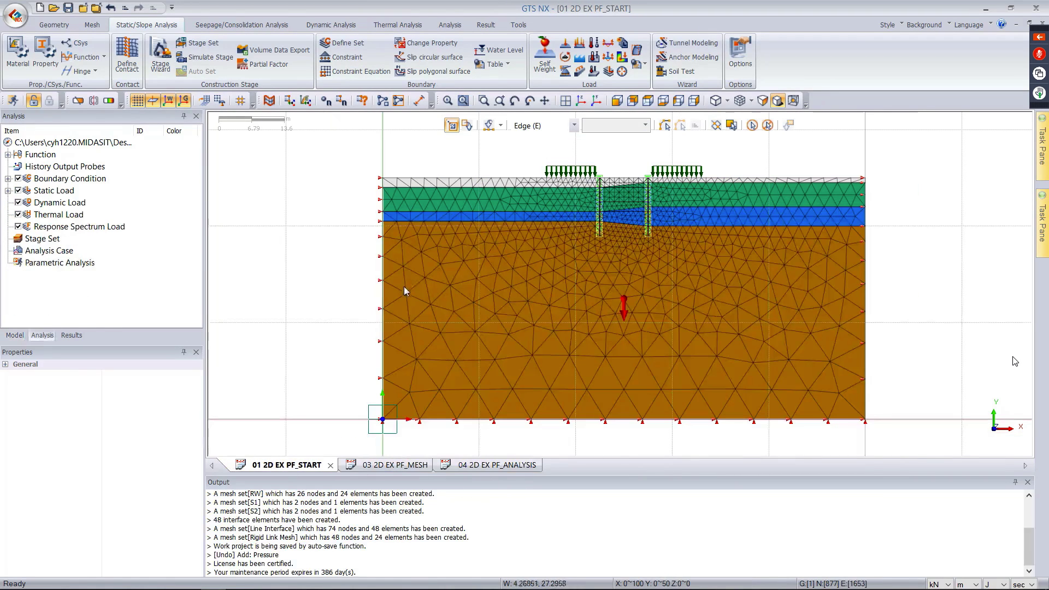
# - Hide all mesh sets and show the surface geometry of the excavation model
pyautogui.scroll(2, 605, 265)
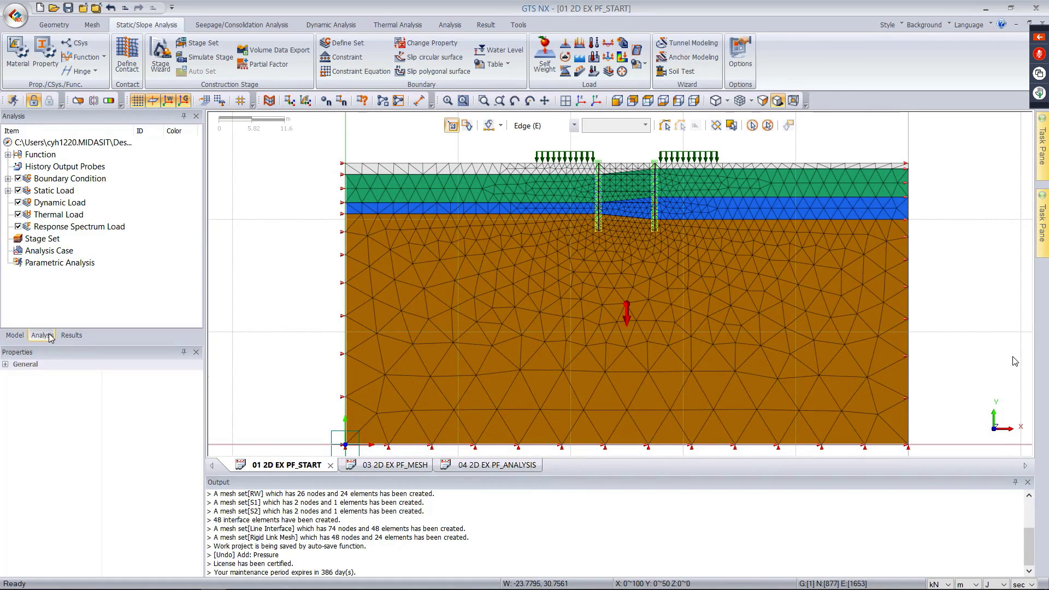
pyautogui.click(16, 335)
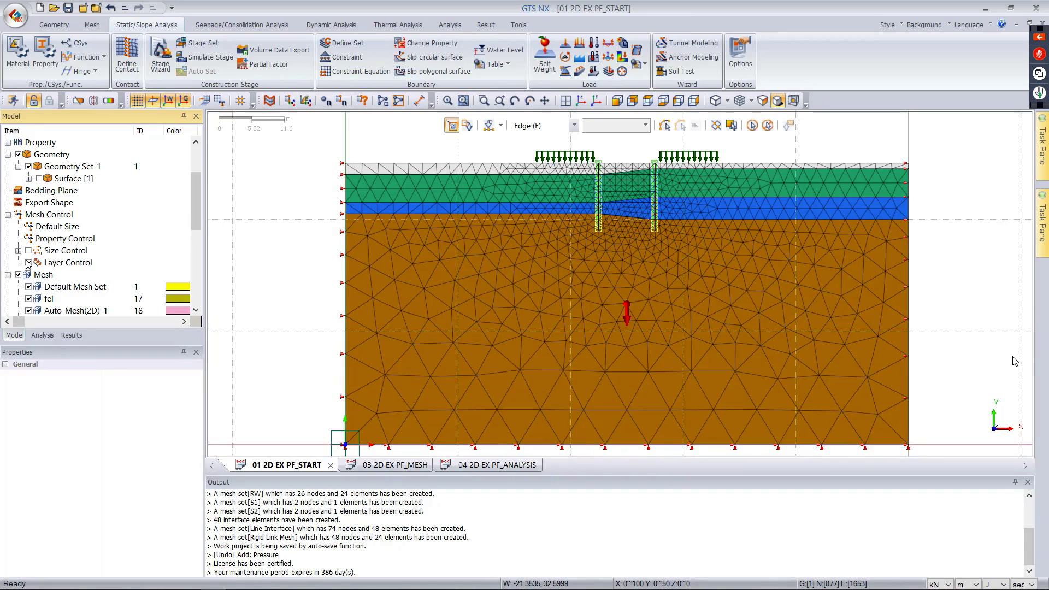
pyautogui.click(18, 275)
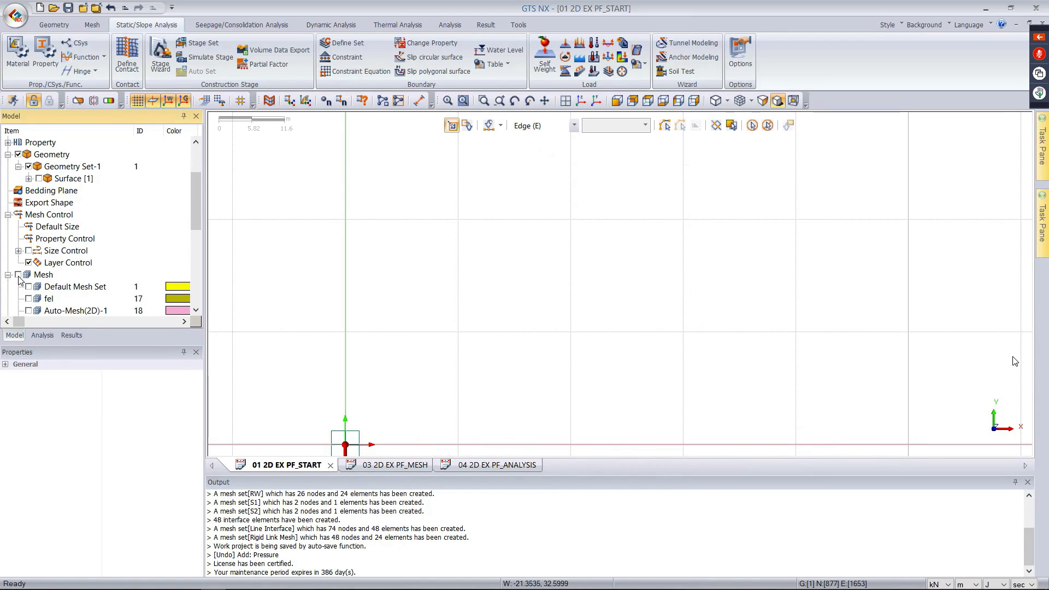
pyautogui.click(39, 178)
pyautogui.scroll(2, 672, 164)
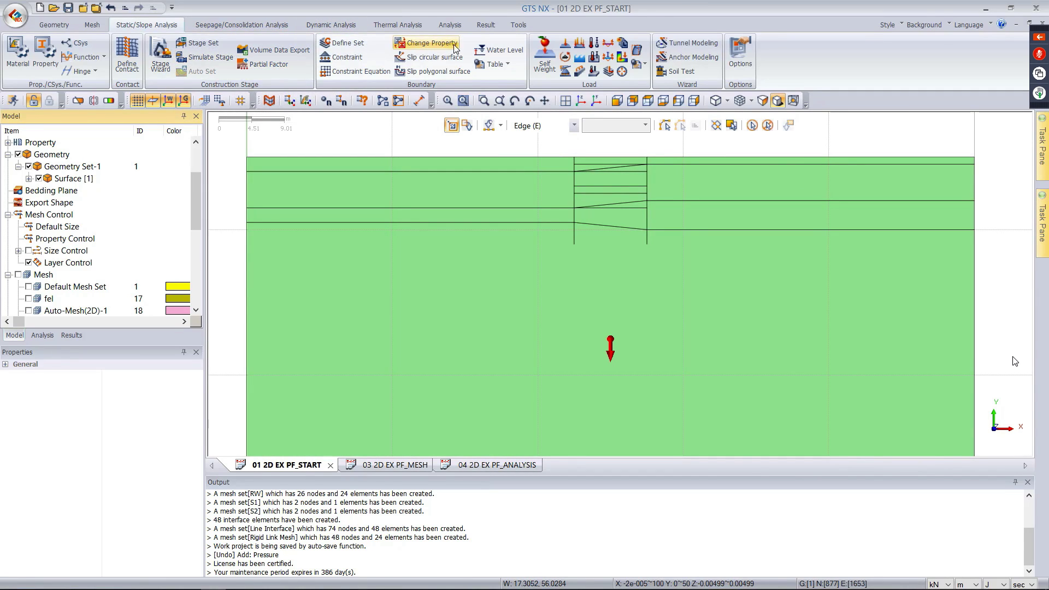
pyautogui.click(509, 52)
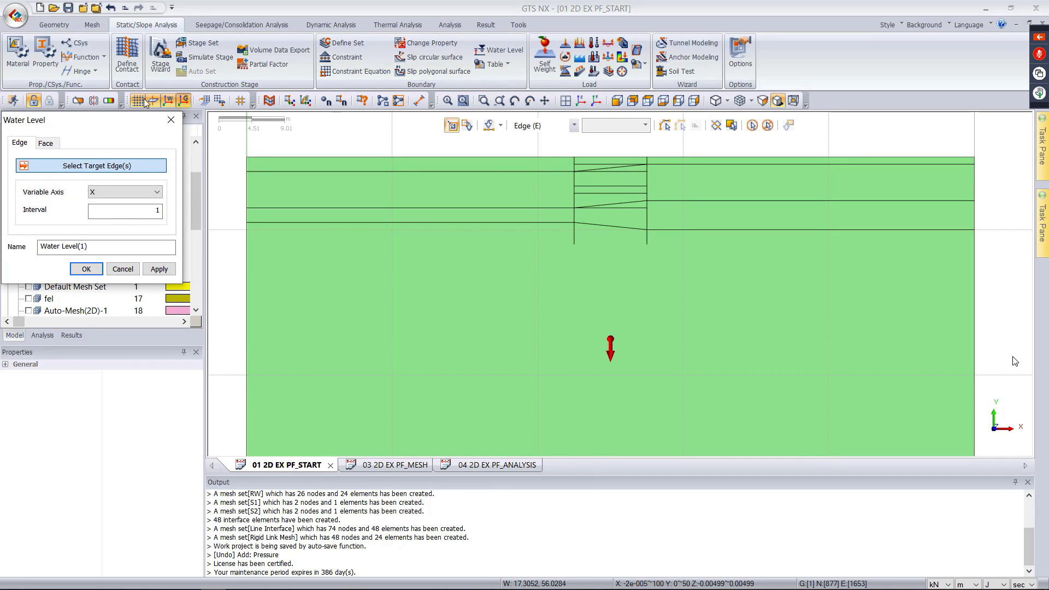
pyautogui.moveTo(79, 119); pyautogui.dragTo(118, 104)
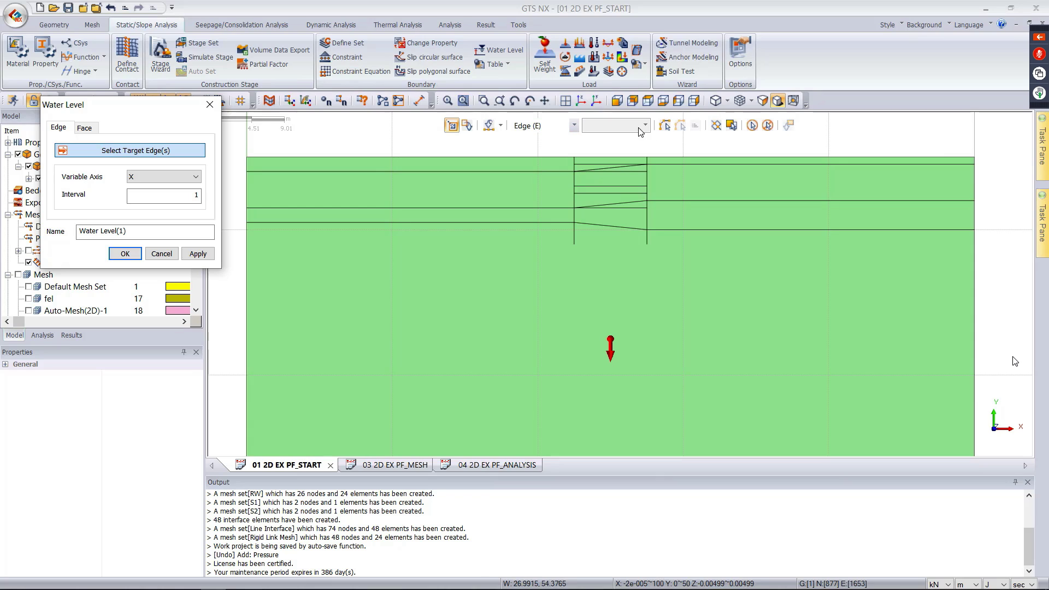
pyautogui.scroll(2, 658, 146)
pyautogui.scroll(3, 658, 145)
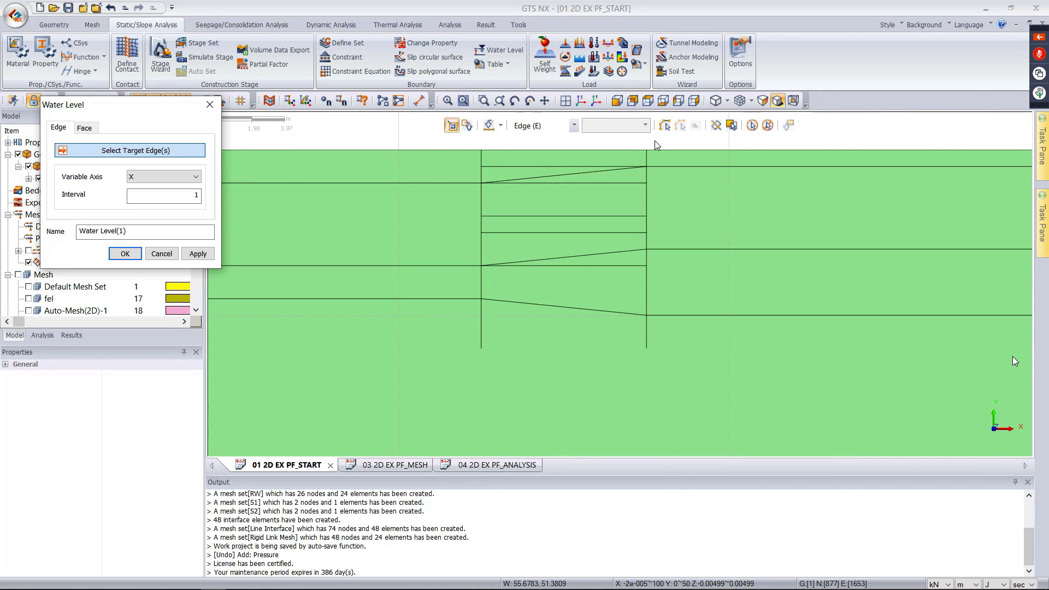
pyautogui.scroll(-4, 875, 153)
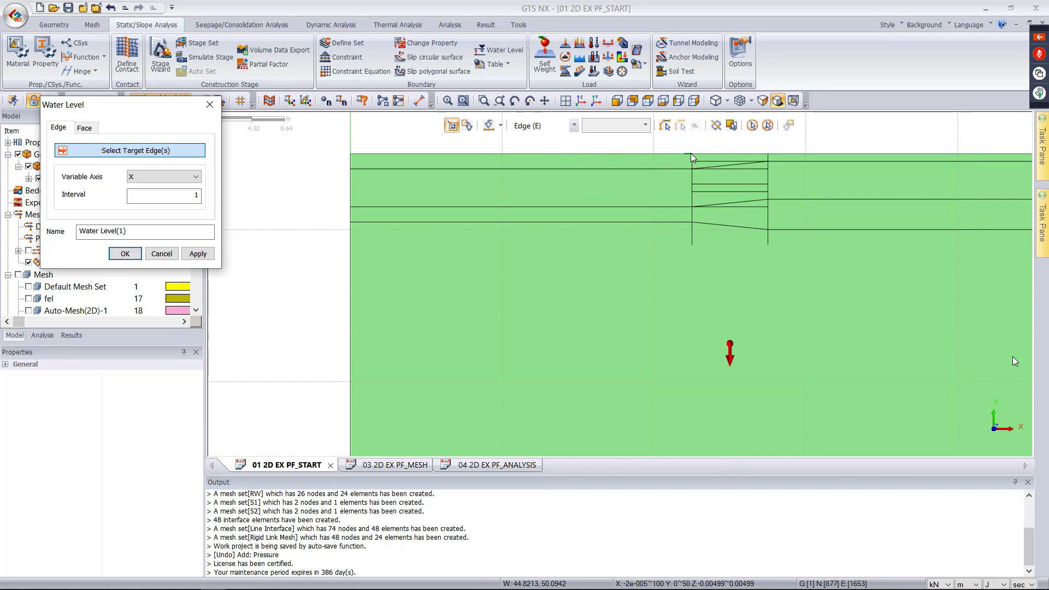
# - Measure the vertical distance from the ground surface to the uppermost layer line at the right wall, and leave the water level definition
pyautogui.click(826, 144)
pyautogui.hotkey('ctrl', 'm')
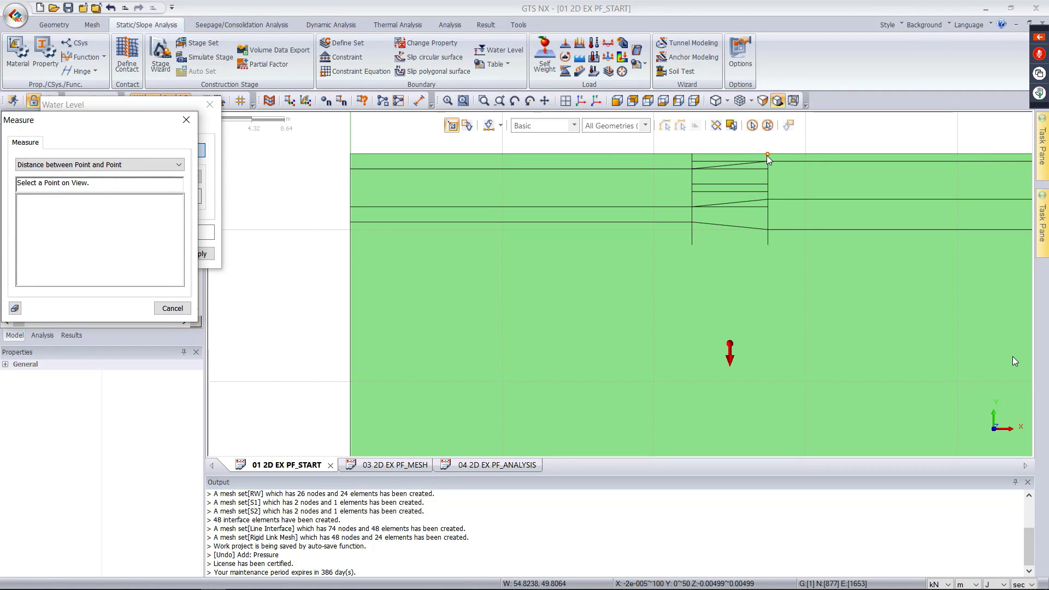
pyautogui.click(767, 156)
pyautogui.click(769, 162)
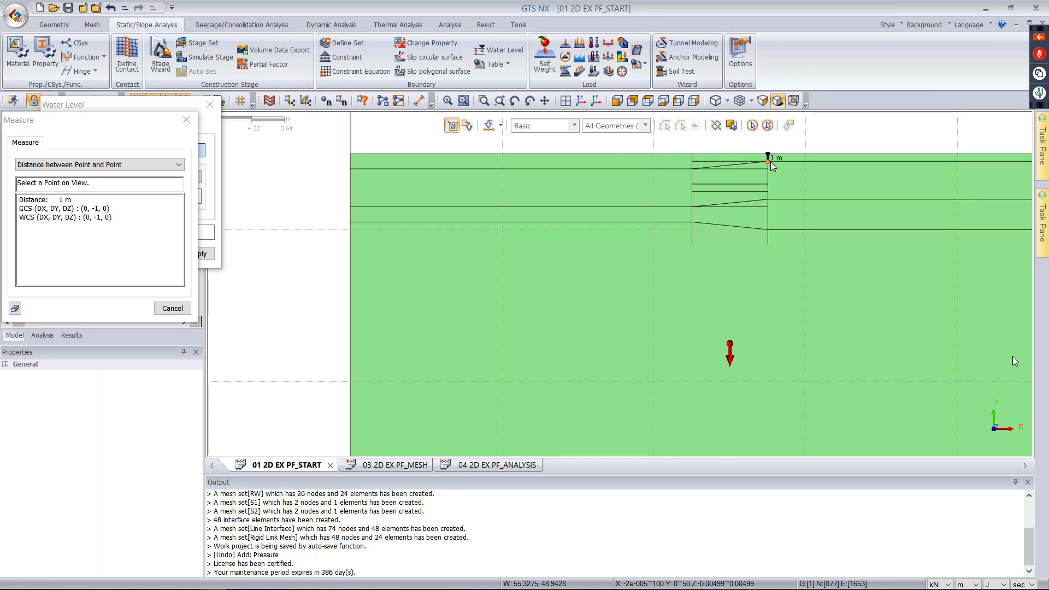
pyautogui.click(185, 120)
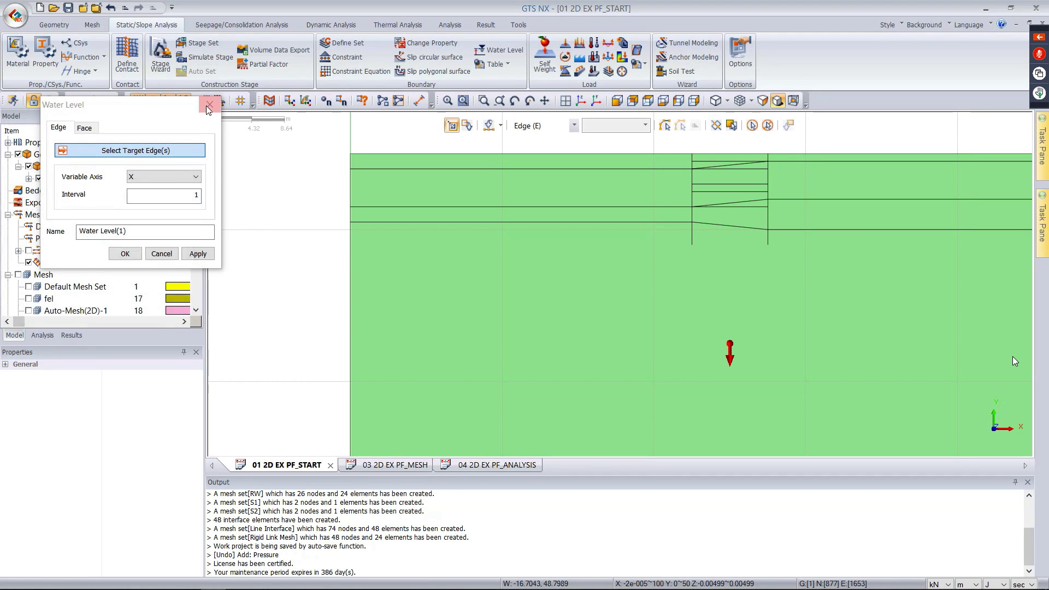
pyautogui.click(208, 105)
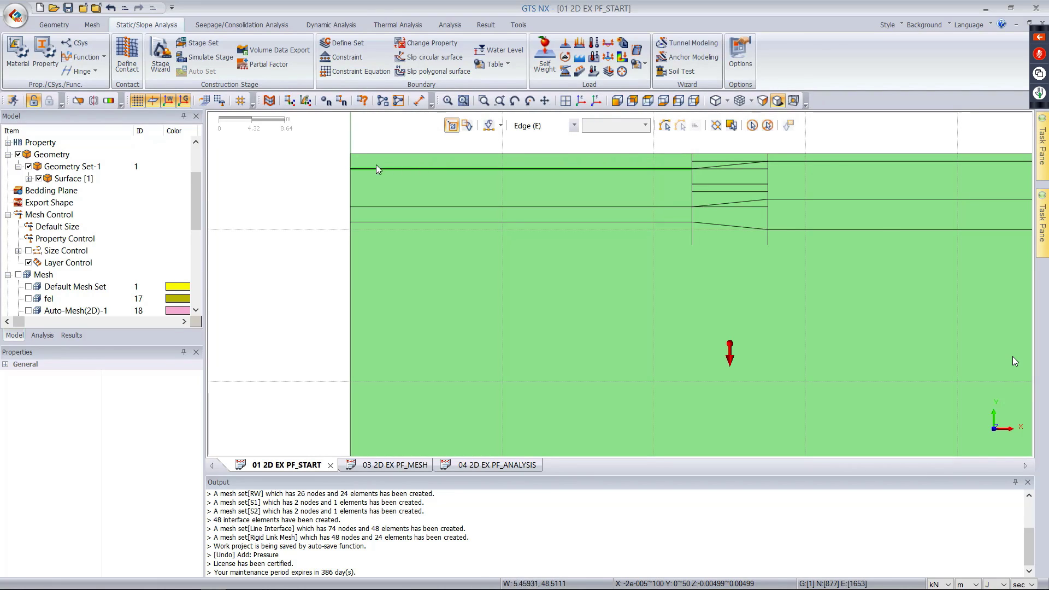
# - Draw a horizontal geometry line from the left wall at the right-hand upper layer line's level, ending at relative offset -50,0
pyautogui.click(61, 30)
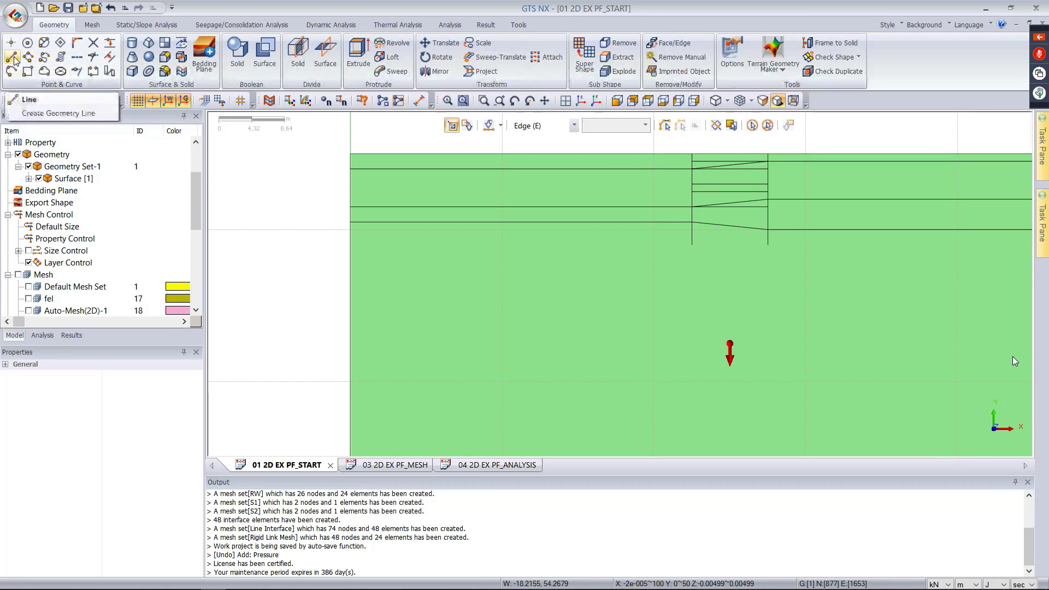
pyautogui.click(77, 44)
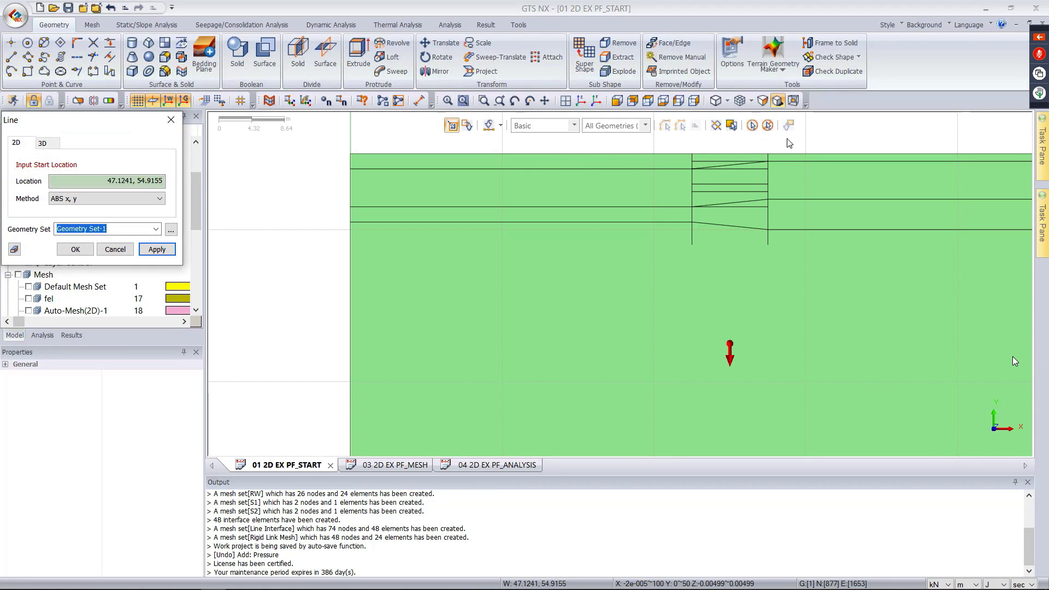
pyautogui.click(692, 163)
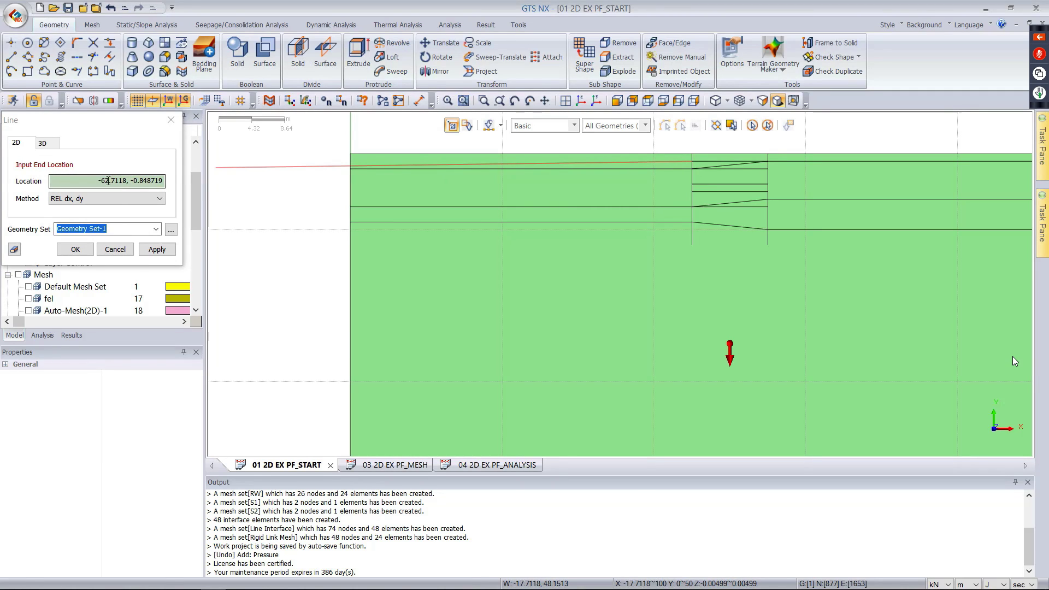
pyautogui.click(162, 181)
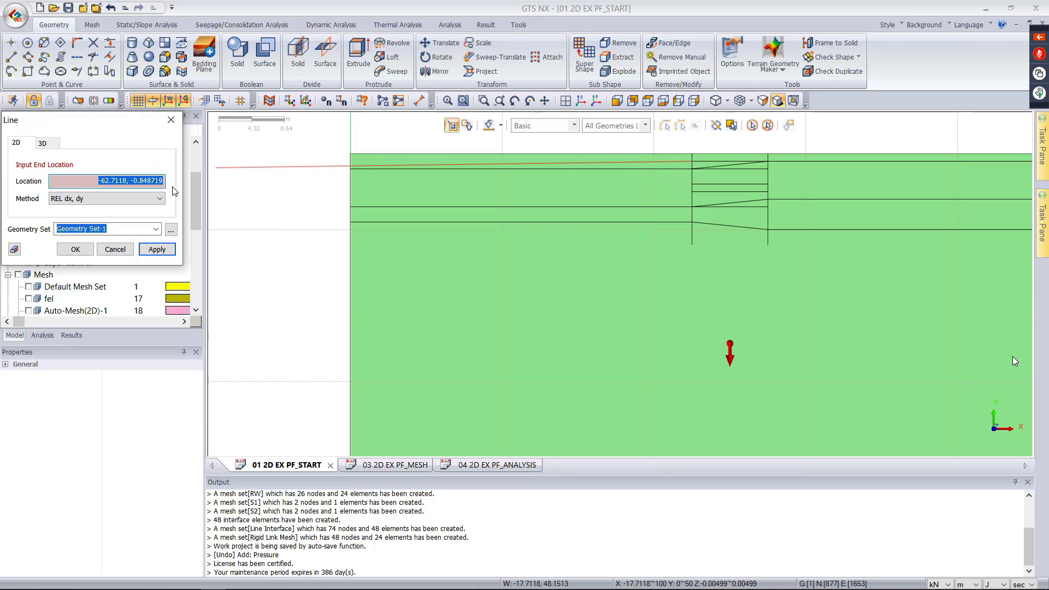
pyautogui.write('-50,0')
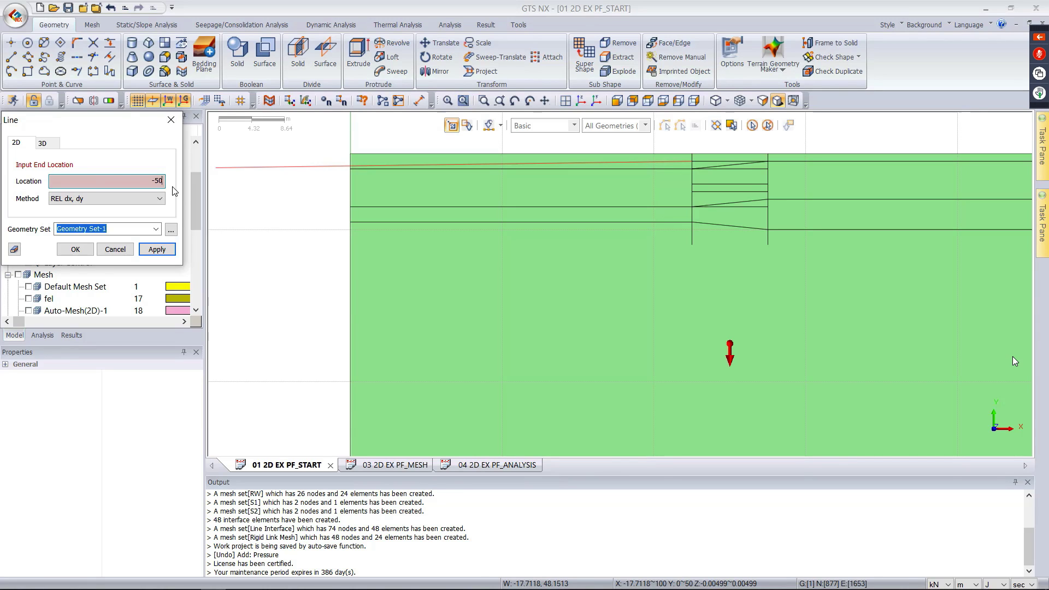
pyautogui.click(75, 249)
pyautogui.scroll(-1, 309, 170)
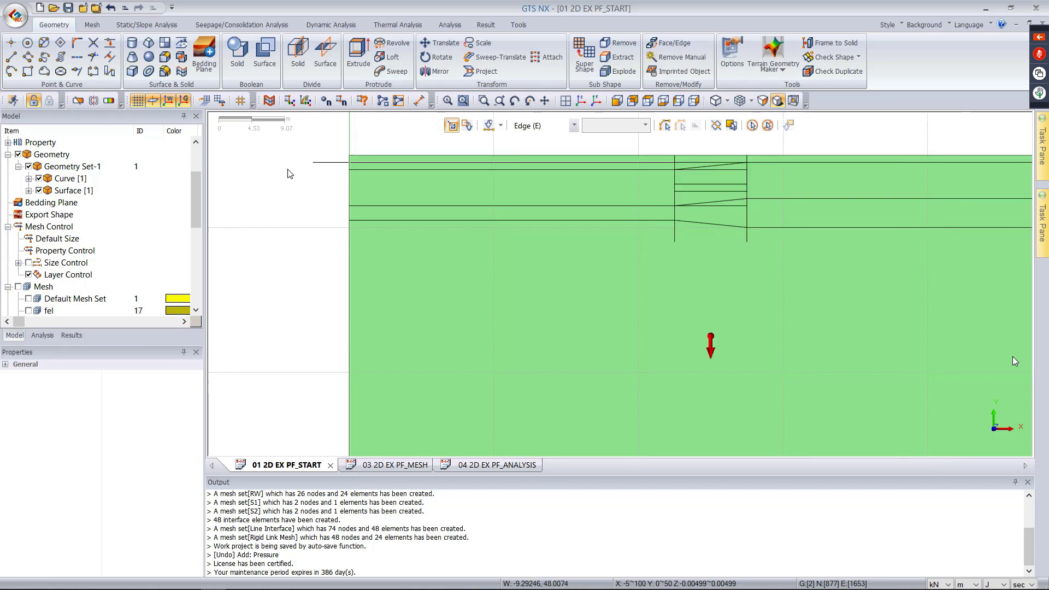
# - Trim the part of the new horizontal line that sticks out beyond the model's left boundary
pyautogui.scroll(3, 465, 167)
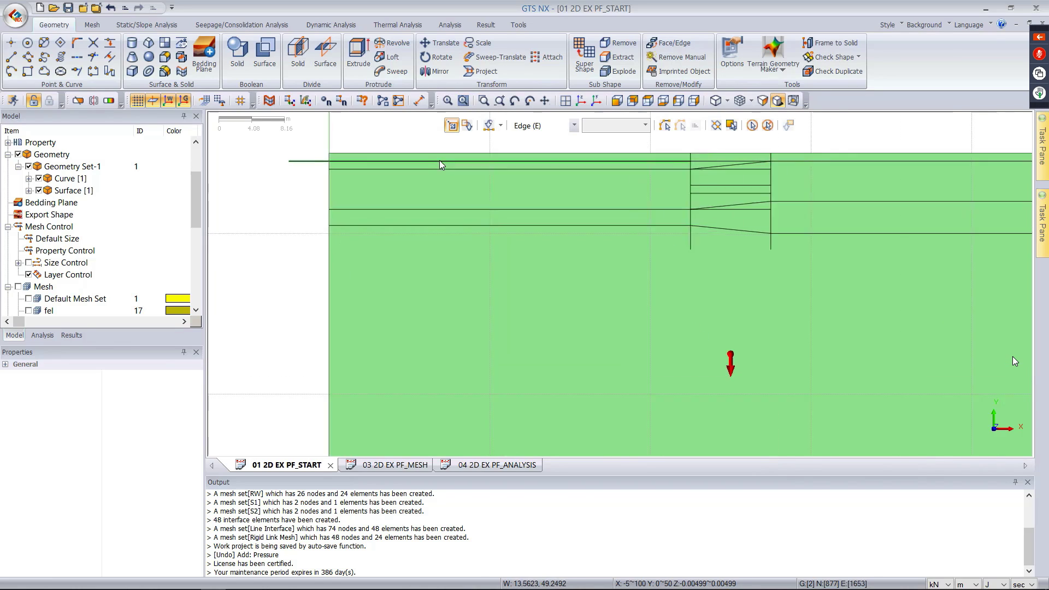
pyautogui.click(94, 58)
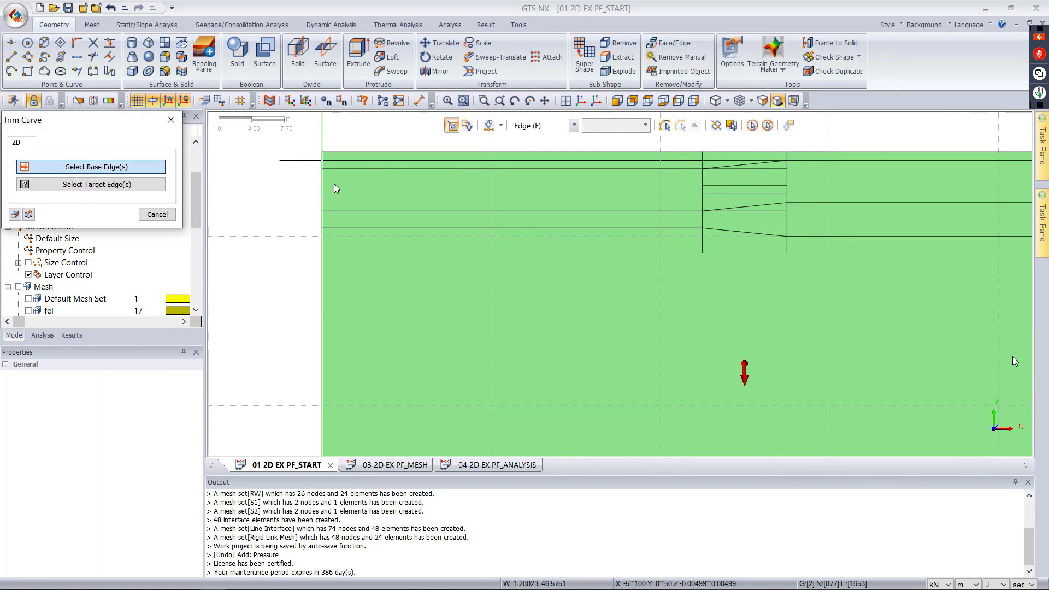
pyautogui.click(309, 160)
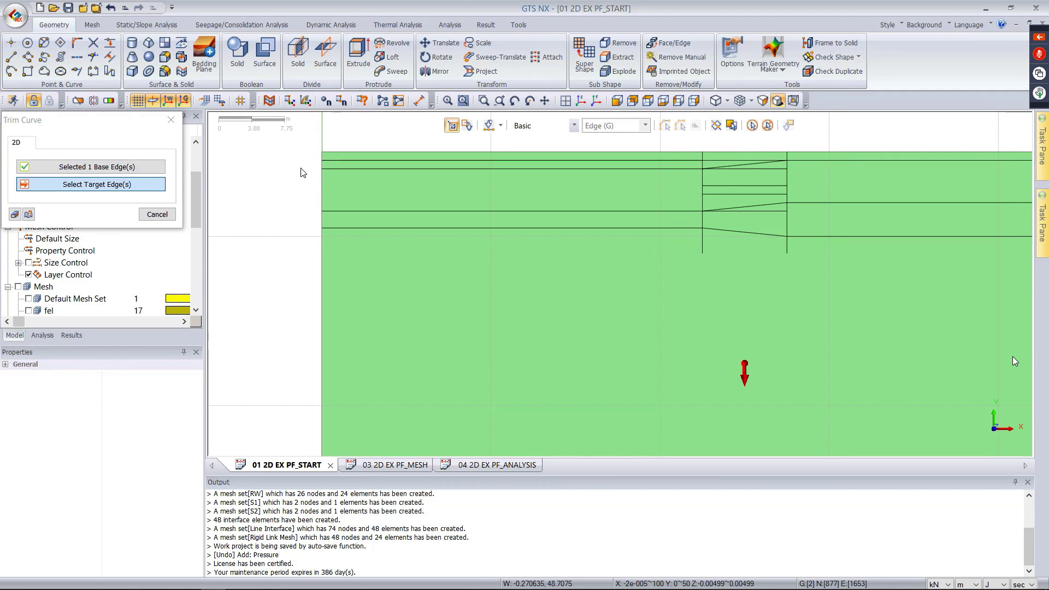
pyautogui.click(157, 215)
pyautogui.scroll(-1, 371, 176)
pyautogui.scroll(-2, 386, 174)
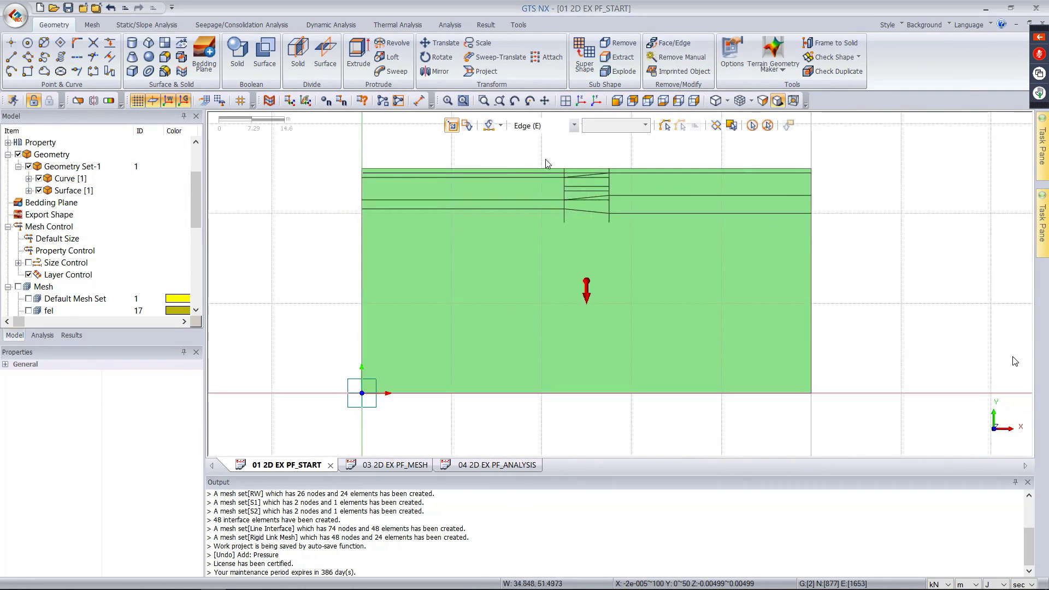
# - Create a water level function named initial from the three edges of the upper horizontal line, outside both walls and across the excavation
pyautogui.scroll(2, 554, 164)
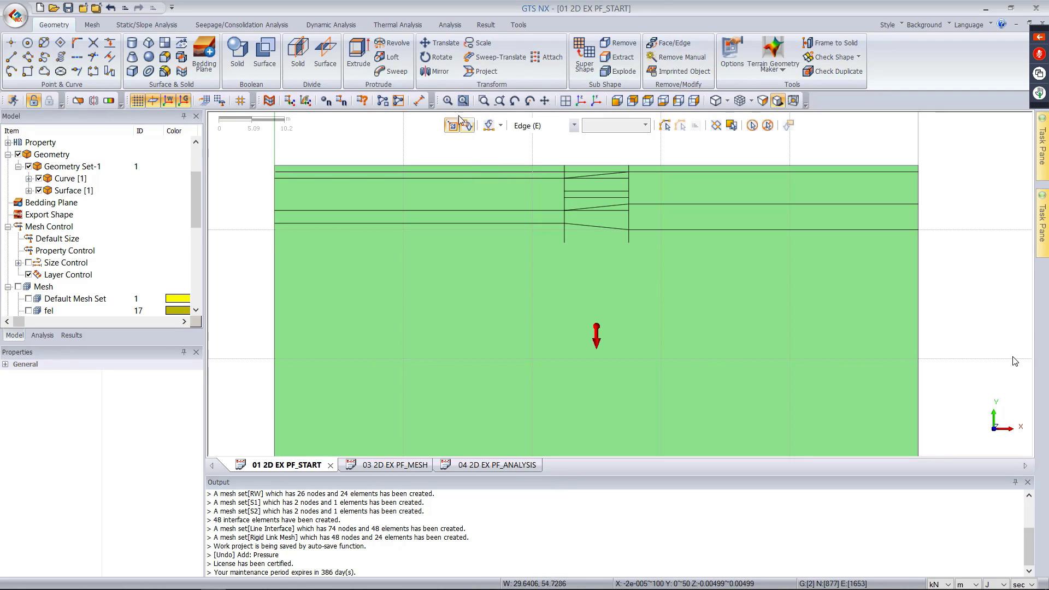
pyautogui.click(141, 25)
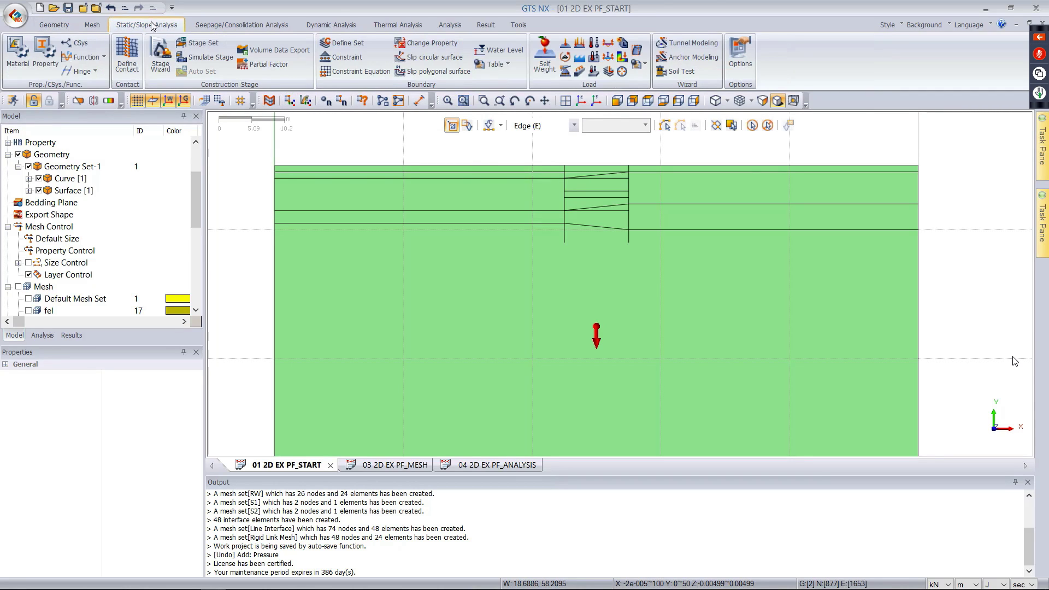
pyautogui.click(502, 54)
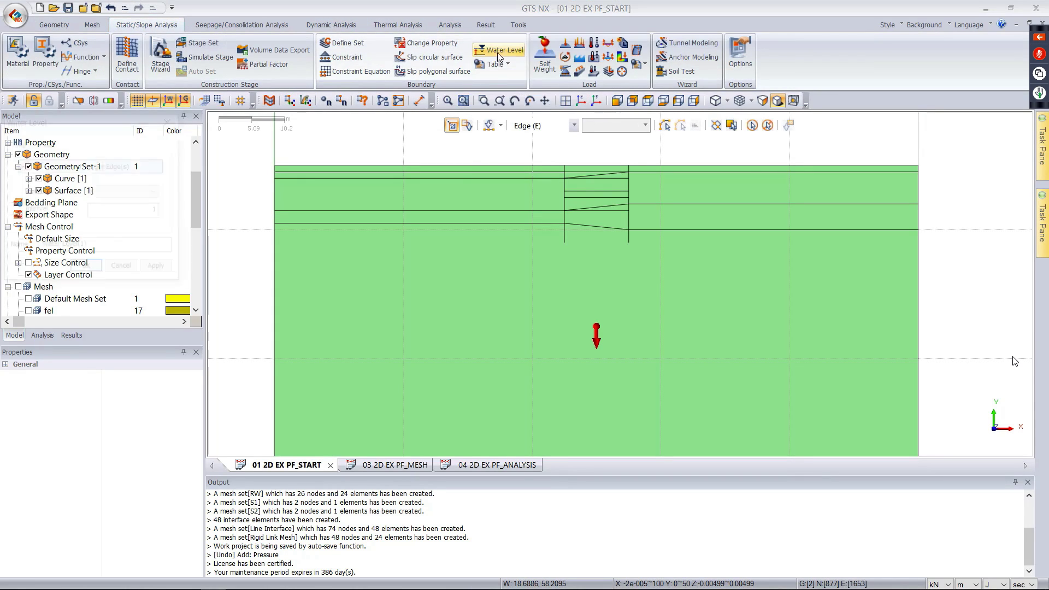
pyautogui.moveTo(126, 114); pyautogui.dragTo(255, 113)
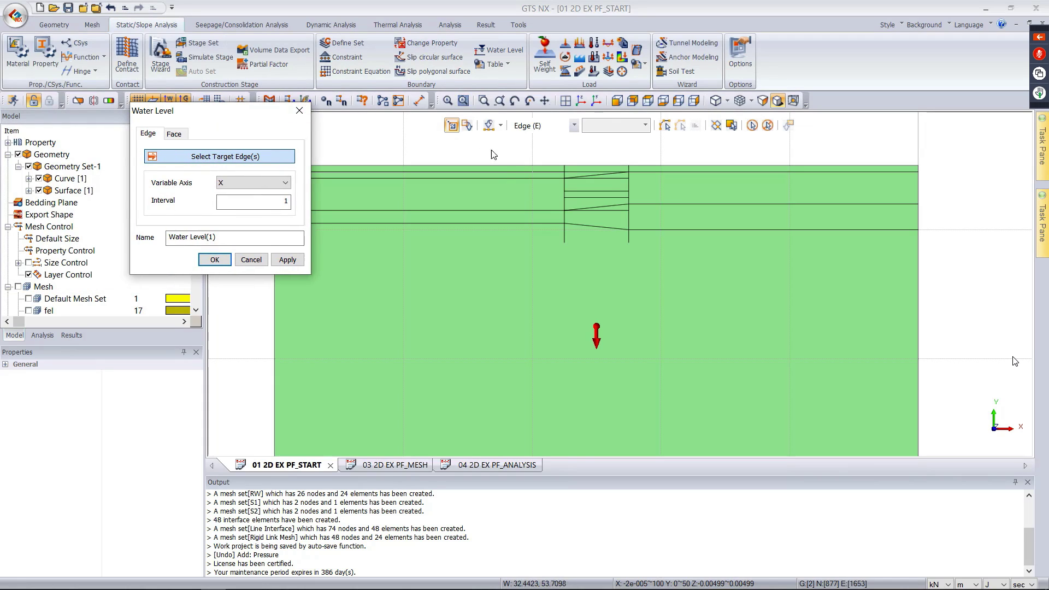
pyautogui.click(508, 173)
pyautogui.click(619, 174)
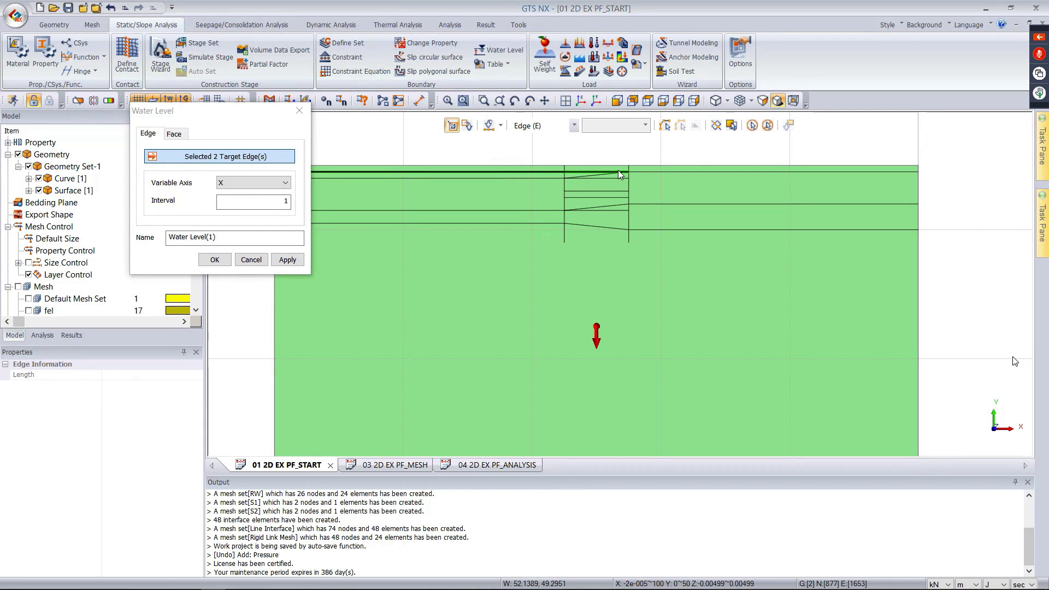
pyautogui.click(647, 171)
pyautogui.click(236, 237)
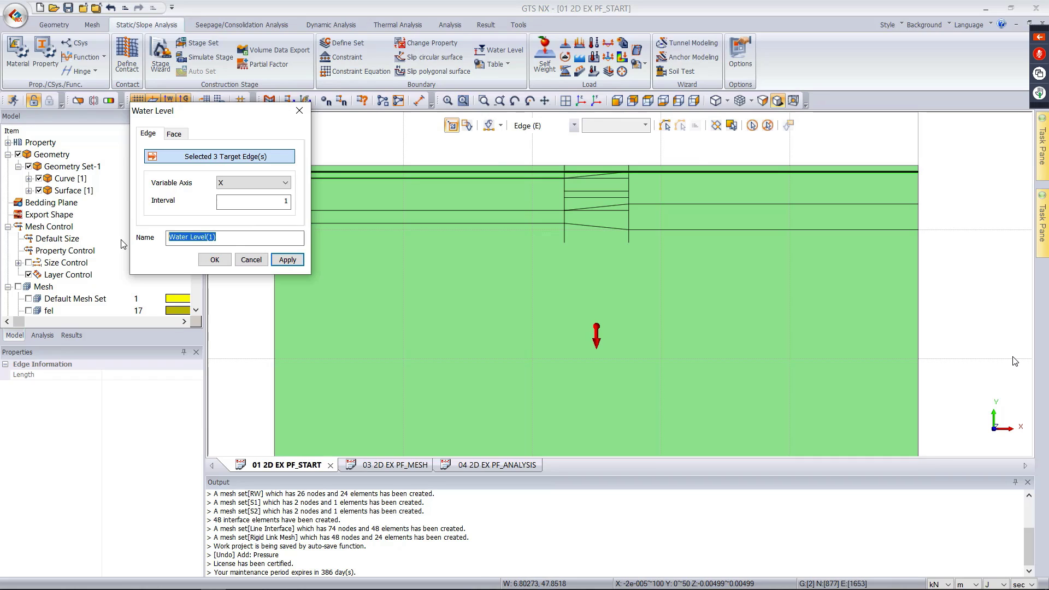
pyautogui.write('initial')
pyautogui.click(287, 259)
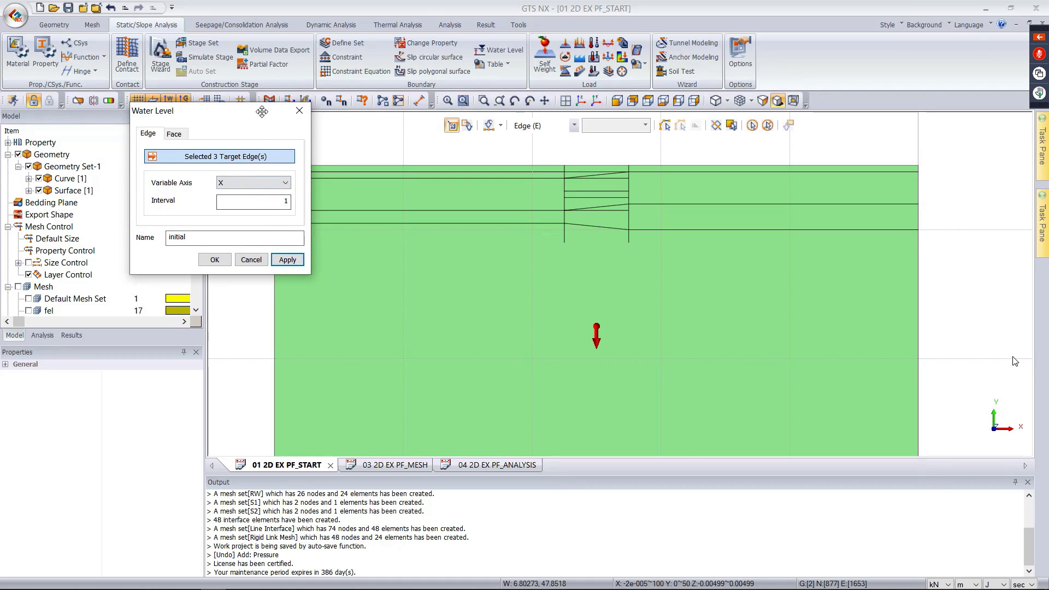
# - Create a water level function named ex1 from the two outer upper water-line edges and the first horizontal edge below them between the walls
pyautogui.moveTo(262, 111); pyautogui.dragTo(216, 107)
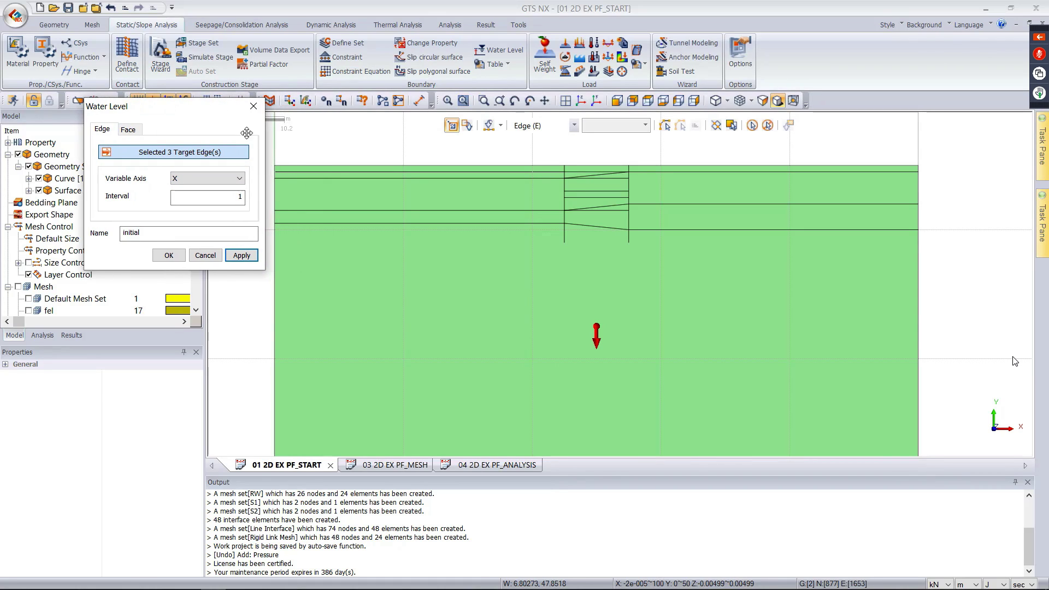
pyautogui.click(542, 172)
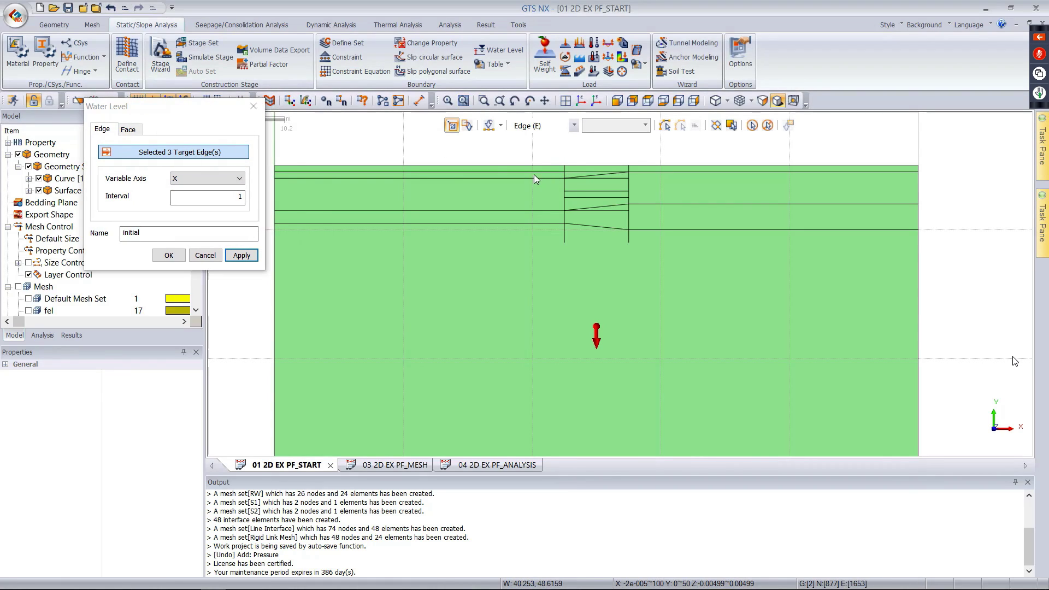
pyautogui.click(608, 179)
pyautogui.click(656, 172)
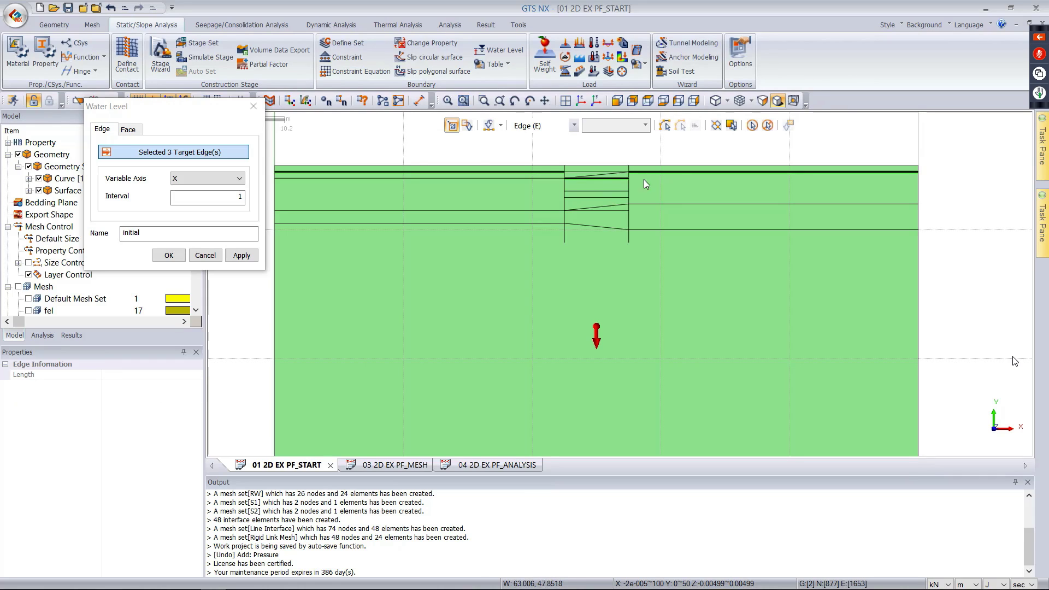
pyautogui.doubleClick(122, 233)
pyautogui.write('ex1')
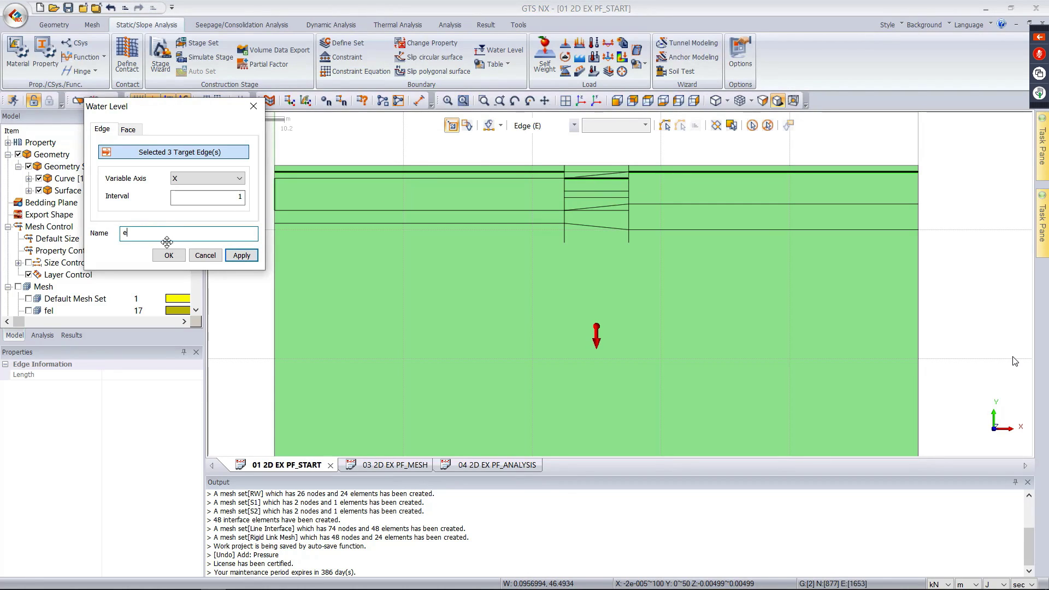
pyautogui.click(242, 255)
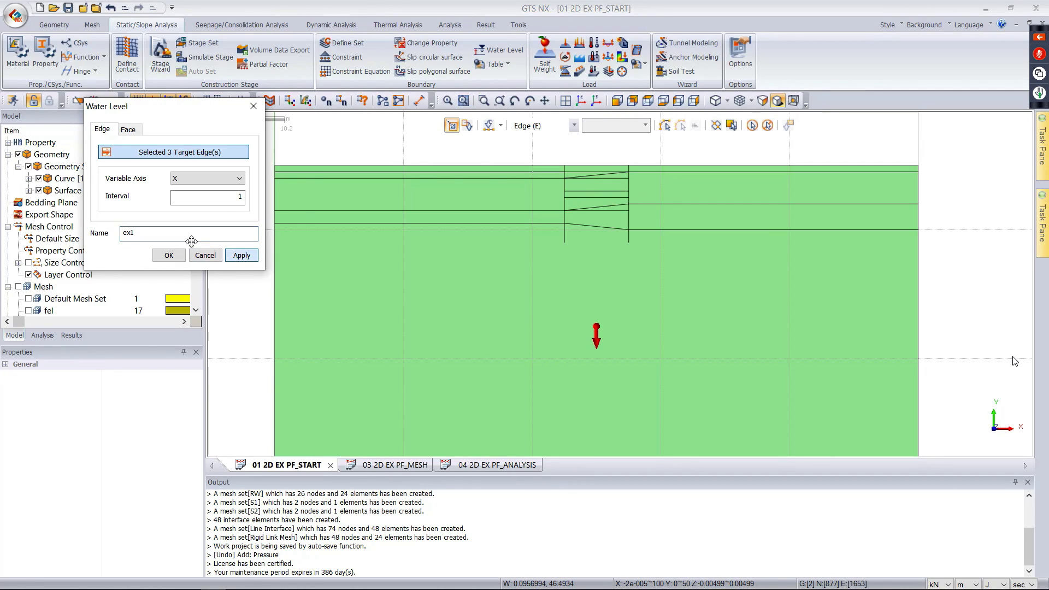
# - Create a water level function named ex2 from the same outer edges and the third horizontal edge down between the walls
pyautogui.click(491, 172)
pyautogui.click(610, 198)
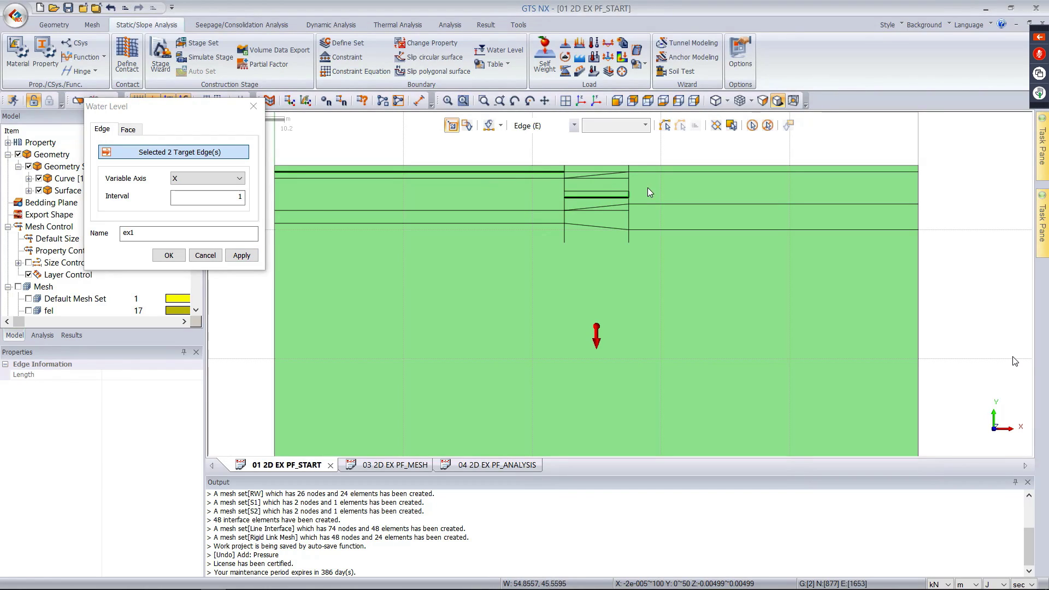
pyautogui.click(668, 172)
pyautogui.doubleClick(177, 233)
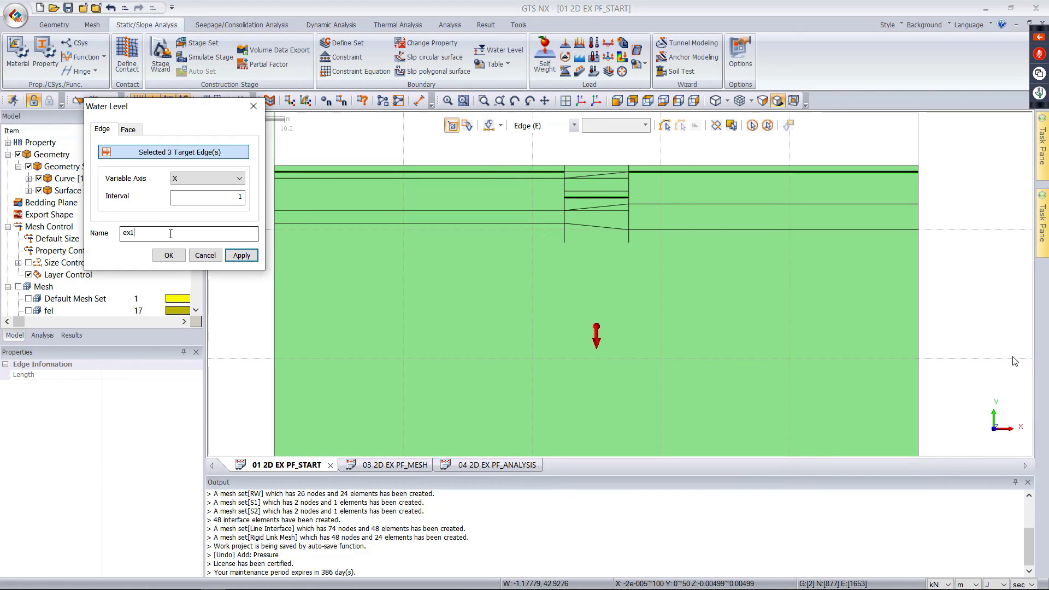
pyautogui.write('ex2')
pyautogui.press('Return')
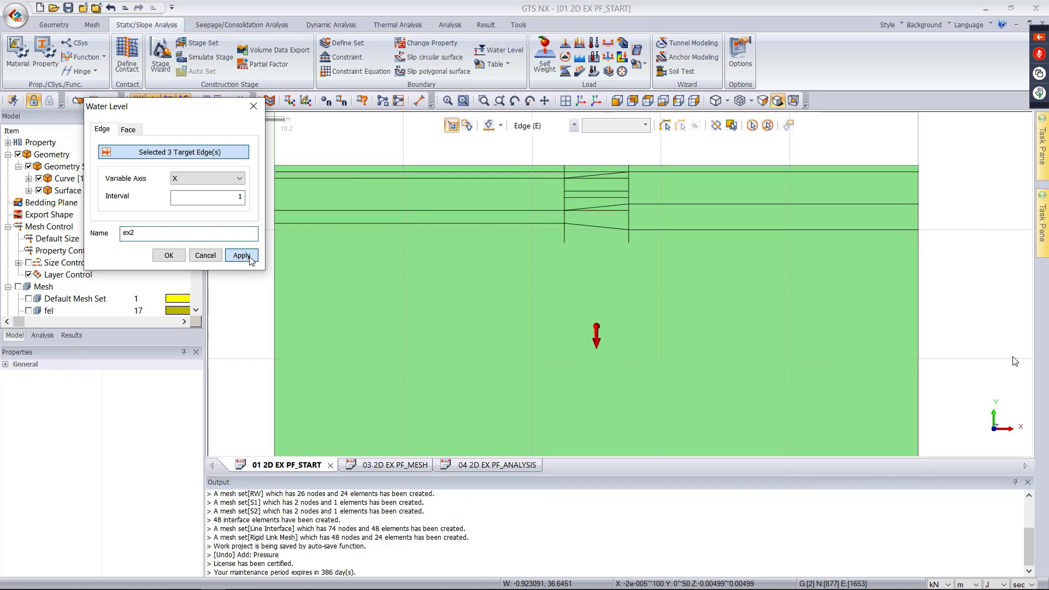
# - Create a water level function named fel from the same outer edges and the lowest horizontal edge between the walls, and finish water level definition
pyautogui.click(487, 172)
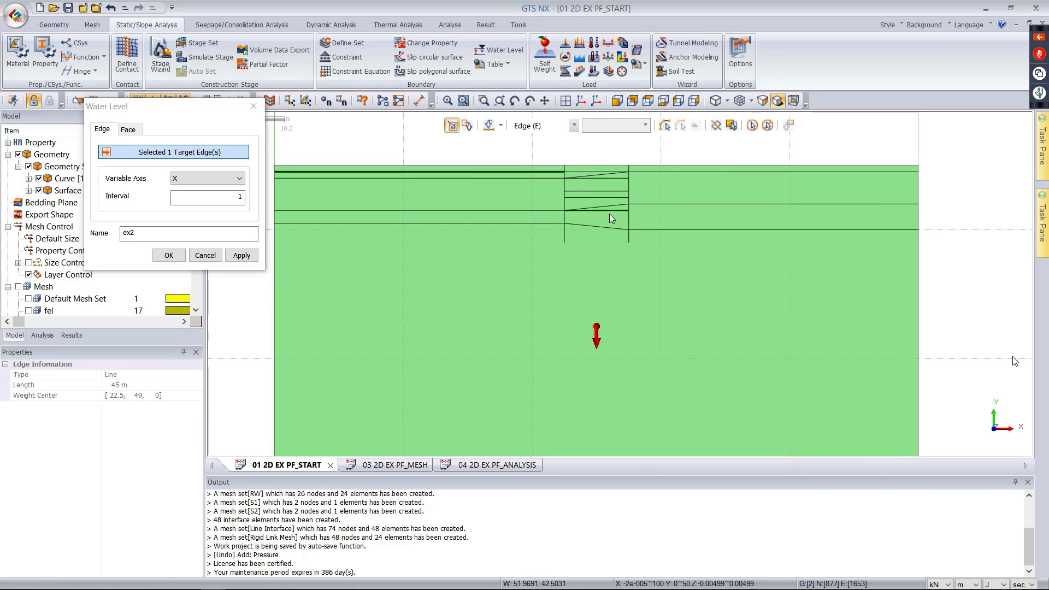
pyautogui.click(609, 213)
pyautogui.click(663, 172)
pyautogui.doubleClick(170, 238)
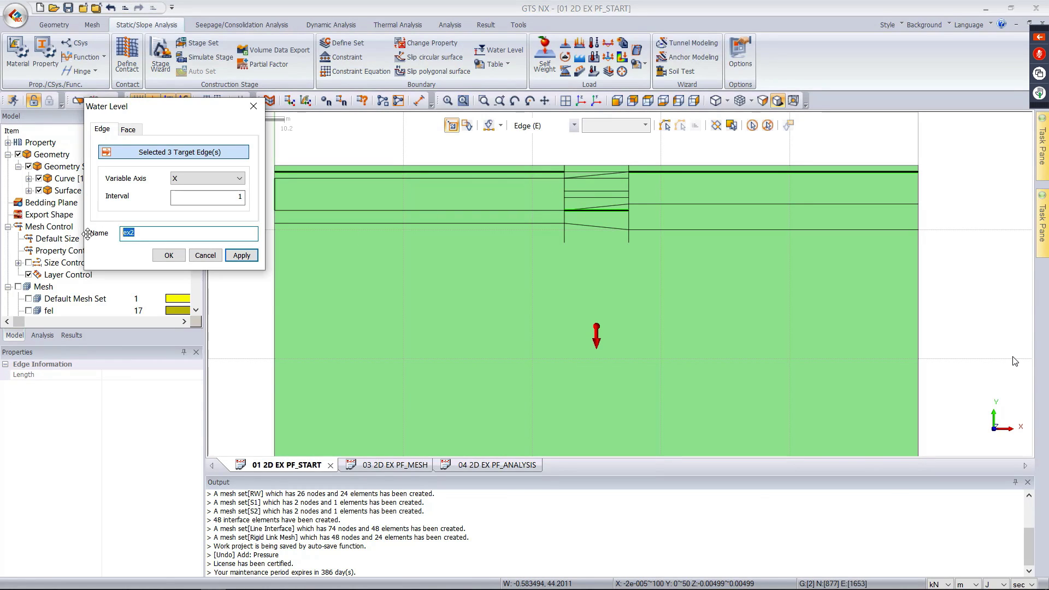
pyautogui.write('fel')
pyautogui.click(168, 255)
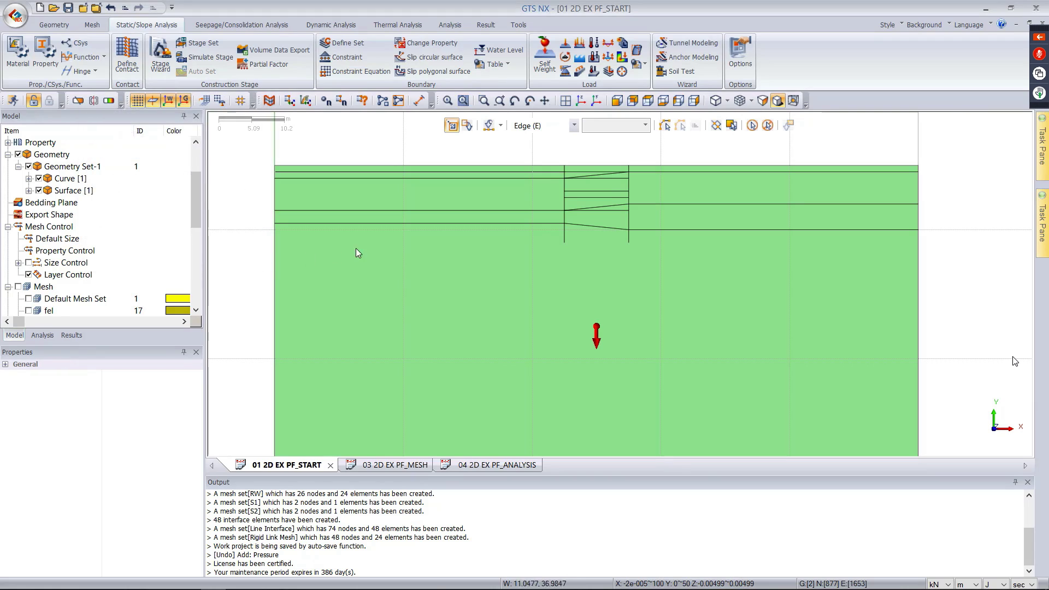
# - Examine the value table of the general function initial along X, and leave it unmodified
pyautogui.click(43, 335)
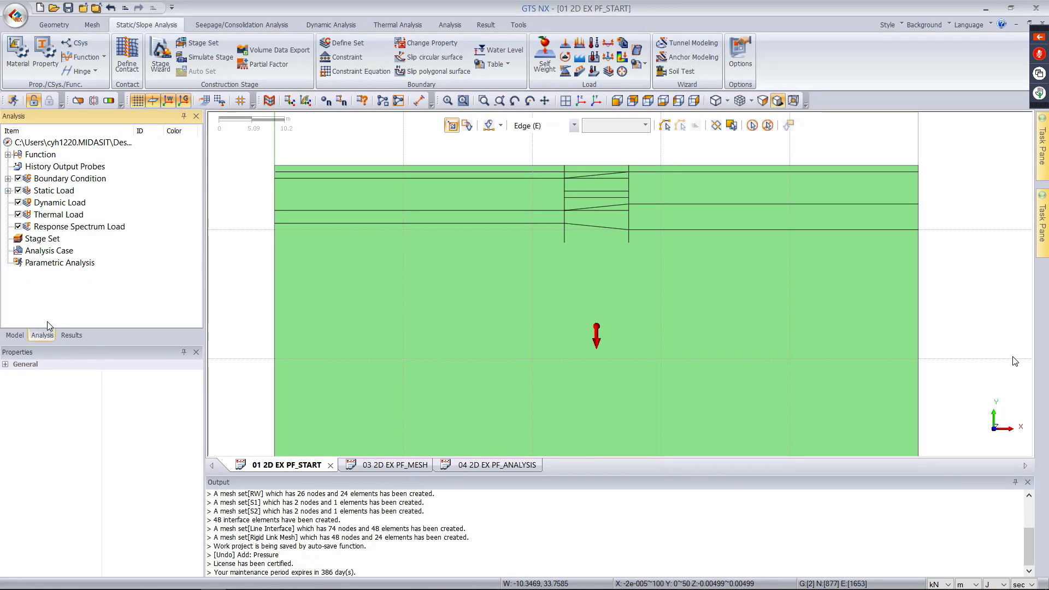
pyautogui.doubleClick(41, 156)
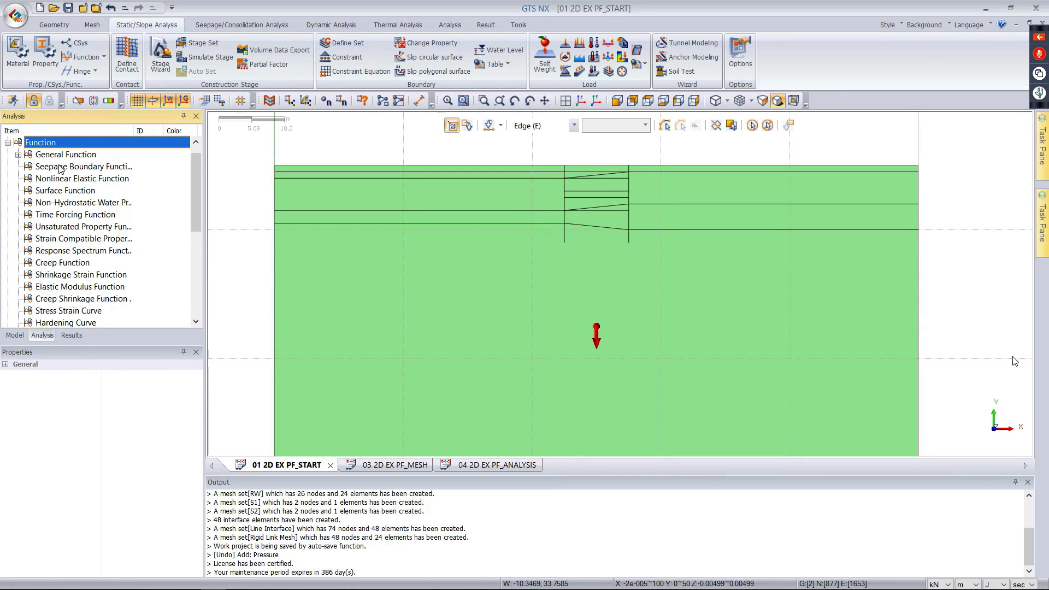
pyautogui.doubleClick(63, 154)
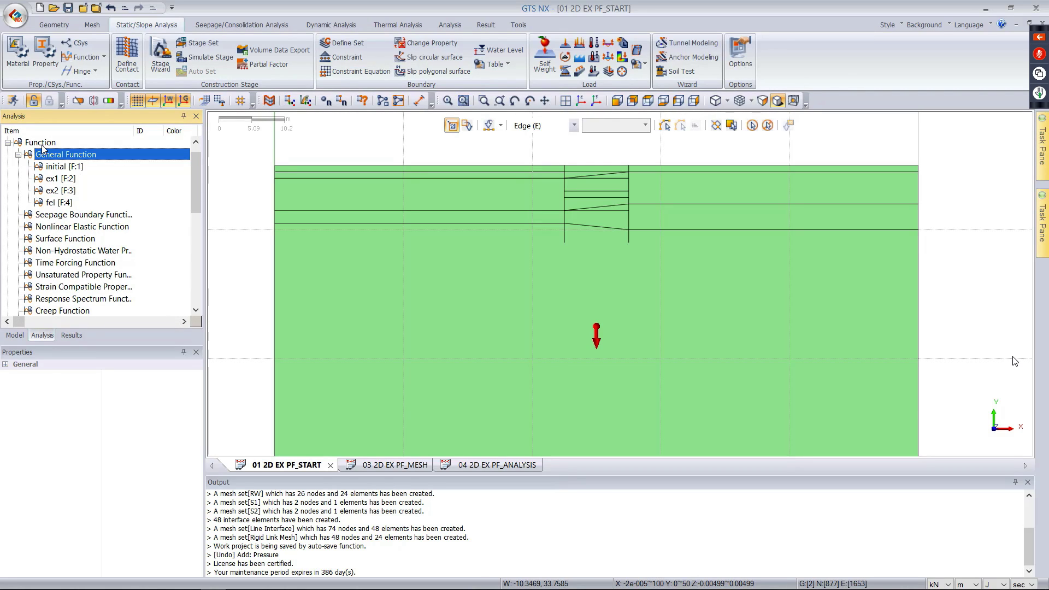
pyautogui.click(60, 167)
pyautogui.rightClick(59, 172)
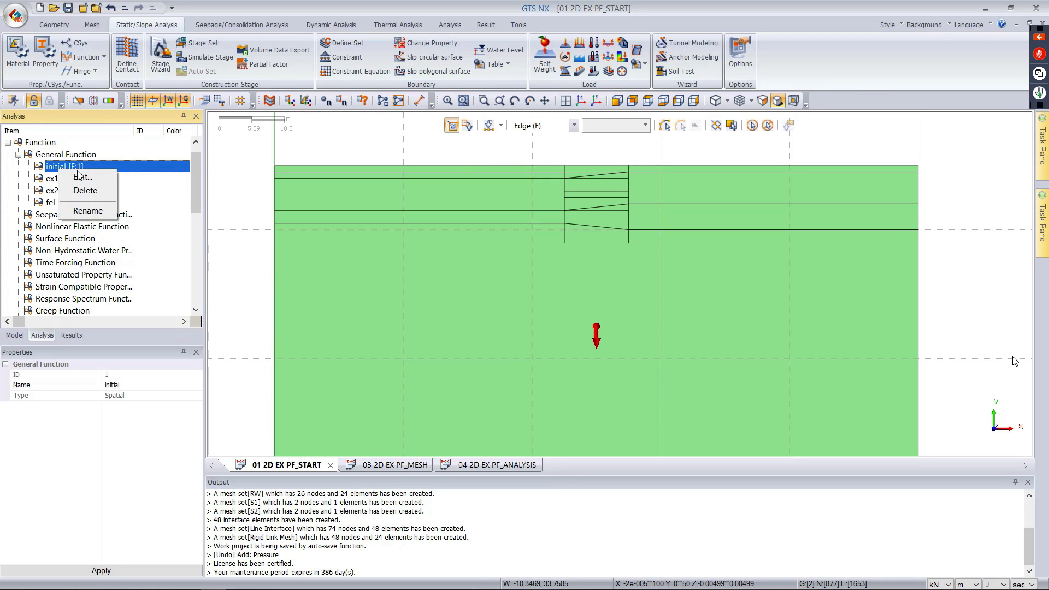
pyautogui.click(83, 178)
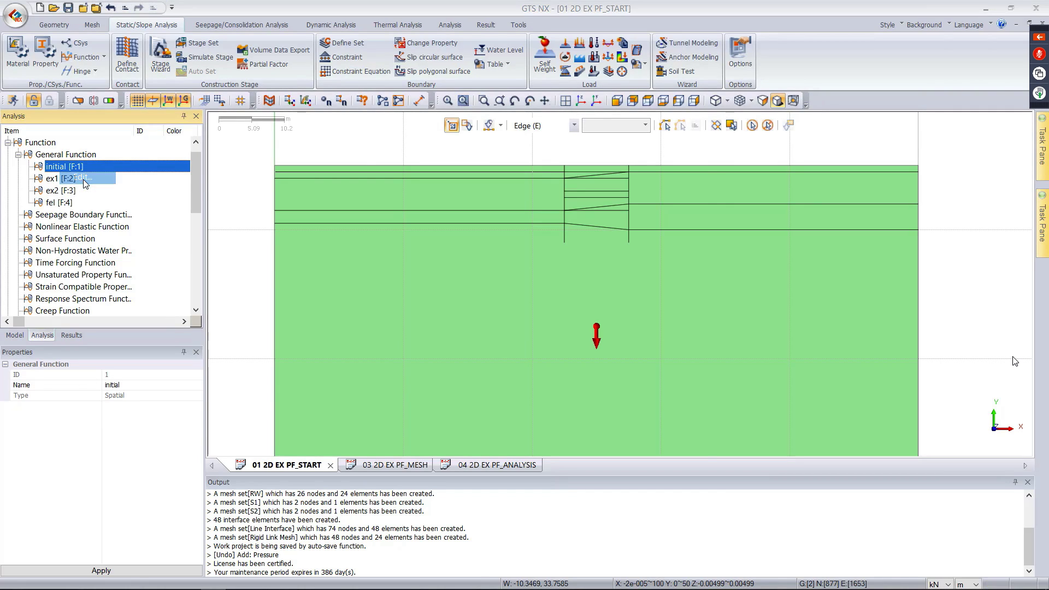
pyautogui.moveTo(497, 133); pyautogui.dragTo(223, 121)
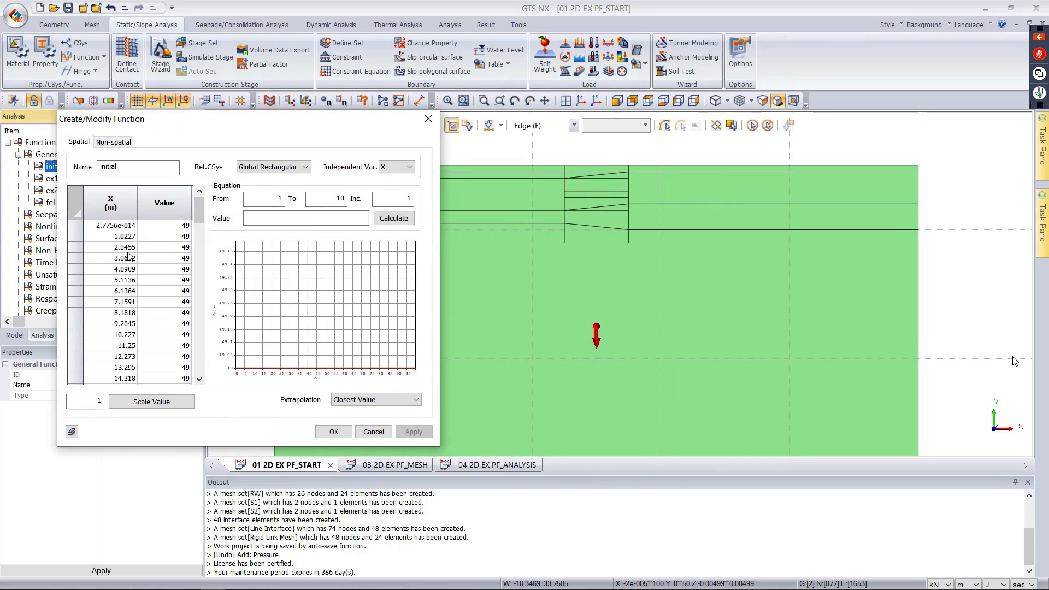
pyautogui.scroll(-20, 128, 257)
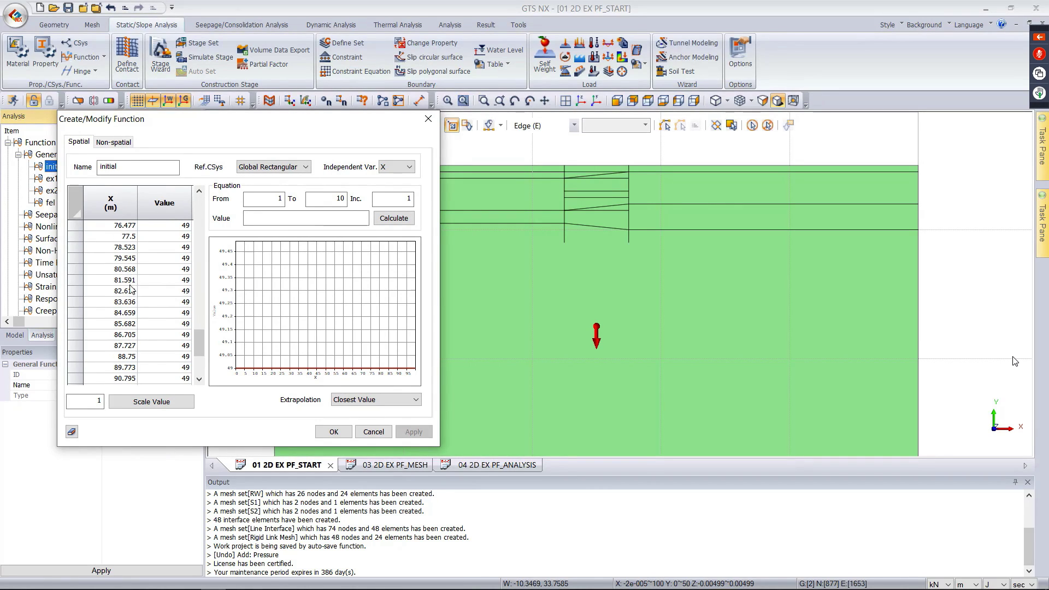
pyautogui.scroll(8, 125, 257)
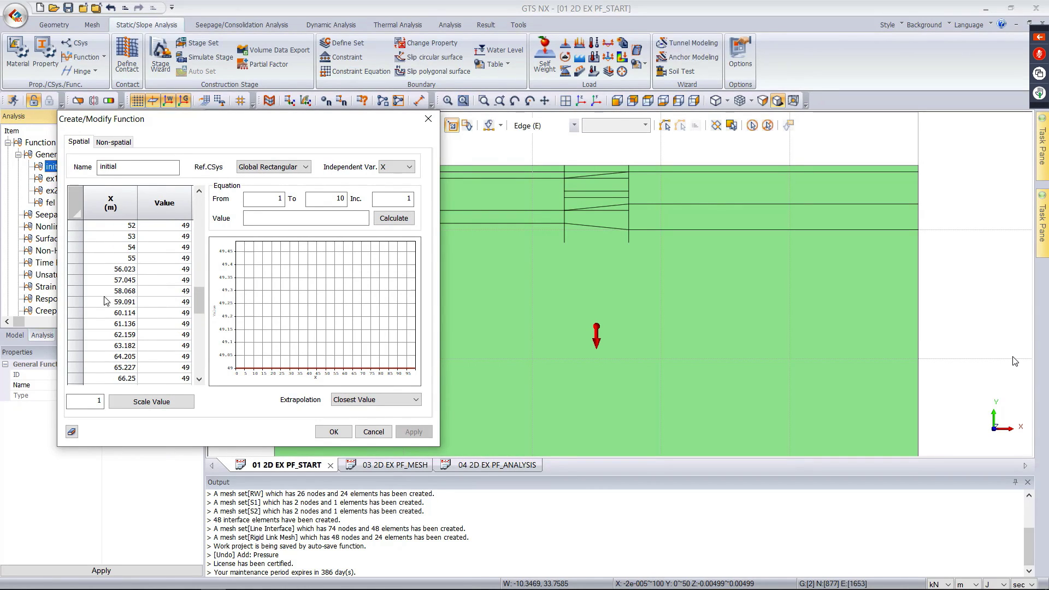
pyautogui.click(377, 434)
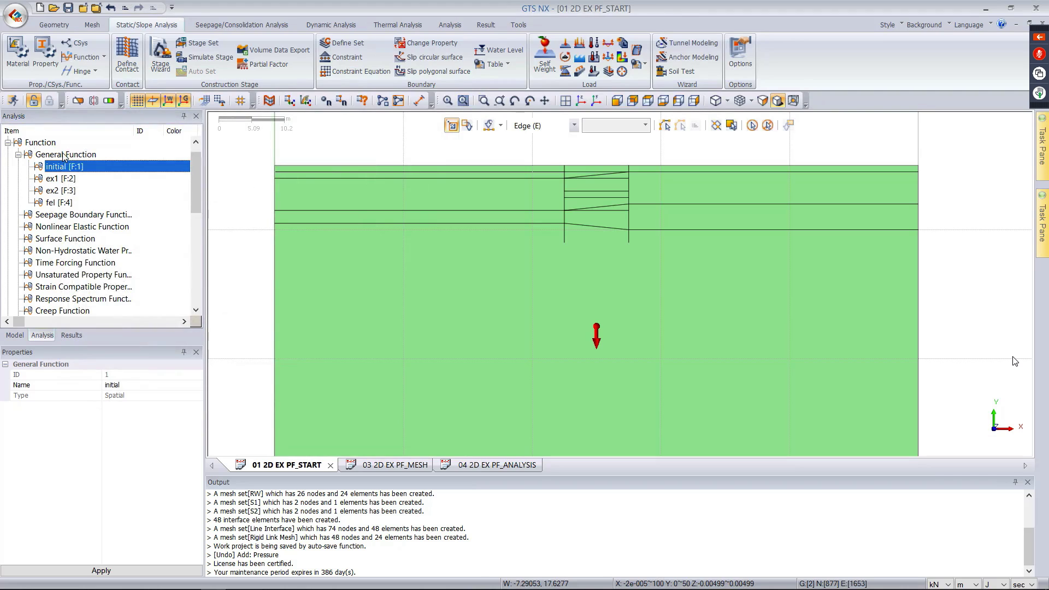
pyautogui.doubleClick(64, 155)
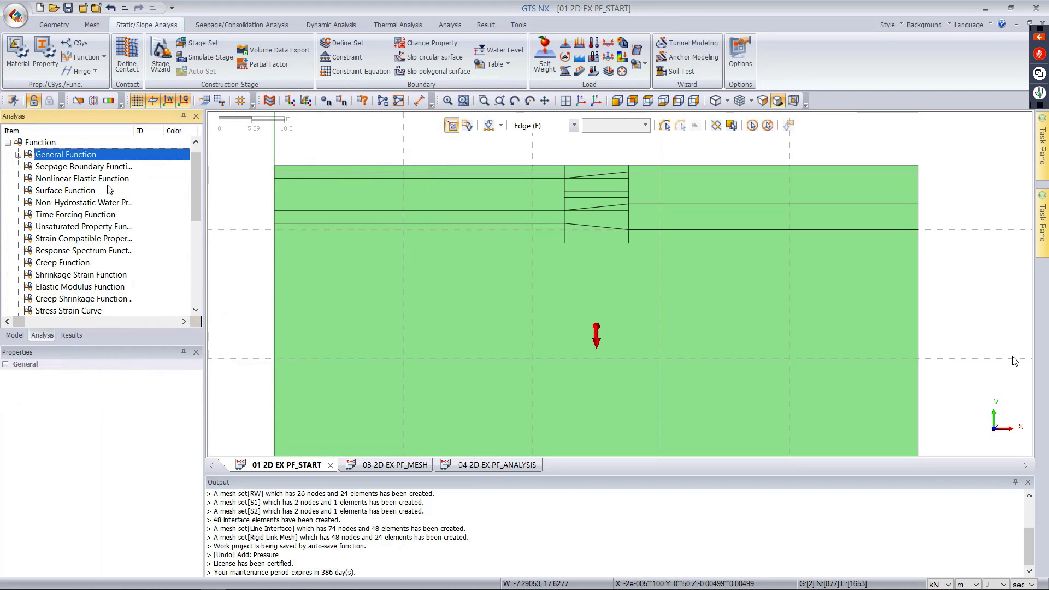
pyautogui.doubleClick(48, 156)
pyautogui.doubleClick(48, 155)
pyautogui.doubleClick(45, 143)
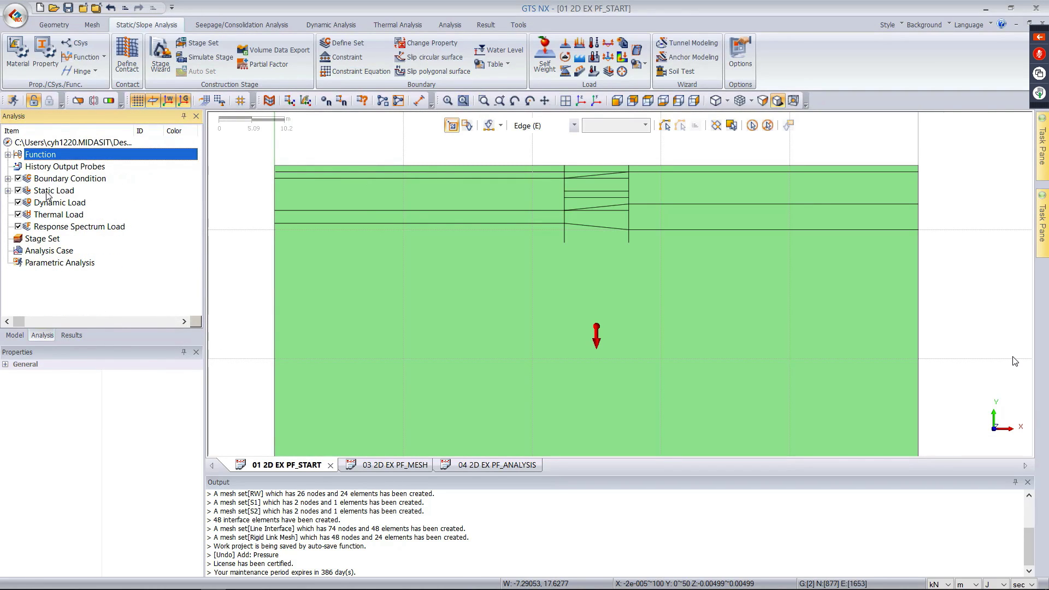
pyautogui.scroll(-3, 601, 171)
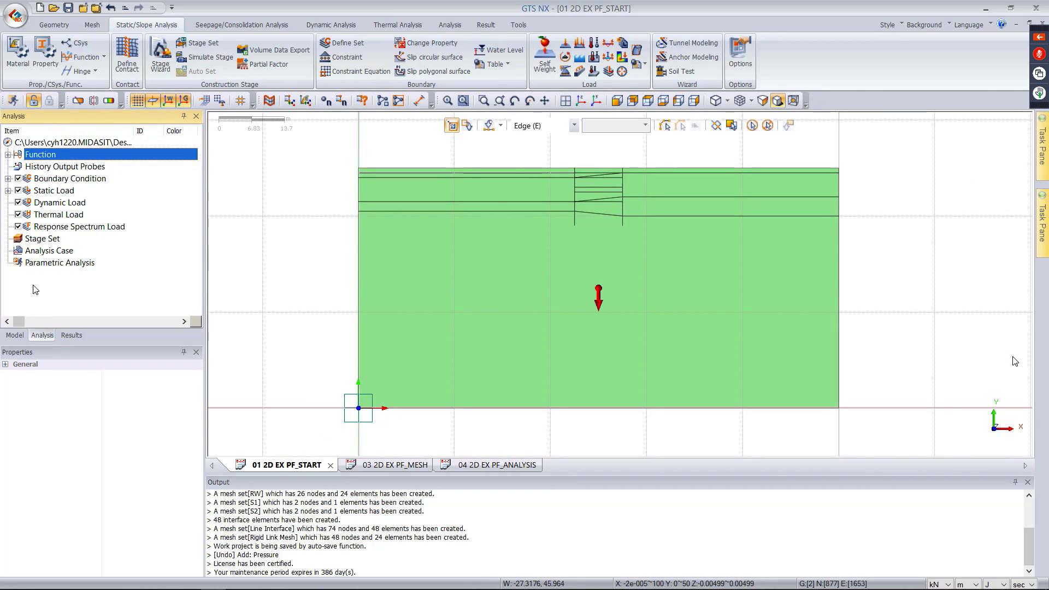
pyautogui.click(15, 336)
pyautogui.click(42, 335)
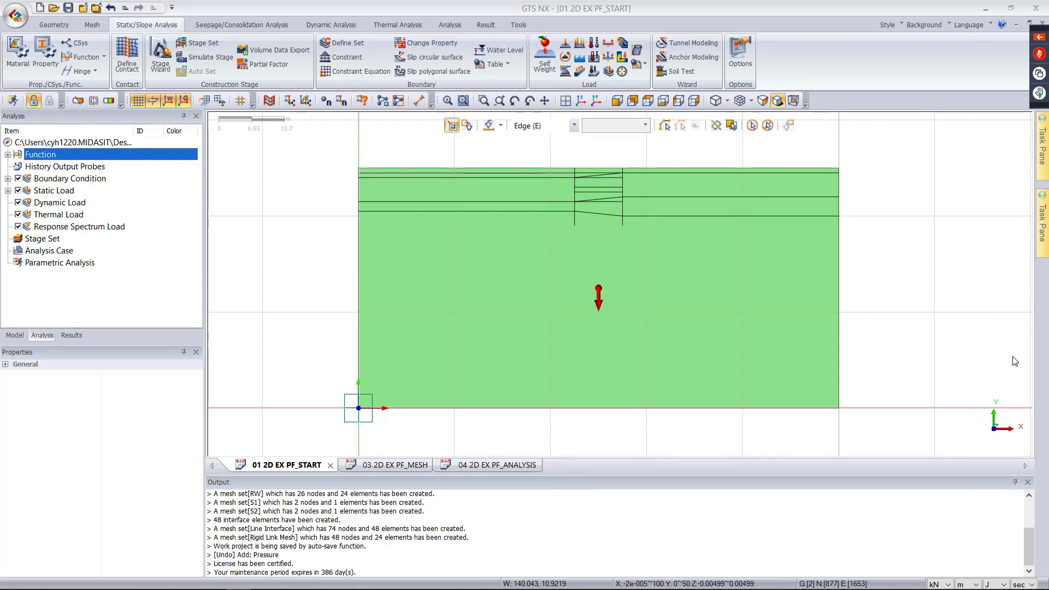
# - Add a construction stage set named Construction Stage Set-1 with stage type Stress, and look through the available stage types
pyautogui.click(42, 240)
pyautogui.rightClick(42, 241)
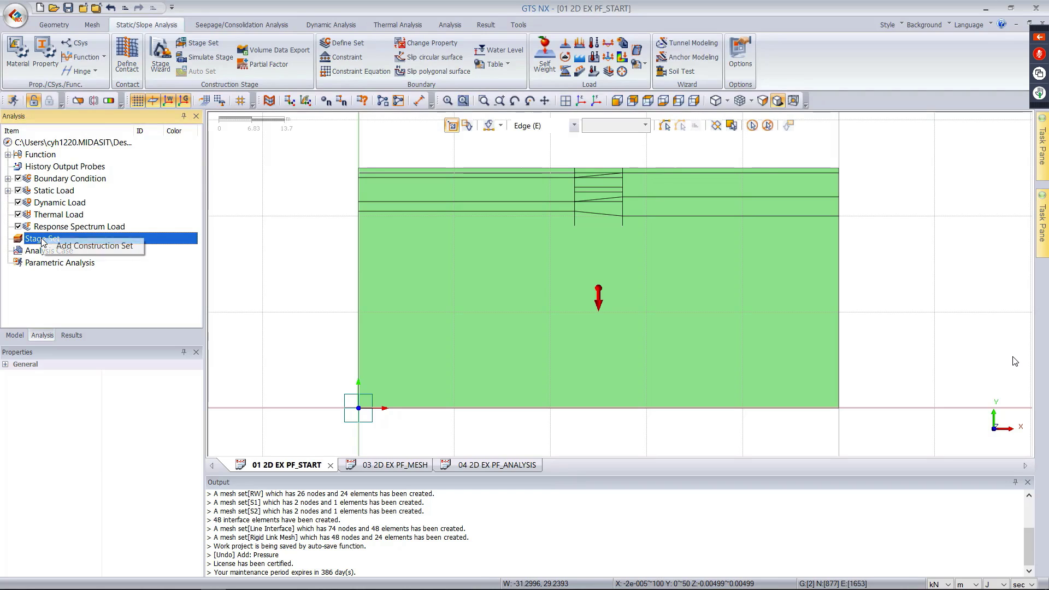
pyautogui.click(82, 249)
pyautogui.moveTo(163, 122); pyautogui.dragTo(218, 122)
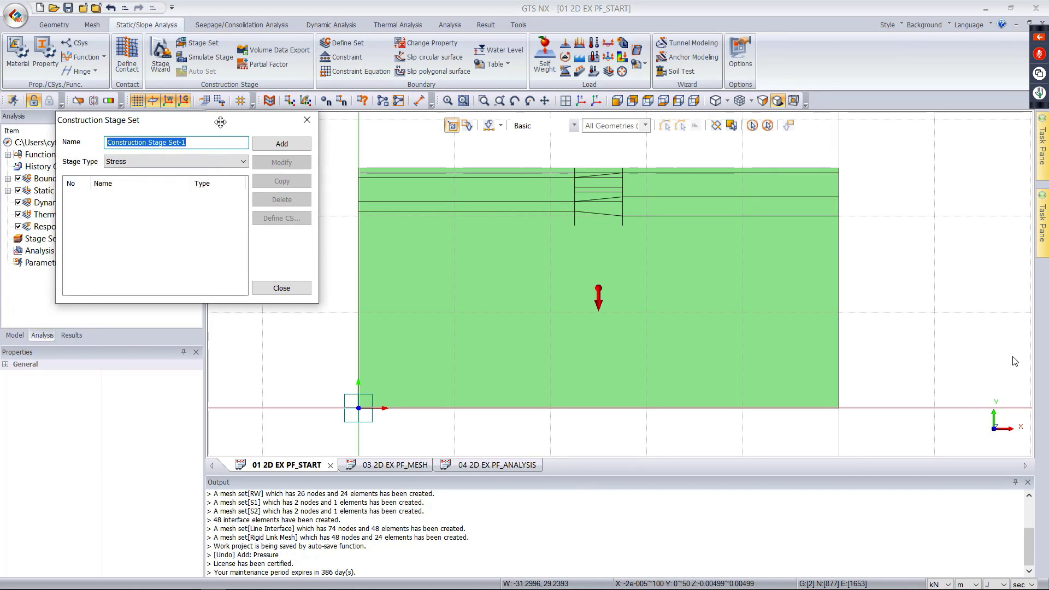
pyautogui.click(264, 147)
pyautogui.click(166, 162)
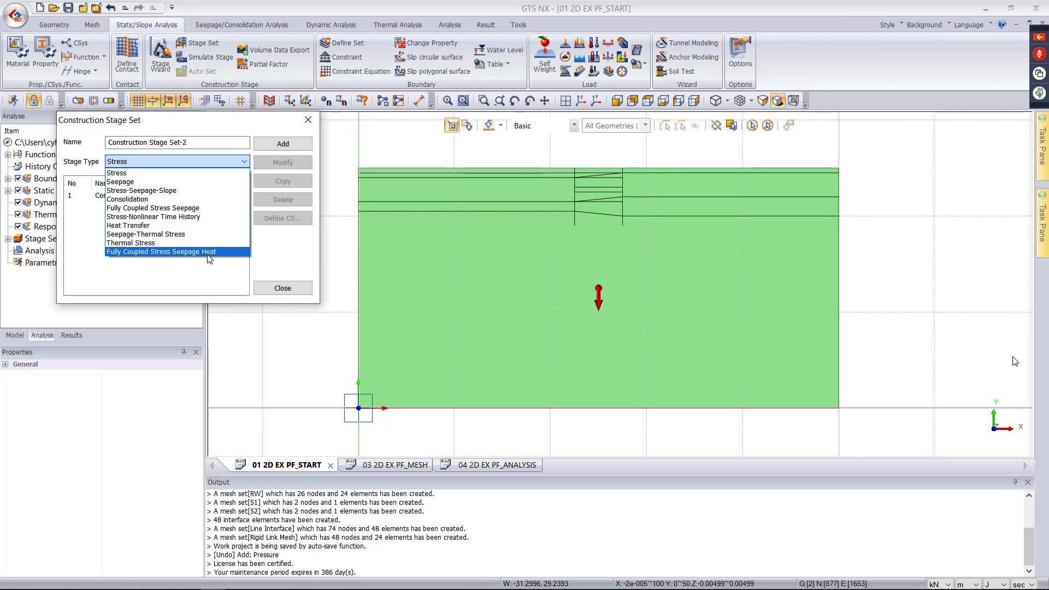
pyautogui.click(191, 288)
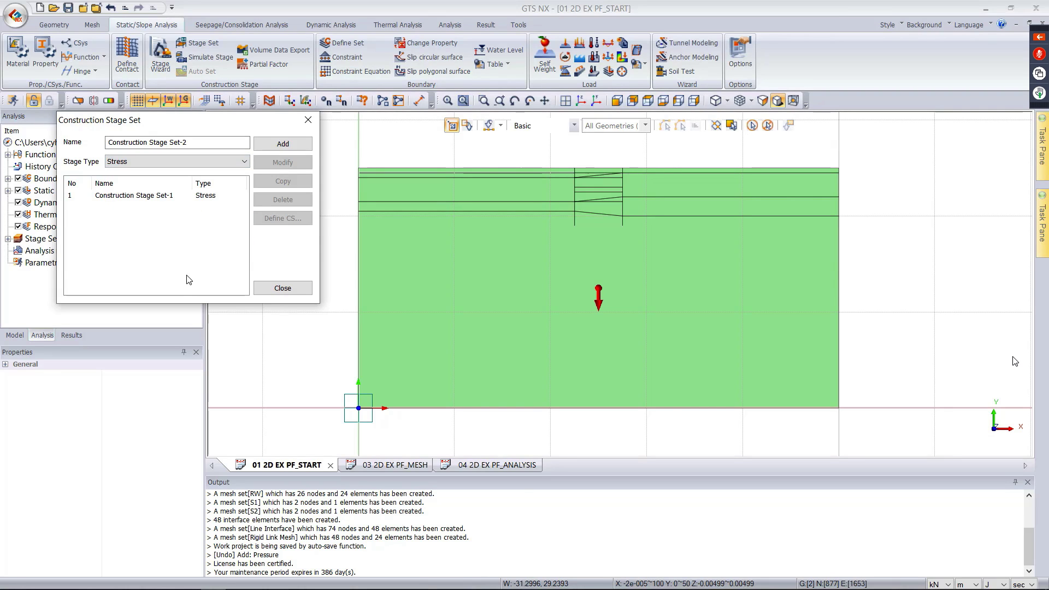
# - Open the stage definition of Construction Stage Set-1 and name its first stage initial
pyautogui.doubleClick(167, 198)
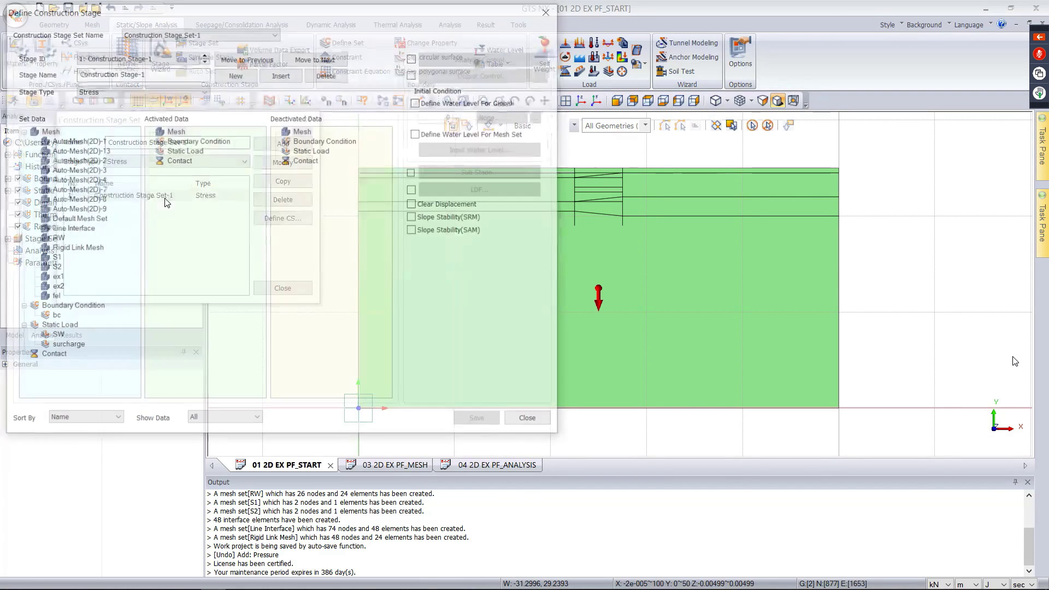
pyautogui.moveTo(350, 21); pyautogui.dragTo(357, 62)
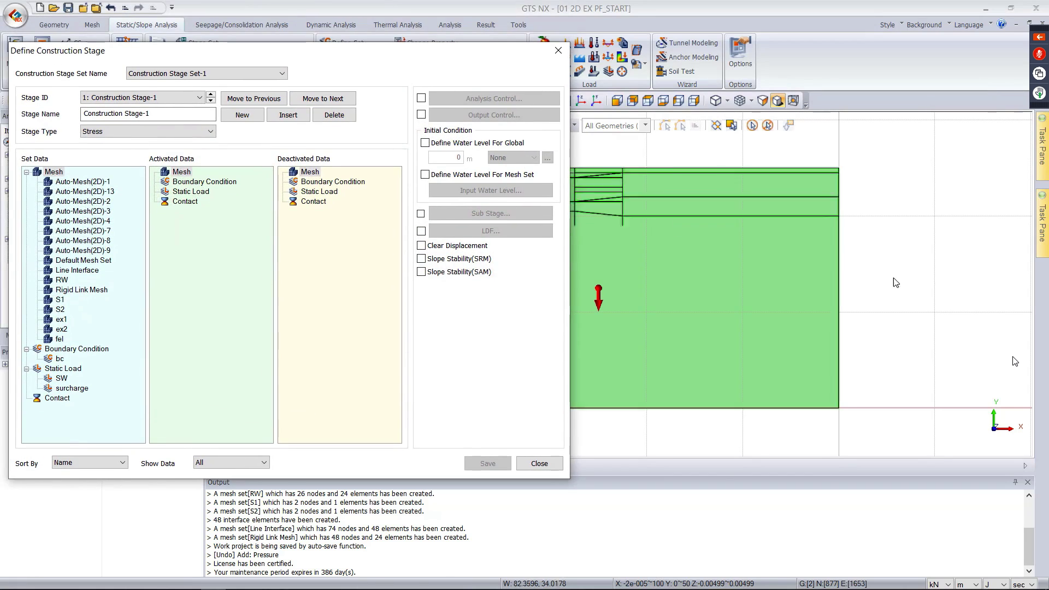
pyautogui.moveTo(1042, 227)
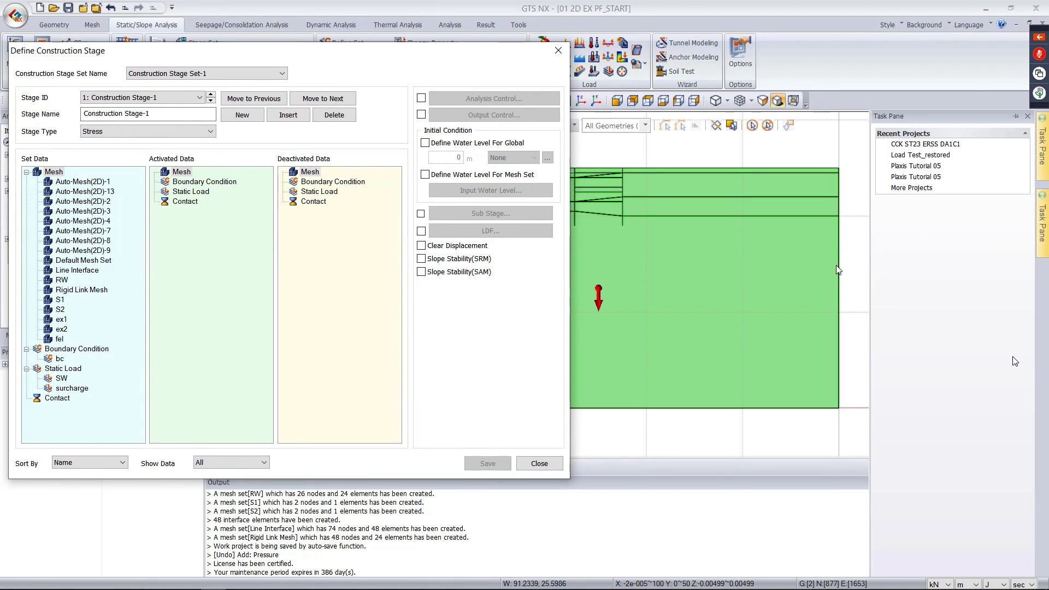
pyautogui.scroll(-4, 840, 269)
pyautogui.scroll(4, 739, 274)
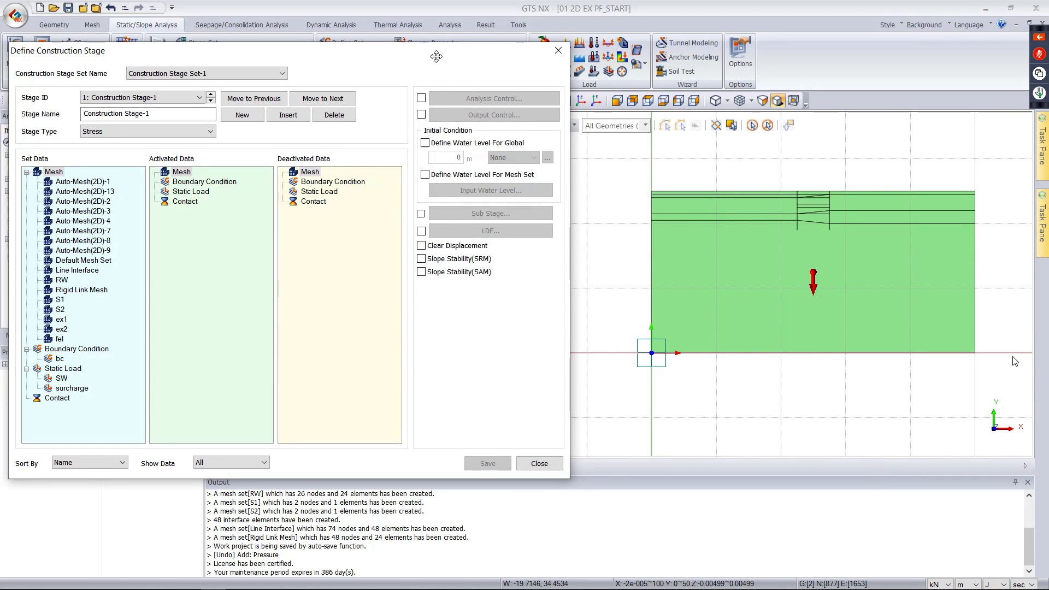
pyautogui.moveTo(437, 60); pyautogui.dragTo(482, 77)
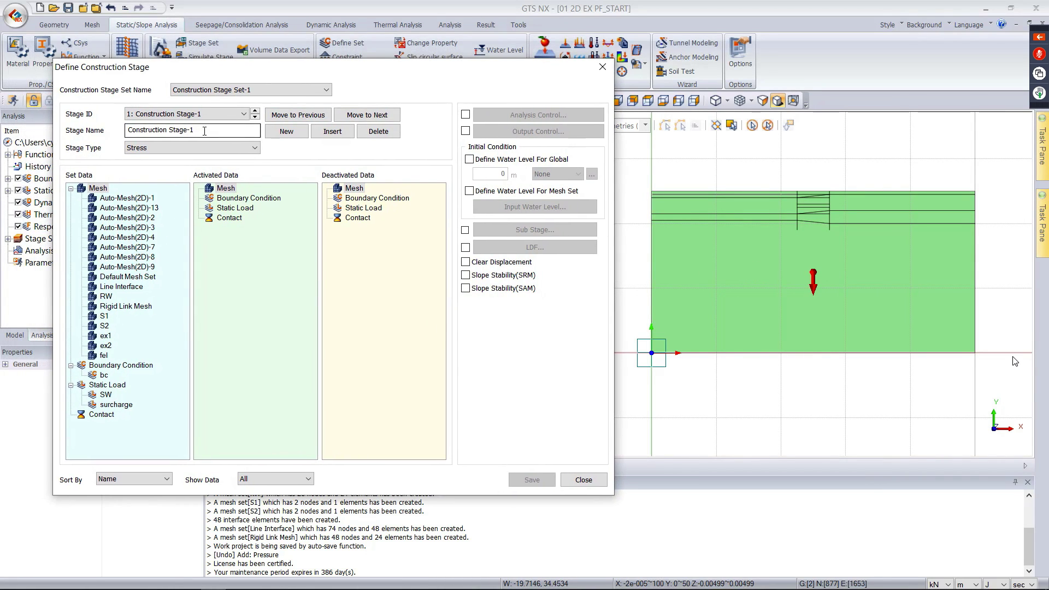
pyautogui.moveTo(204, 131); pyautogui.dragTo(127, 131)
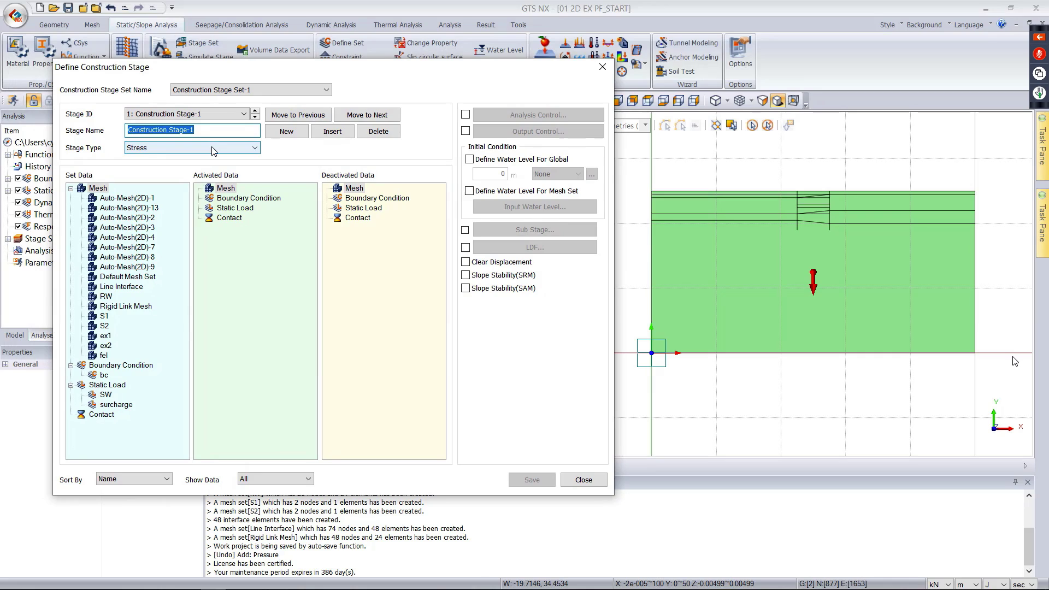
pyautogui.write('initial')
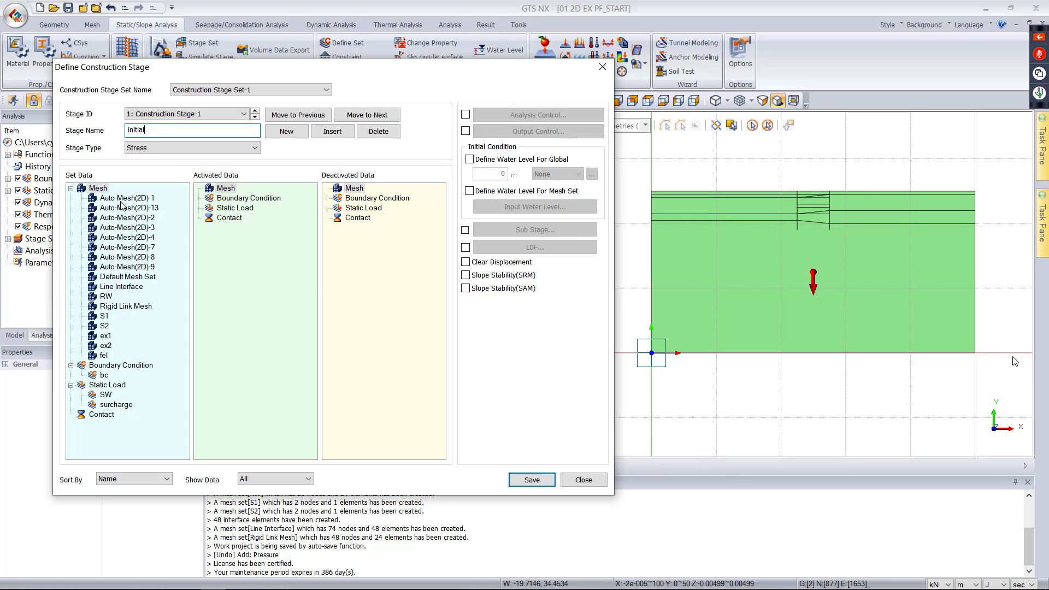
# - Hide all geometry in the model and display the mesh sets instead
pyautogui.click(14, 335)
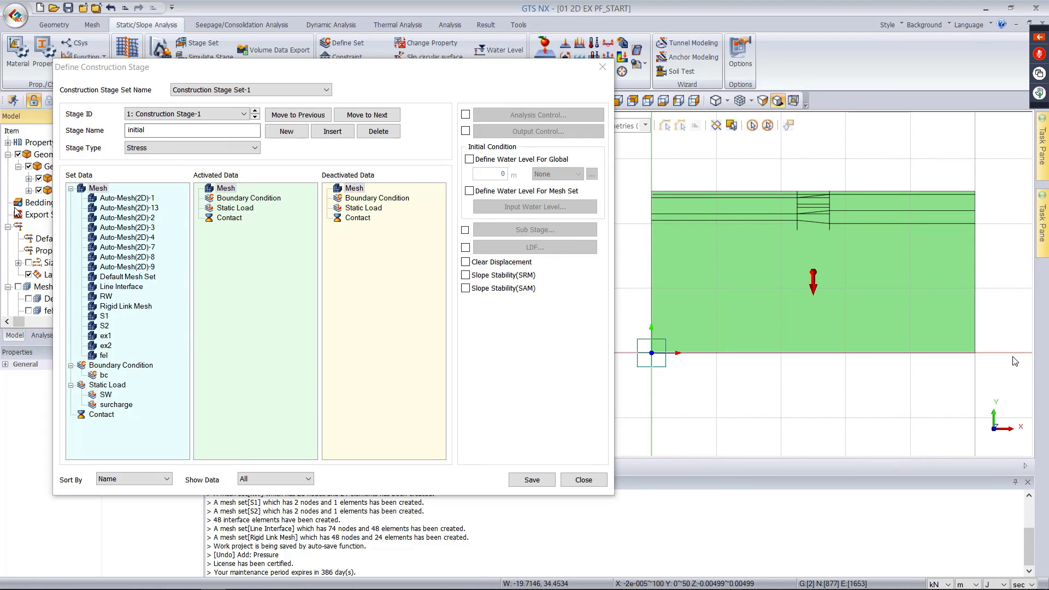
pyautogui.click(18, 154)
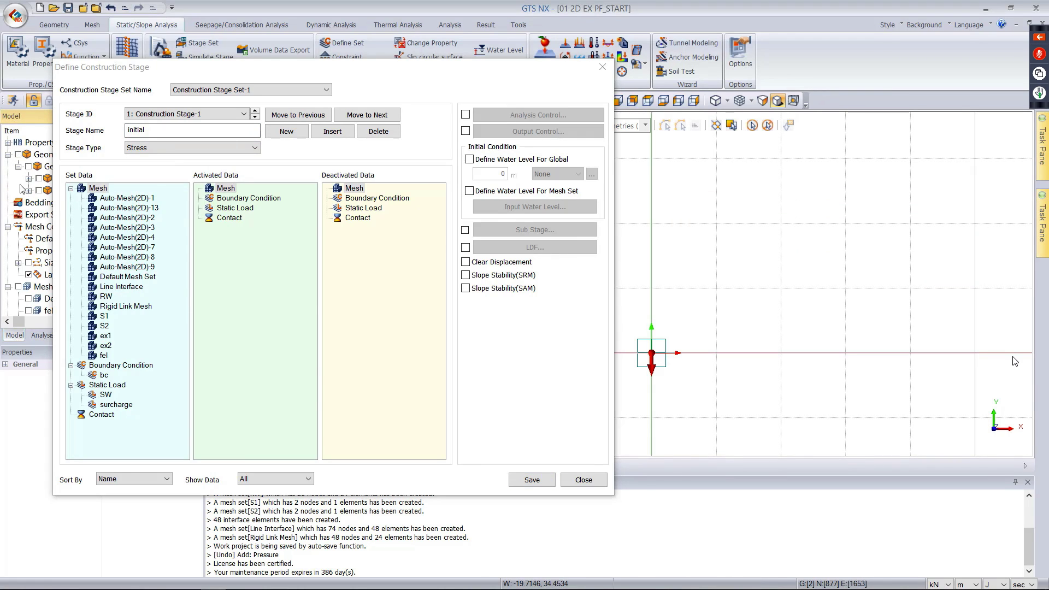
pyautogui.click(18, 286)
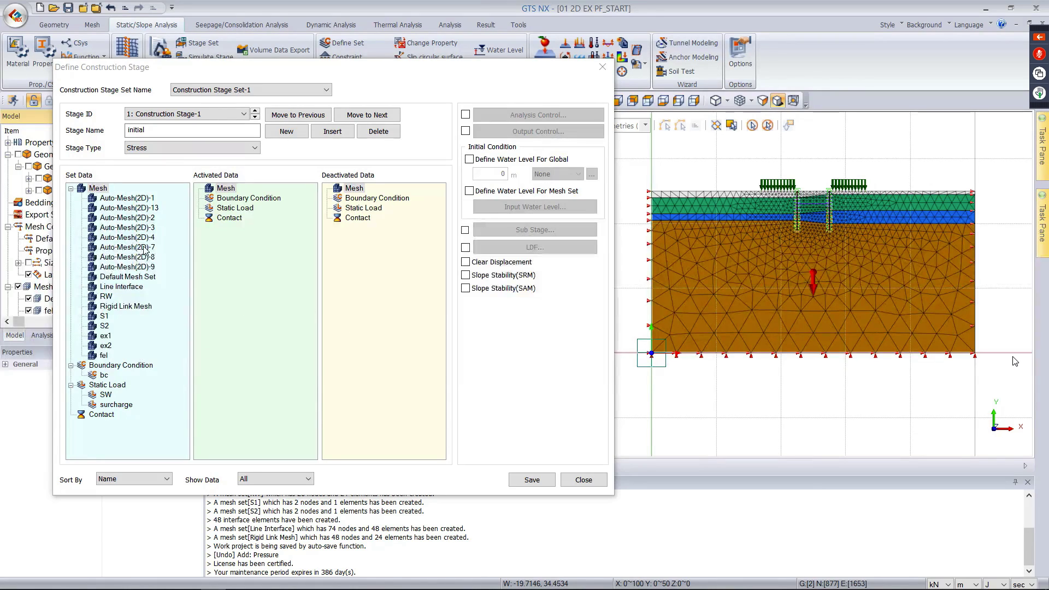
# - Activate all Auto-Mesh(2D) sets plus ex1, ex2 and fel in the initial stage, and show only activated data in the model view
pyautogui.click(132, 200)
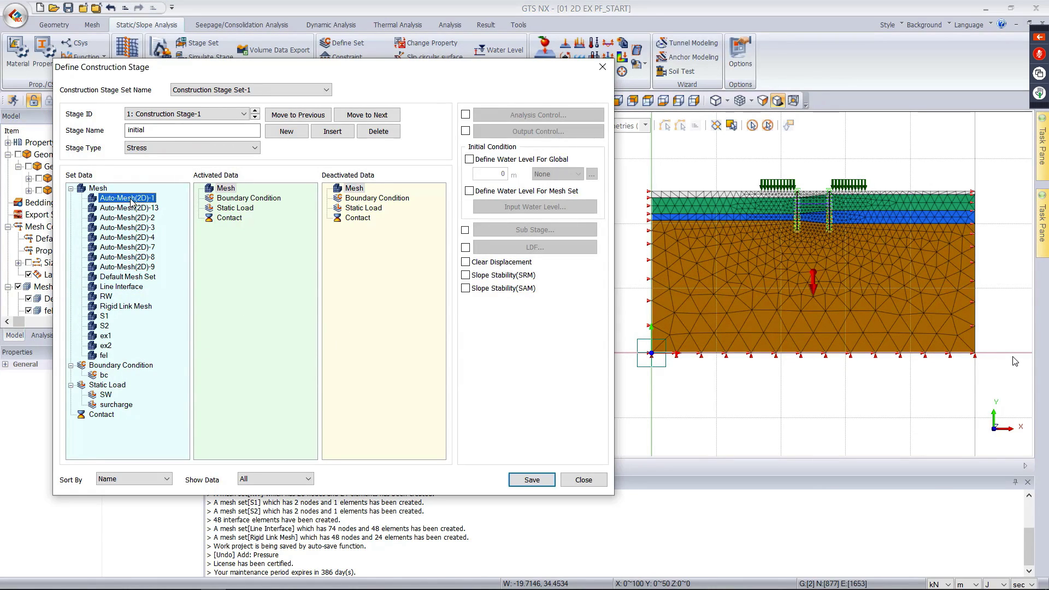
pyautogui.keyDown('shift'); pyautogui.click(139, 268); pyautogui.keyUp('shift')
pyautogui.keyDown('ctrl'); pyautogui.click(104, 338); pyautogui.keyUp('ctrl')
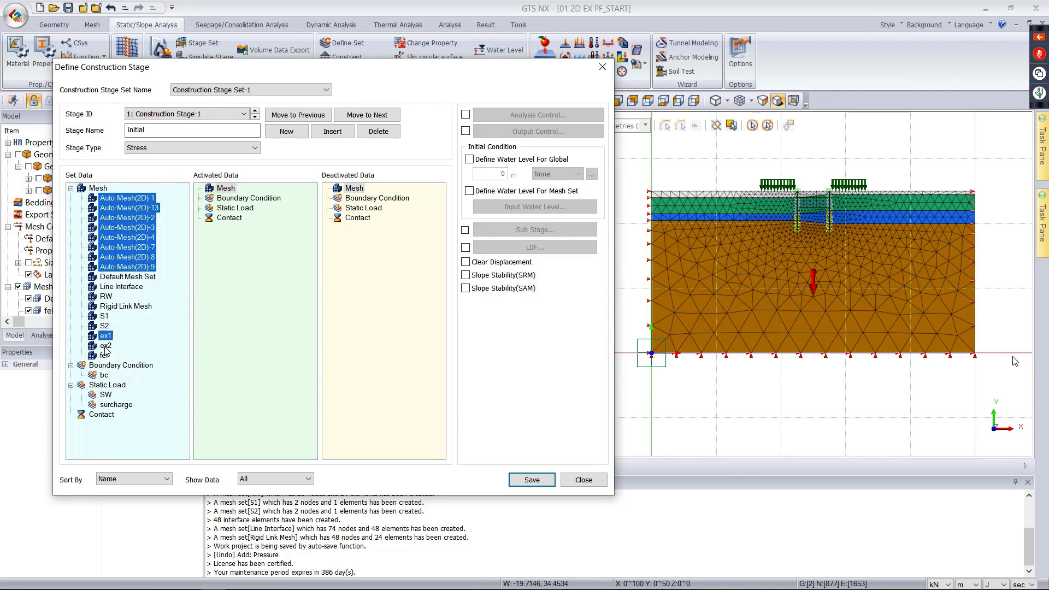
pyautogui.keyDown('ctrl'); pyautogui.click(104, 347); pyautogui.keyUp('ctrl')
pyautogui.keyDown('ctrl'); pyautogui.click(104, 356); pyautogui.keyUp('ctrl')
pyautogui.moveTo(105, 345); pyautogui.dragTo(239, 291)
pyautogui.click(282, 479)
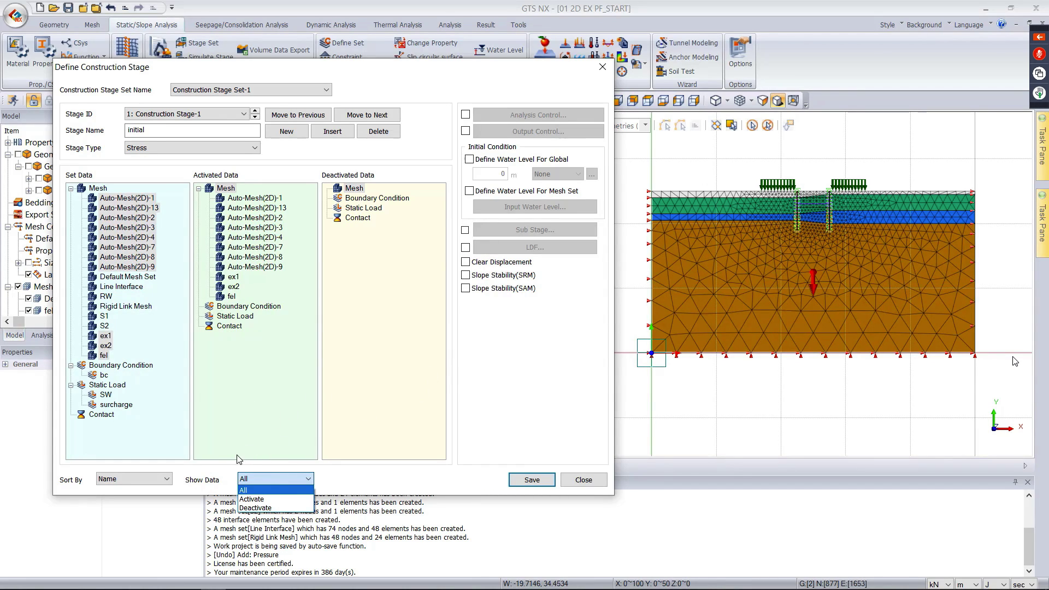
pyautogui.click(266, 501)
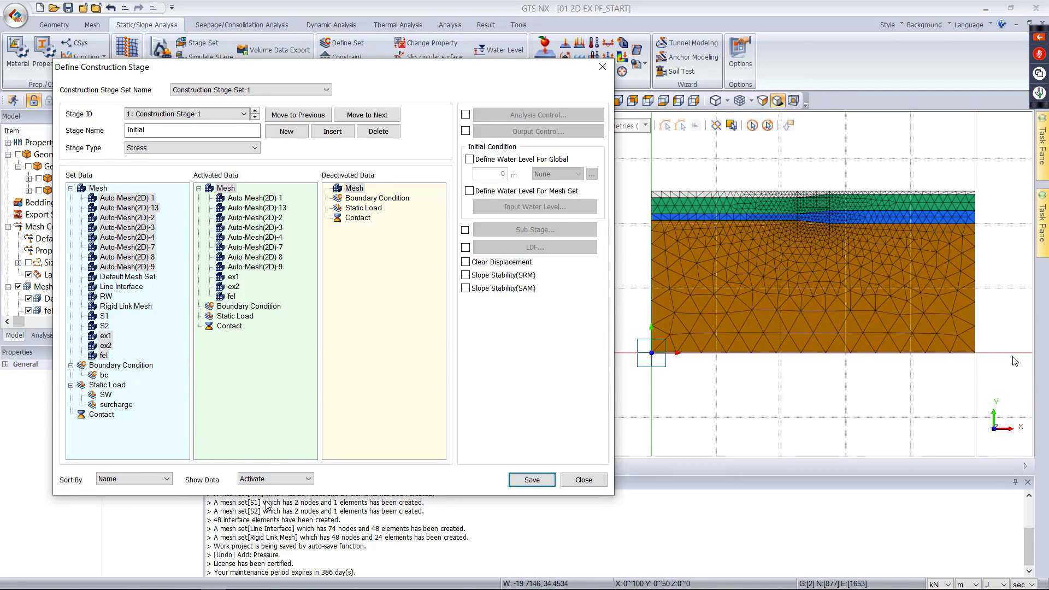
# - Activate the bc boundary condition, the SW static load and the Rigid Link Mesh in the initial stage
pyautogui.moveTo(101, 375); pyautogui.dragTo(269, 302)
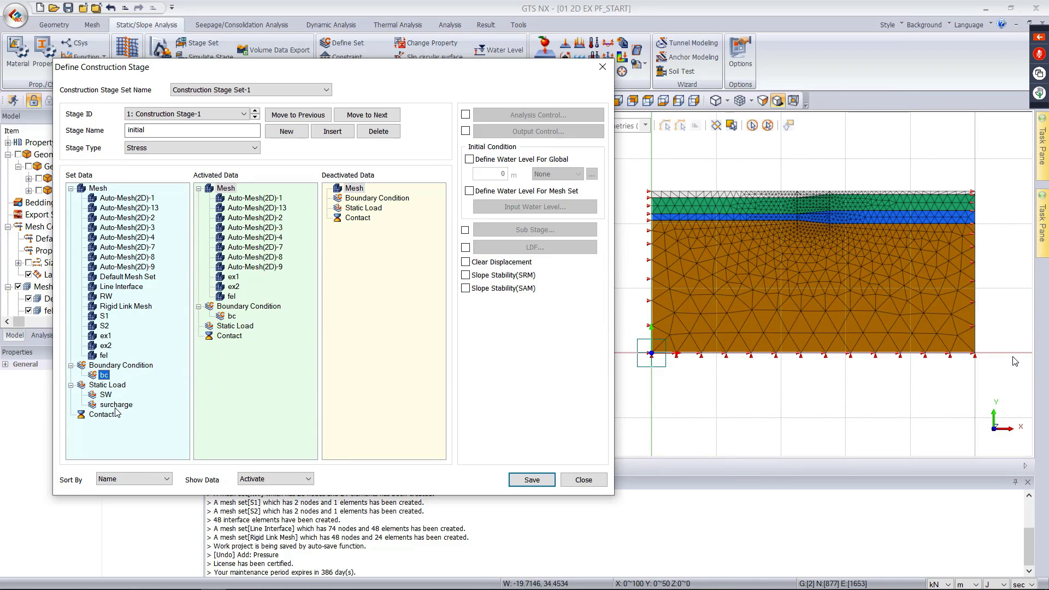
pyautogui.moveTo(106, 394); pyautogui.dragTo(236, 333)
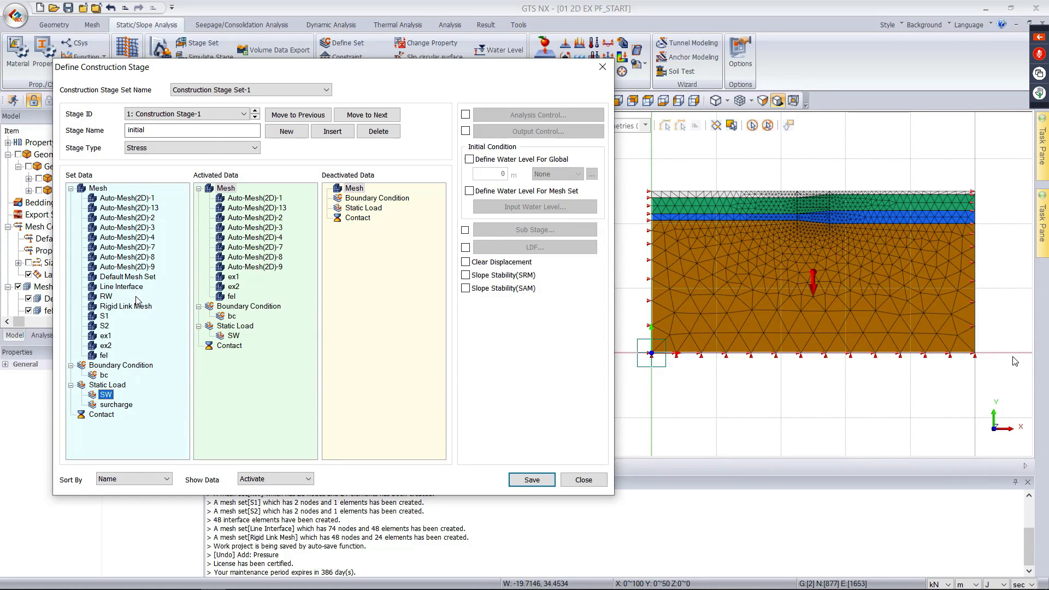
pyautogui.moveTo(128, 310); pyautogui.dragTo(290, 245)
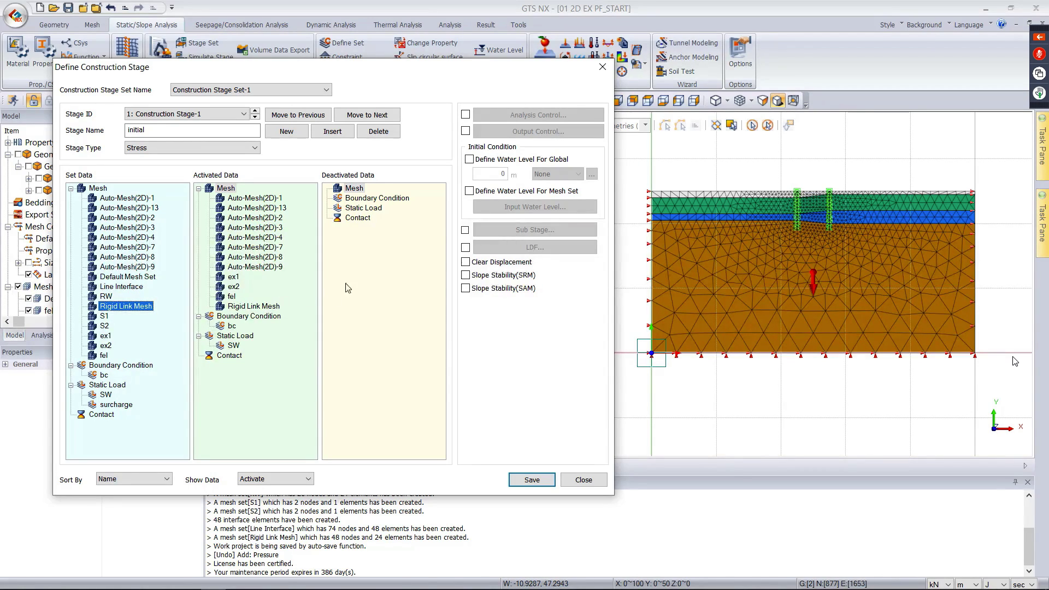
# - Enable Clear Displacement, define a global water level of 1 m with the function initial, and save the initial stage
pyautogui.click(466, 263)
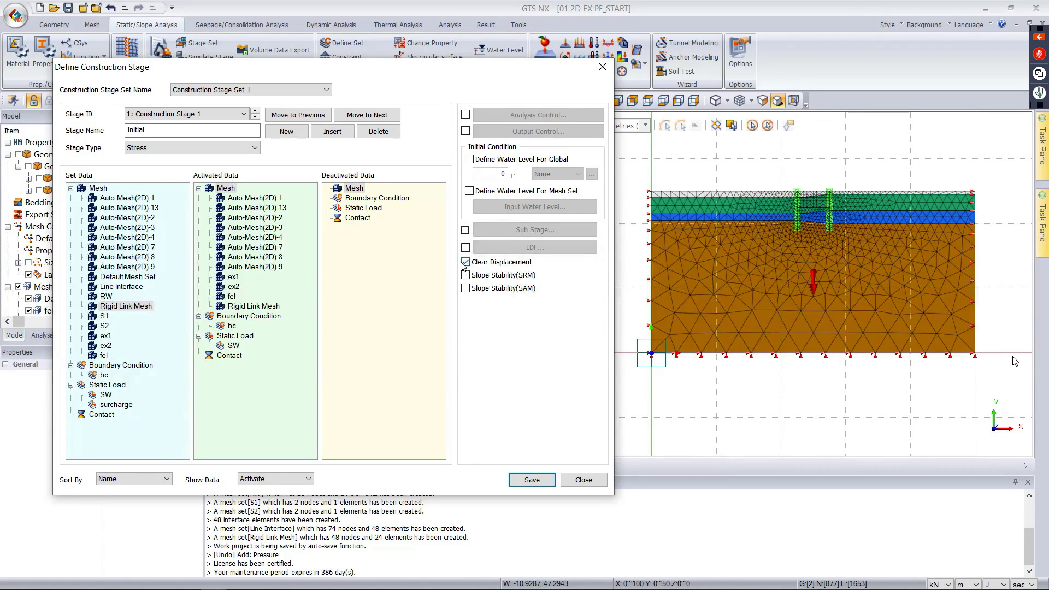
pyautogui.click(469, 160)
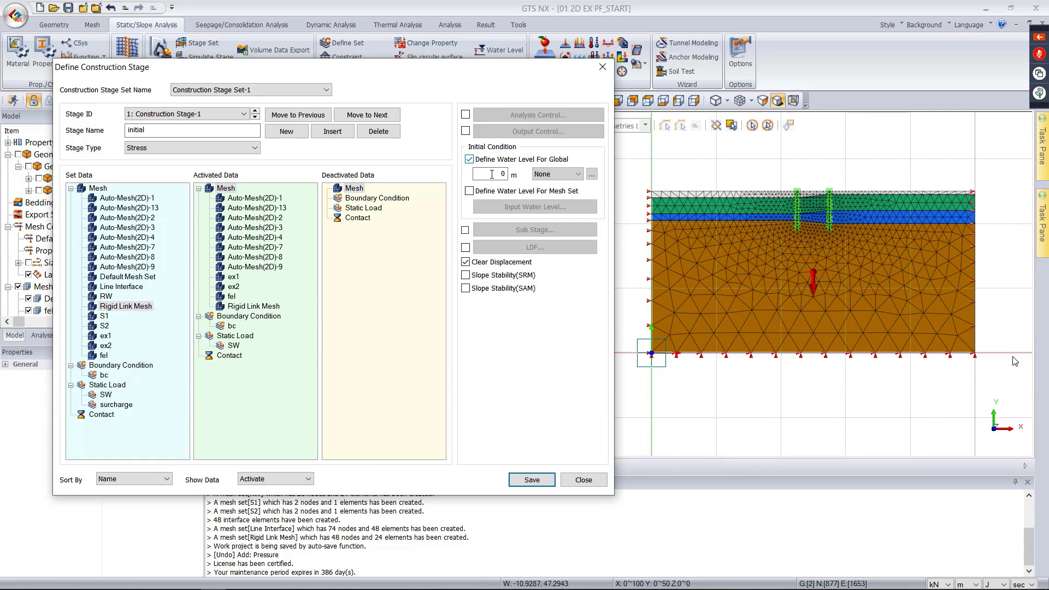
pyautogui.click(571, 174)
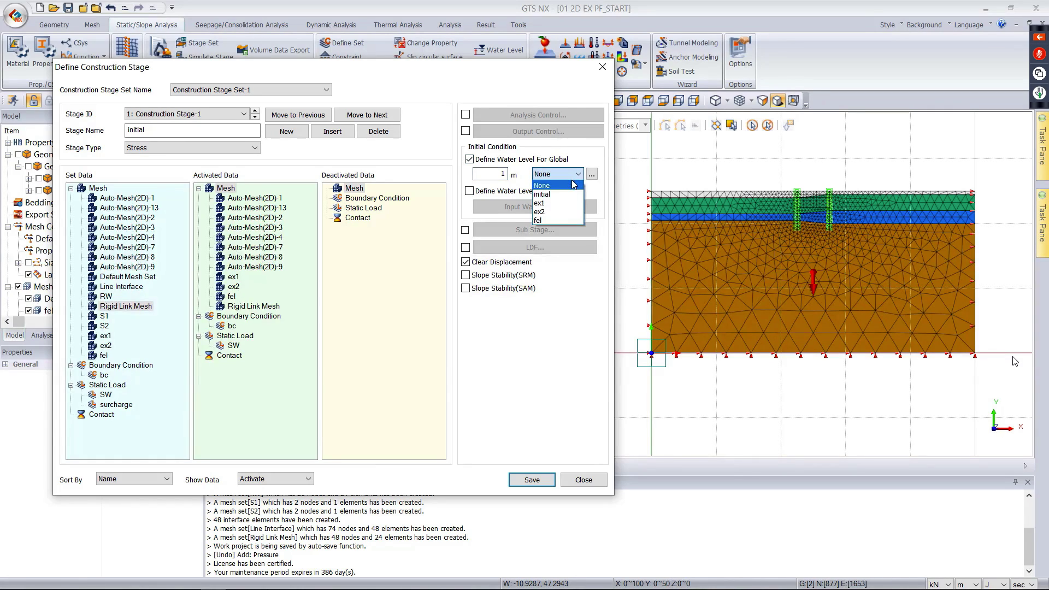
pyautogui.click(574, 195)
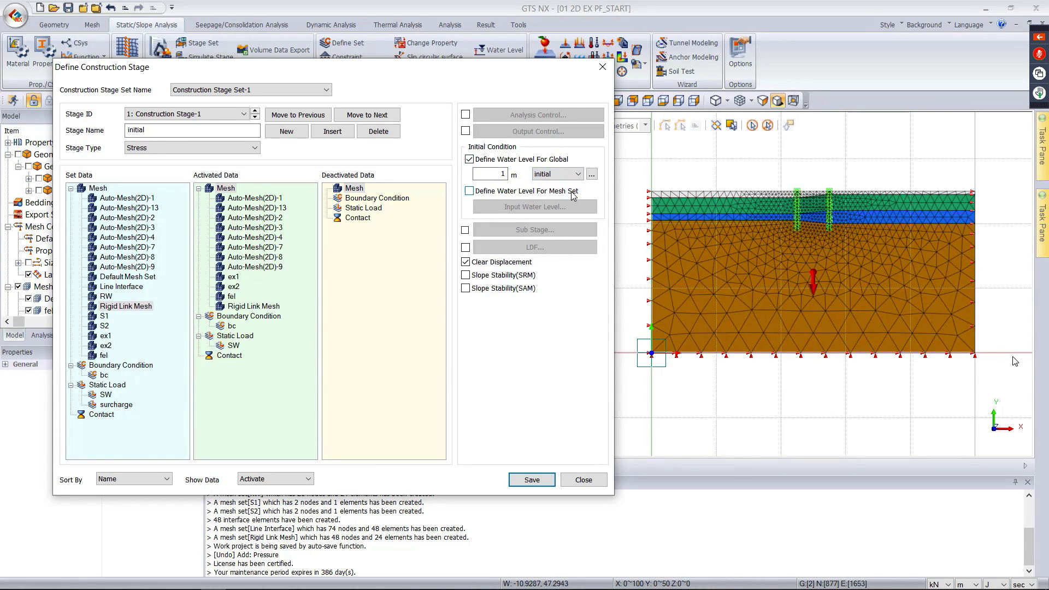
pyautogui.click(533, 481)
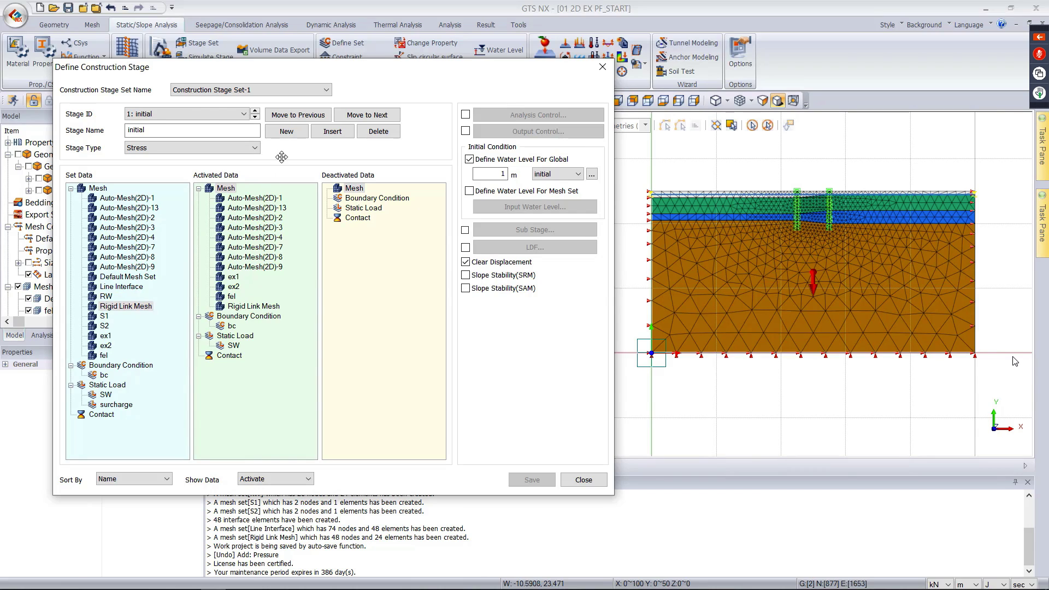
# - Add a second stage named surcharge & RW, and activate the RW and Line Interface mesh sets and the surcharge load
pyautogui.click(286, 131)
pyautogui.moveTo(237, 131); pyautogui.dragTo(127, 131)
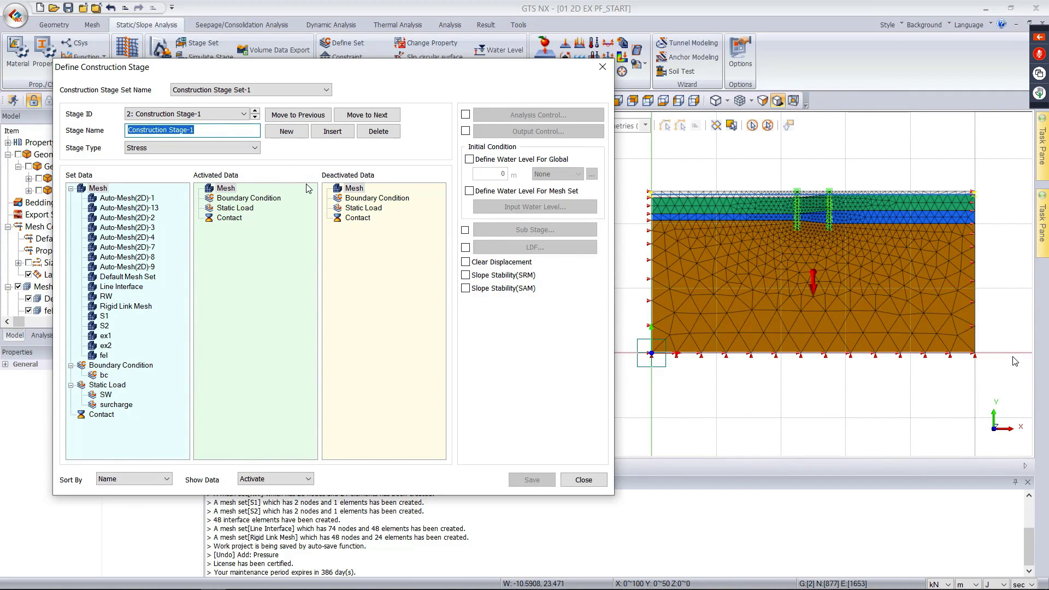
pyautogui.write('surcharge & RW')
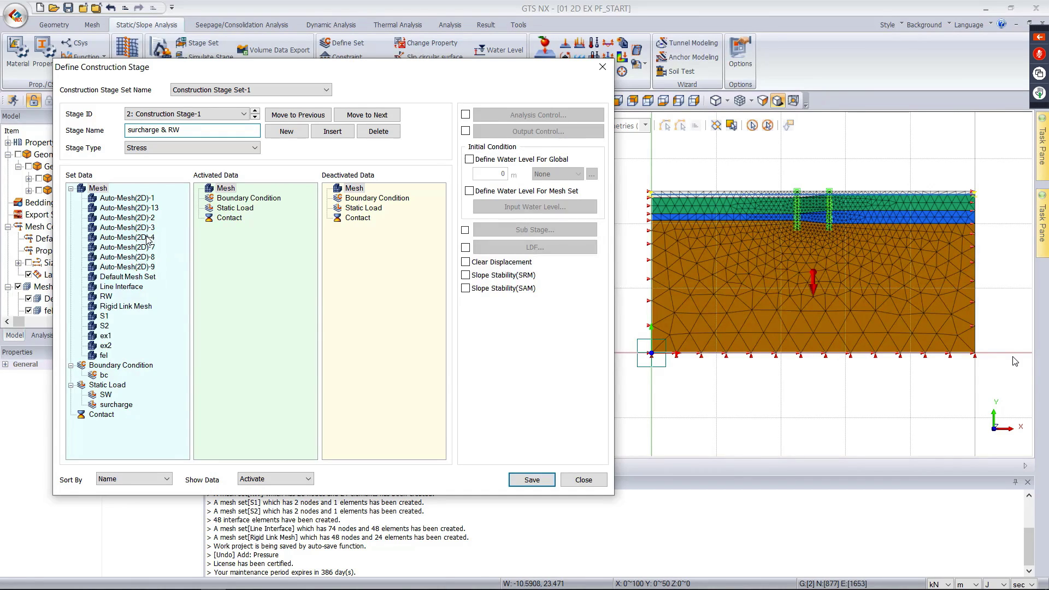
pyautogui.moveTo(106, 296); pyautogui.dragTo(260, 260)
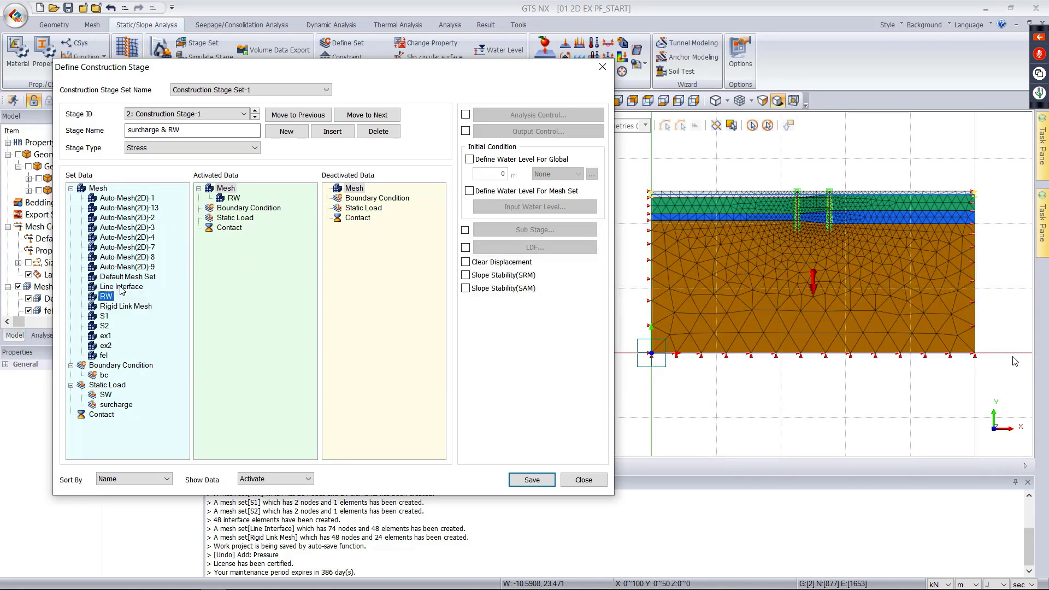
pyautogui.moveTo(122, 288); pyautogui.dragTo(253, 269)
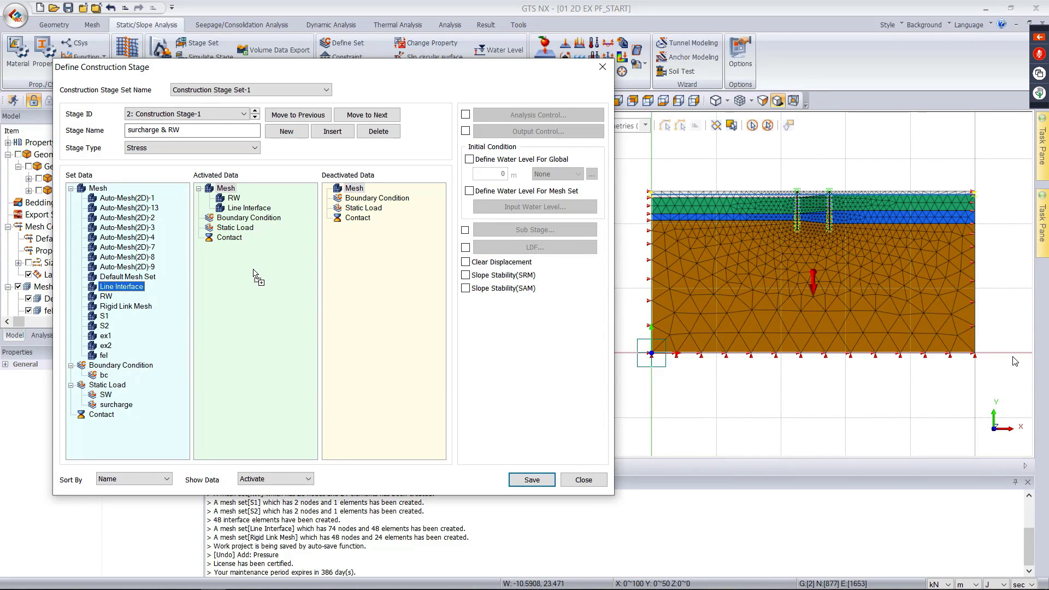
pyautogui.moveTo(115, 404); pyautogui.dragTo(249, 279)
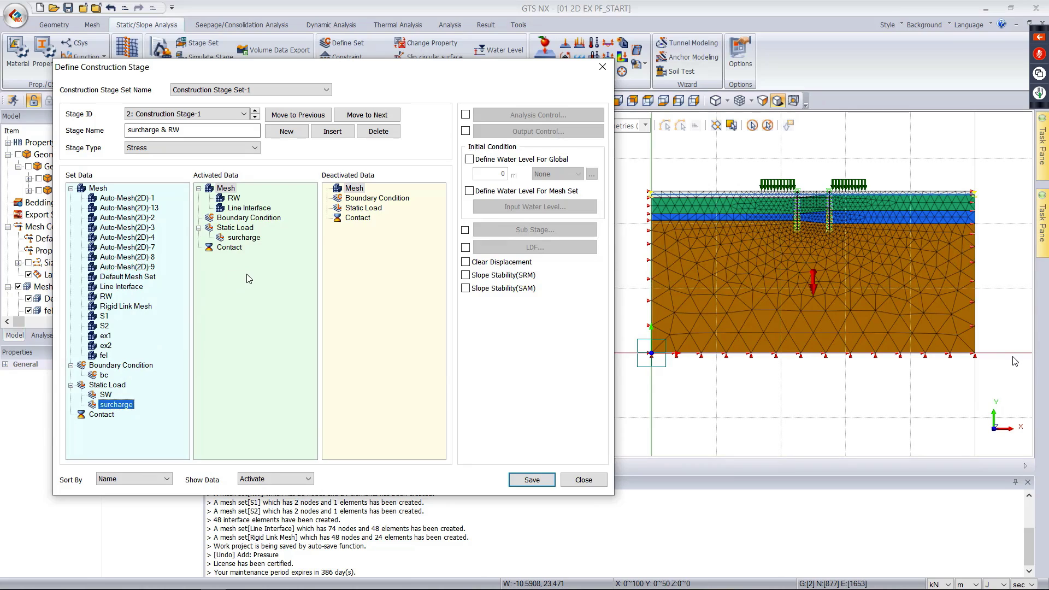
# - Deactivate the Rigid Link Mesh in the surcharge & RW stage and save the stage
pyautogui.click(238, 212)
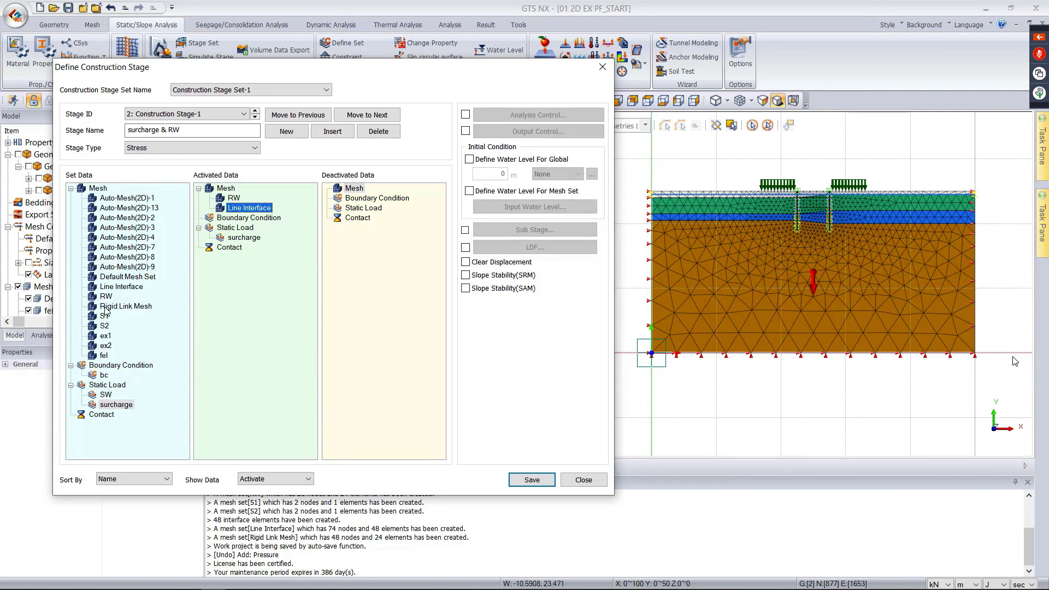
pyautogui.click(131, 309)
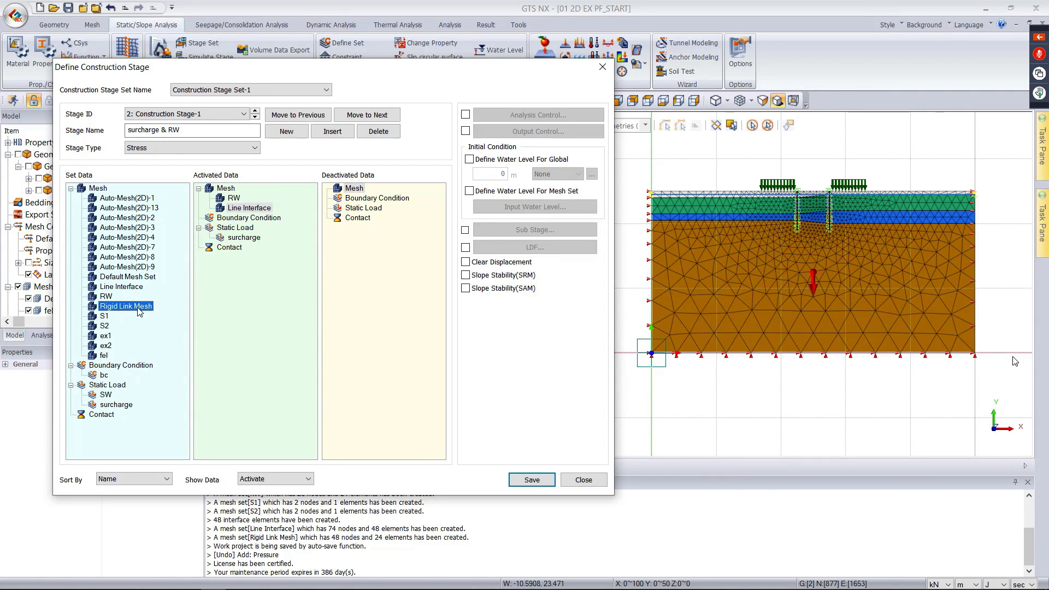
pyautogui.moveTo(139, 310); pyautogui.dragTo(397, 241)
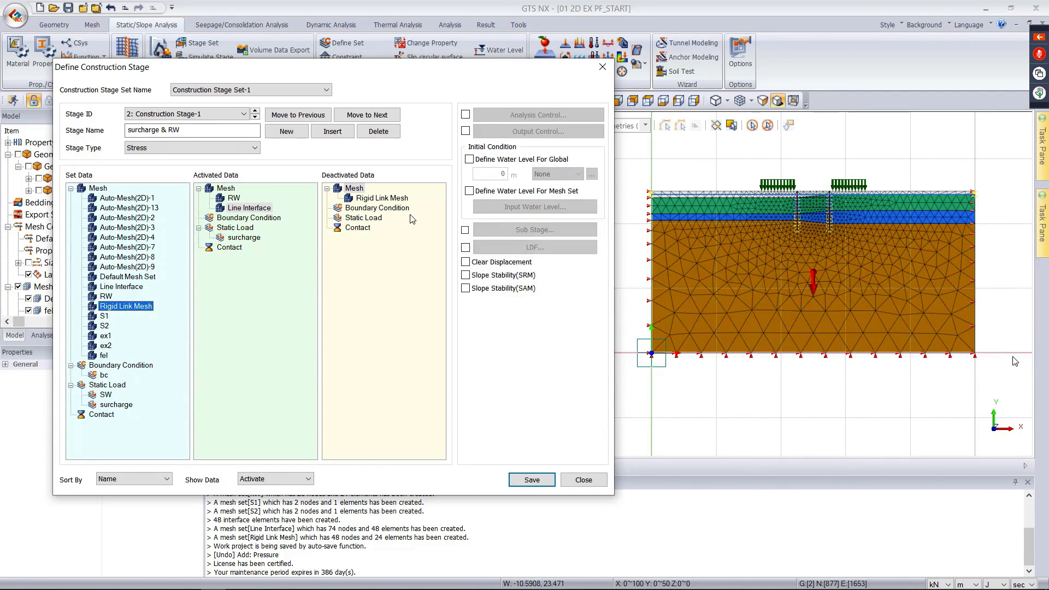
pyautogui.click(531, 479)
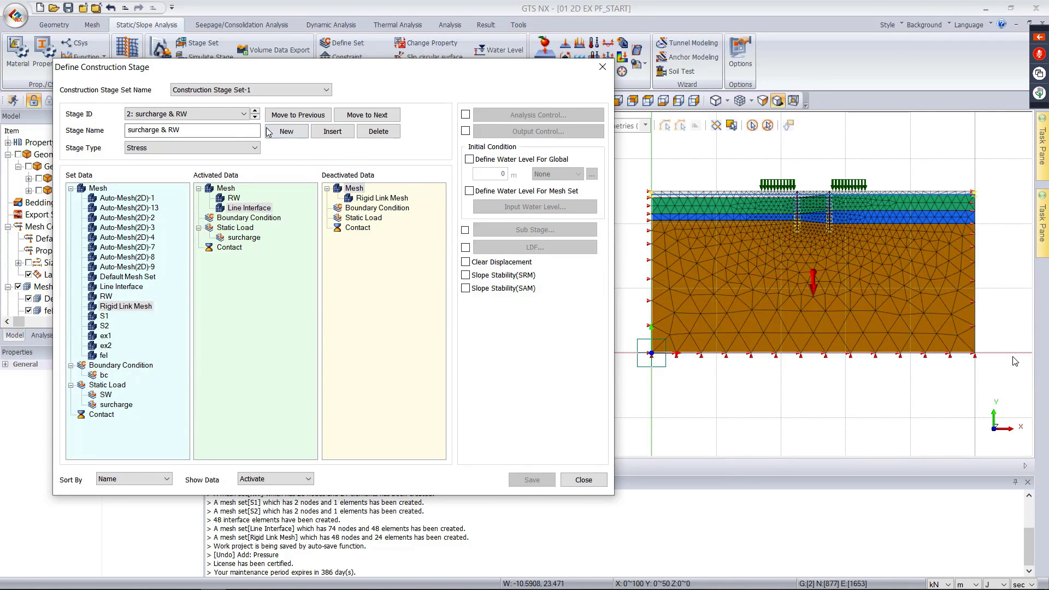
# - Add a third stage named ex1 and deactivate the ex1 mesh set in it
pyautogui.click(287, 132)
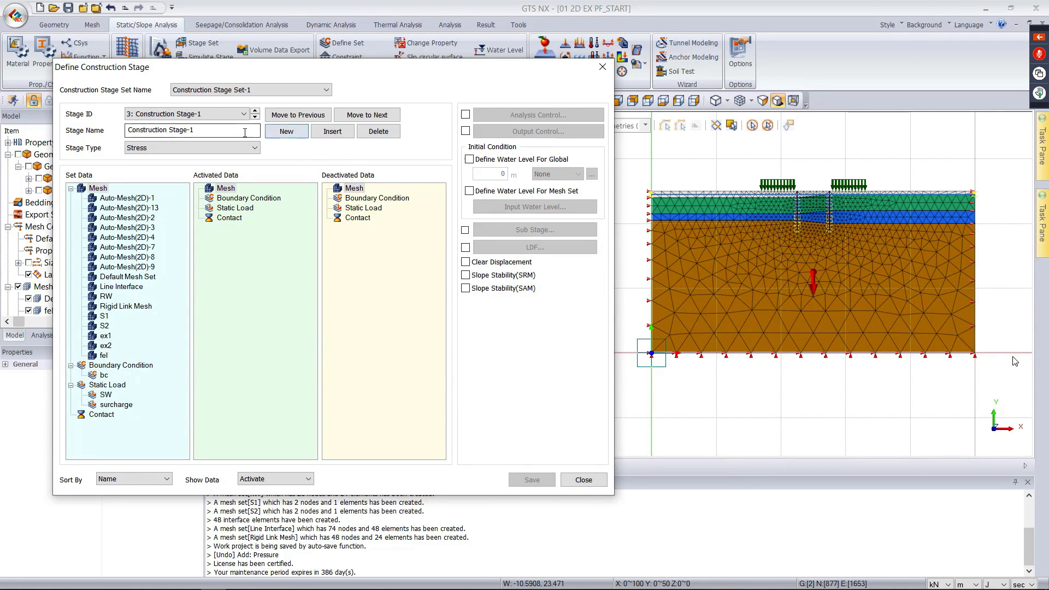
pyautogui.write('ex')
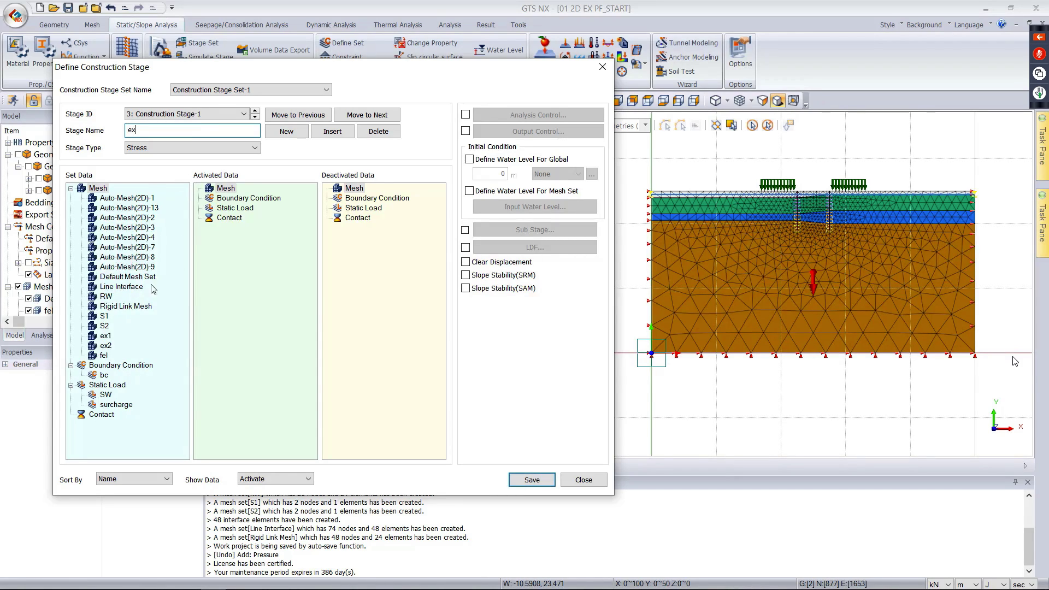
pyautogui.moveTo(105, 336); pyautogui.dragTo(373, 262)
pyautogui.click(181, 130)
pyautogui.write('1')
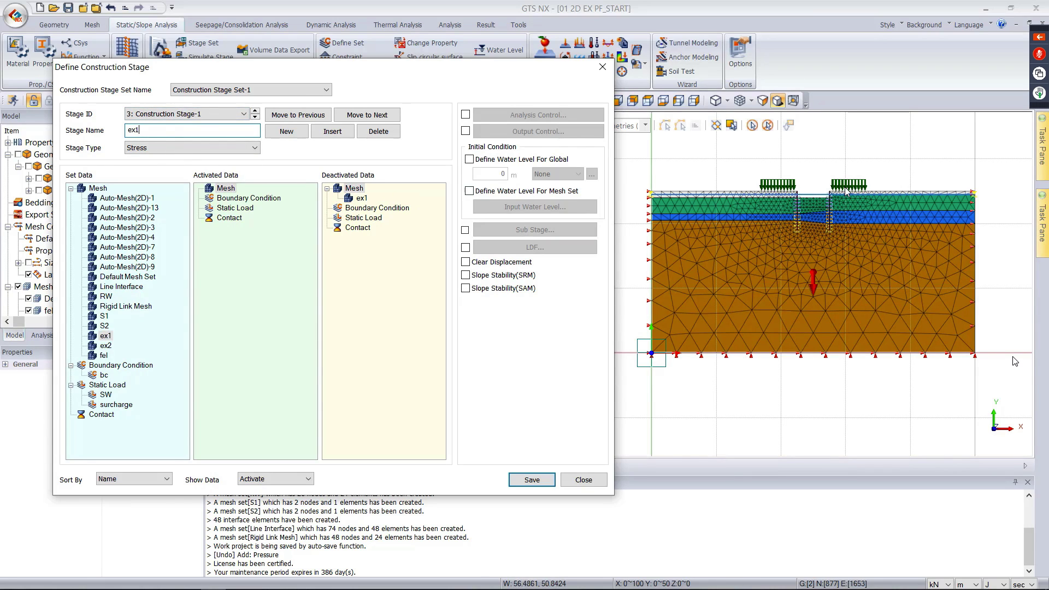
pyautogui.scroll(5, 774, 227)
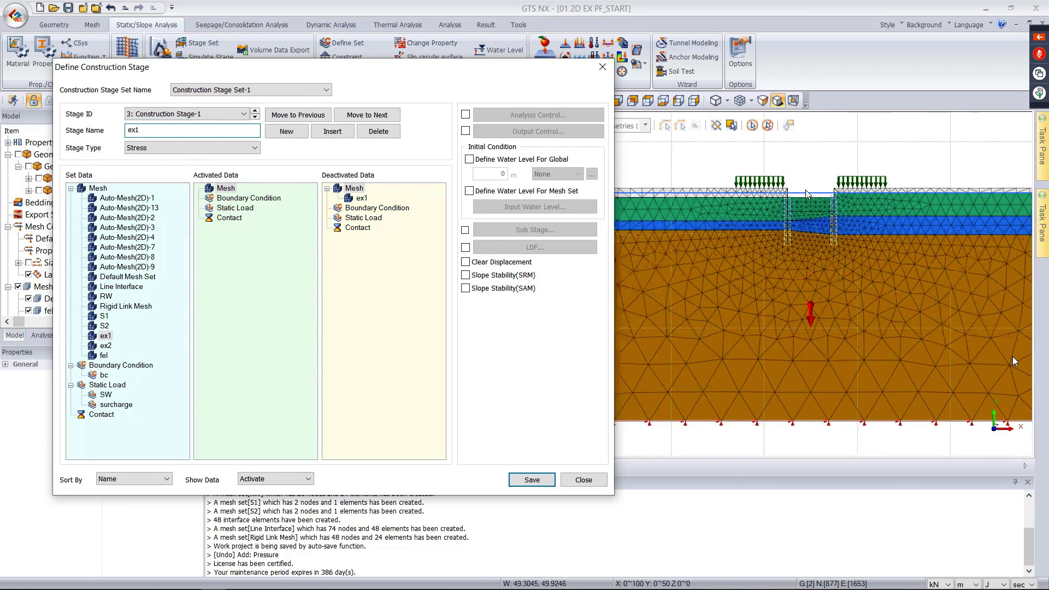
# - Save the ex1 stage, and add a fourth stage named s1 with the S1 mesh set activated
pyautogui.click(531, 480)
pyautogui.click(287, 131)
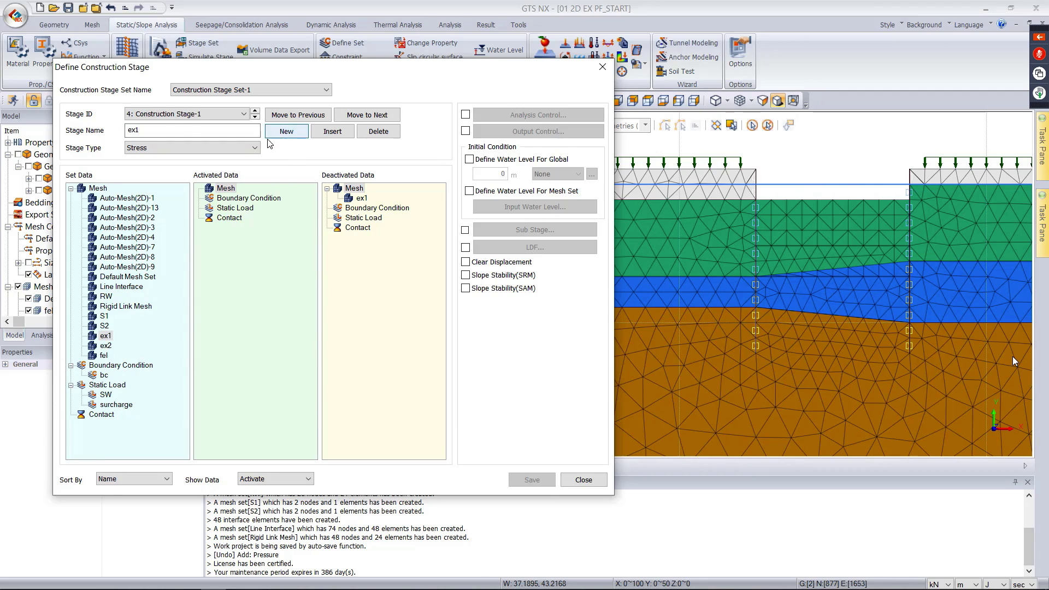
pyautogui.moveTo(103, 317); pyautogui.dragTo(257, 269)
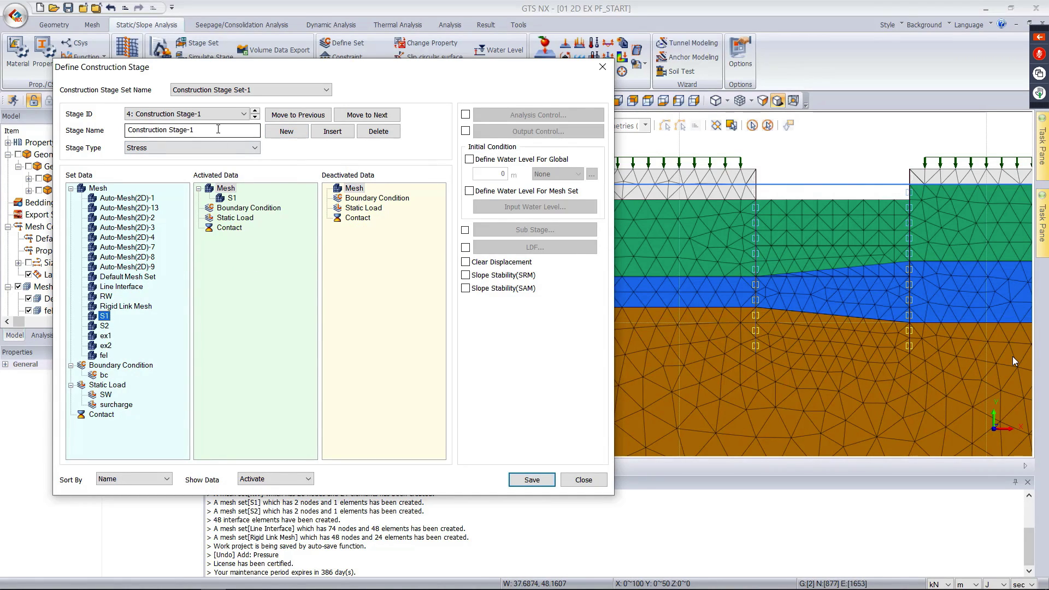
pyautogui.moveTo(218, 129); pyautogui.dragTo(91, 125)
pyautogui.write('s1')
pyautogui.press('Tab')
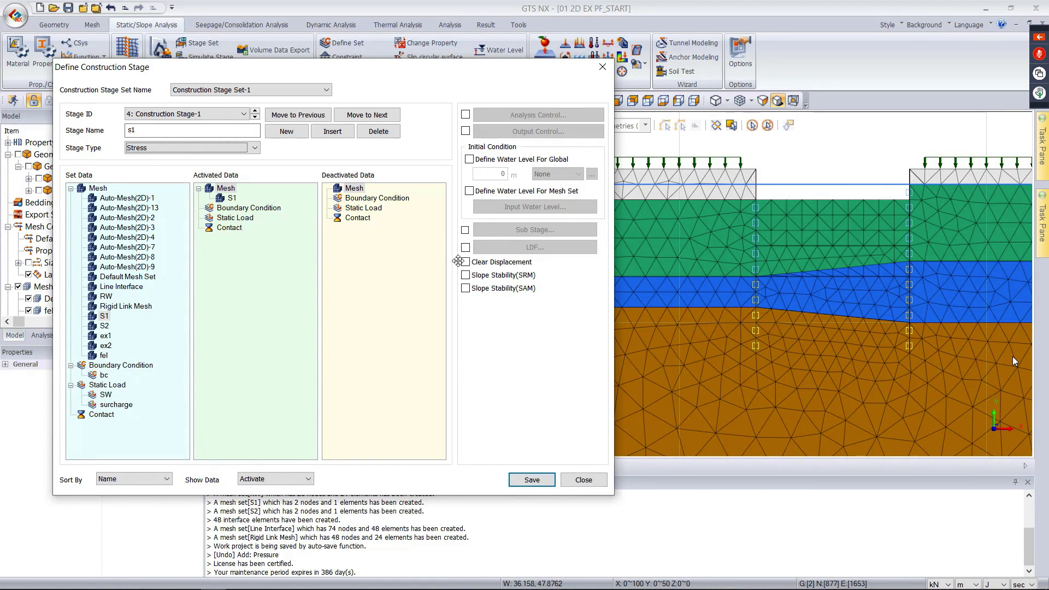
pyautogui.click(527, 481)
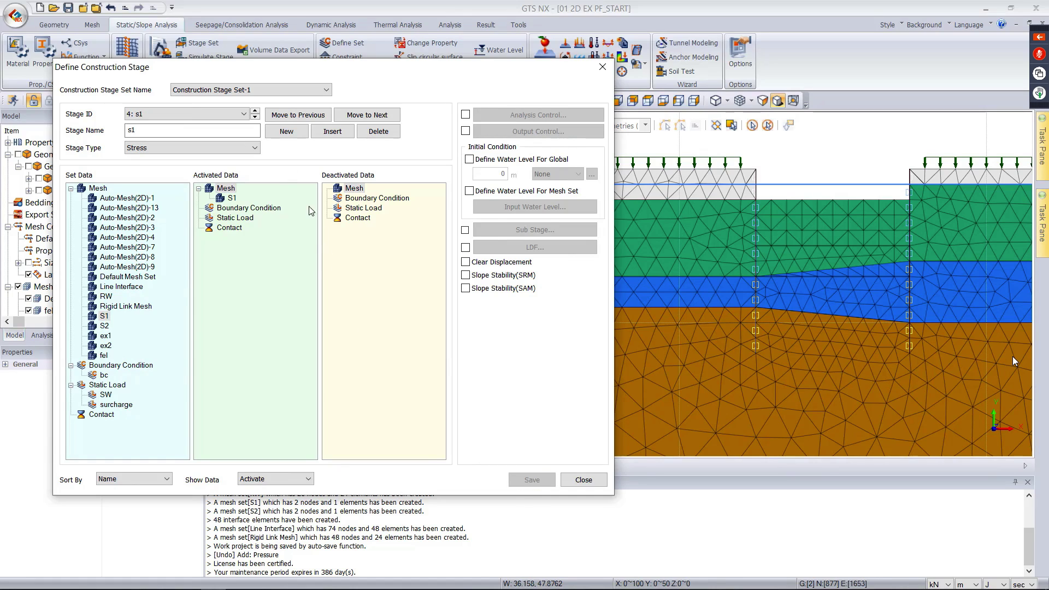
# - Return to the ex1 stage, define its global water level as 1 m with the function ex1, and save it
pyautogui.click(256, 117)
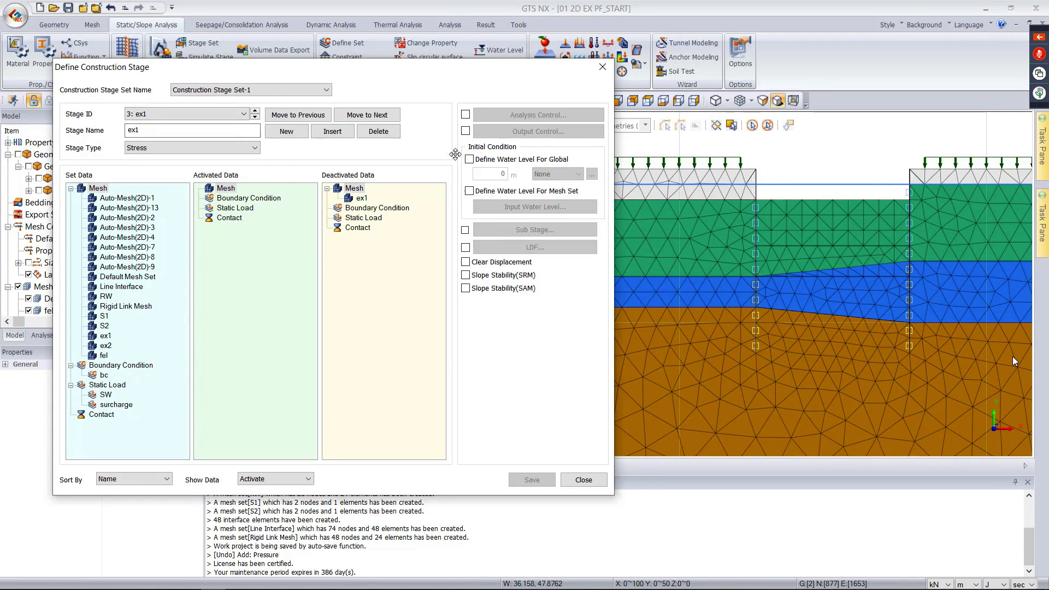
pyautogui.doubleClick(154, 133)
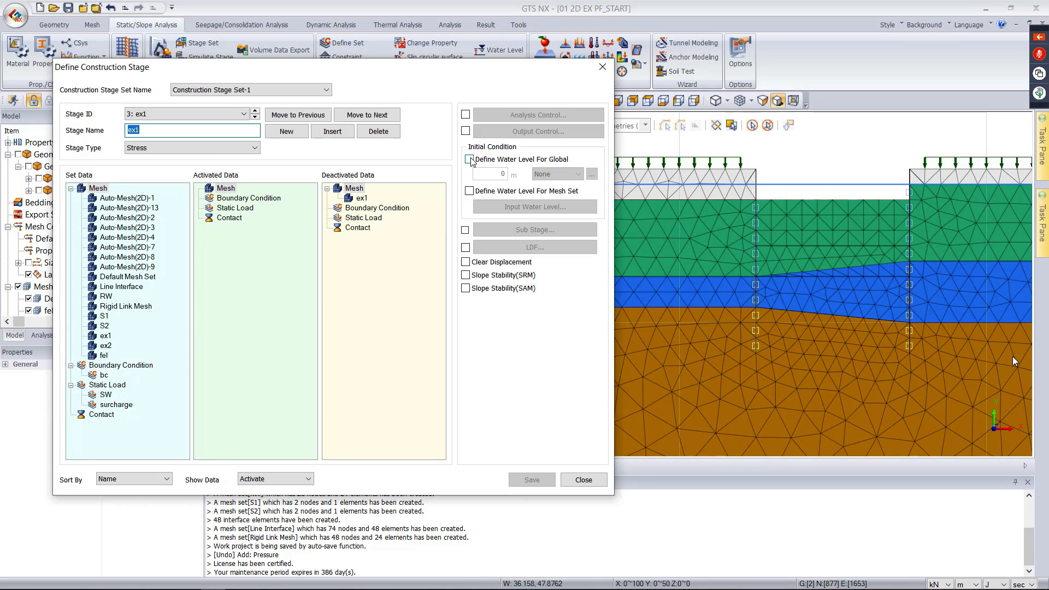
pyautogui.click(470, 160)
pyautogui.click(571, 174)
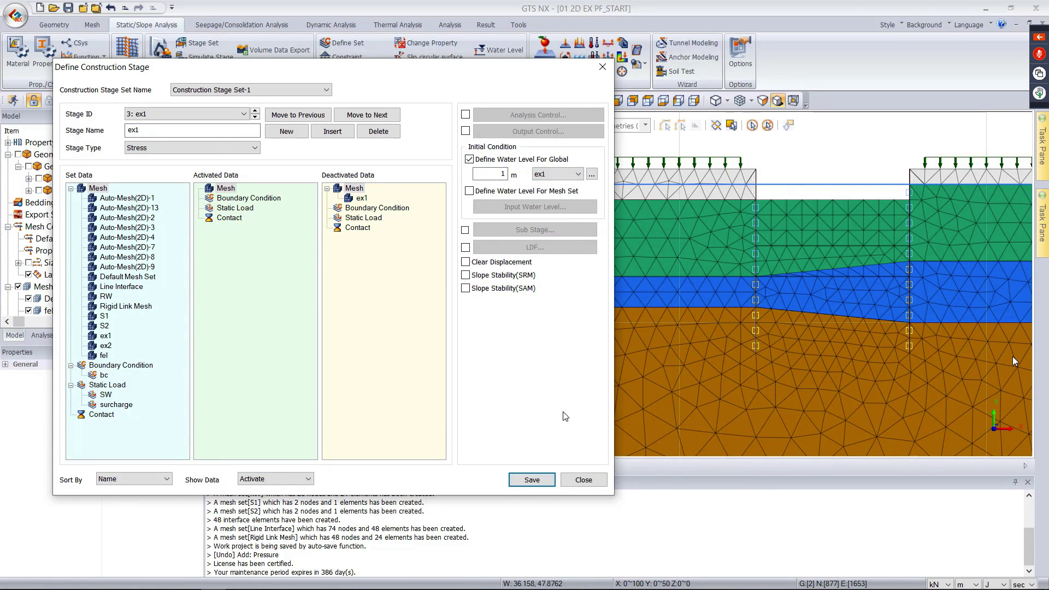
pyautogui.click(533, 480)
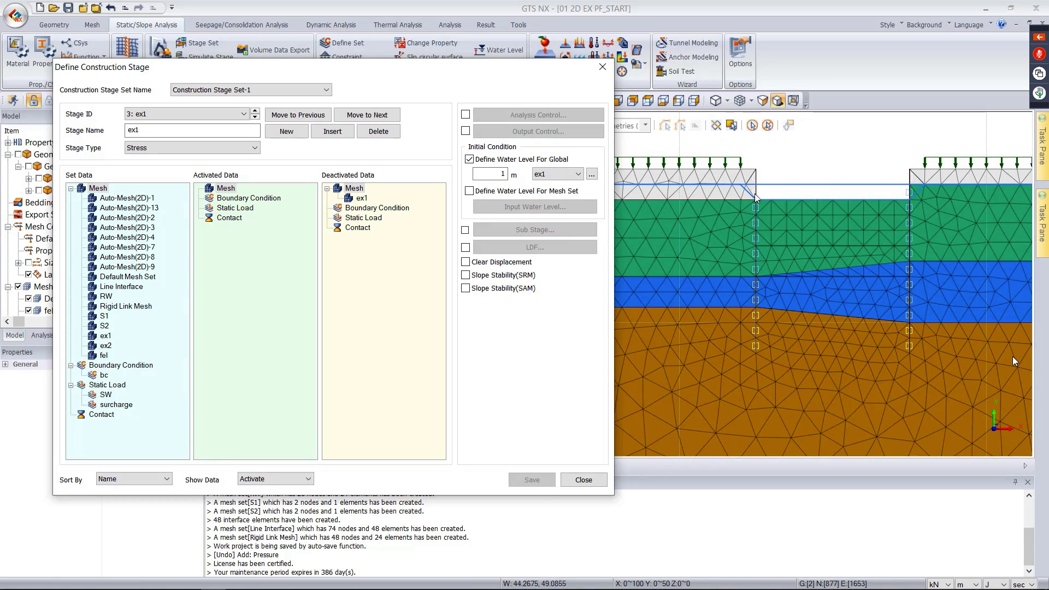
# - Add a fifth stage named ex2 and deactivate the ex2 mesh set in it
pyautogui.click(255, 118)
pyautogui.click(286, 131)
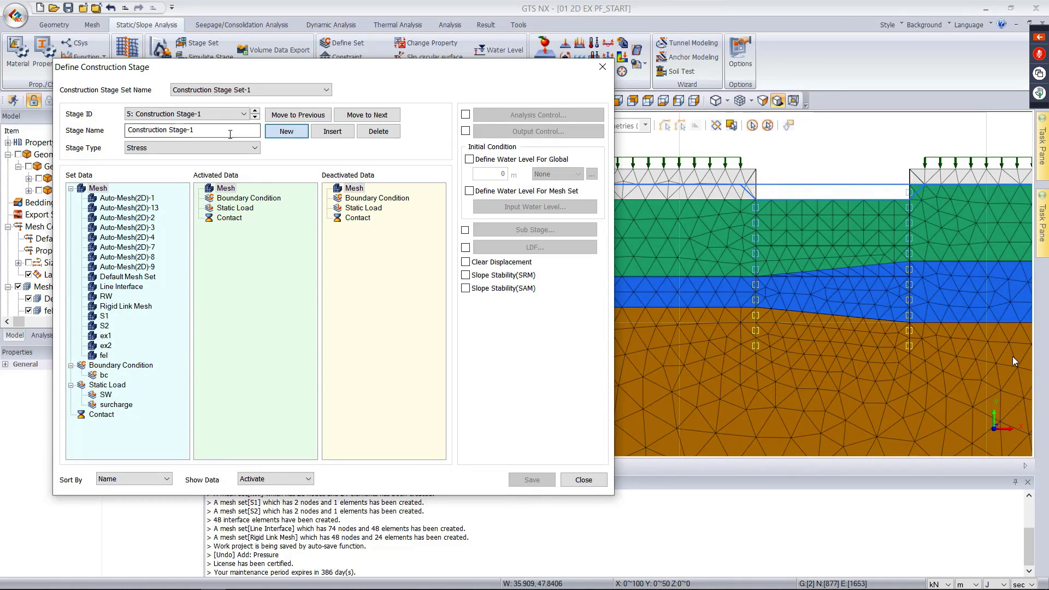
pyautogui.moveTo(218, 130); pyautogui.dragTo(66, 131)
pyautogui.write('ex2')
pyautogui.press('Tab')
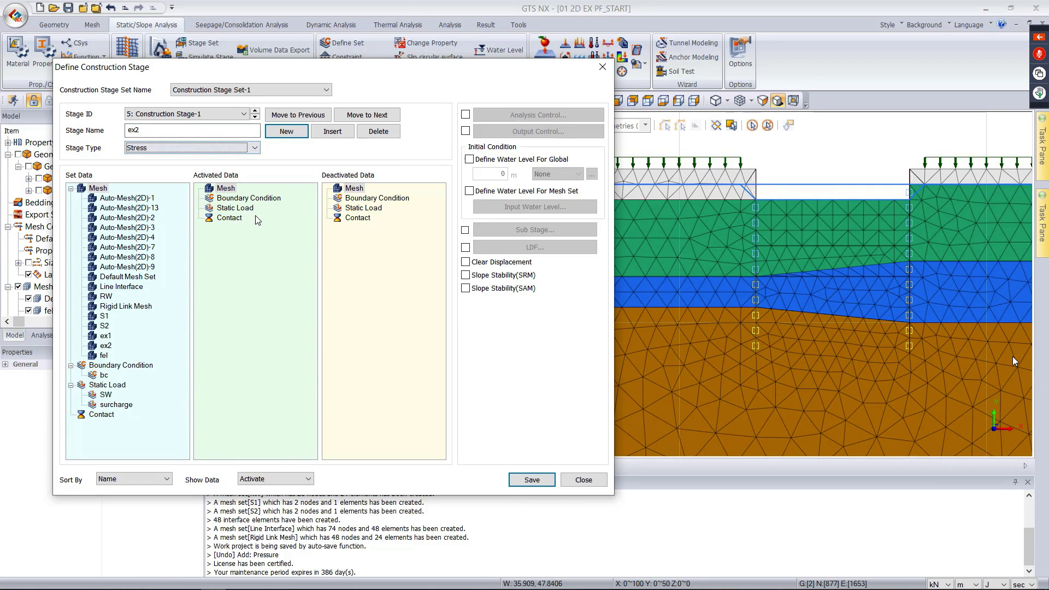
pyautogui.moveTo(106, 346); pyautogui.dragTo(392, 248)
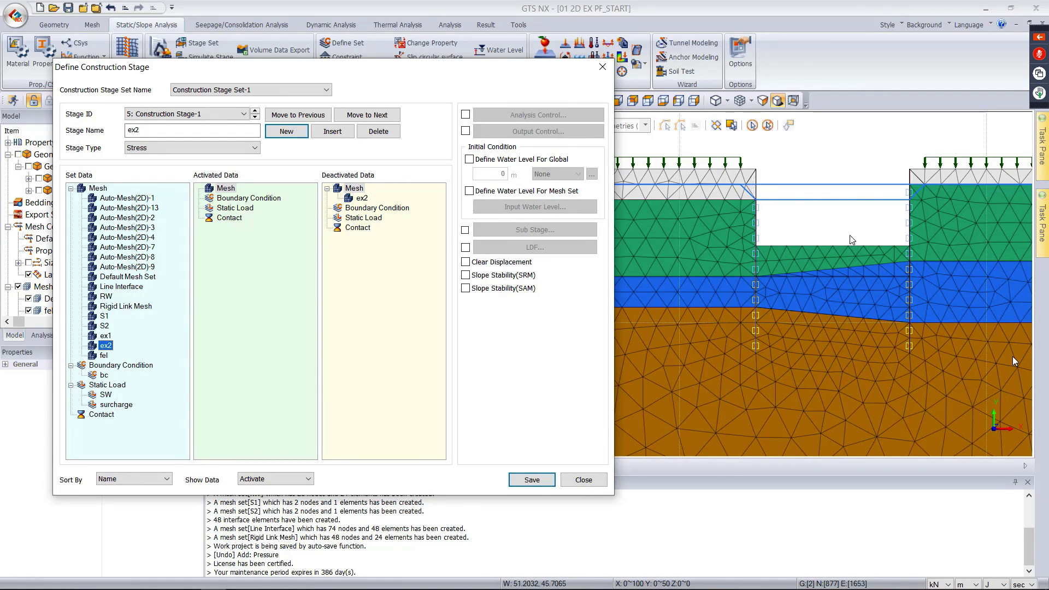
# - Define a global water level of 1 m with the function ex2 for the ex2 stage and save it
pyautogui.click(470, 159)
pyautogui.click(550, 174)
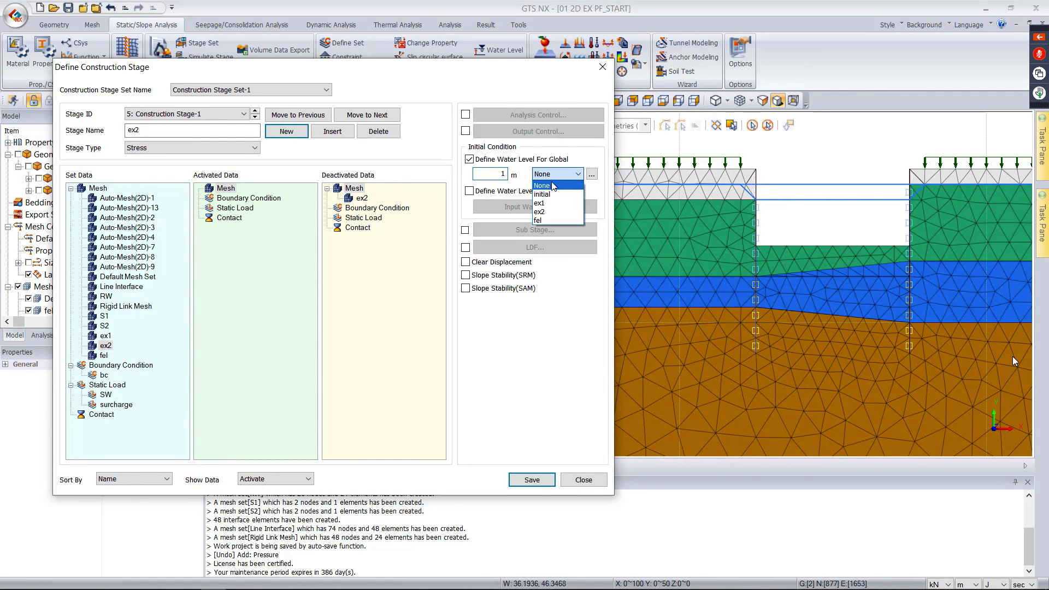
pyautogui.click(556, 213)
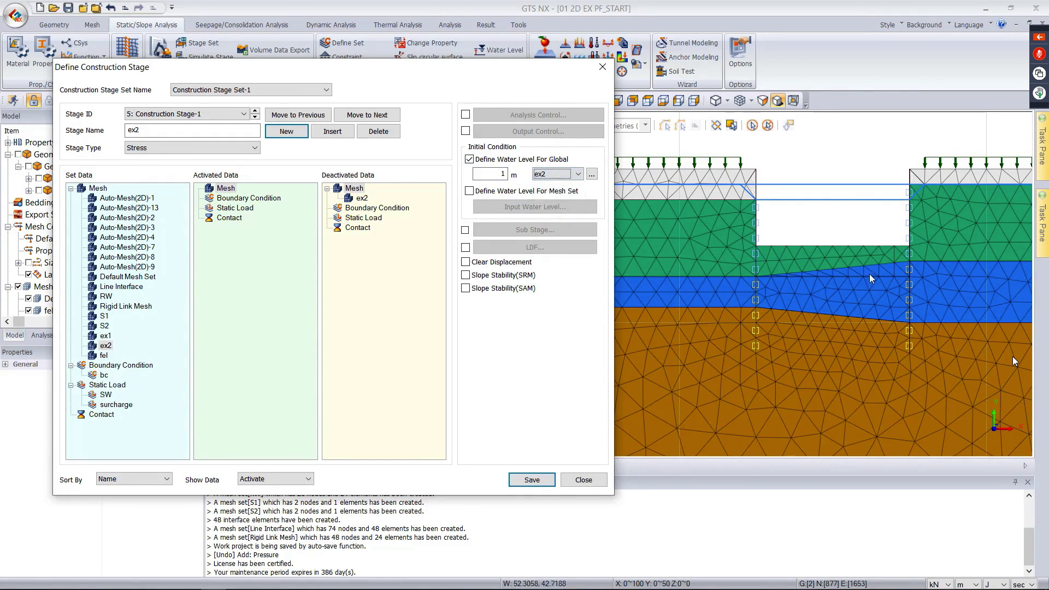
pyautogui.click(532, 480)
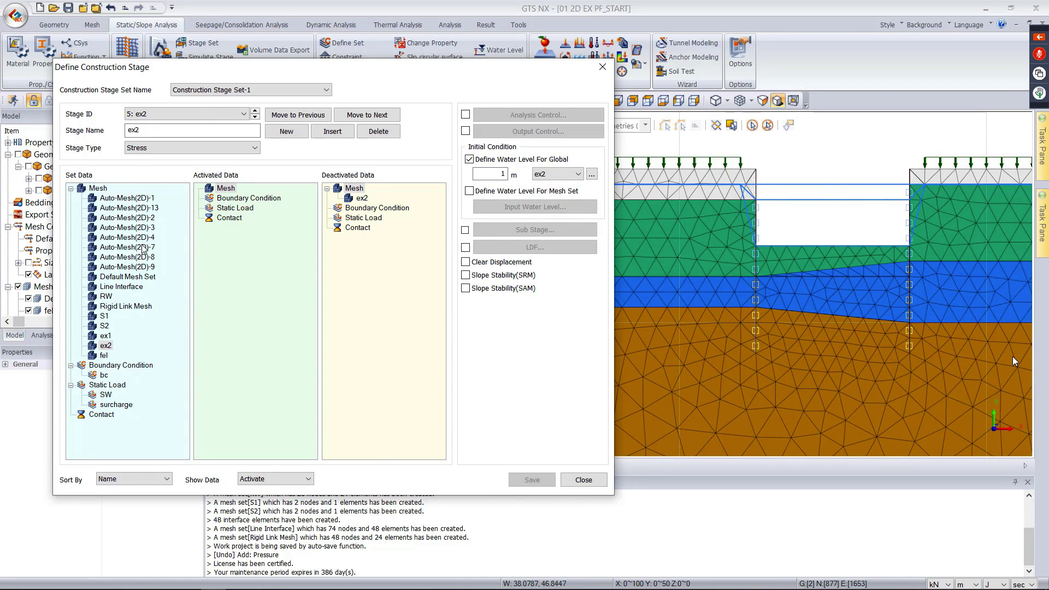
# - Add a sixth stage named s2, activate the S2 mesh set in it, and save the stage
pyautogui.click(287, 131)
pyautogui.write('s2')
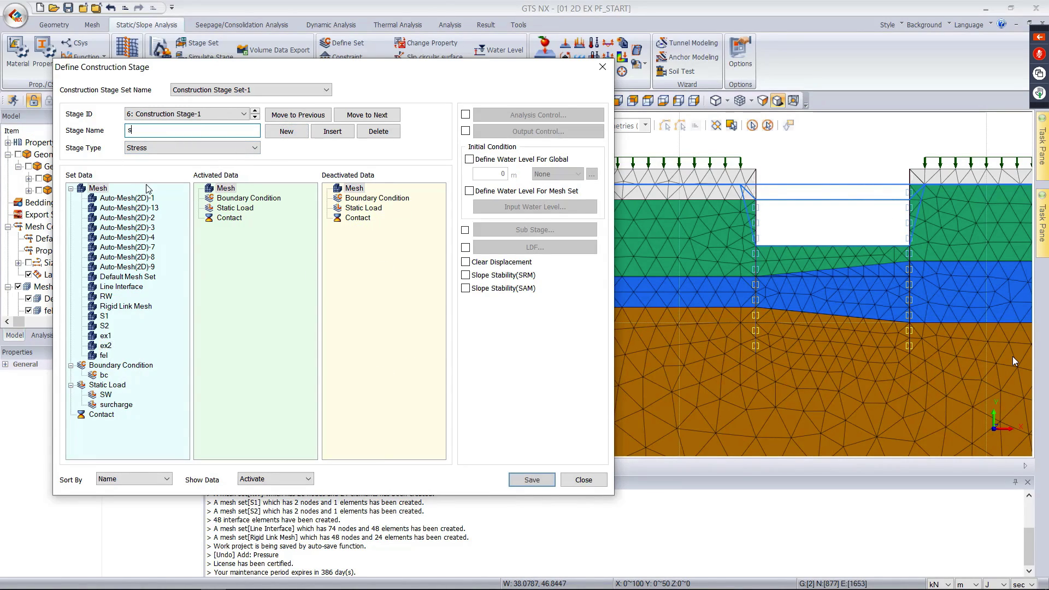
pyautogui.press('Tab')
pyautogui.moveTo(104, 326); pyautogui.dragTo(249, 265)
pyautogui.click(530, 480)
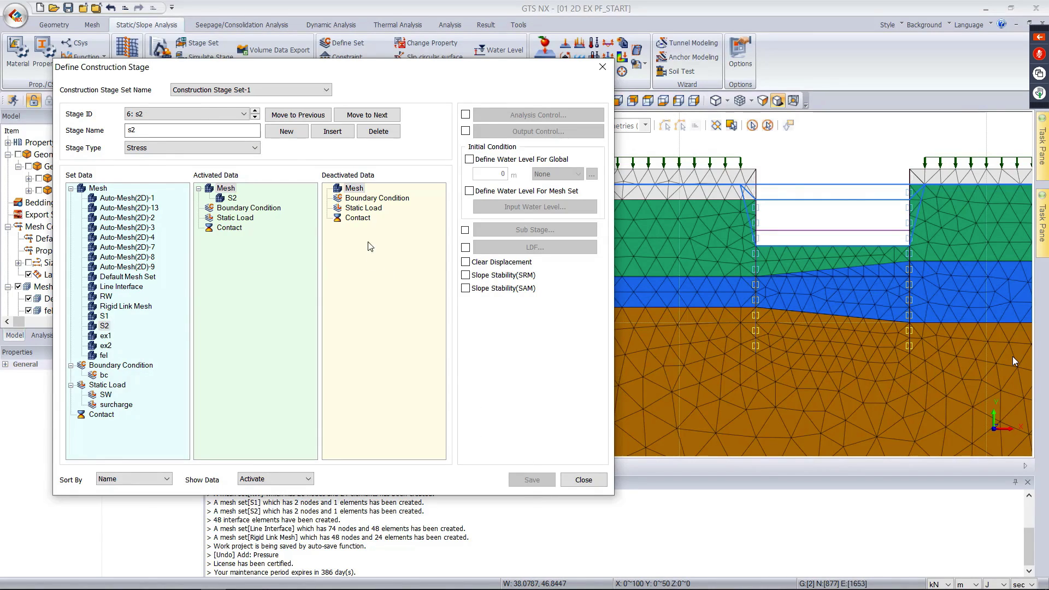
# - Add a seventh stage named fel and deactivate the fel mesh set in it
pyautogui.click(284, 132)
pyautogui.doubleClick(254, 132)
pyautogui.press('BackSpace')
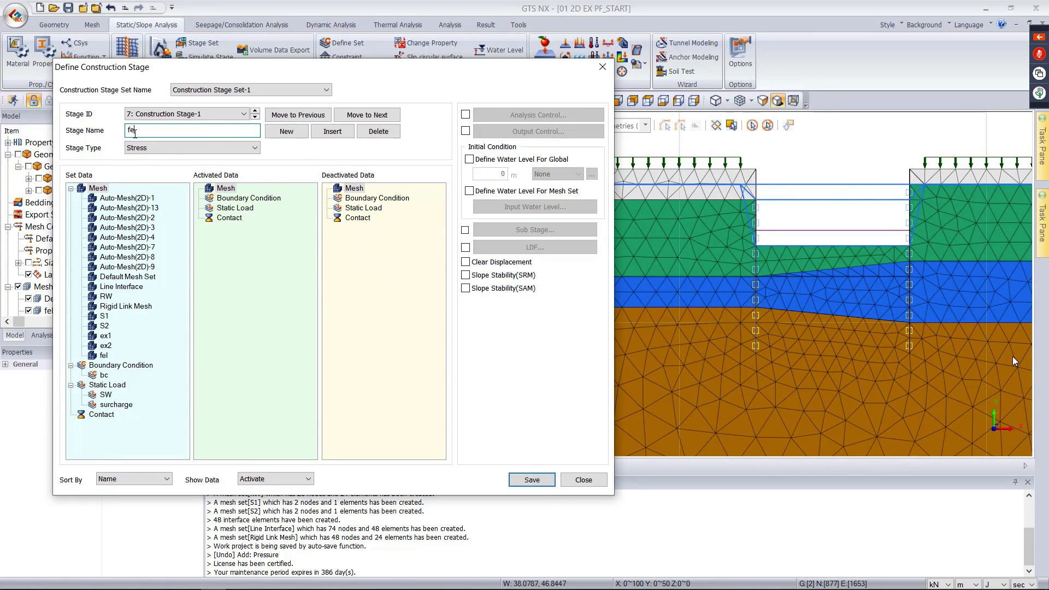
pyautogui.write('fel')
pyautogui.moveTo(102, 355); pyautogui.dragTo(377, 275)
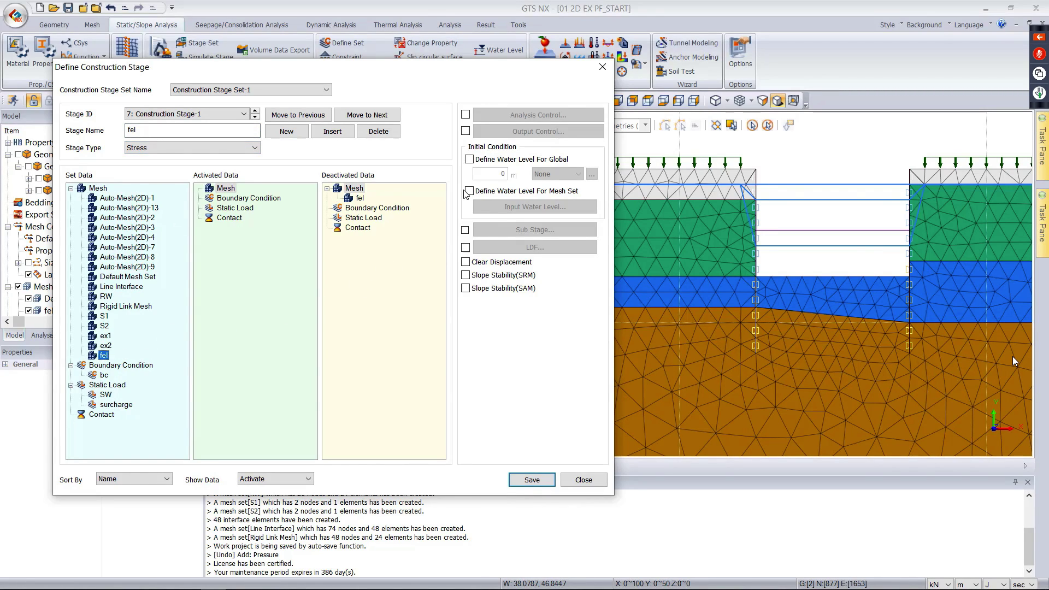
# - Define a global water level of 1 m with the function fel, save the fel stage, and close the construction stage definition
pyautogui.click(469, 159)
pyautogui.doubleClick(490, 174)
pyautogui.write('1')
pyautogui.click(557, 174)
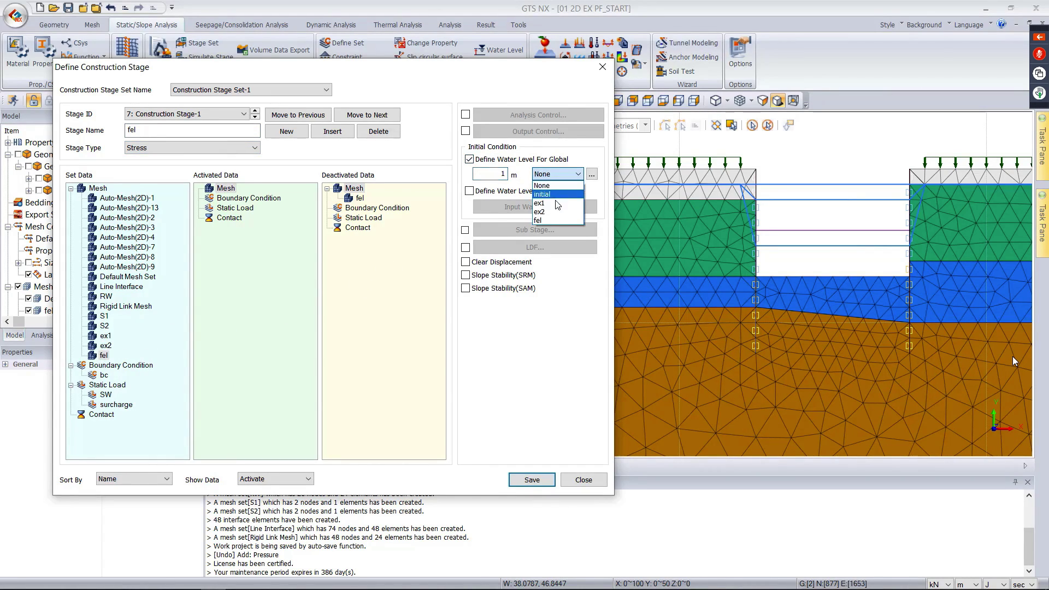
pyautogui.click(553, 217)
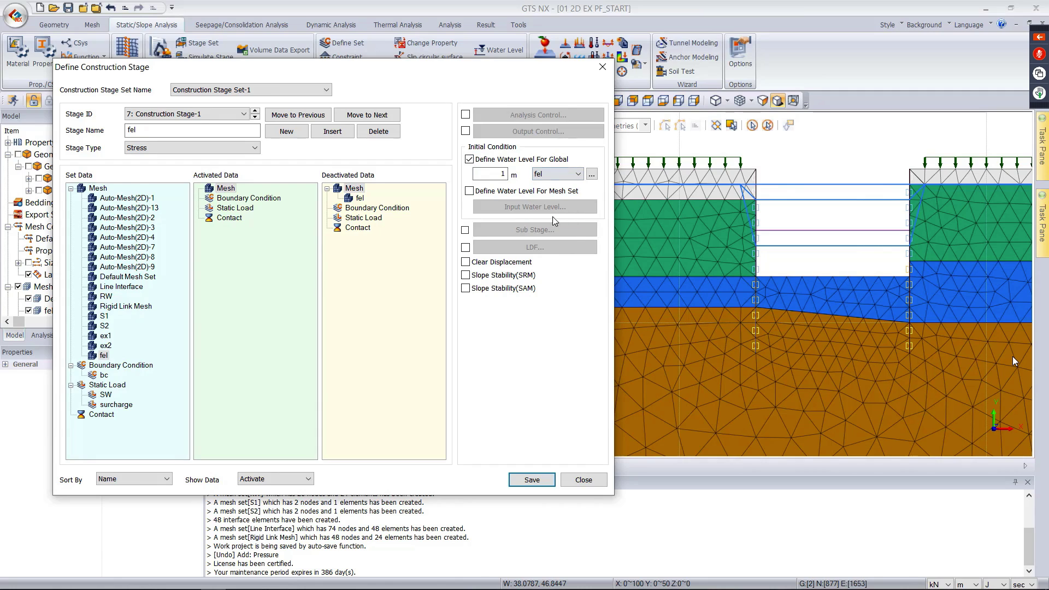
pyautogui.click(531, 482)
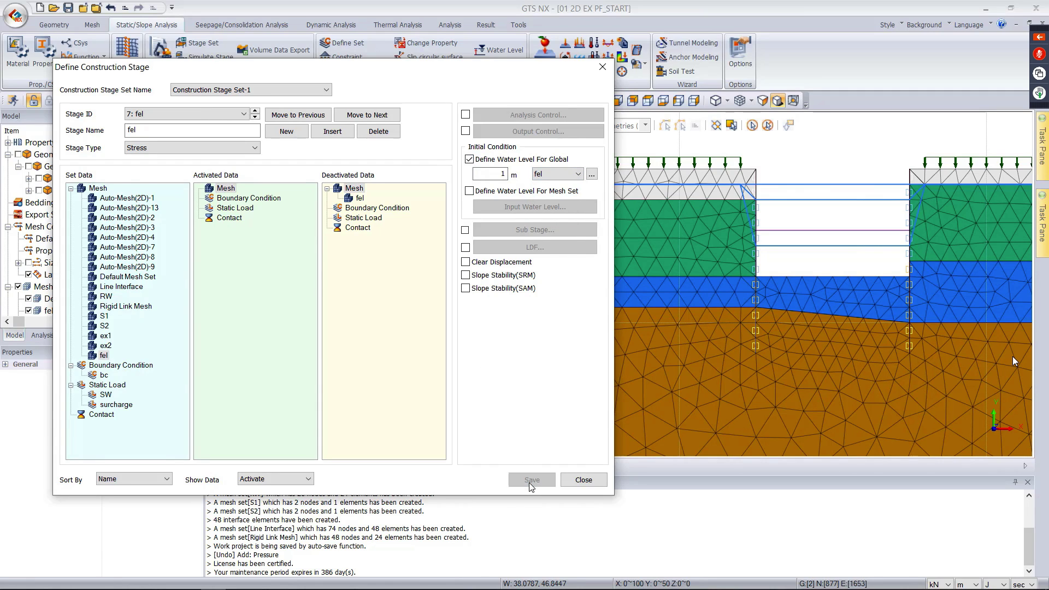
pyautogui.click(583, 481)
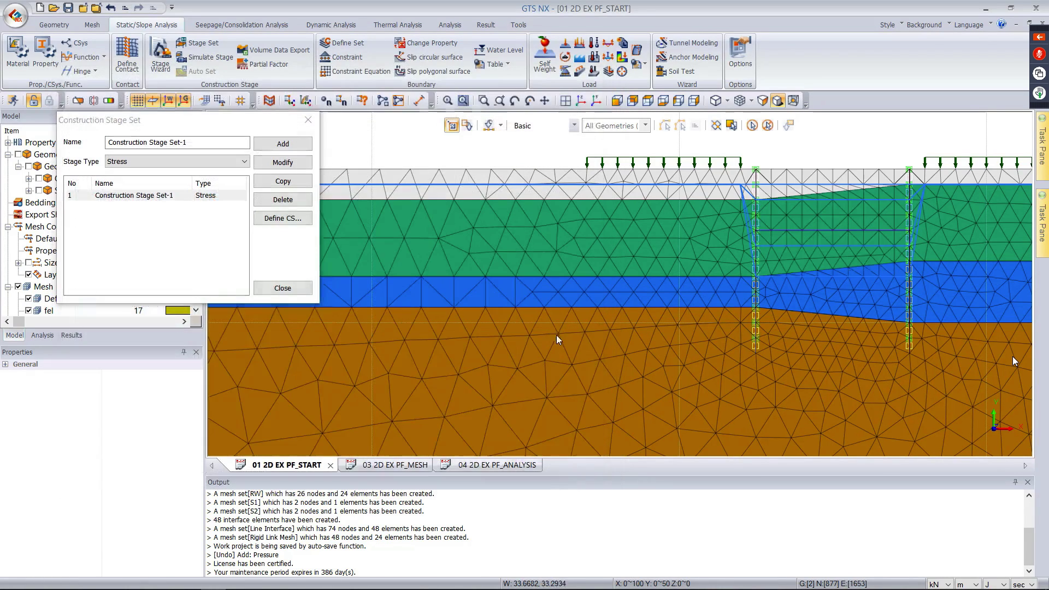
pyautogui.click(282, 287)
# - Expand Construction Stage Set-1 in the analysis tree to review the order of its stages
pyautogui.click(50, 335)
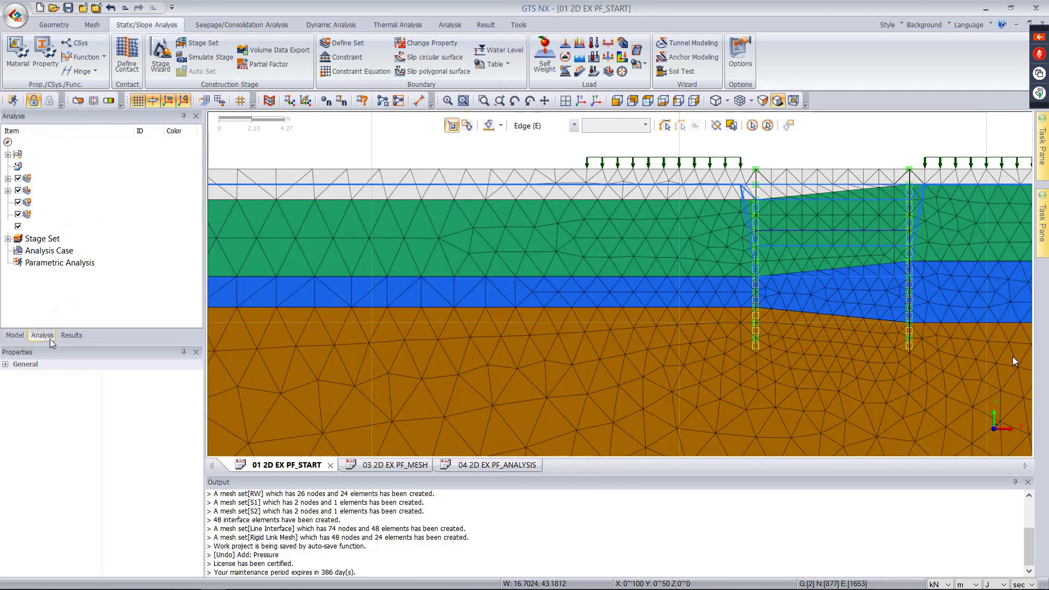
pyautogui.click(59, 239)
pyautogui.doubleClick(59, 253)
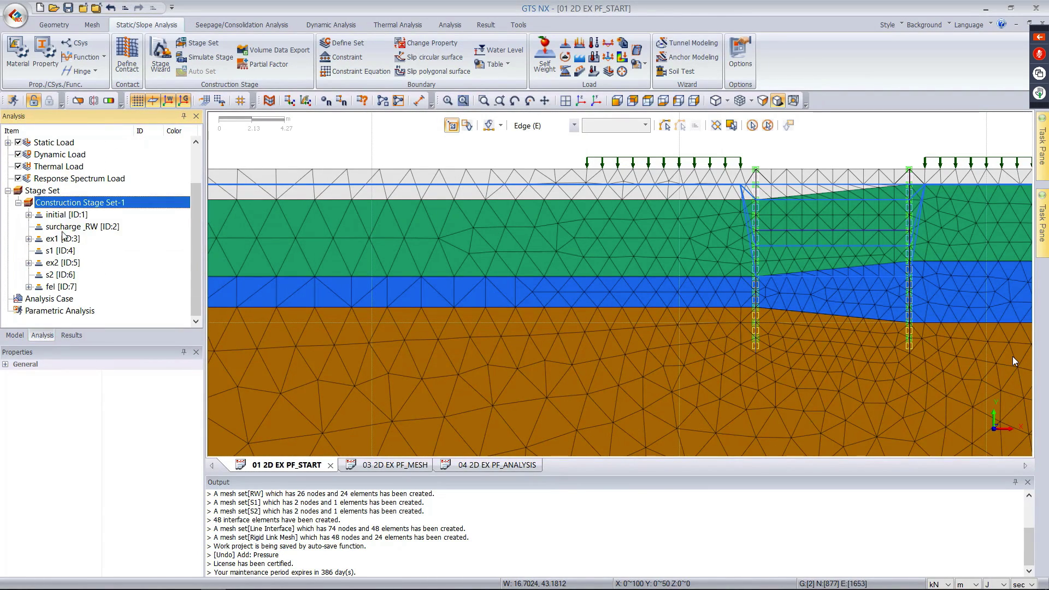
pyautogui.click(65, 216)
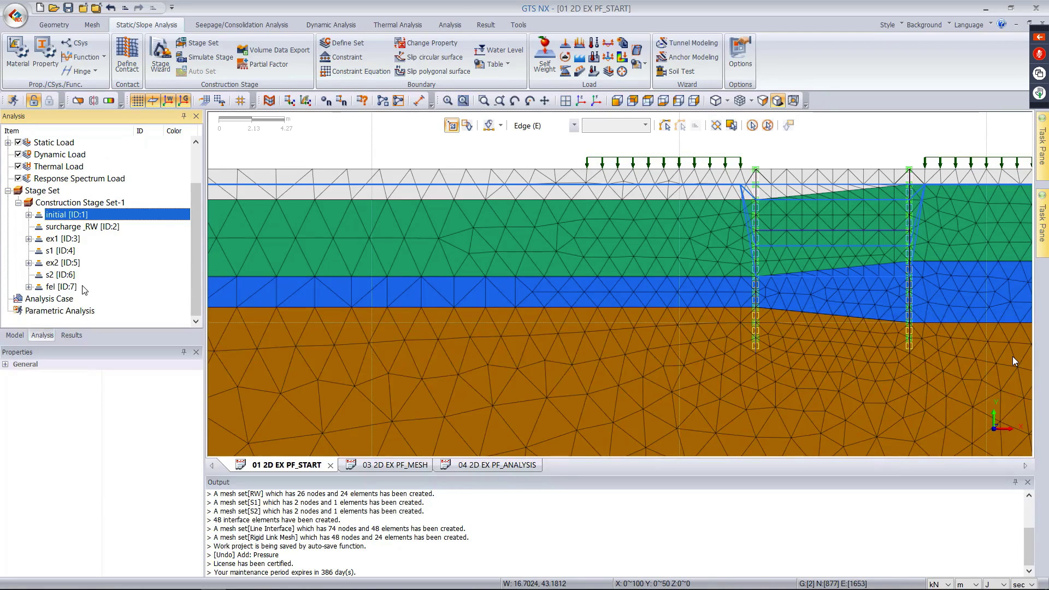
# - Add a new analysis case and set its solution type to Construction Stage
pyautogui.click(57, 302)
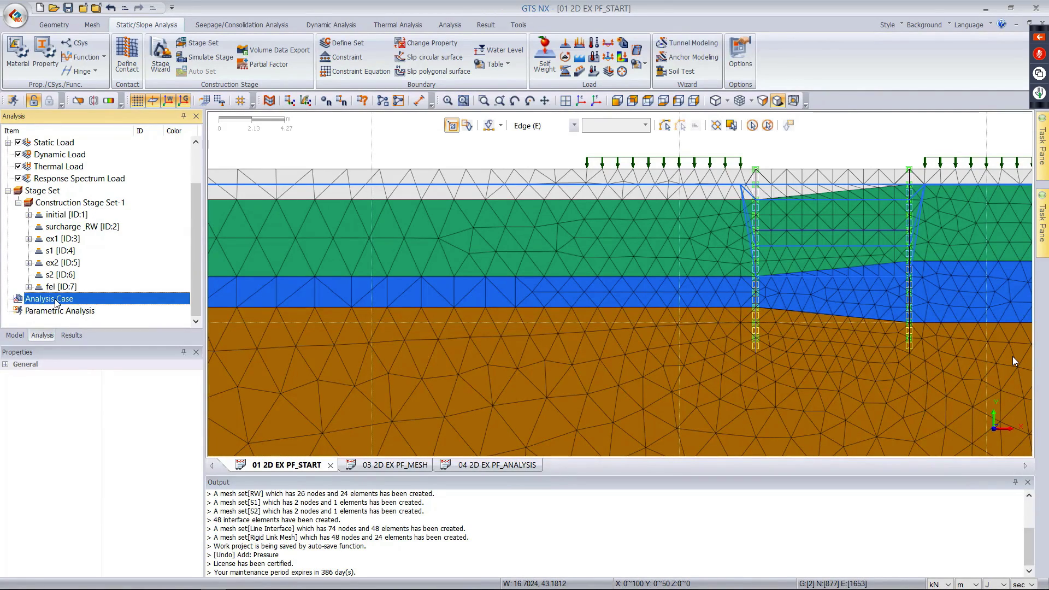
pyautogui.rightClick(56, 302)
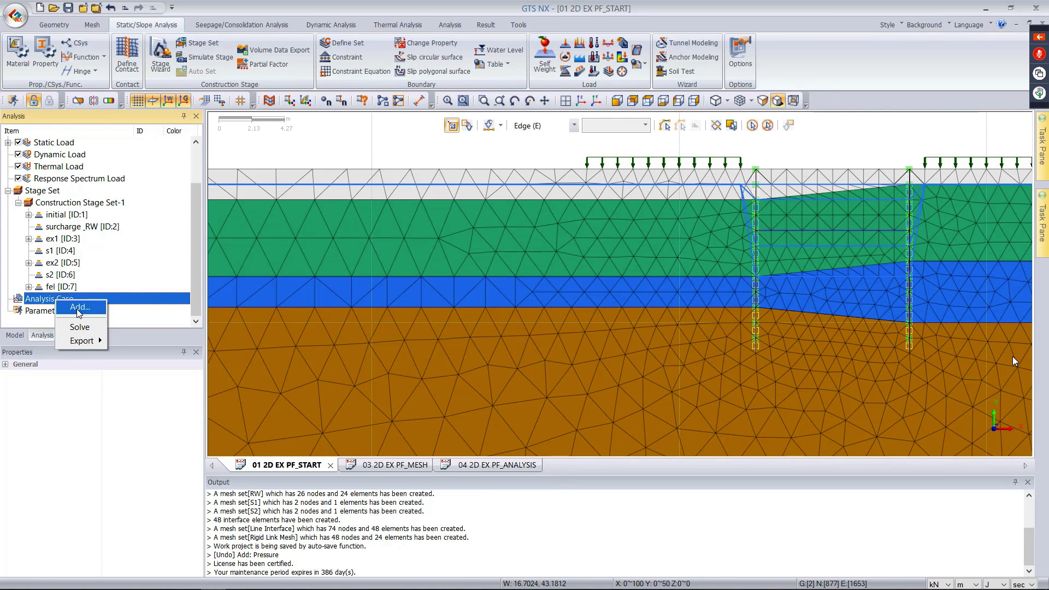
pyautogui.click(100, 302)
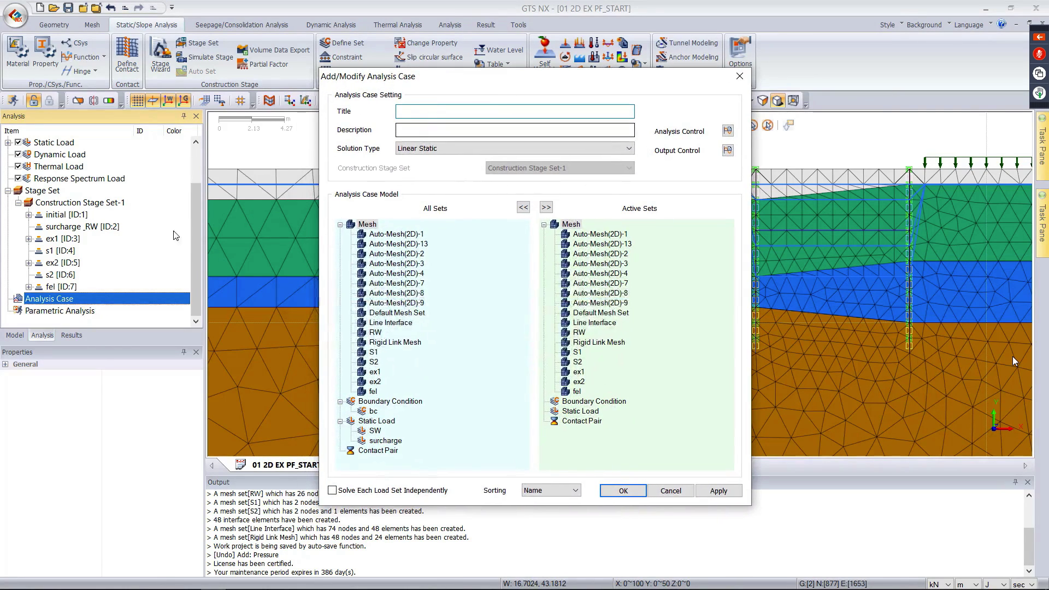
pyautogui.click(449, 150)
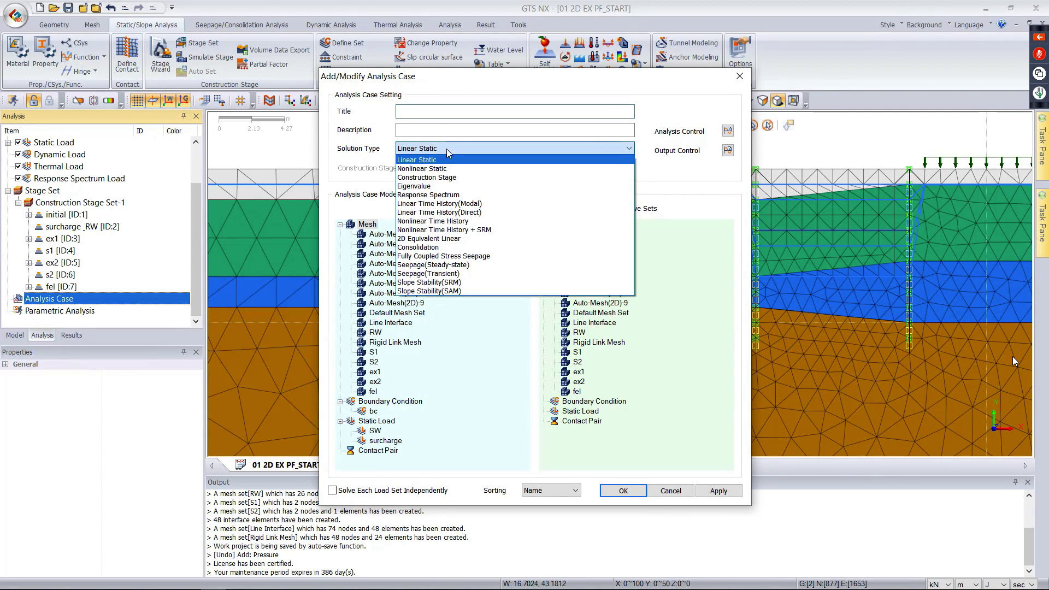
pyautogui.click(453, 179)
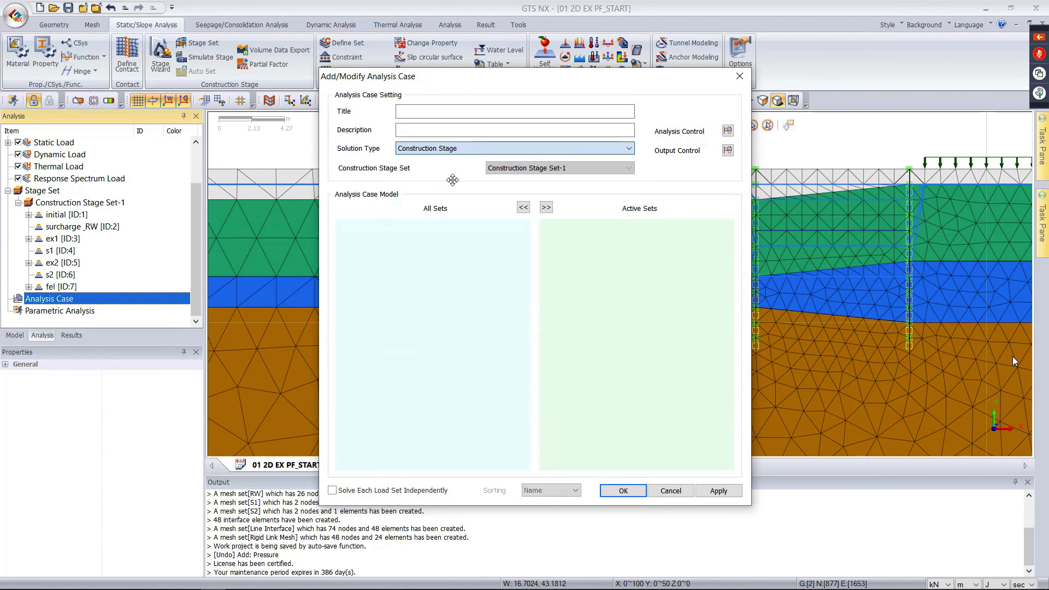
# - Assign Construction Stage Set-1 to the analysis case and title it 2D excavation
pyautogui.click(528, 168)
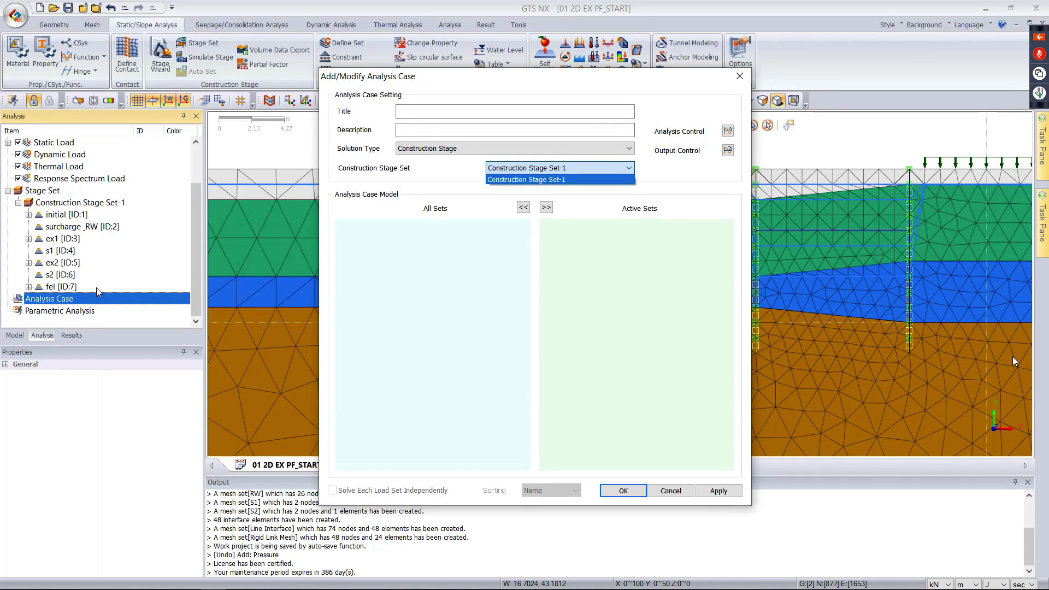
pyautogui.click(558, 178)
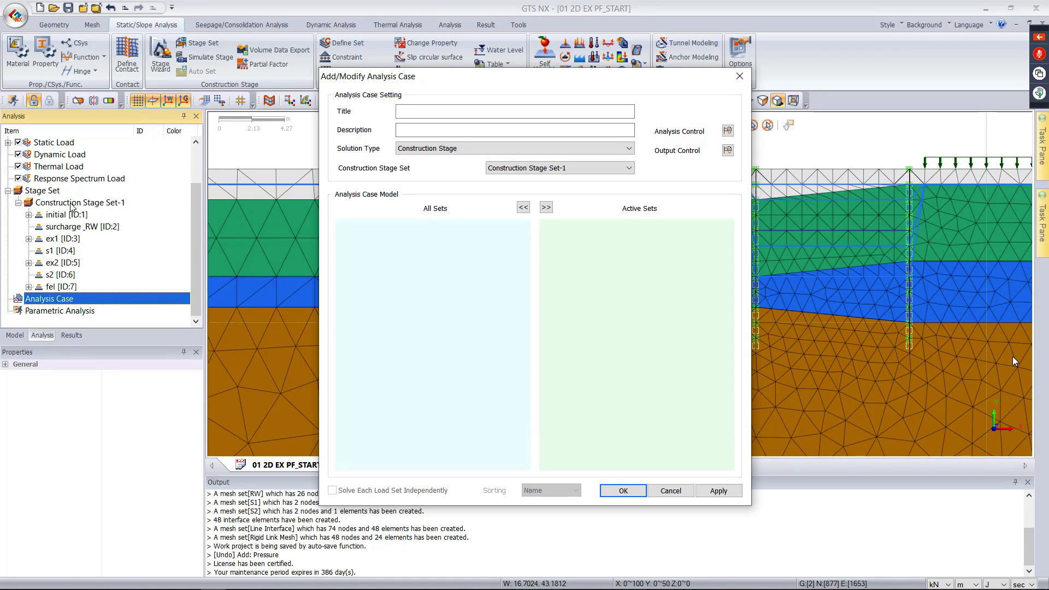
pyautogui.click(567, 169)
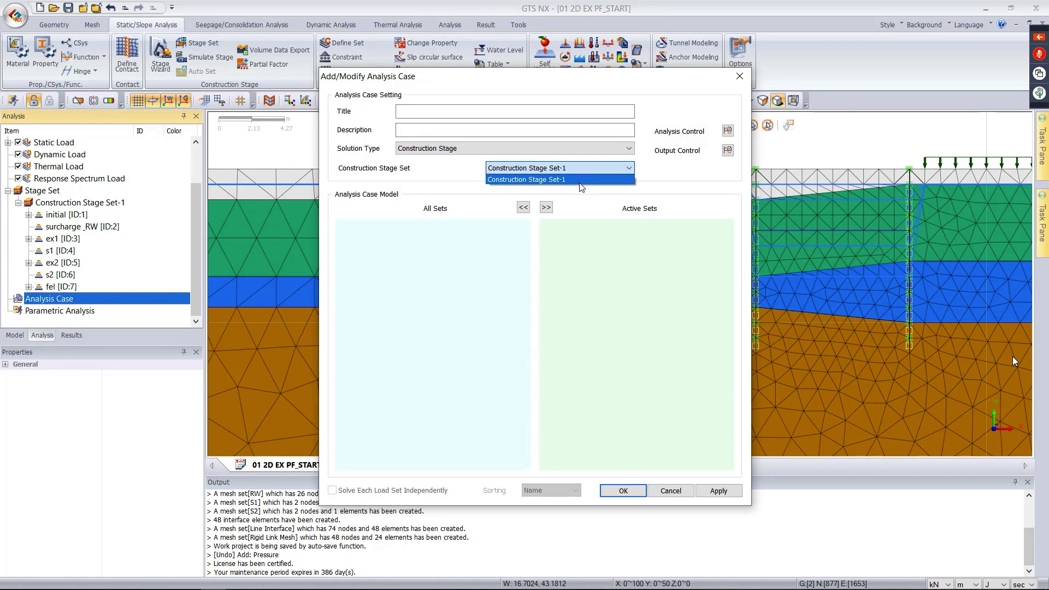
pyautogui.click(569, 180)
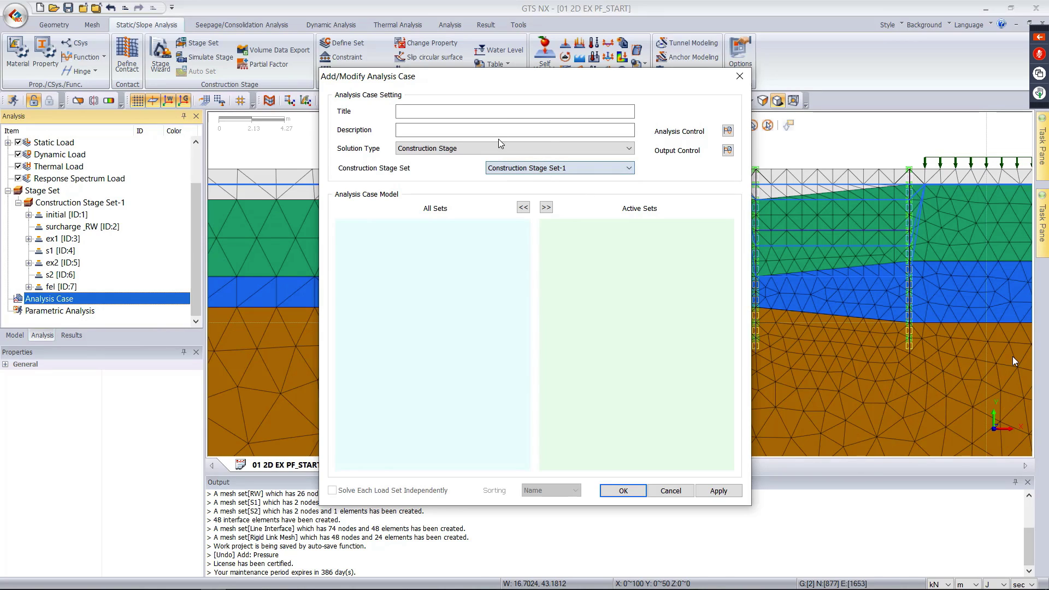
pyautogui.write('2D')
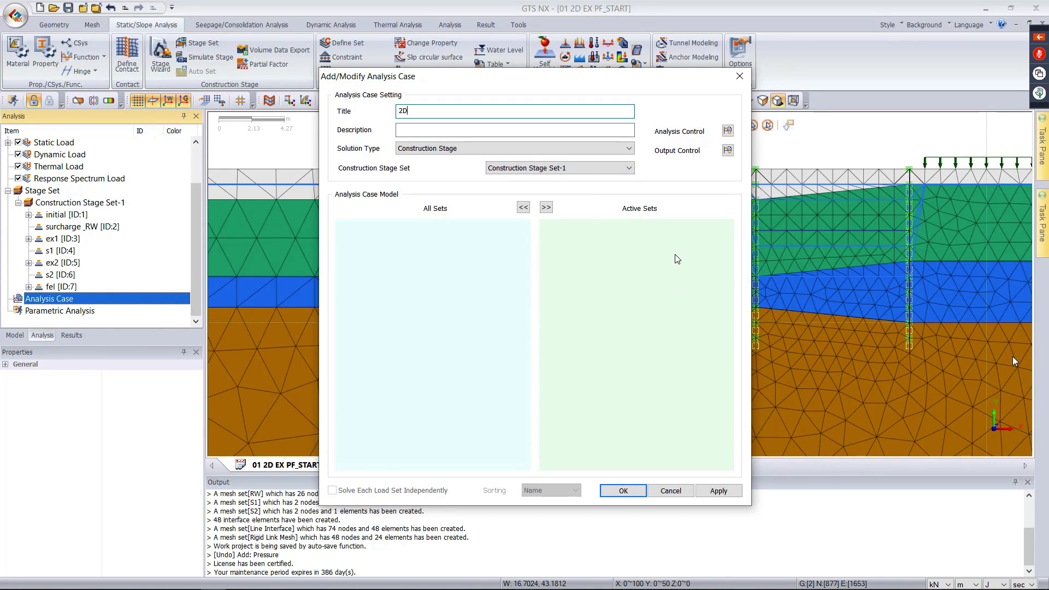
pyautogui.write(' excava')
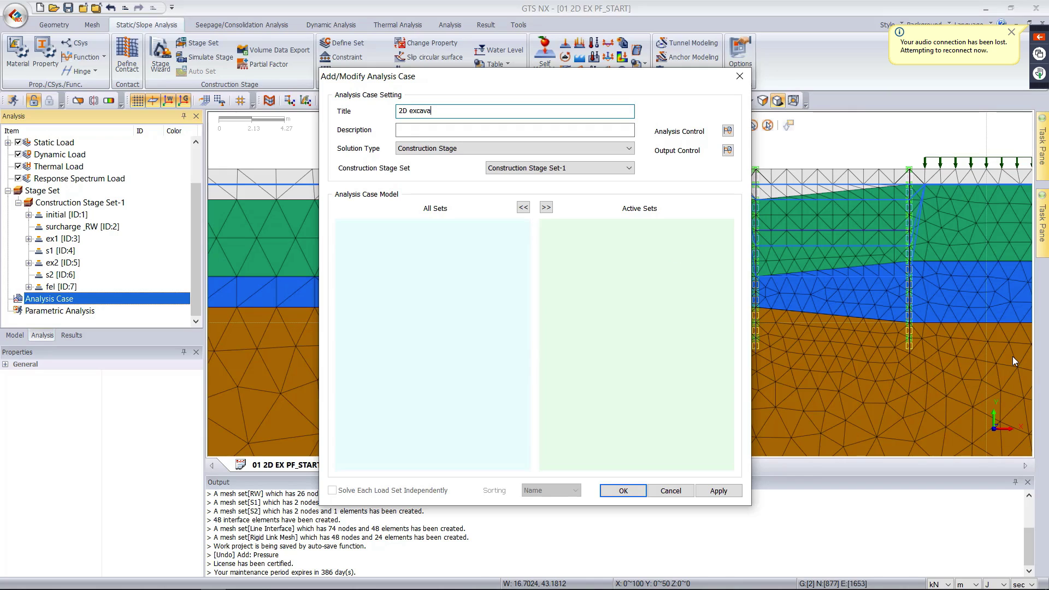
pyautogui.write('tion')
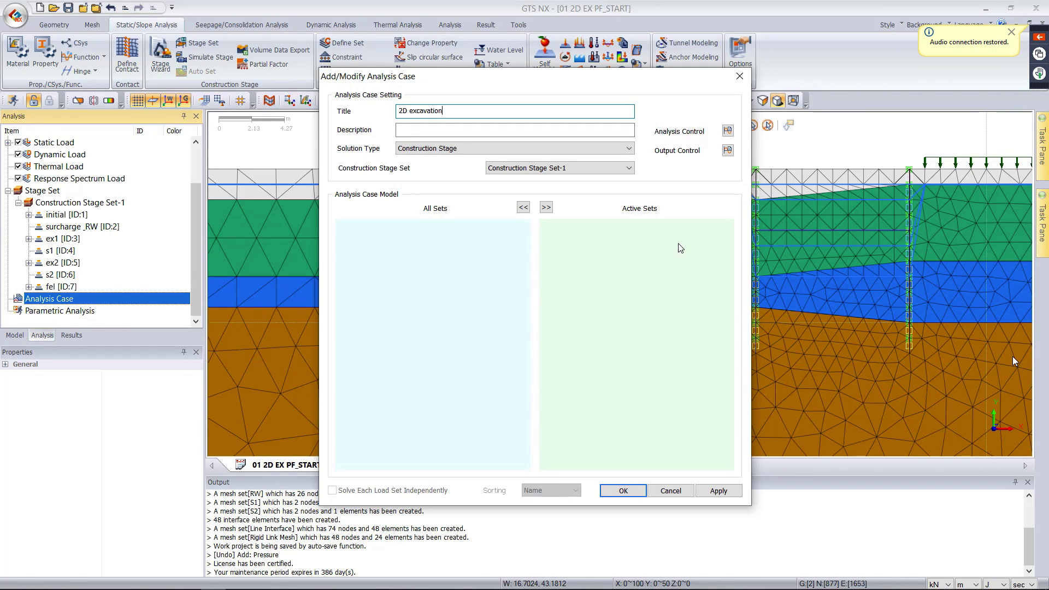
# - In the case's analysis control, enable the initial stage for stress analysis using 1:initial, with the K0 condition applied
pyautogui.click(728, 132)
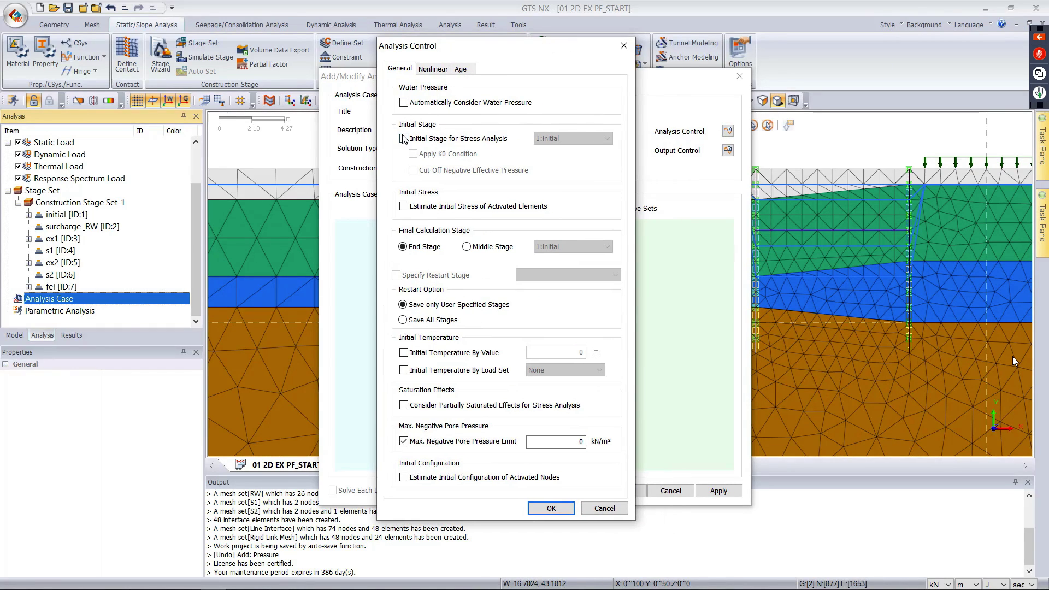
pyautogui.click(404, 139)
pyautogui.click(414, 154)
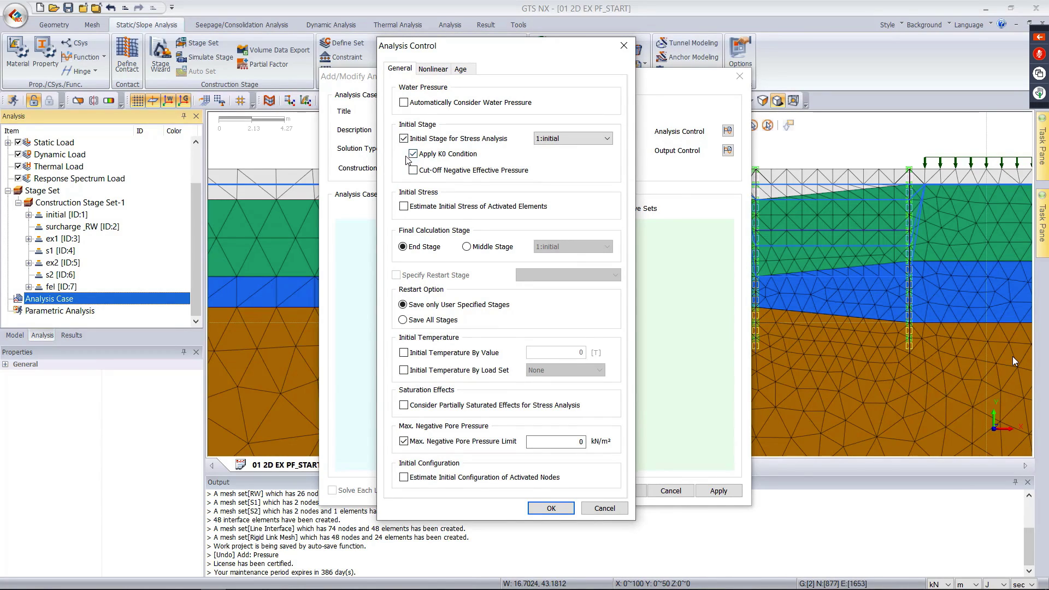
pyautogui.click(412, 155)
# - Consider partial factor DA1C1 in the nonlinear analysis settings, then confirm the settings and the analysis case
pyautogui.click(434, 69)
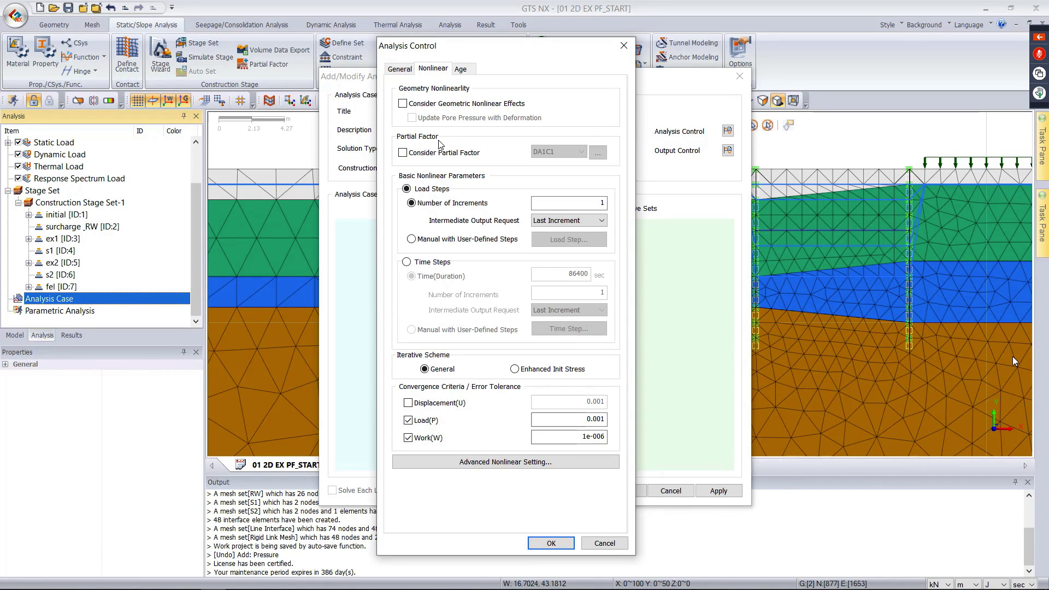
pyautogui.click(404, 154)
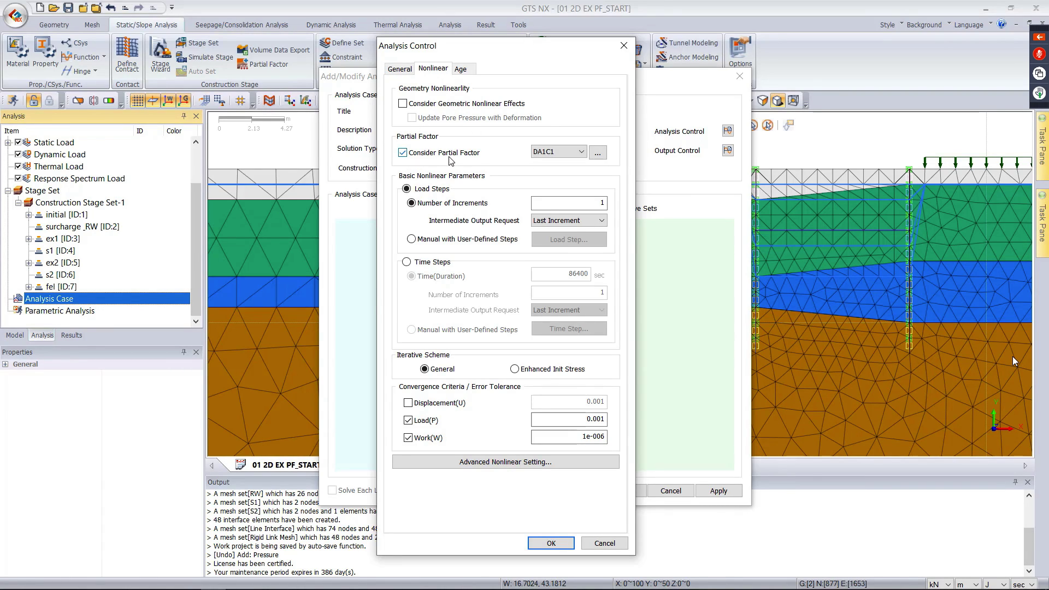
pyautogui.click(568, 153)
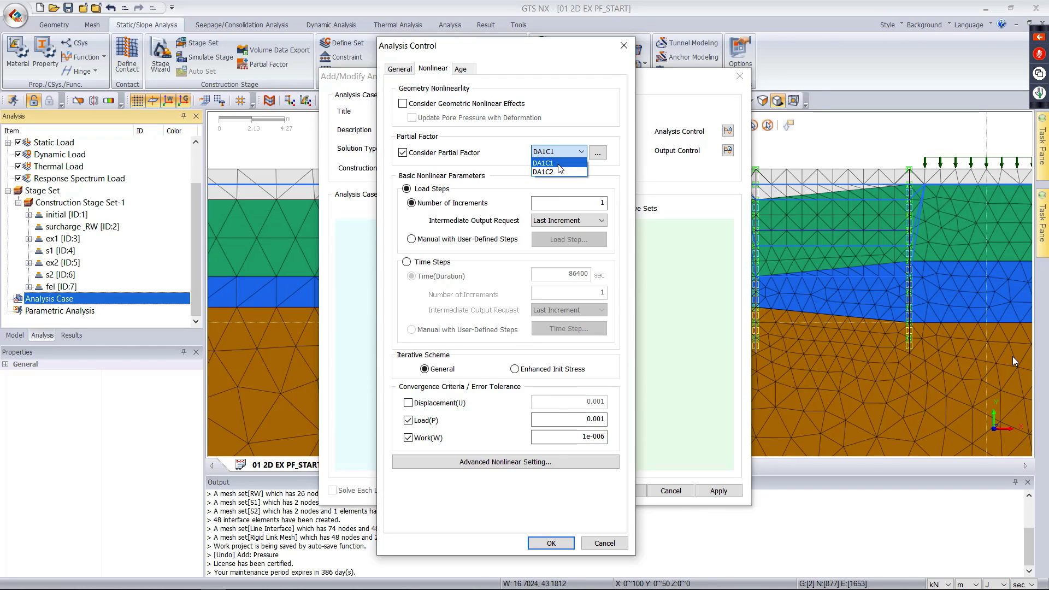
pyautogui.click(558, 165)
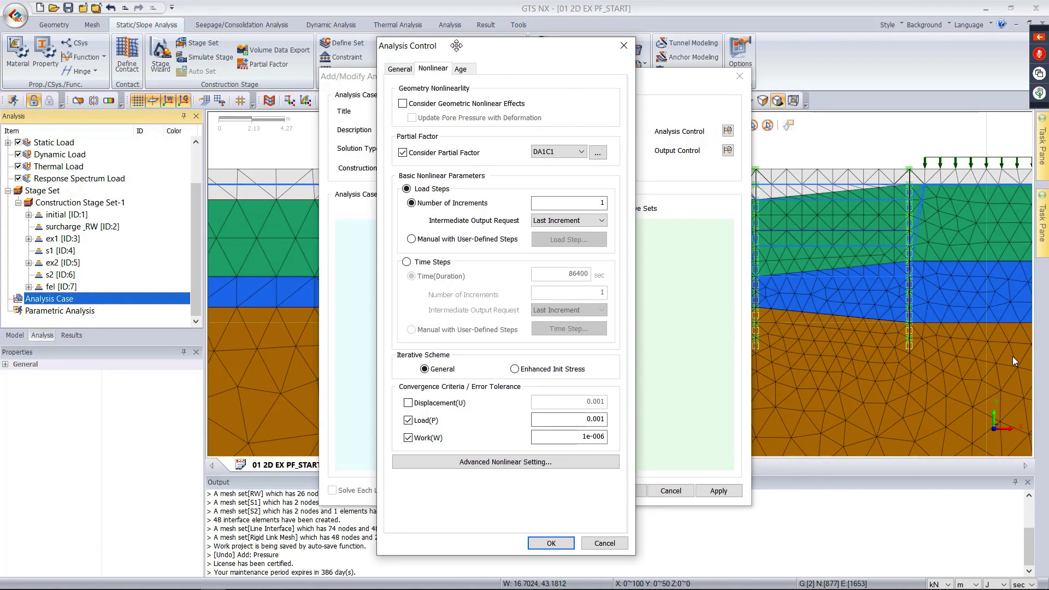
pyautogui.moveTo(477, 45); pyautogui.dragTo(637, 46)
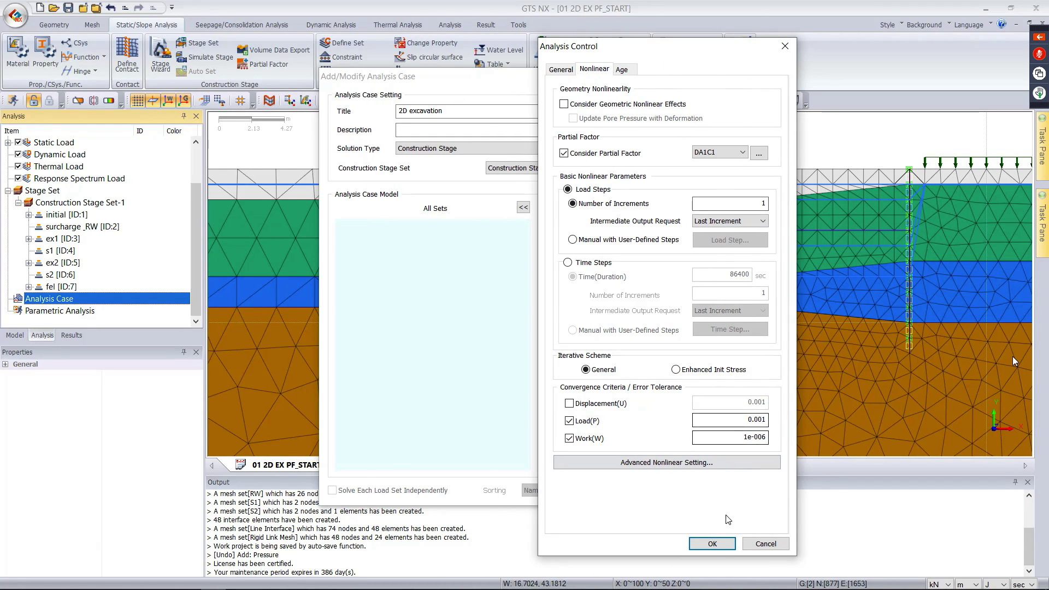
pyautogui.click(712, 545)
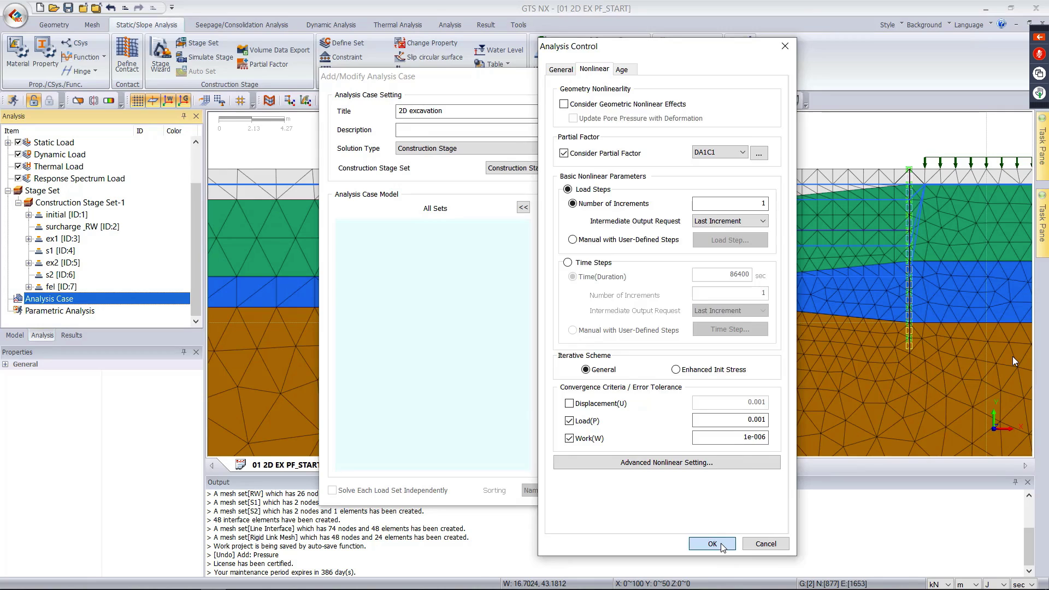
pyautogui.click(623, 491)
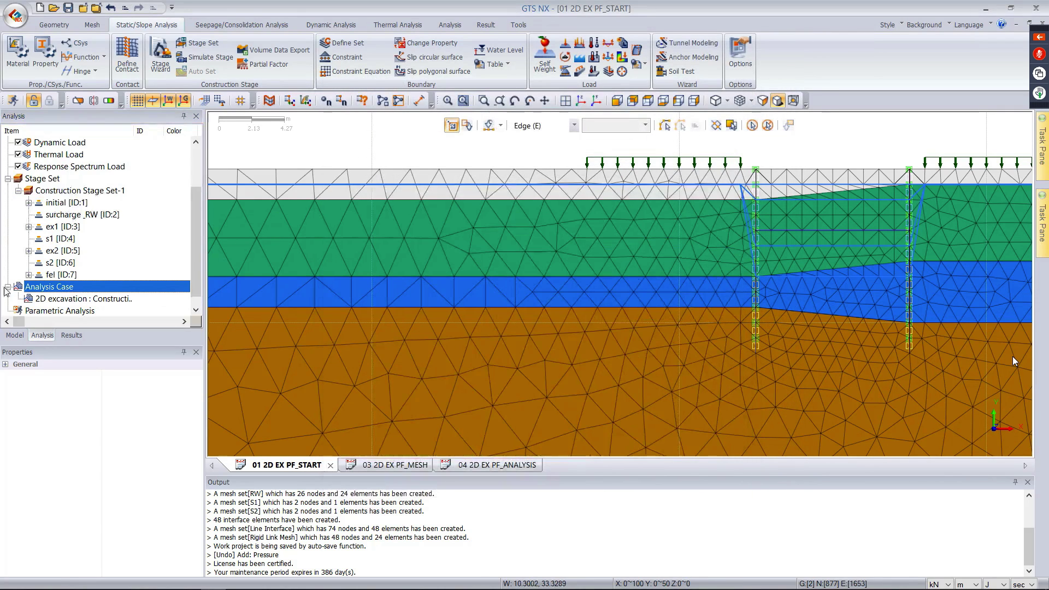
pyautogui.rightClick(80, 288)
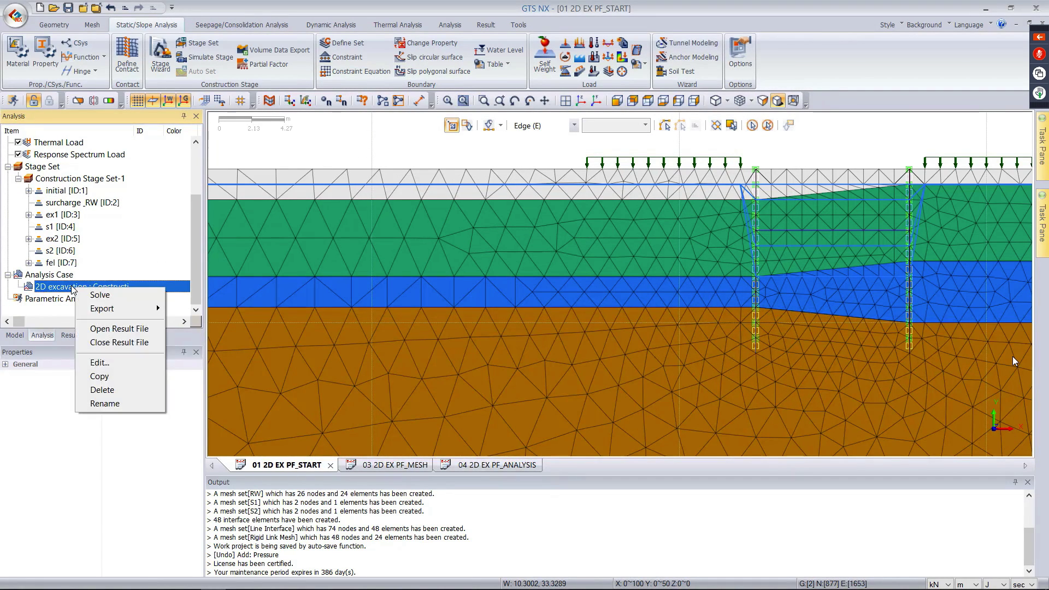
pyautogui.click(66, 287)
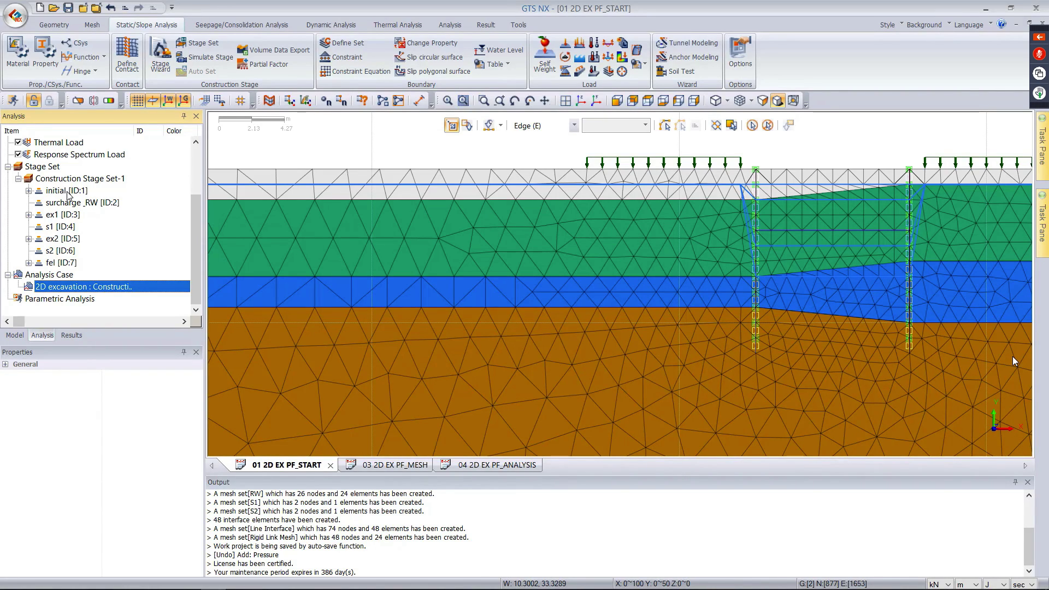
# - Open construction stage ex1 for editing and enable its sub stage definition
pyautogui.click(68, 216)
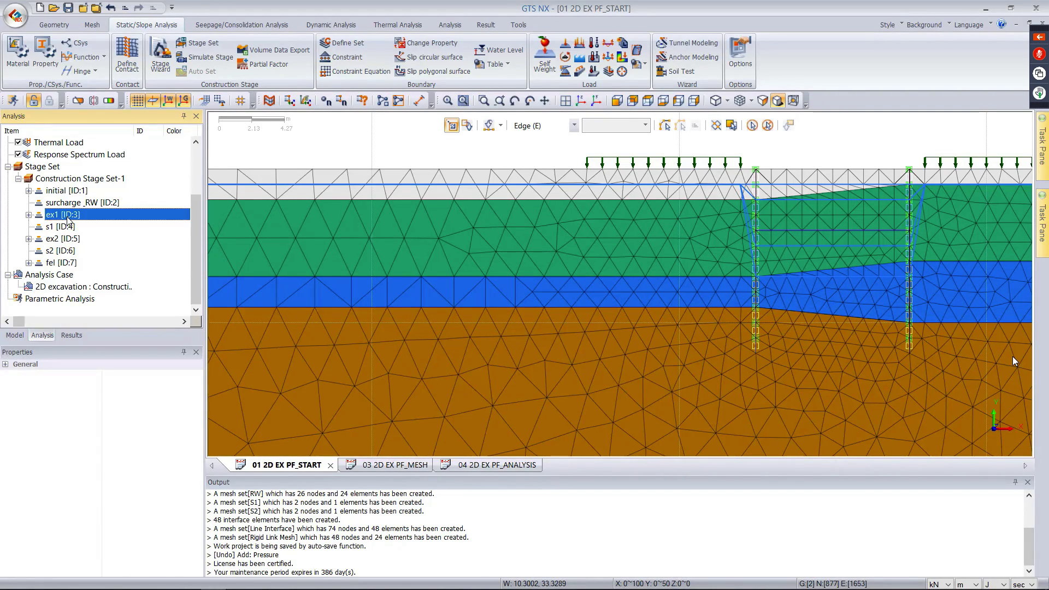
pyautogui.rightClick(68, 221)
pyautogui.click(82, 224)
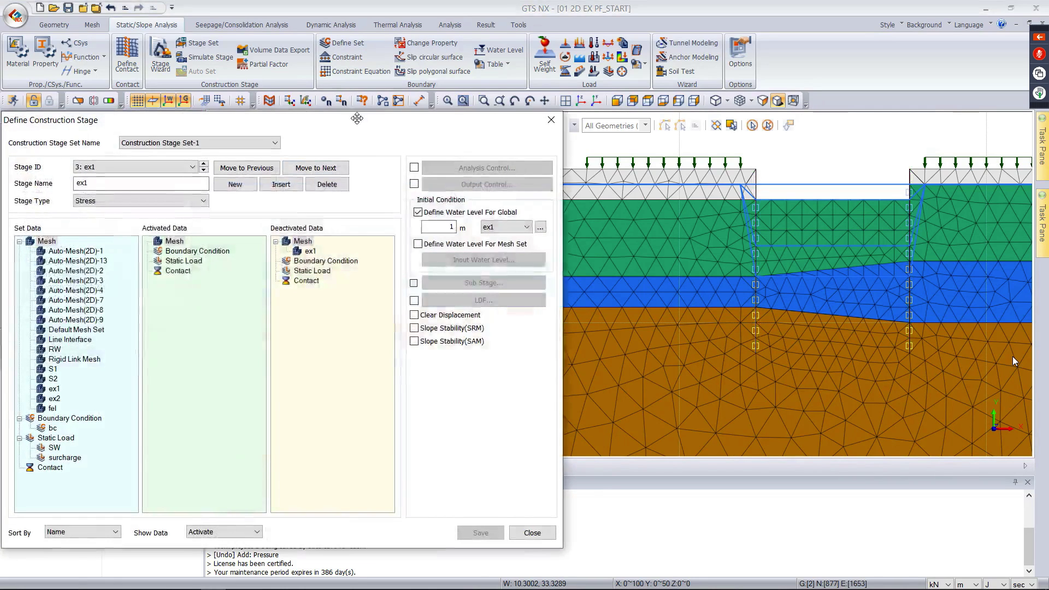
pyautogui.moveTo(365, 112); pyautogui.dragTo(423, 64)
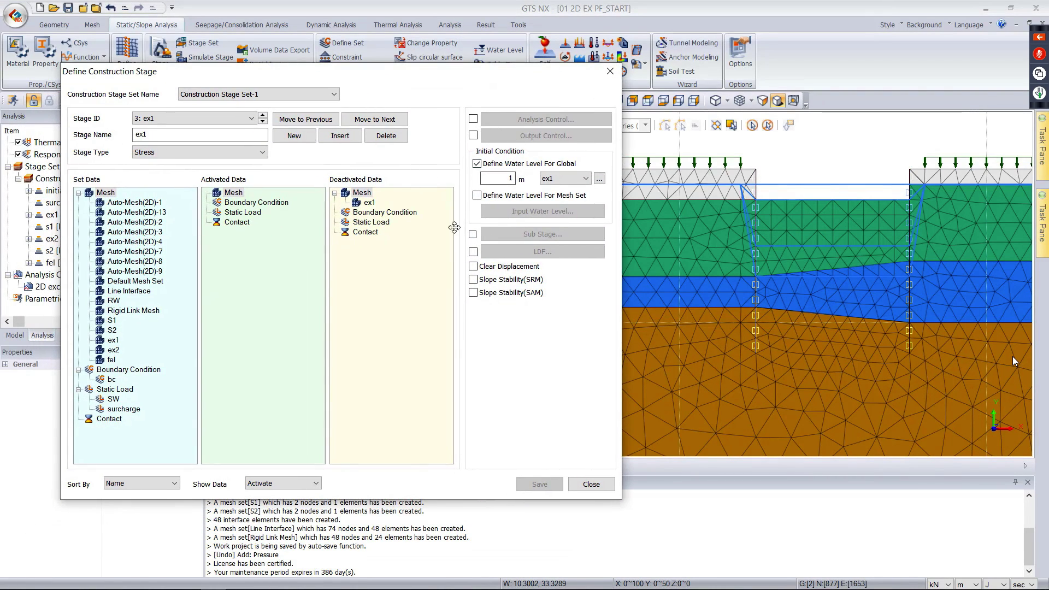
pyautogui.click(473, 235)
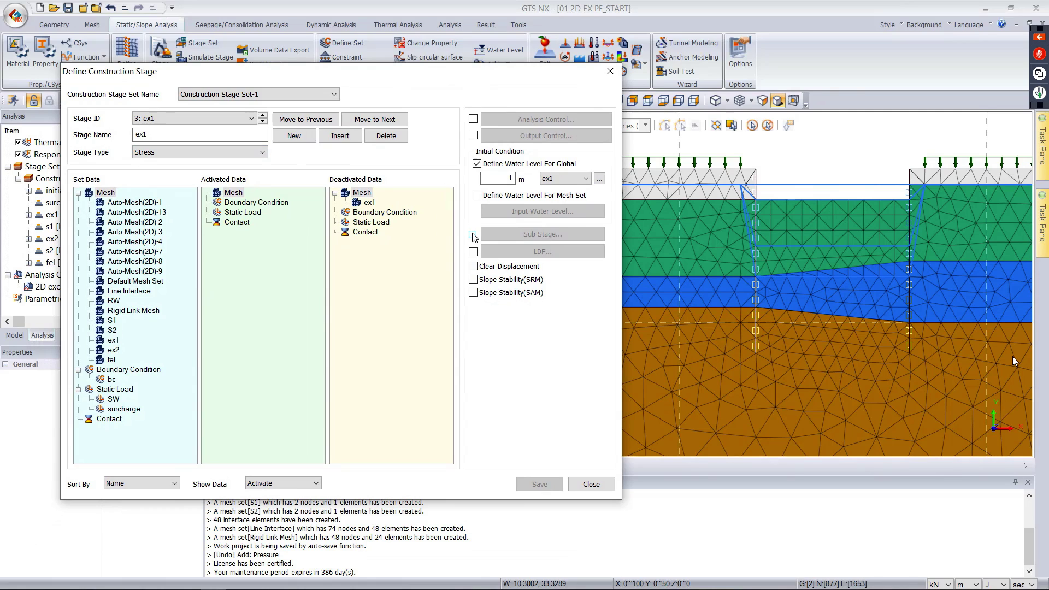
pyautogui.click(493, 235)
pyautogui.moveTo(215, 81); pyautogui.dragTo(300, 86)
# - Add a sub stage named ex1 (DA1C2) with partial factor DA1C2 and save stage ex1
pyautogui.click(233, 126)
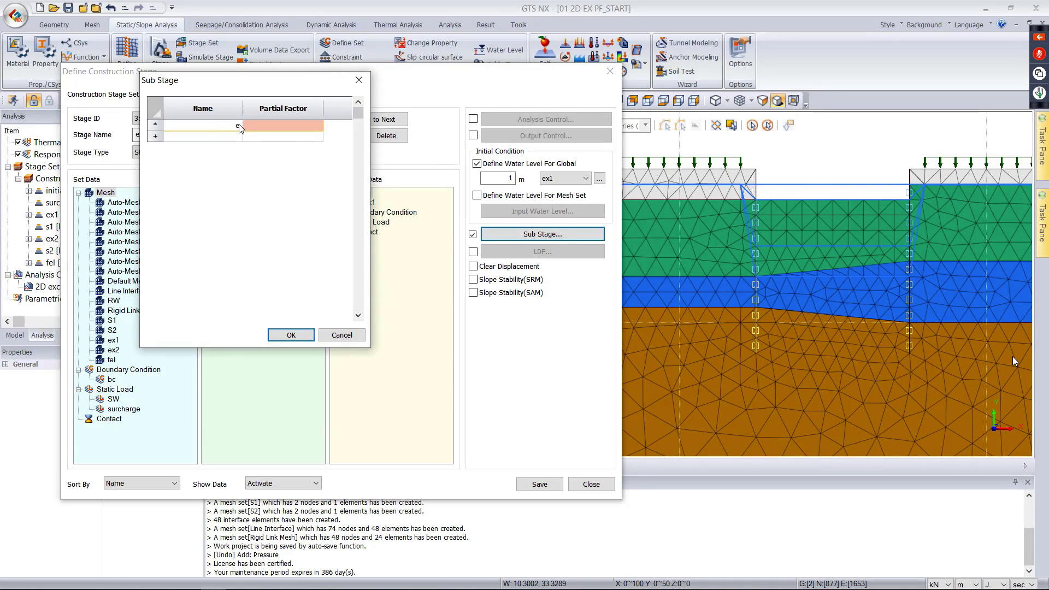
pyautogui.write('ex1 (Da1C2)')
pyautogui.click(320, 126)
pyautogui.click(318, 125)
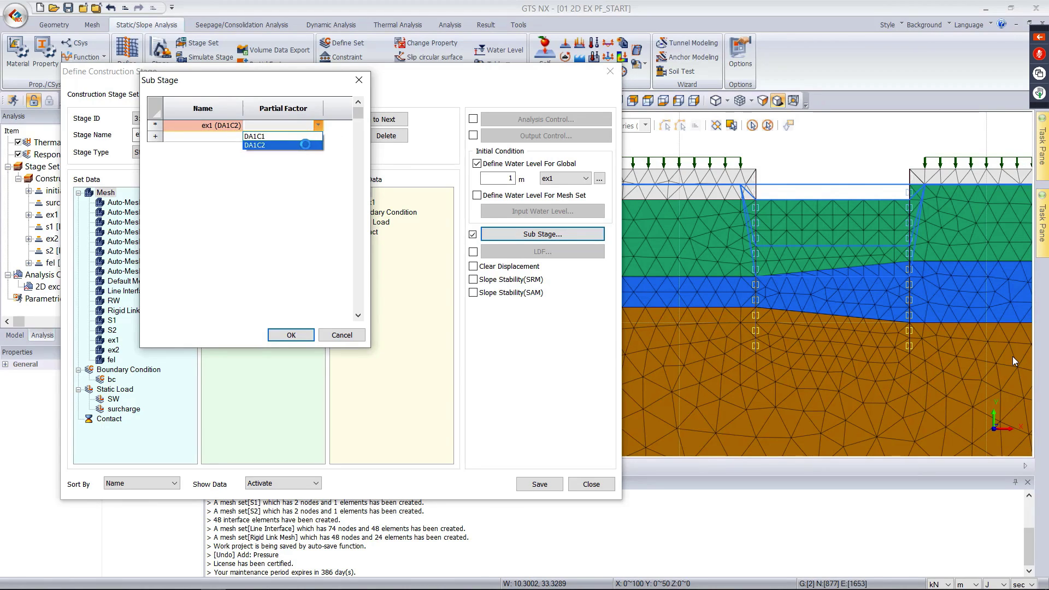
pyautogui.click(305, 144)
pyautogui.click(290, 335)
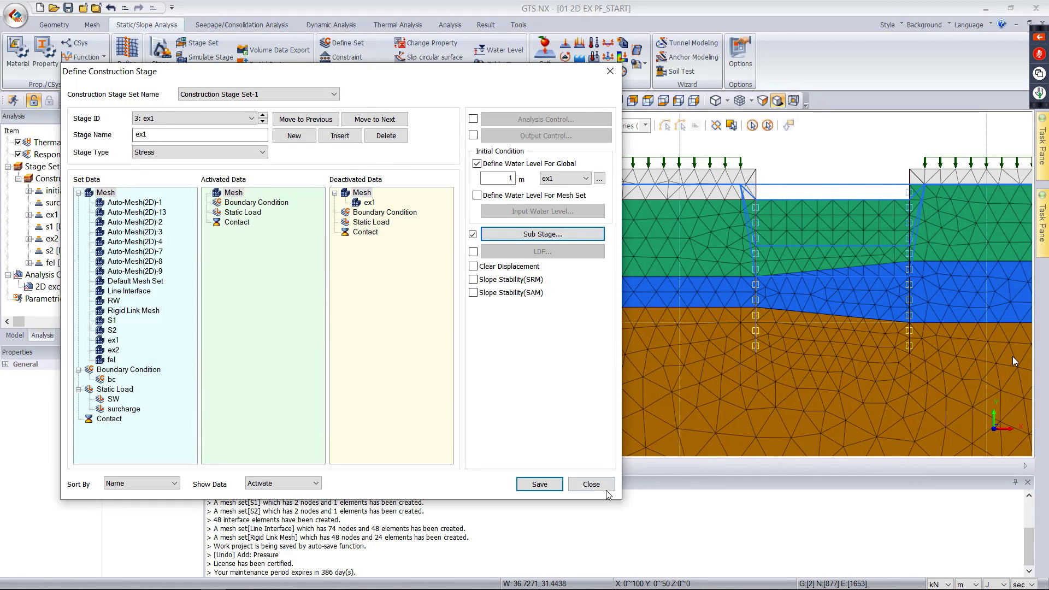
pyautogui.click(540, 484)
# - Switch the construction stage definition to stage ex2
pyautogui.click(263, 122)
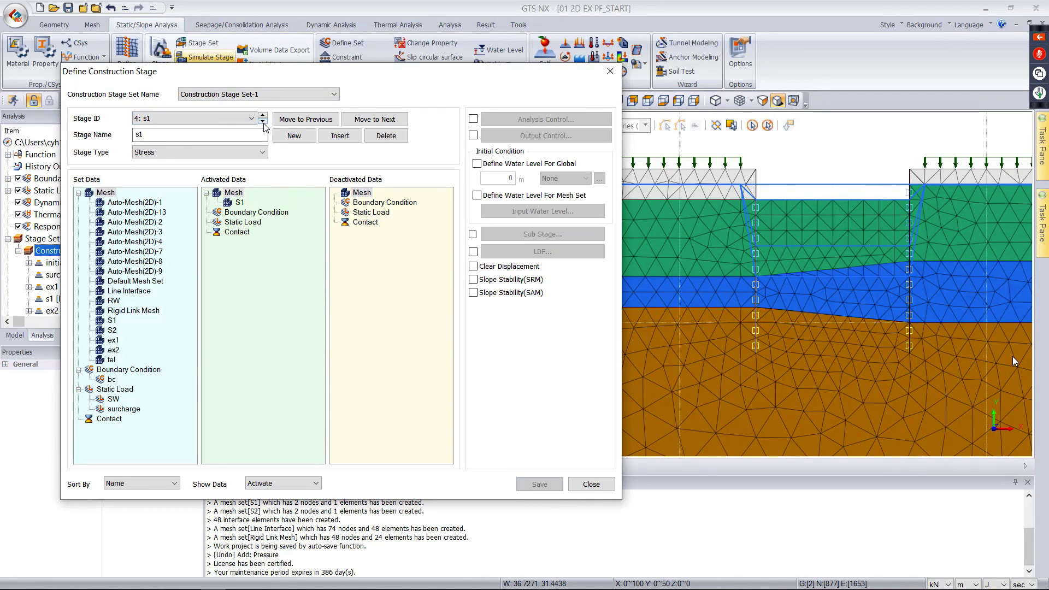
pyautogui.click(263, 122)
pyautogui.click(478, 195)
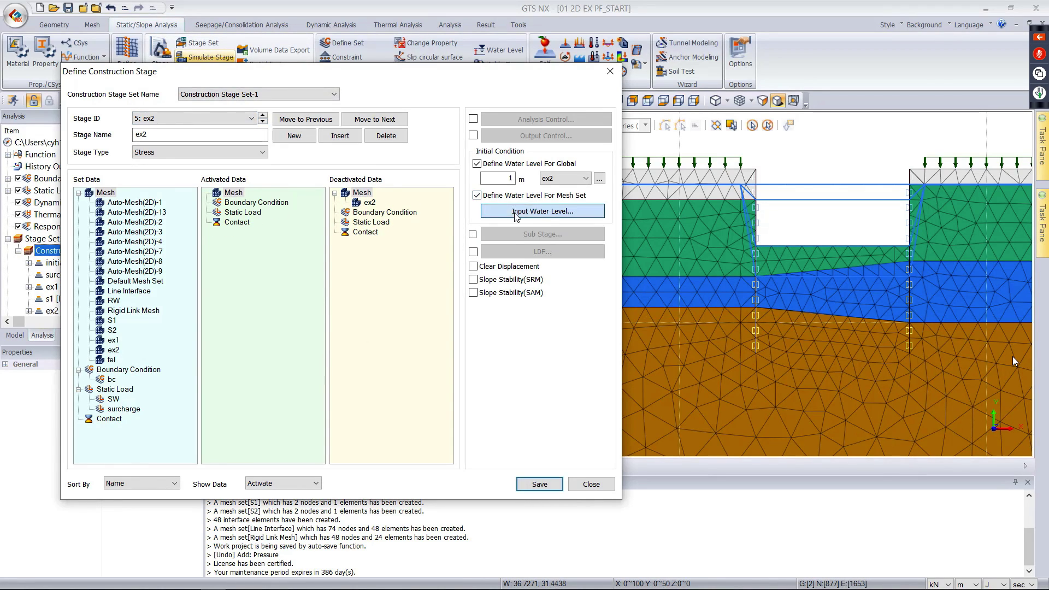
pyautogui.click(526, 212)
pyautogui.click(531, 191)
pyautogui.click(477, 195)
# - Add a sub stage named ex2 (DA1C2) with partial factor DA1C2 to stage ex2 and save the stage
pyautogui.click(473, 235)
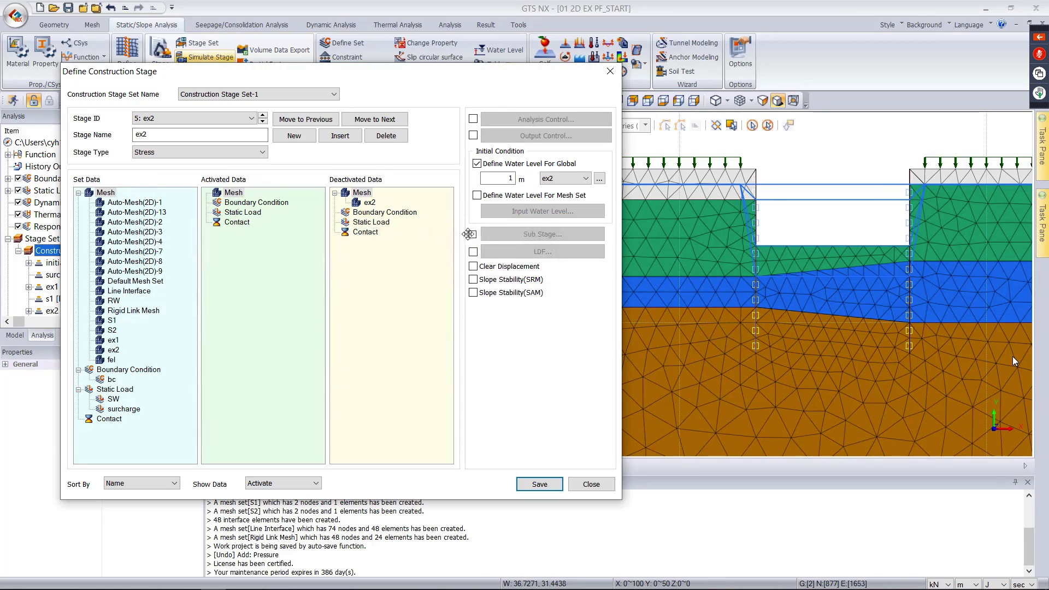
pyautogui.click(517, 237)
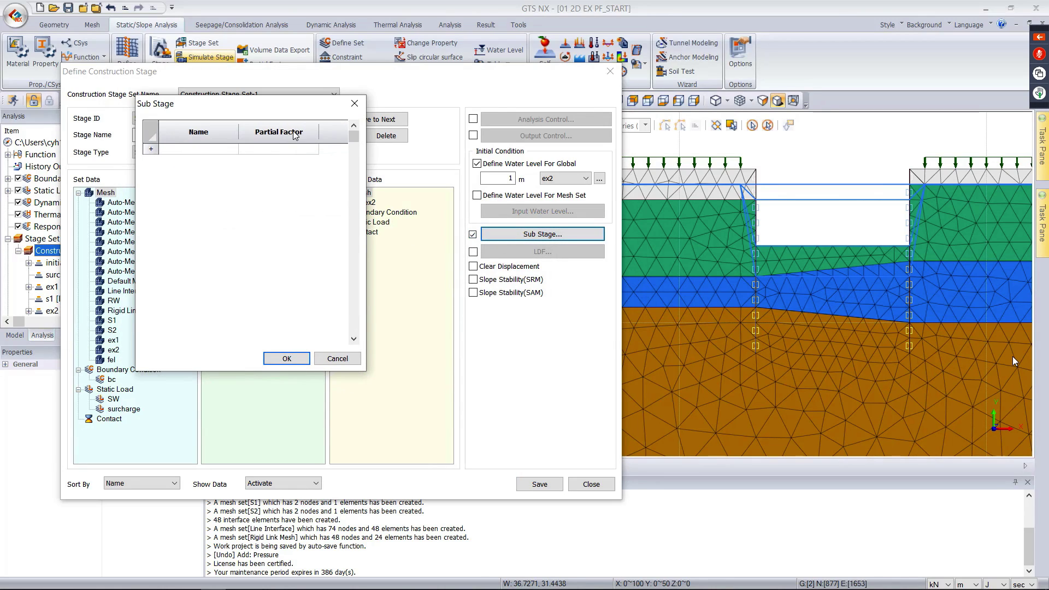
pyautogui.click(232, 149)
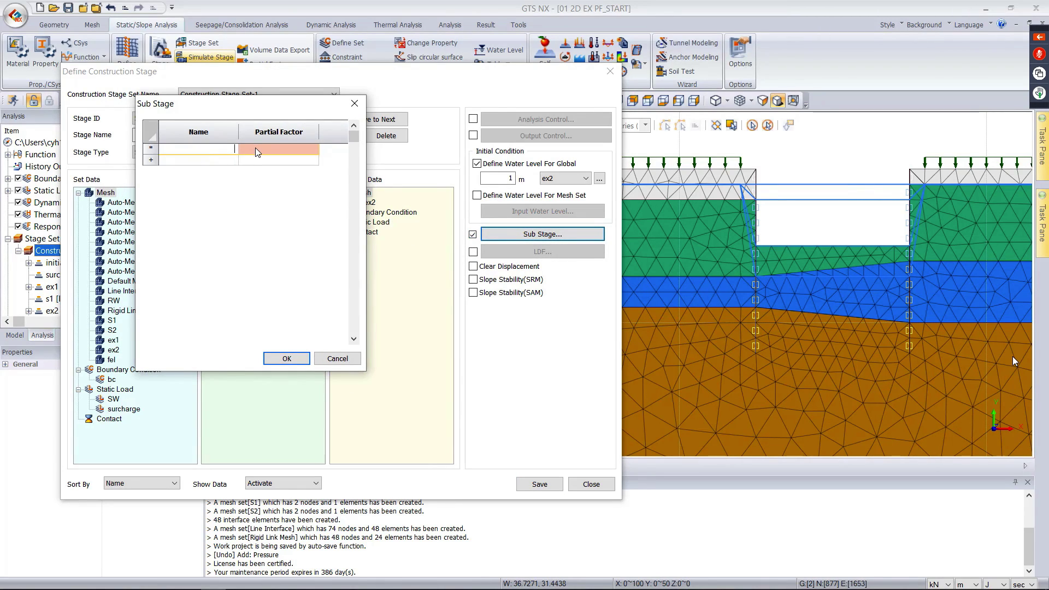
pyautogui.write('(DA1C2)')
pyautogui.click(309, 149)
pyautogui.click(313, 149)
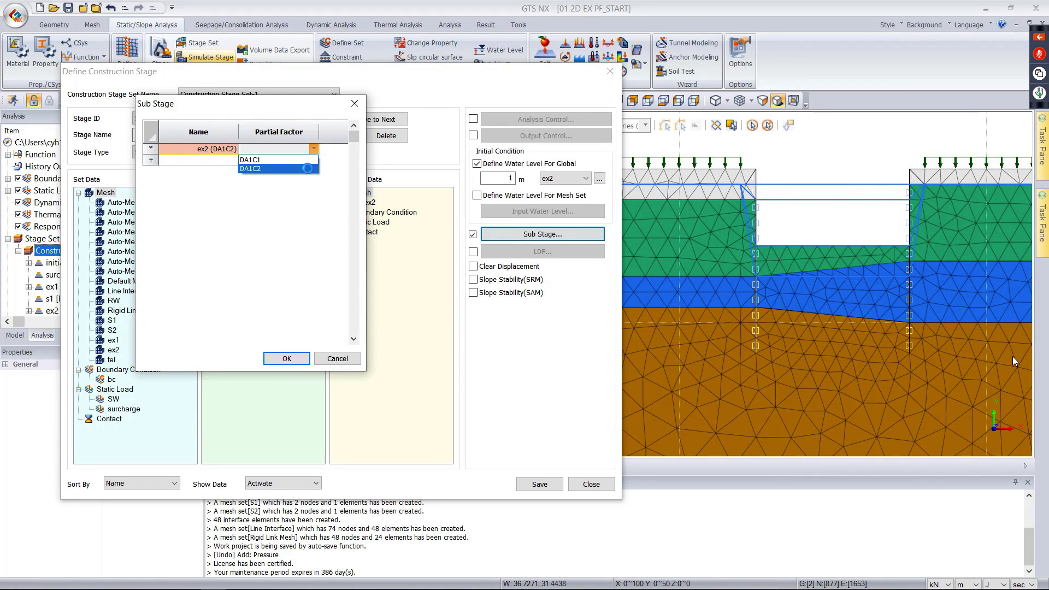
pyautogui.click(308, 168)
pyautogui.click(300, 359)
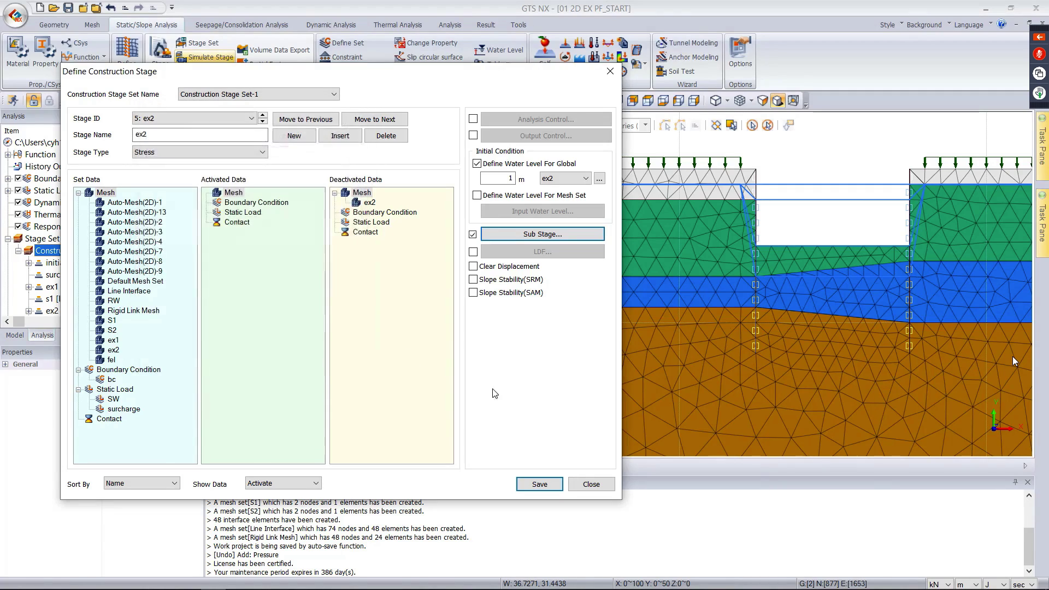
pyautogui.click(536, 487)
# - Switch the construction stage definition to stage fel, enable its sub stage option and open the sub stage definition
pyautogui.click(262, 122)
pyautogui.click(263, 122)
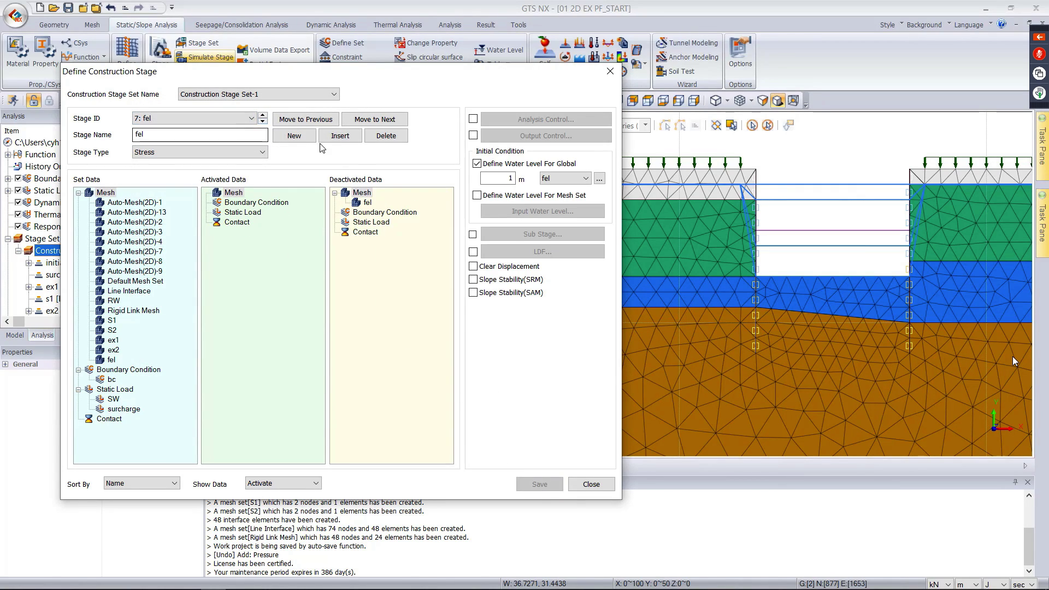
pyautogui.click(474, 234)
pyautogui.click(520, 235)
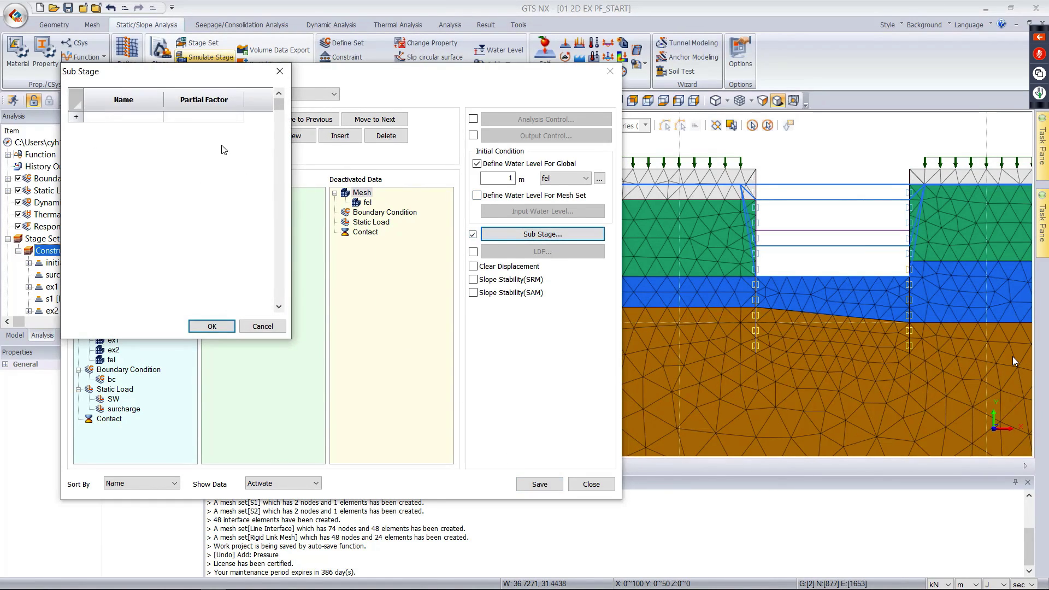
# - Add a sub stage named FEL (DA1C2) with partial factor DA1C2, save stage fel and finish the construction stage definition
pyautogui.click(161, 116)
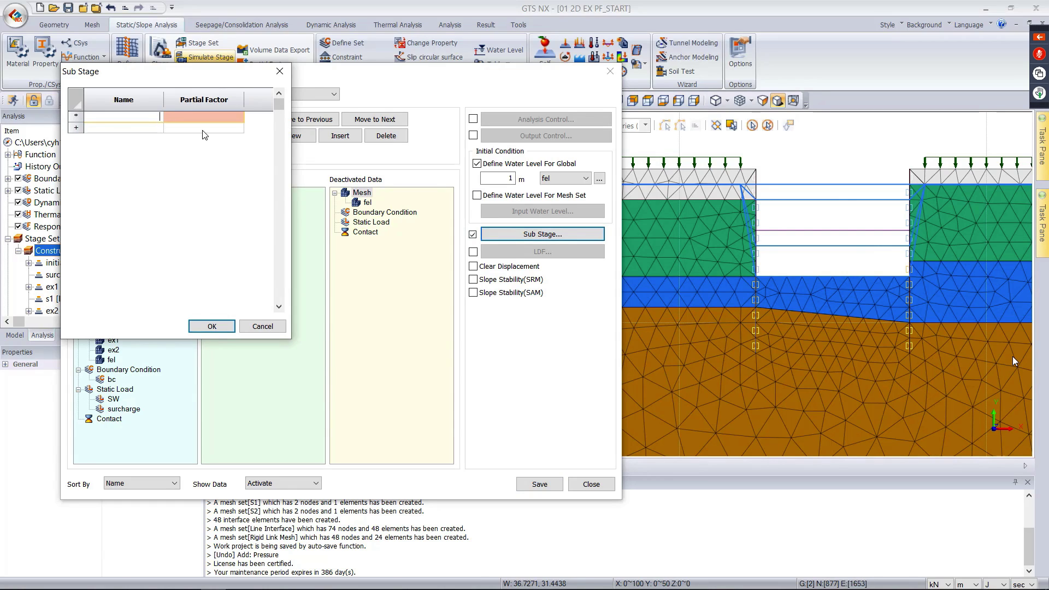
pyautogui.write('FEL (DA1C2)')
pyautogui.click(237, 117)
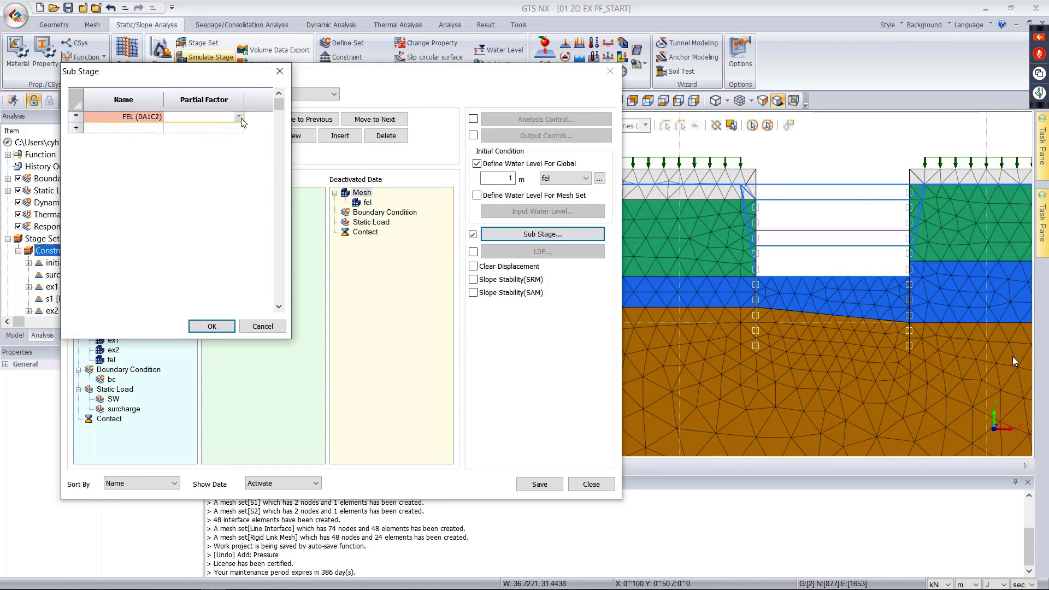
pyautogui.click(239, 117)
pyautogui.click(224, 136)
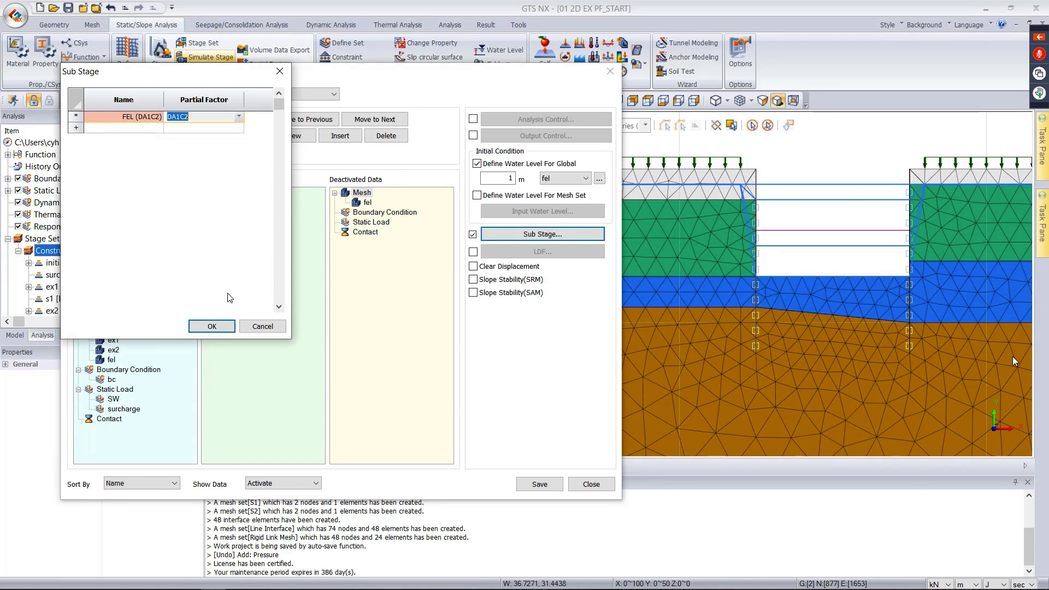
pyautogui.click(212, 327)
pyautogui.click(528, 485)
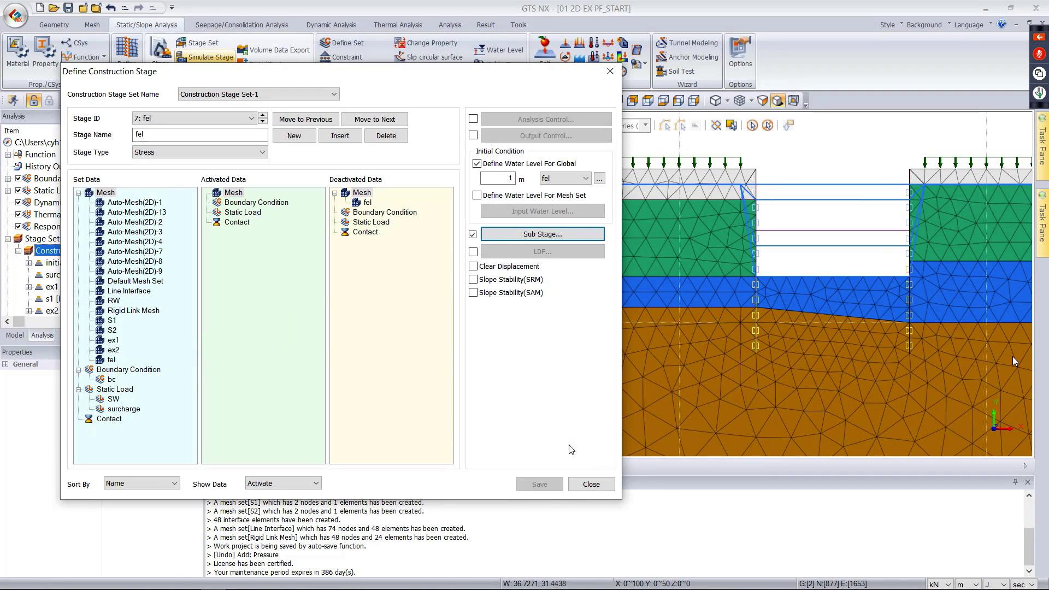
pyautogui.click(592, 485)
pyautogui.scroll(-2, 126, 251)
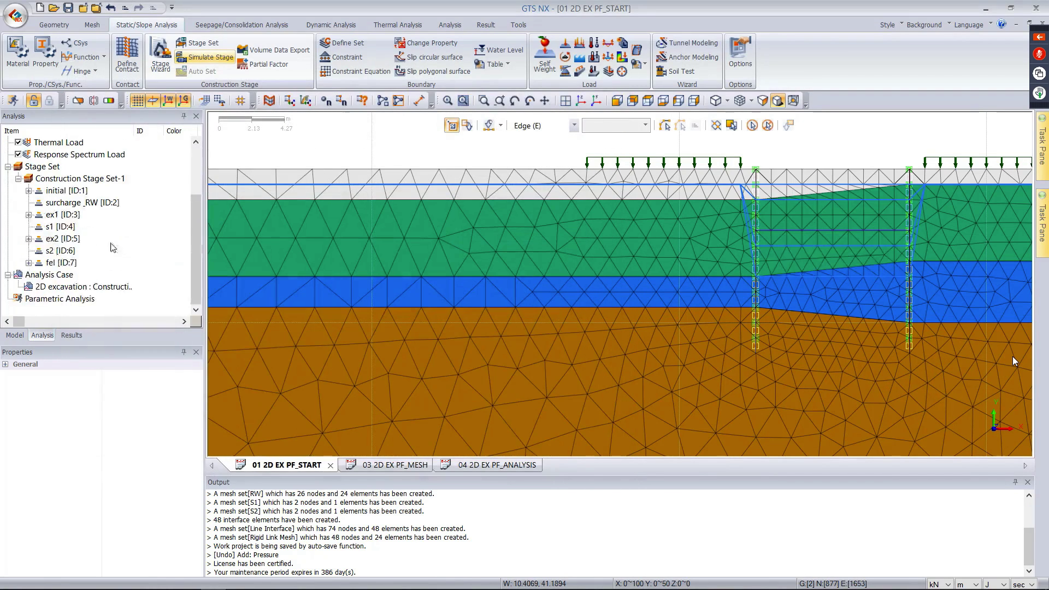
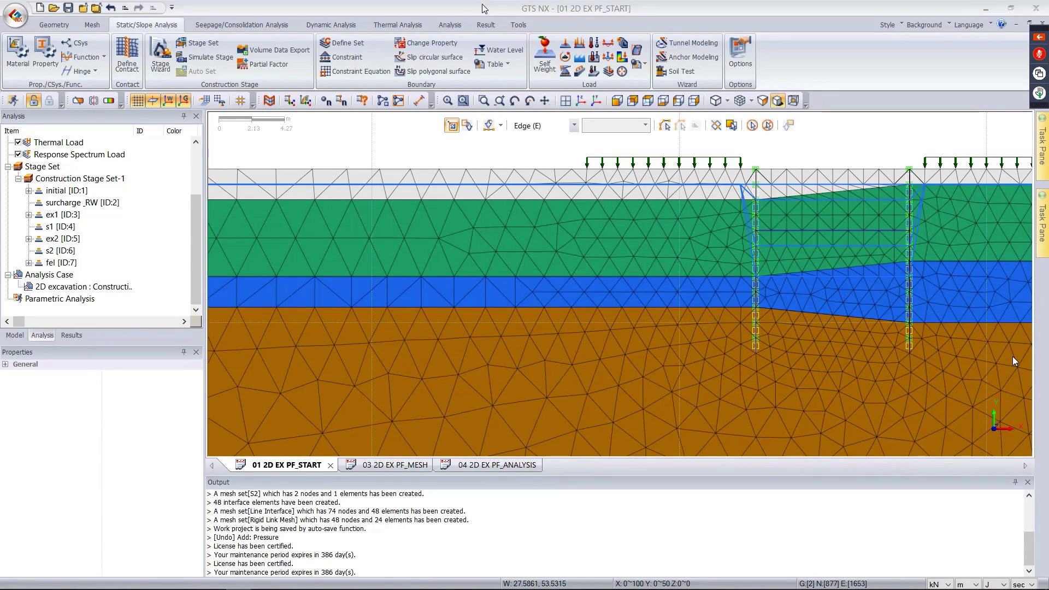
# - Open the solved model 05 2D EX PF_RESULT from its folder in GTS NX and minimize the file window
pyautogui.hotkey('alt', 'Tab')
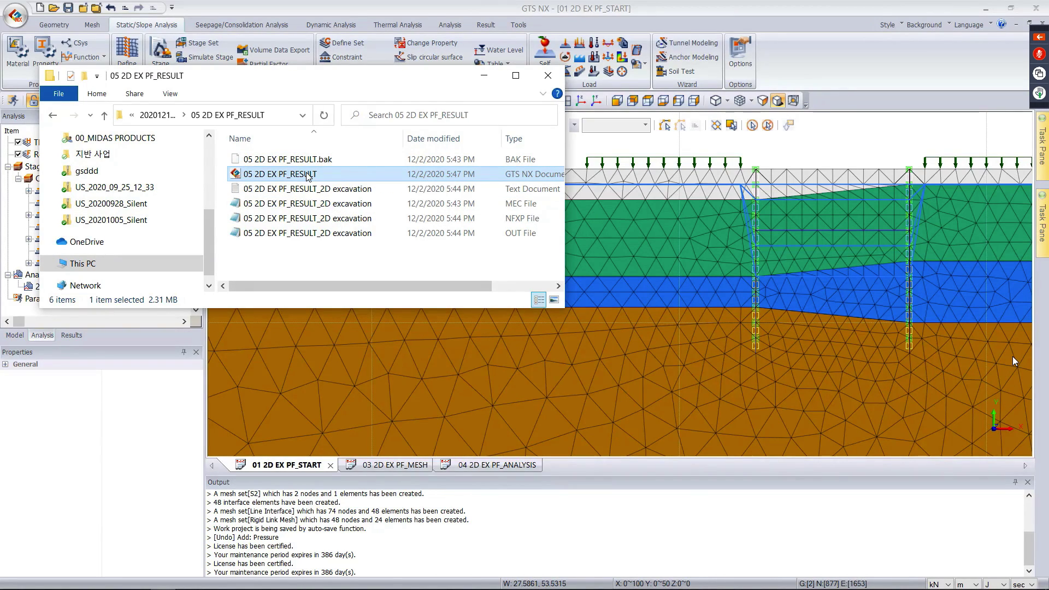
pyautogui.moveTo(307, 176); pyautogui.dragTo(687, 232)
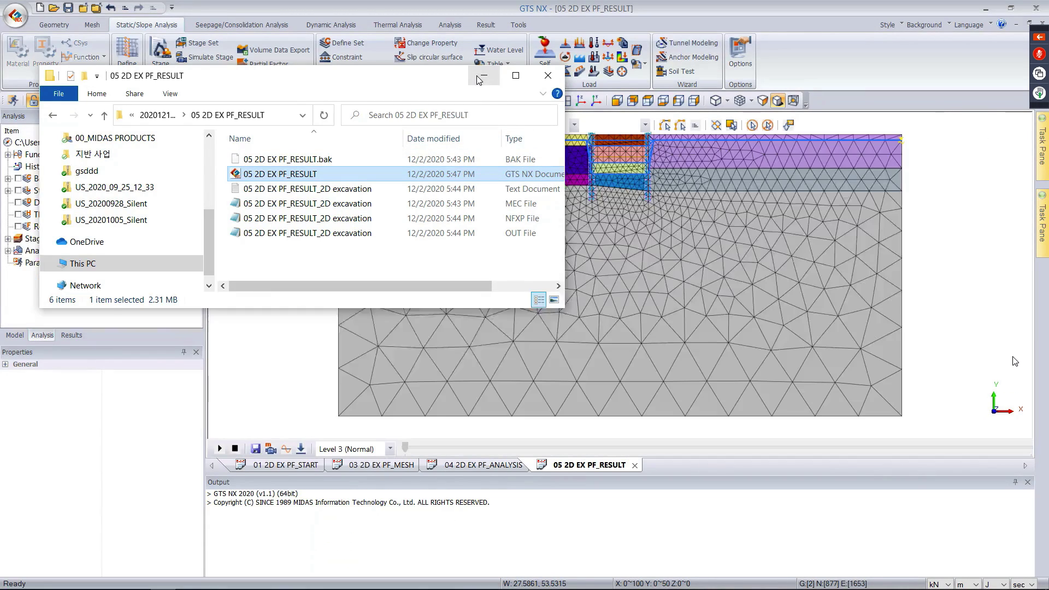
pyautogui.click(479, 80)
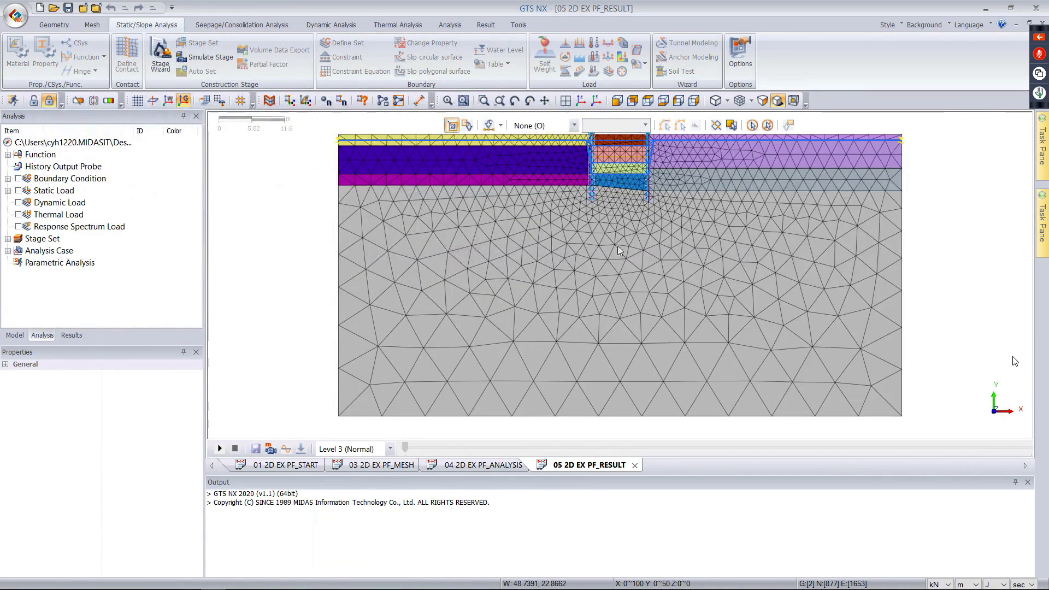
# - Colour the meshes of the result model by property
pyautogui.click(750, 103)
pyautogui.click(750, 103)
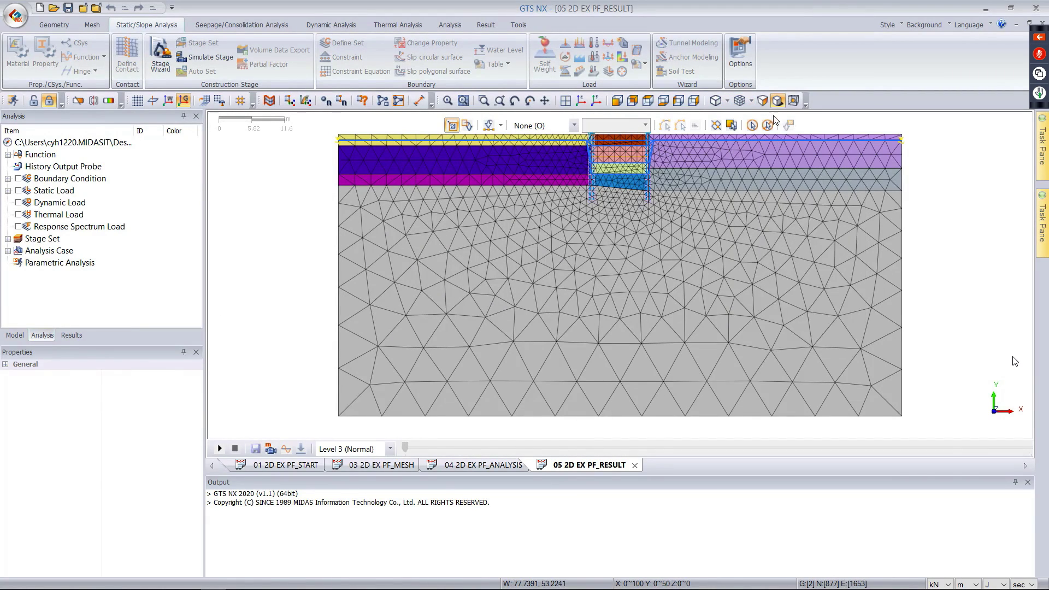
pyautogui.click(750, 103)
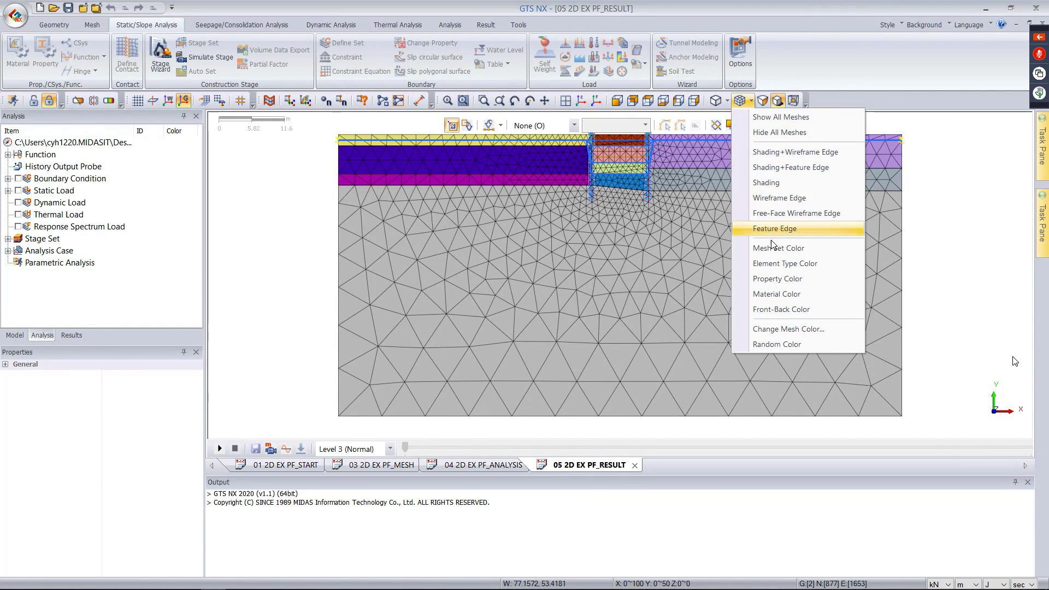
pyautogui.click(776, 280)
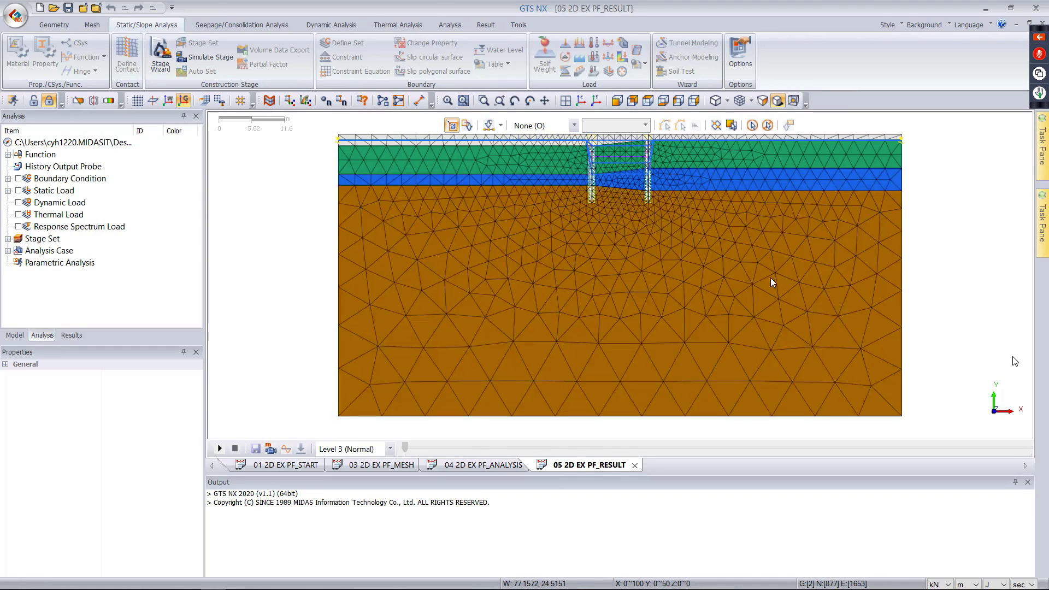
pyautogui.scroll(-2, 698, 253)
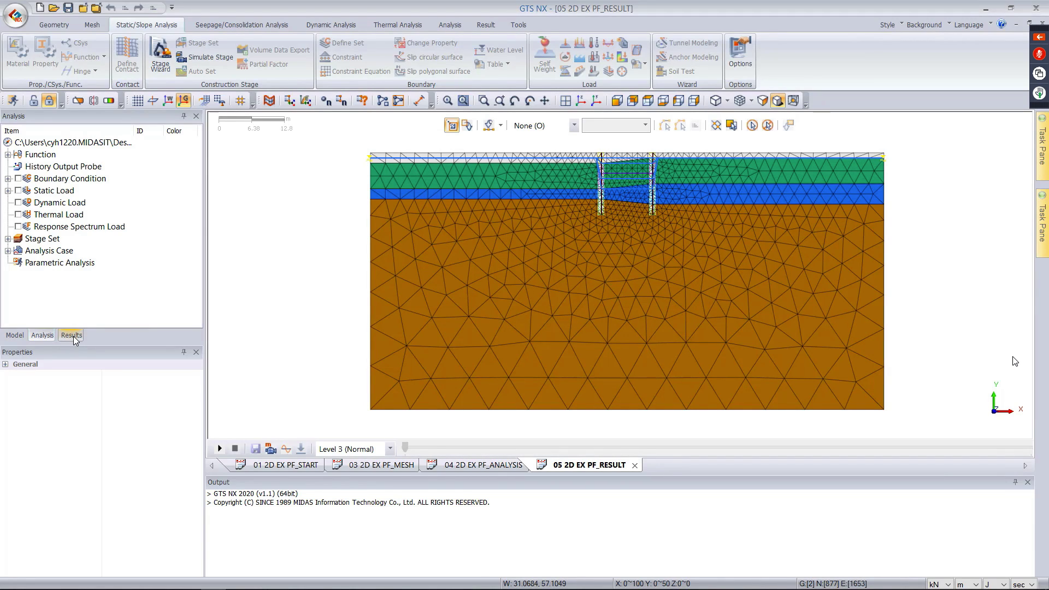
# - Examine the 2D excavation results for the main construction stages and their DA1C2 sub stages
pyautogui.click(72, 335)
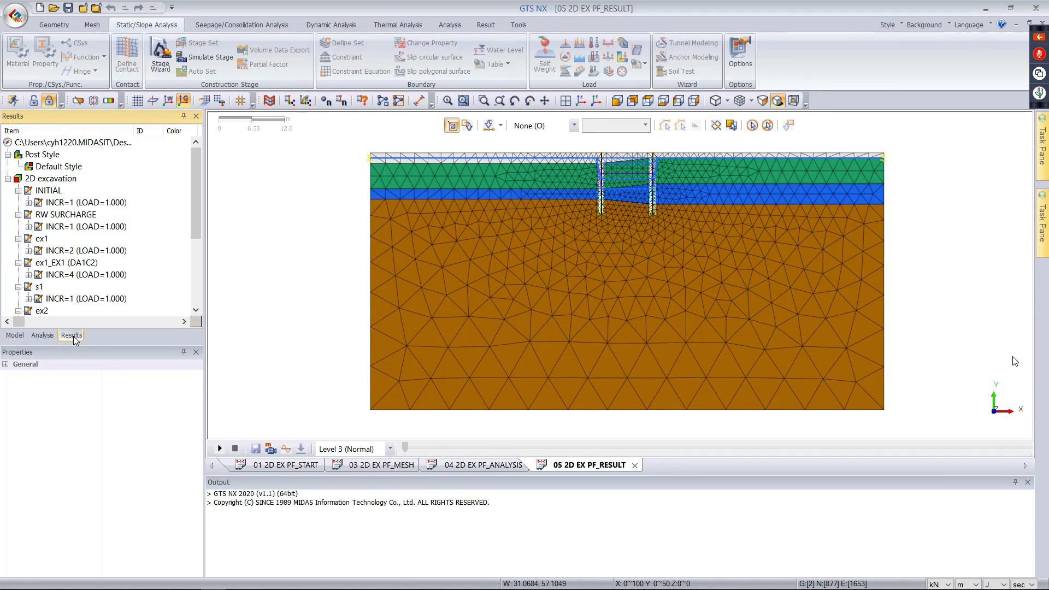
pyautogui.scroll(-5, 91, 235)
pyautogui.scroll(3, 89, 281)
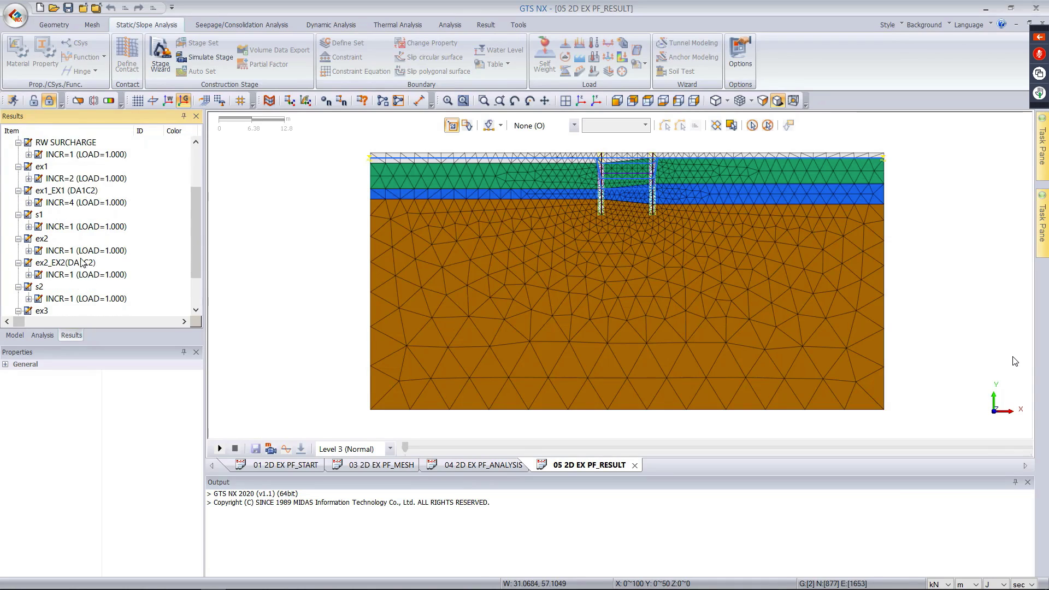
pyautogui.scroll(-2, 86, 235)
pyautogui.scroll(-2, 80, 293)
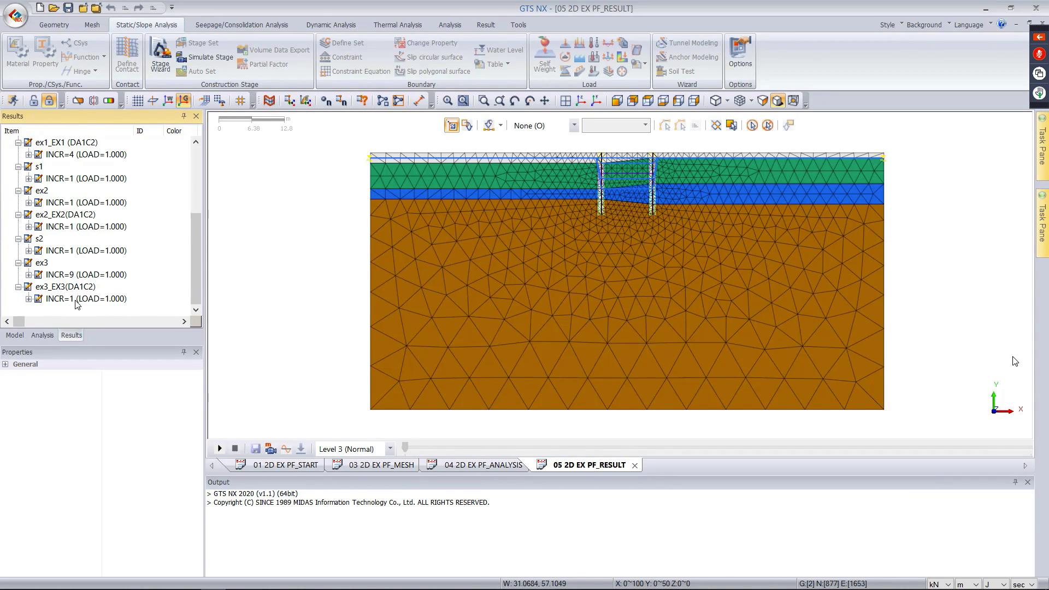
pyautogui.scroll(3, 74, 282)
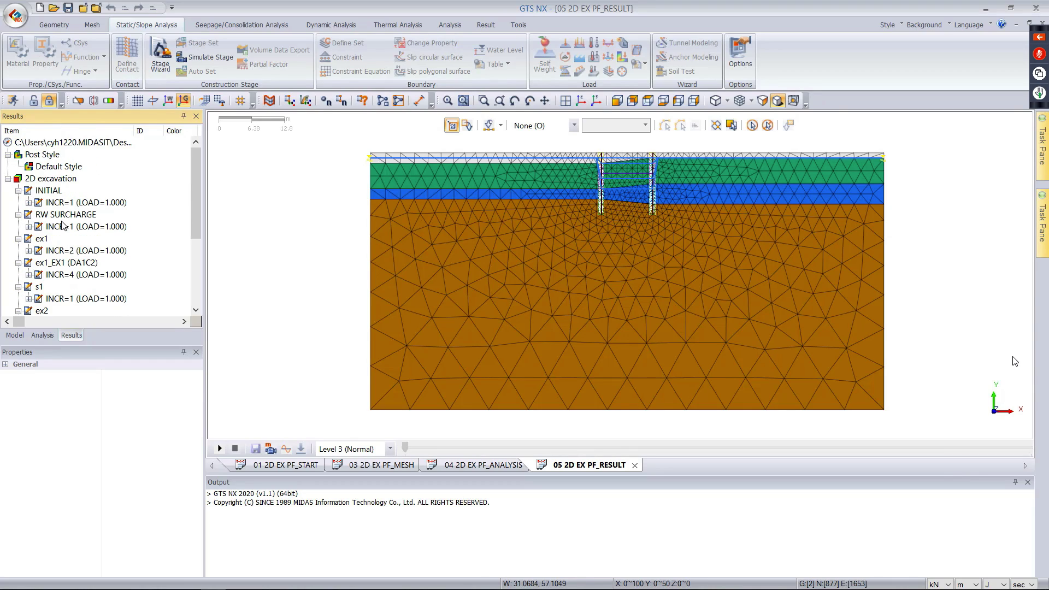
pyautogui.scroll(-4, 59, 202)
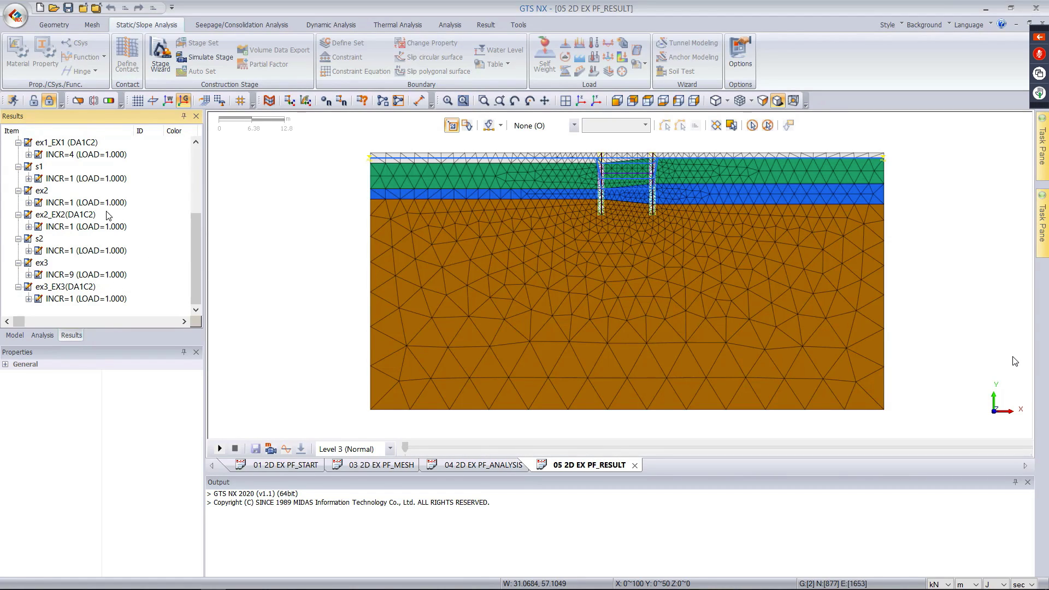
pyautogui.scroll(1, 111, 225)
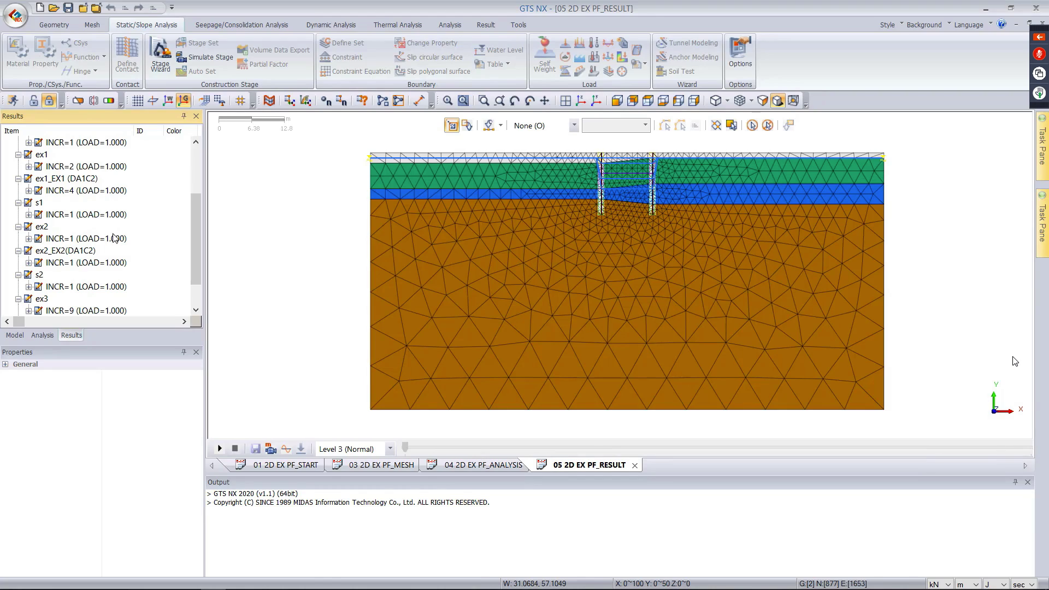
pyautogui.scroll(-1, 123, 245)
# - Display the total translation contour of sub stage ex3_EX3(DA1C2) and set the length unit to mm
pyautogui.doubleClick(91, 300)
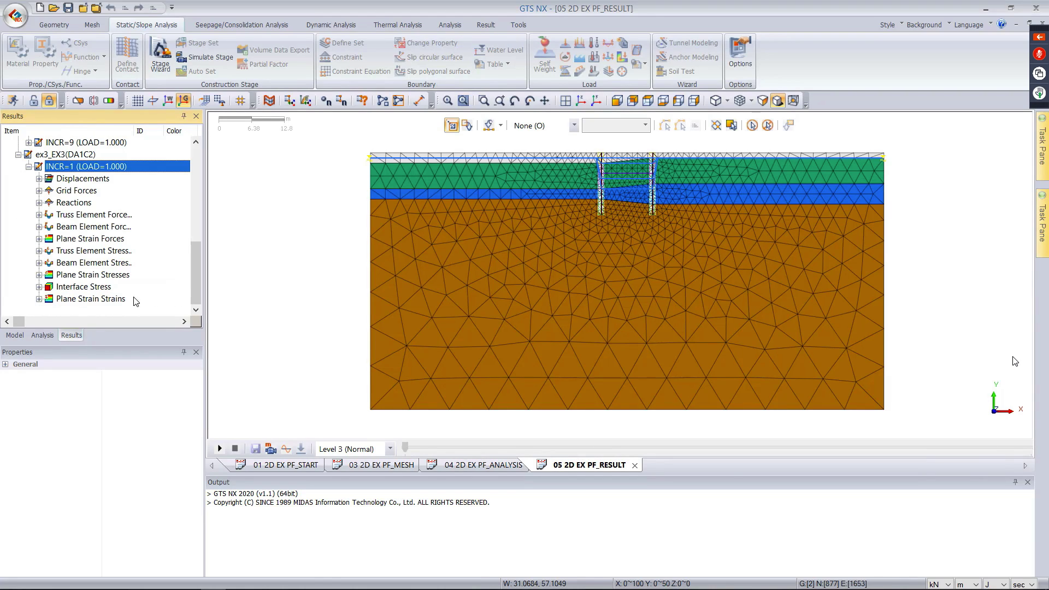
pyautogui.click(88, 179)
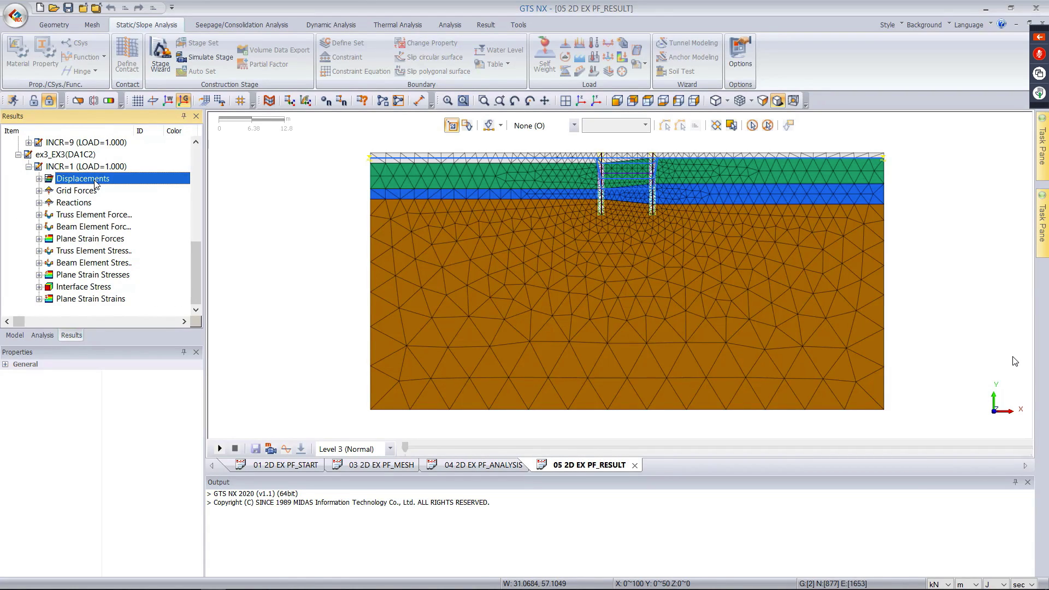
pyautogui.doubleClick(94, 180)
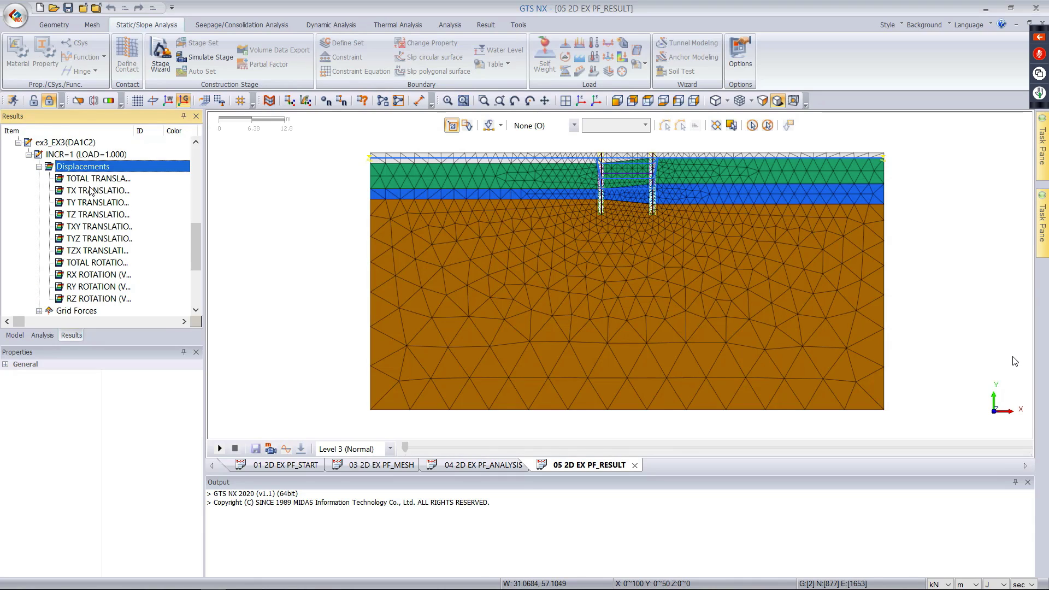
pyautogui.click(98, 181)
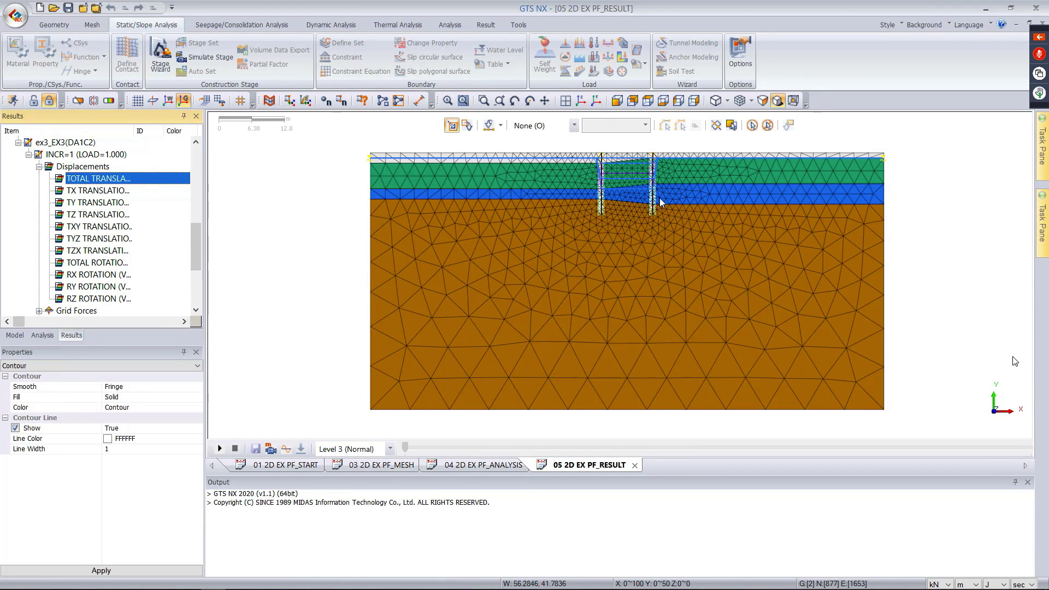
pyautogui.doubleClick(108, 180)
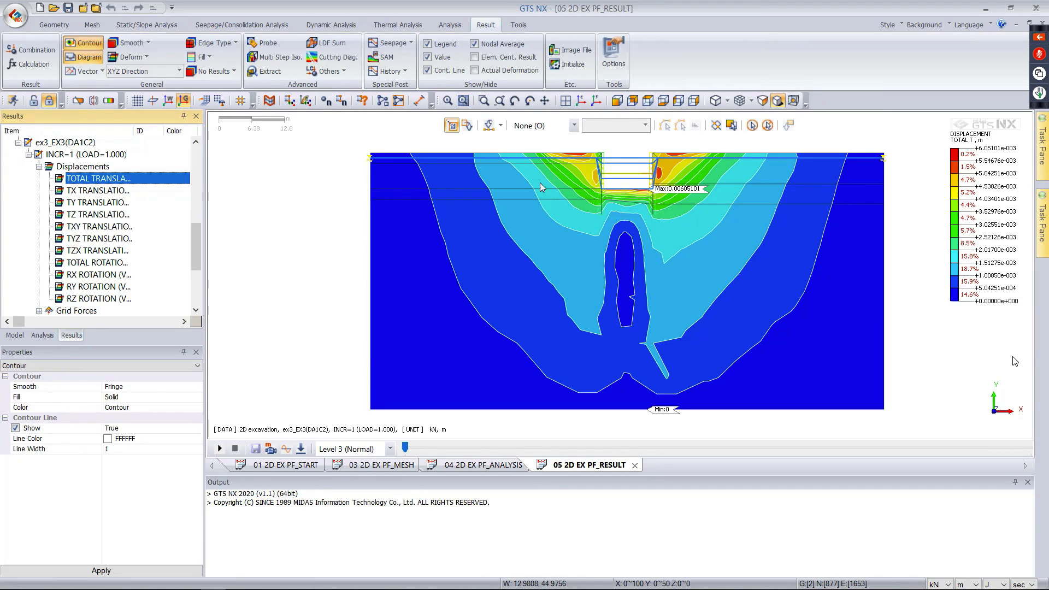
pyautogui.scroll(1, 110, 192)
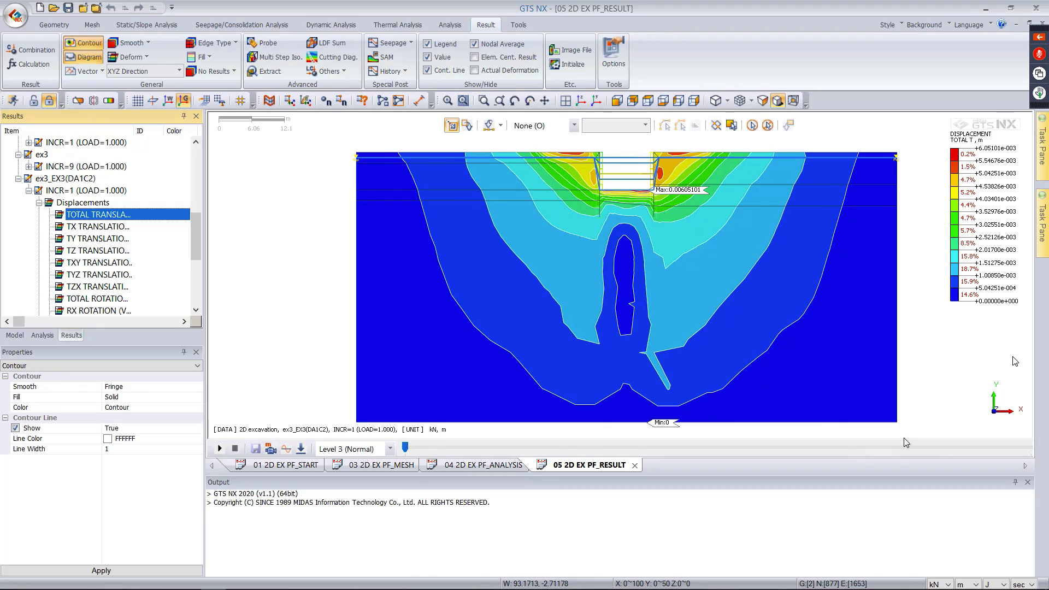
pyautogui.click(977, 585)
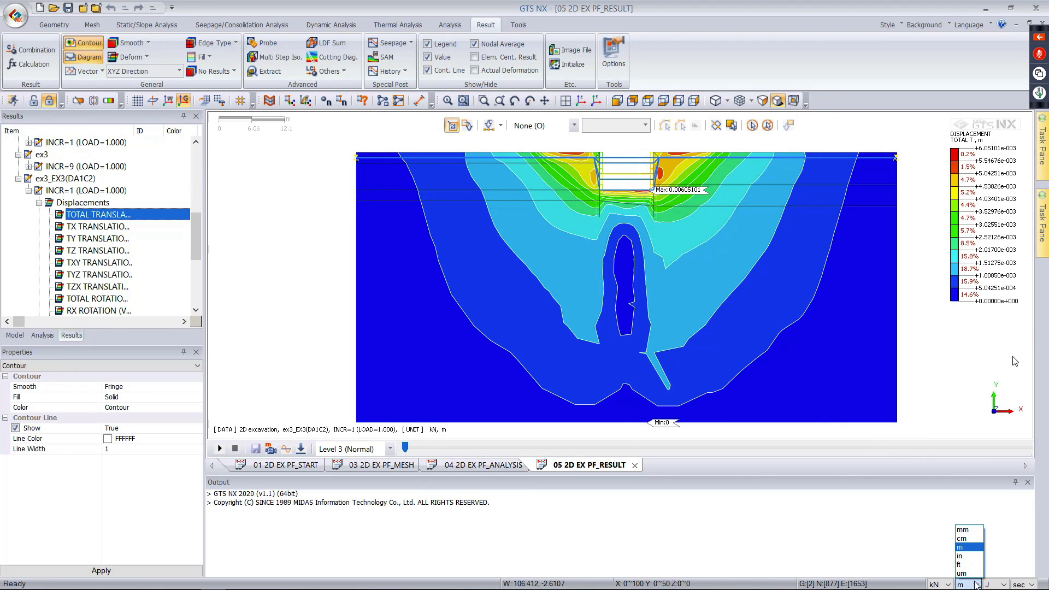
pyautogui.click(964, 531)
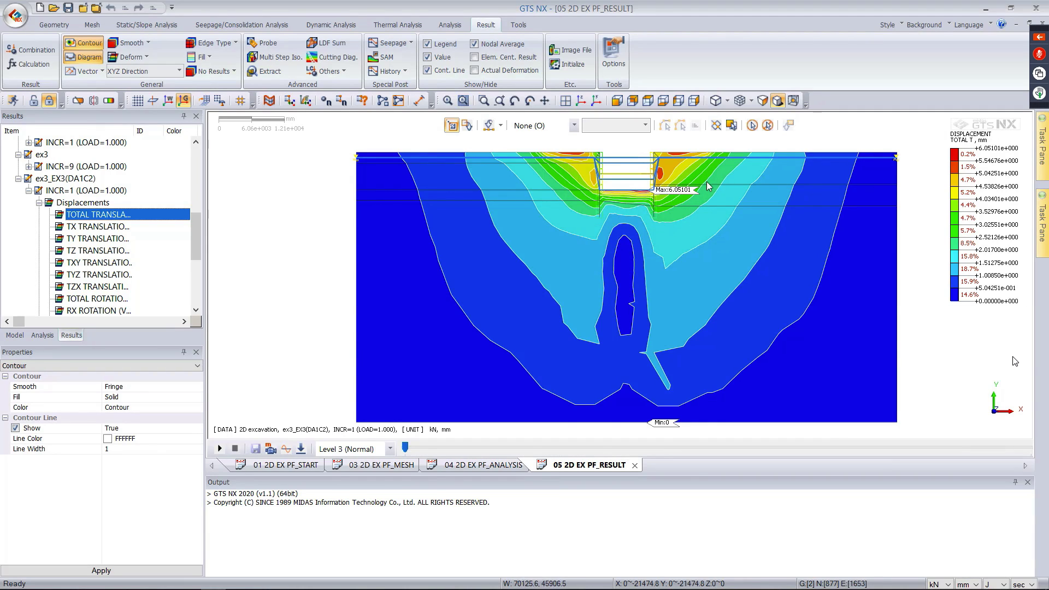
# - View the TX and TY translation contours of sub stage ex3_EX3(DA1C2) and collapse its displacement results
pyautogui.doubleClick(100, 227)
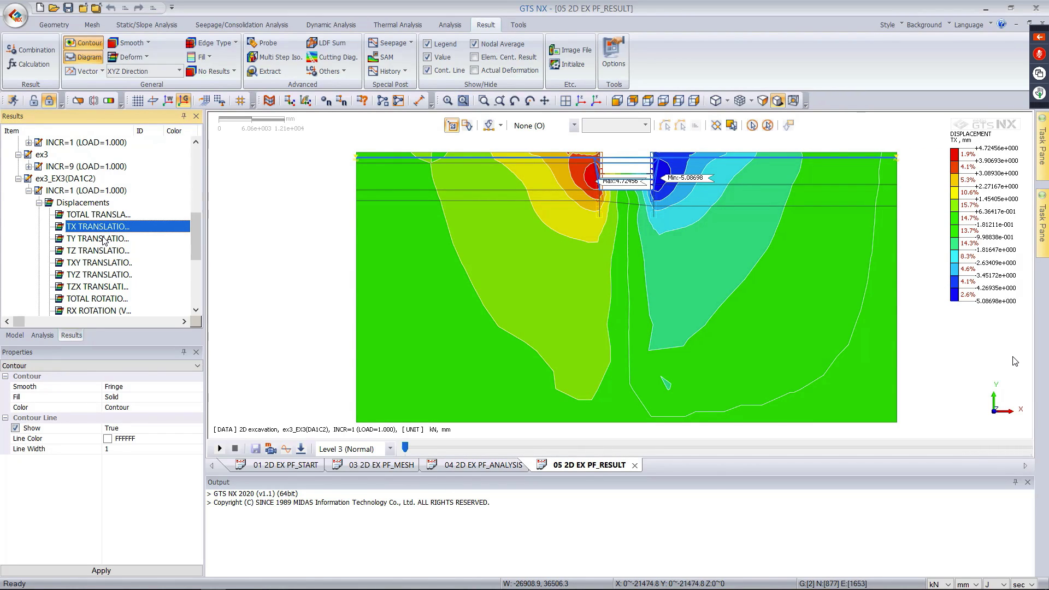
pyautogui.doubleClick(104, 239)
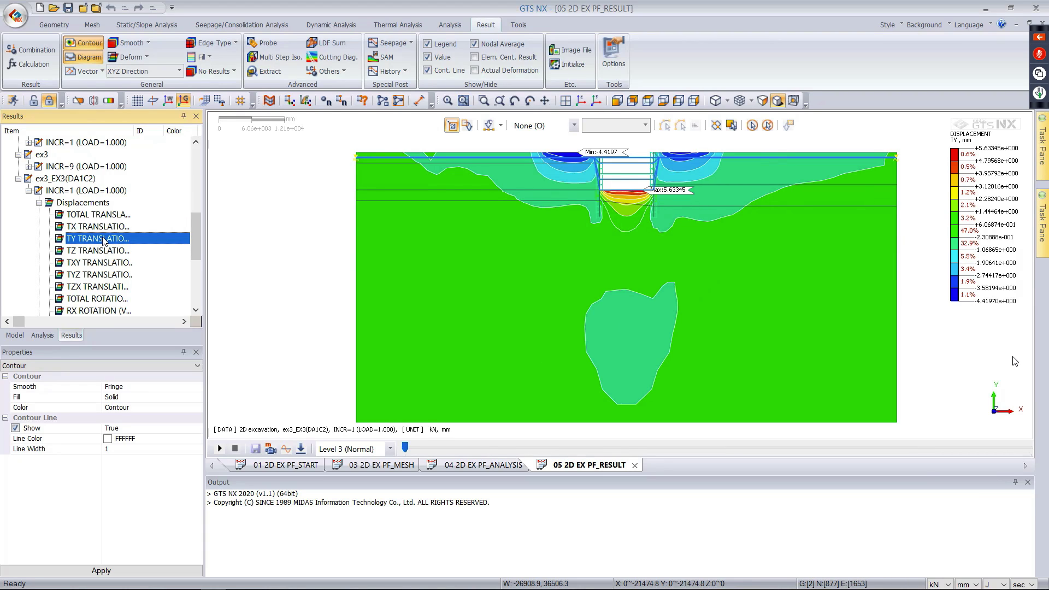
pyautogui.doubleClick(96, 203)
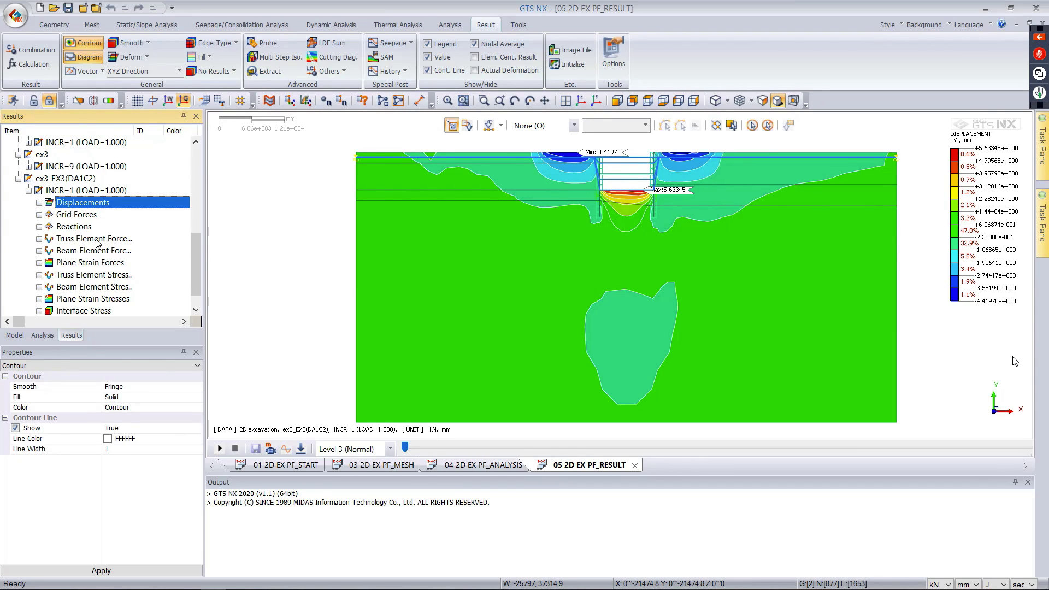
# - Display the beam element bending moment Y diagram of sub stage ex3_EX3(DA1C2) and set the length unit to m
pyautogui.doubleClick(100, 249)
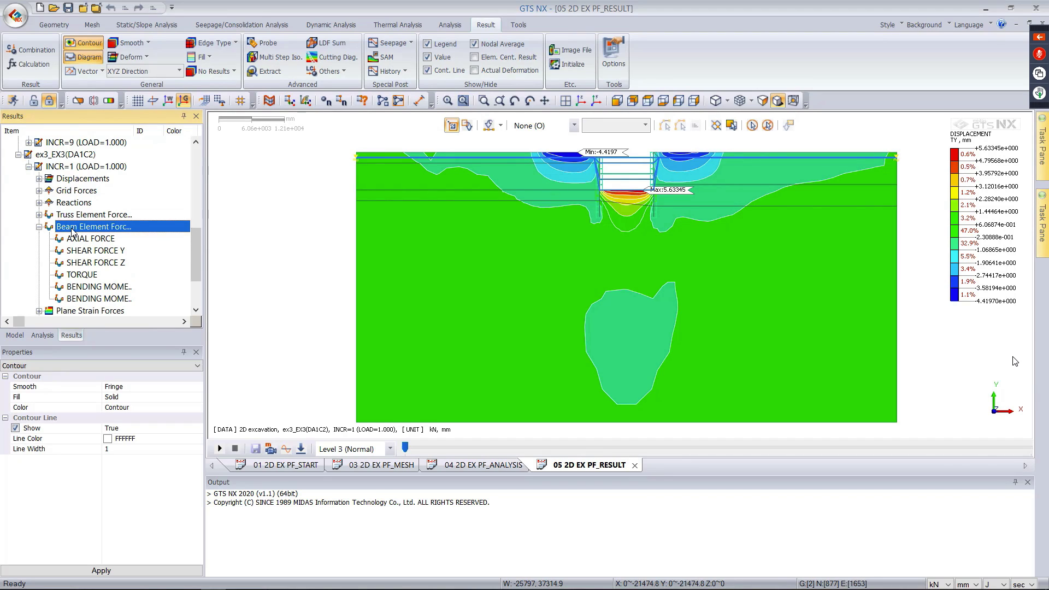
pyautogui.click(112, 290)
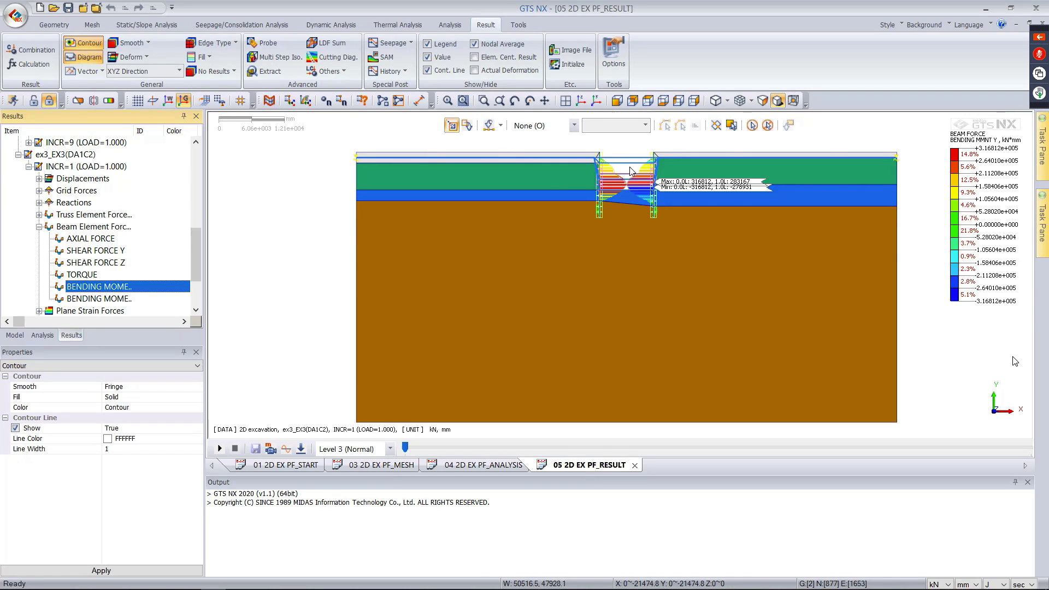
pyautogui.click(970, 584)
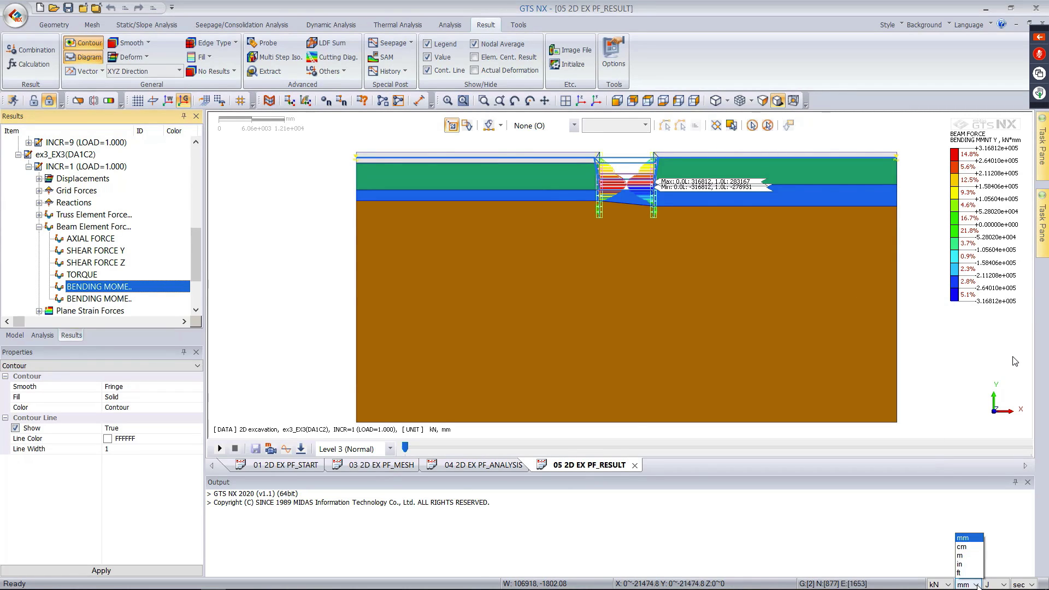
pyautogui.click(961, 547)
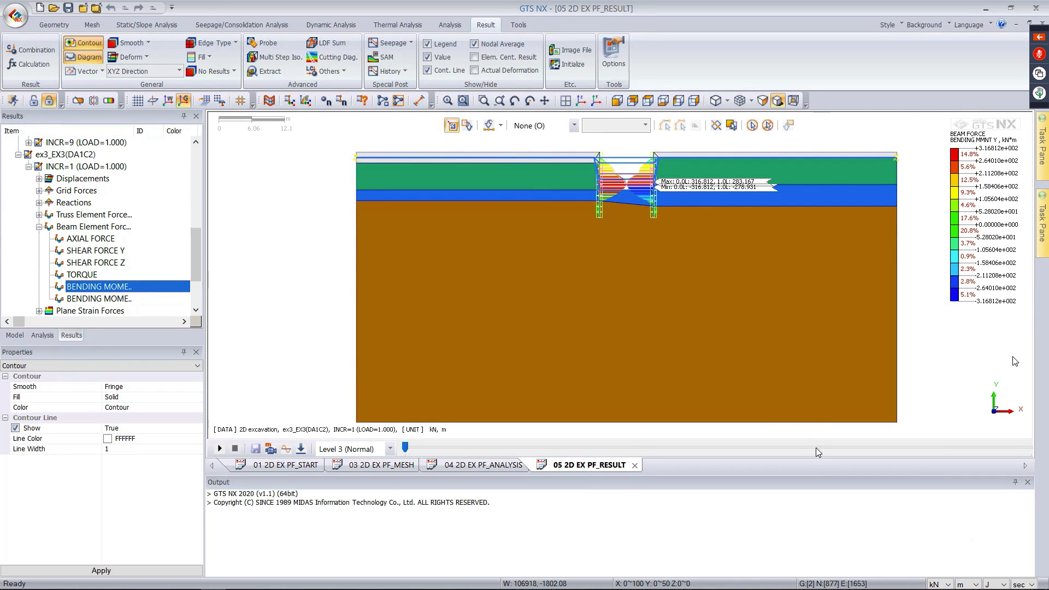
# - View the beam shear force Z diagram and the truss axial force diagram of sub stage ex3_EX3(DA1C2)
pyautogui.click(106, 265)
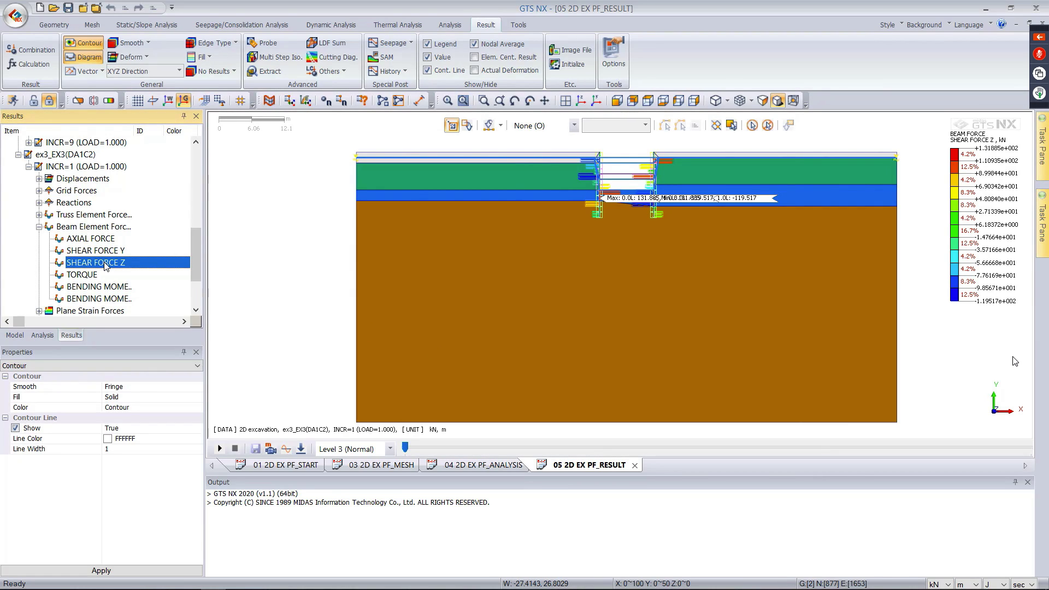
pyautogui.doubleClick(101, 226)
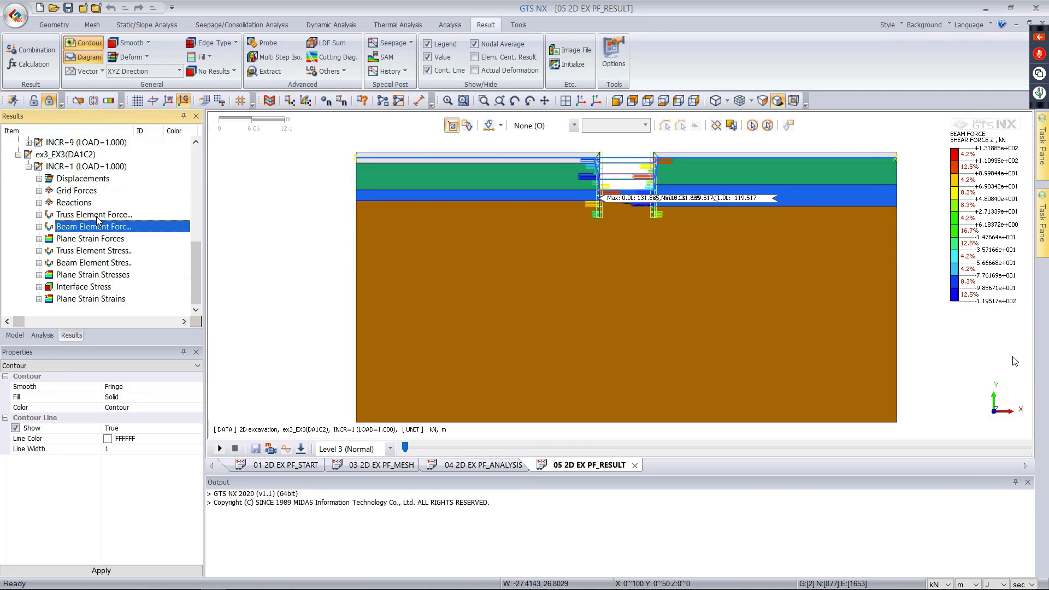
pyautogui.doubleClick(98, 218)
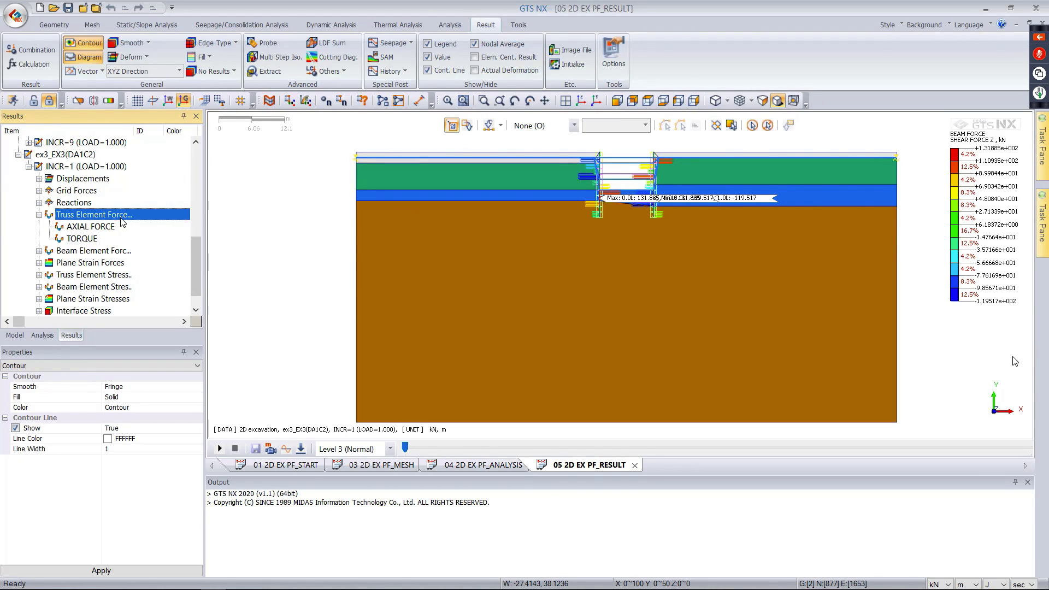
pyautogui.doubleClick(94, 227)
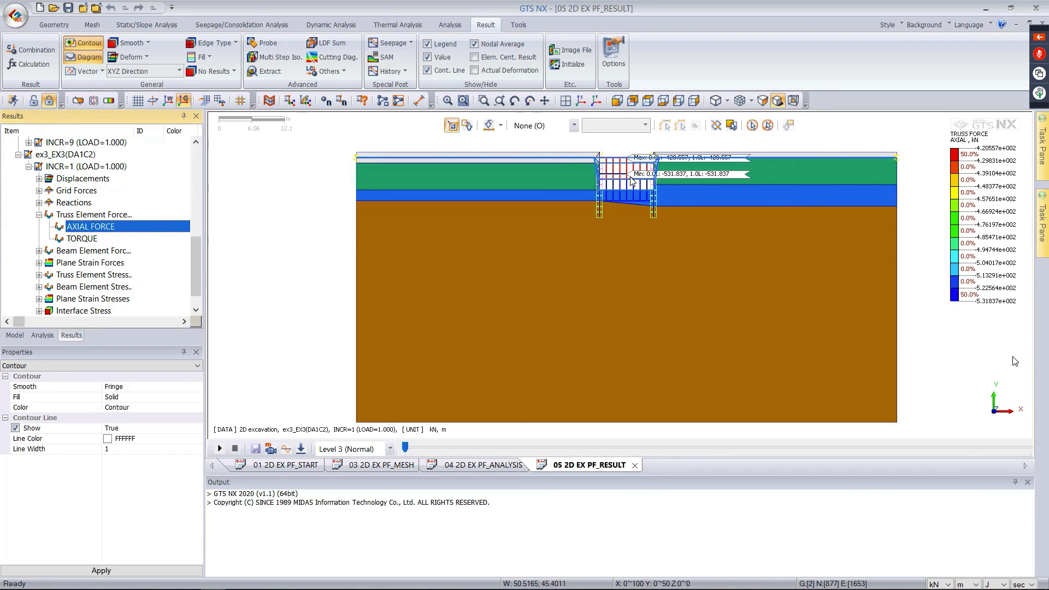
pyautogui.scroll(3, 667, 145)
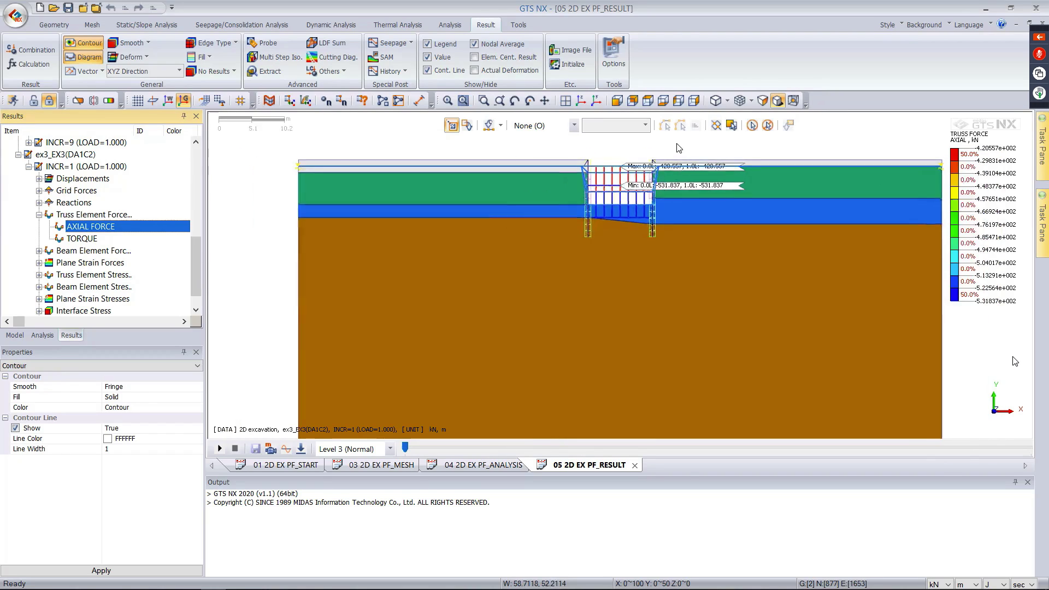
# - Include all listed stages from s1 to ex3_EX3(DA1C2) in the result step slider
pyautogui.click(308, 448)
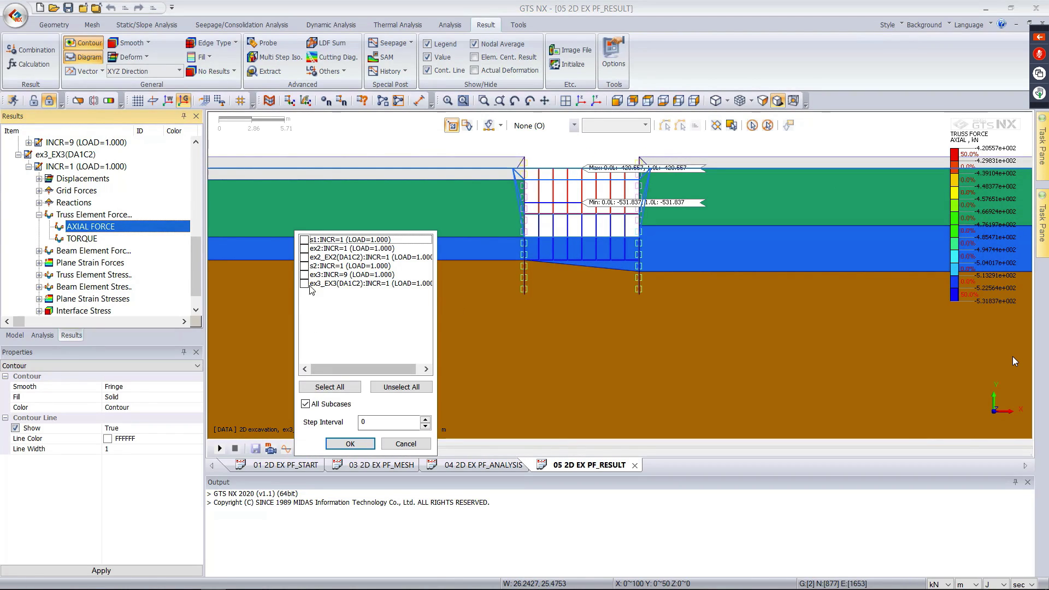
pyautogui.click(330, 387)
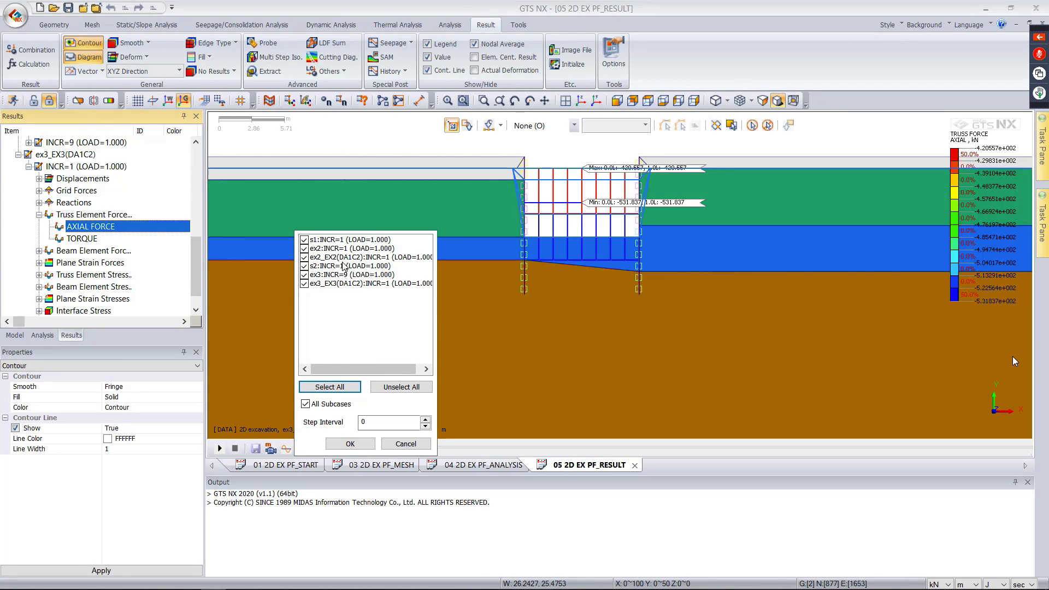
pyautogui.click(351, 443)
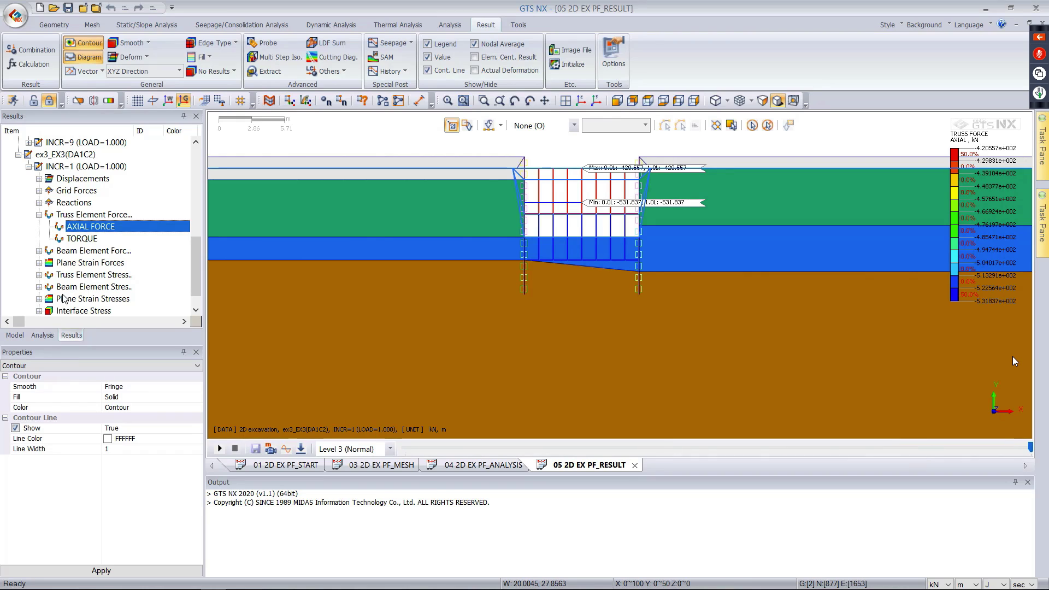
# - Display the total translation contour of sub stage ex3_EX3(DA1C2) and step it backward through the stages to s1
pyautogui.click(93, 179)
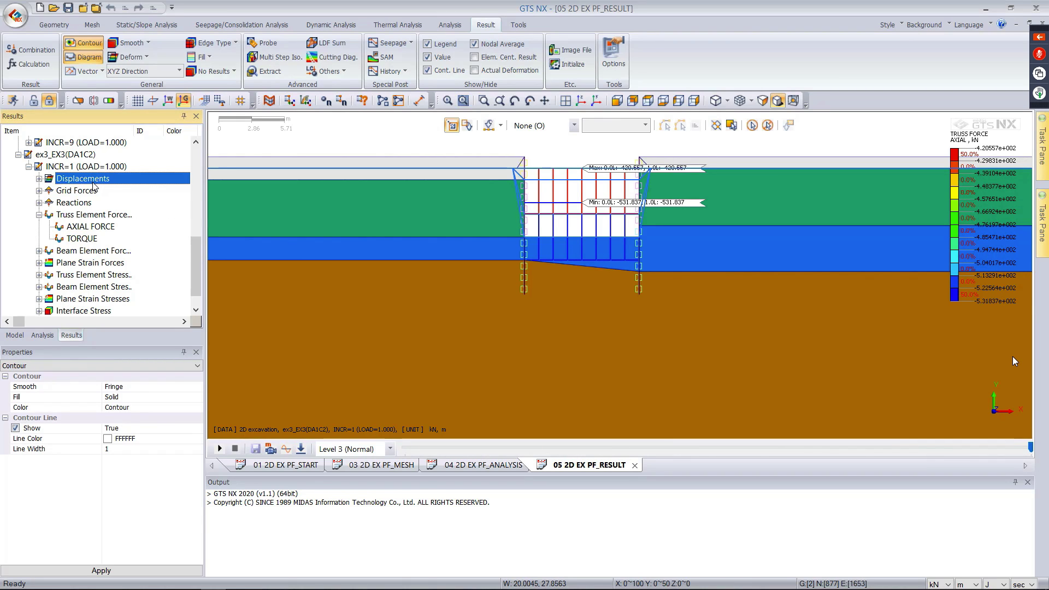
pyautogui.doubleClick(93, 182)
pyautogui.doubleClick(94, 180)
pyautogui.click(967, 446)
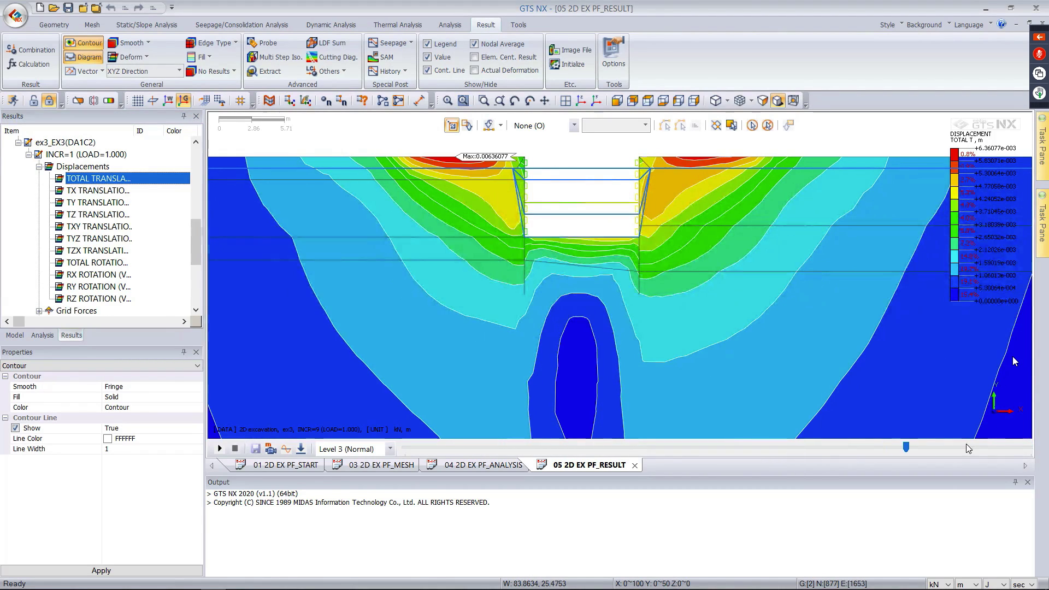
pyautogui.click(851, 447)
pyautogui.click(710, 449)
pyautogui.click(599, 451)
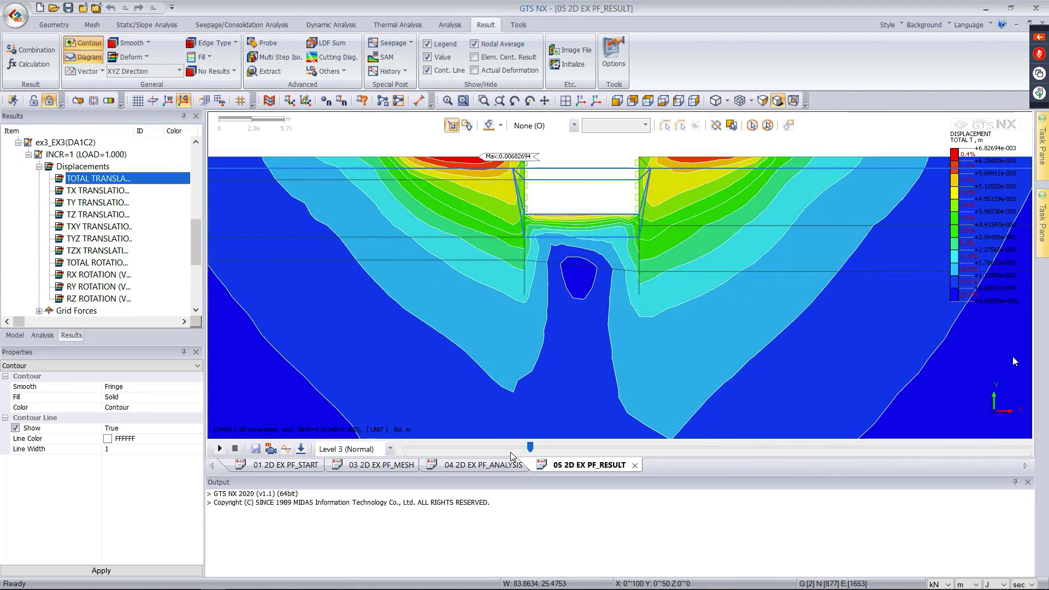
pyautogui.click(512, 451)
pyautogui.scroll(-3, 744, 272)
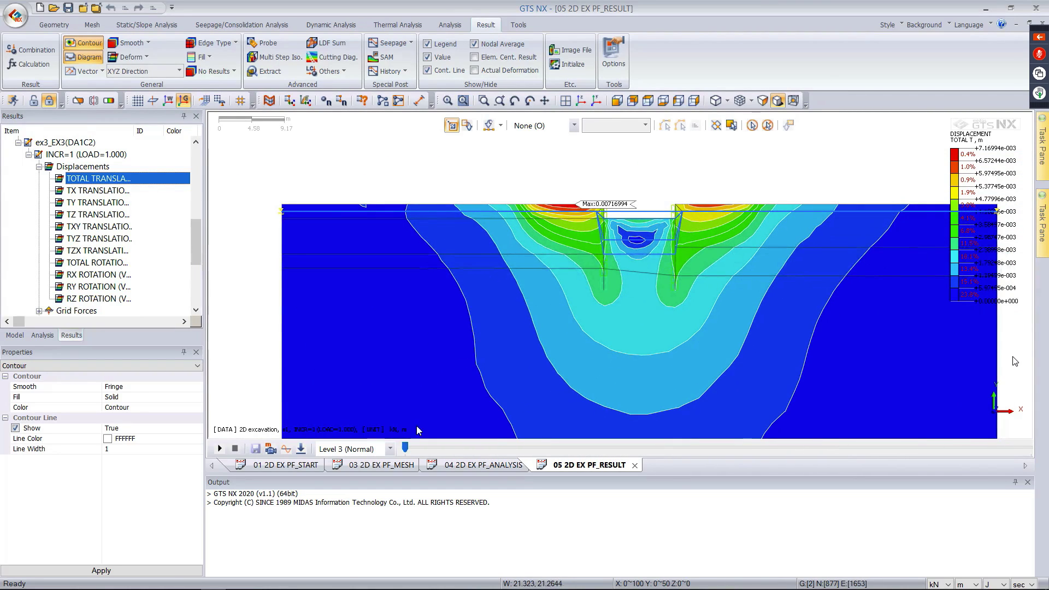
# - Examine how the total translation contour changes by stepping forward through the stages from s1 and back to s1
pyautogui.press('Right')
pyautogui.press('Right')
pyautogui.press('Right')
pyautogui.press('Right')
pyautogui.press('Right')
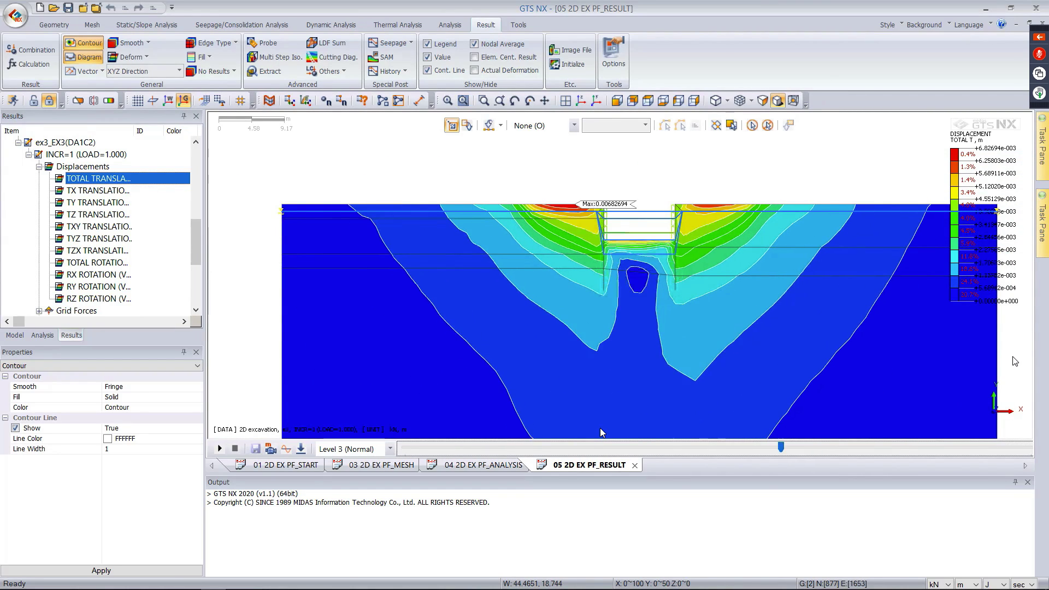
pyautogui.press('Left')
pyautogui.press('Left')
pyautogui.press('Left')
pyautogui.press('Left')
pyautogui.press('Left')
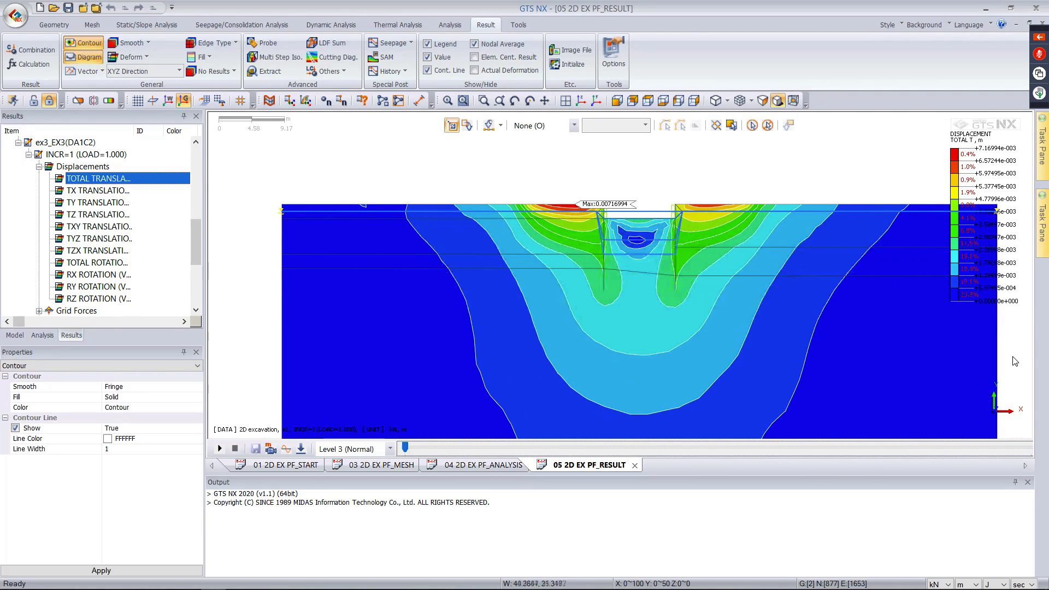
pyautogui.scroll(-1, 635, 172)
pyautogui.scroll(-2, 657, 185)
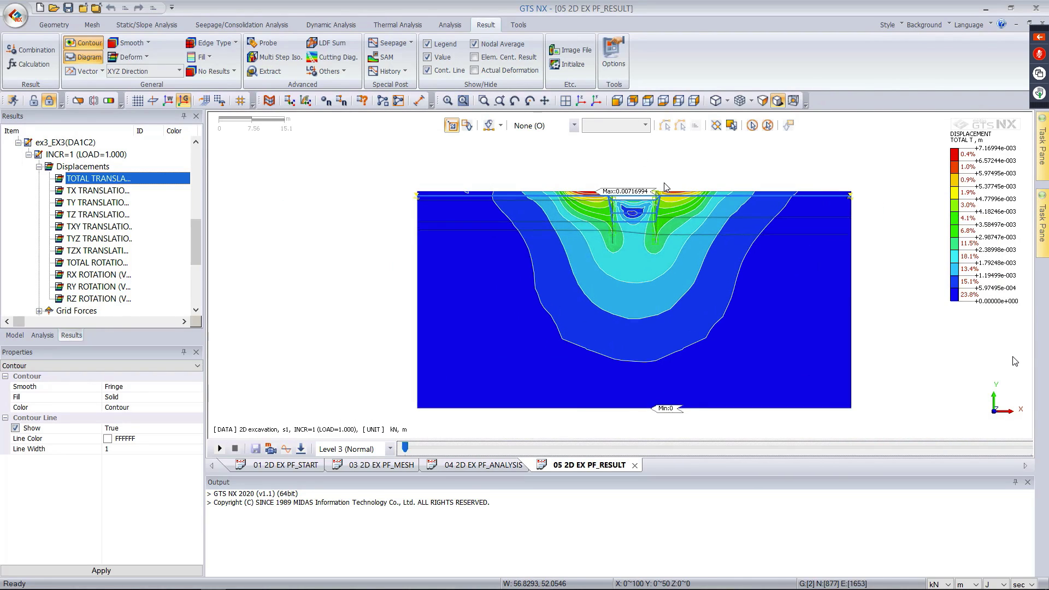
# - Collapse the displacement and truss force results and the whole INCR=1 result set of sub stage ex3_EX3(DA1C2)
pyautogui.click(39, 166)
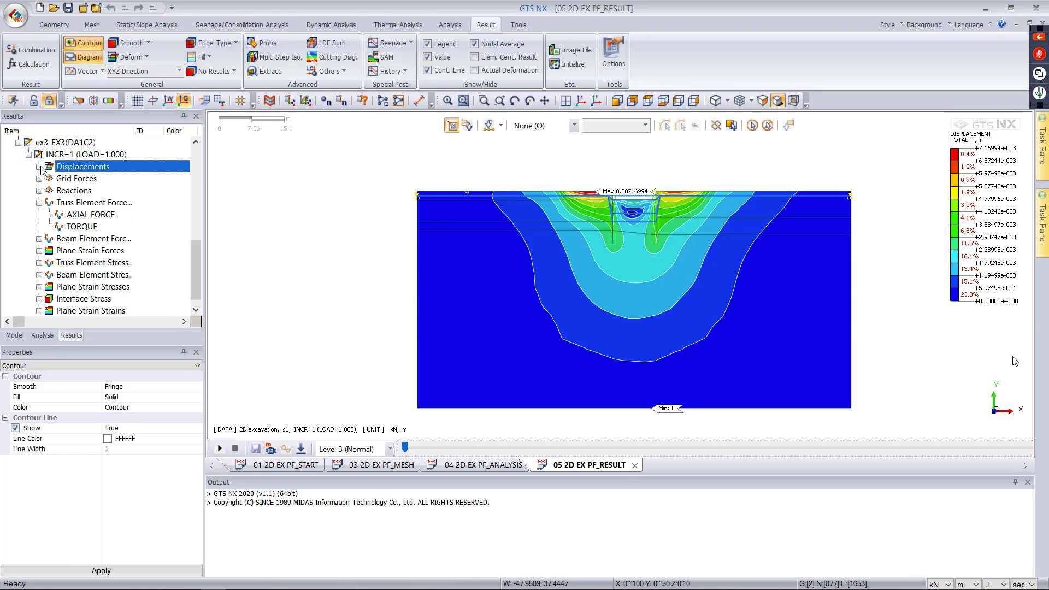
pyautogui.click(38, 202)
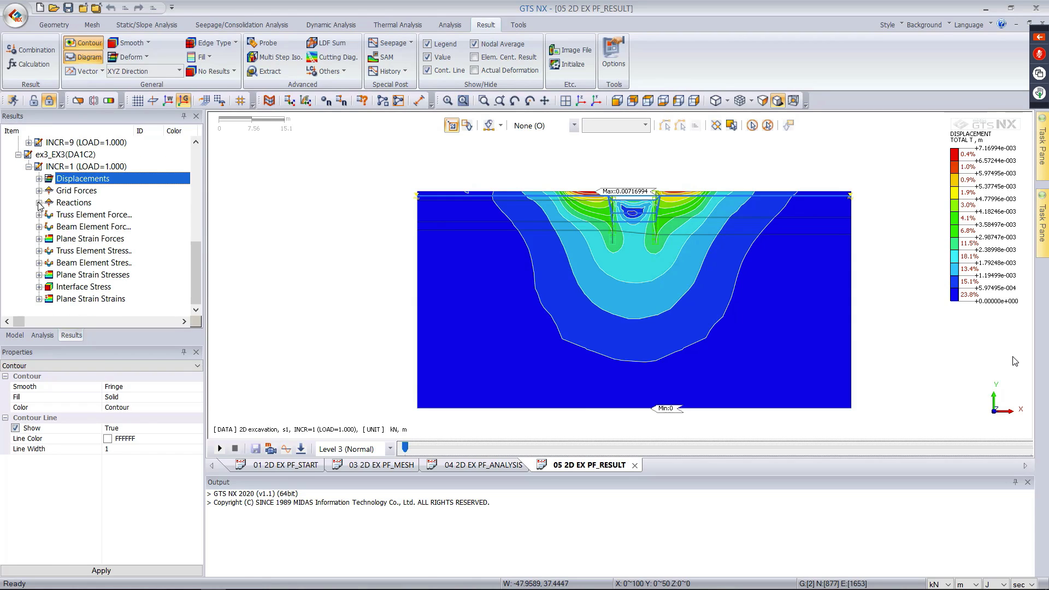
pyautogui.doubleClick(79, 168)
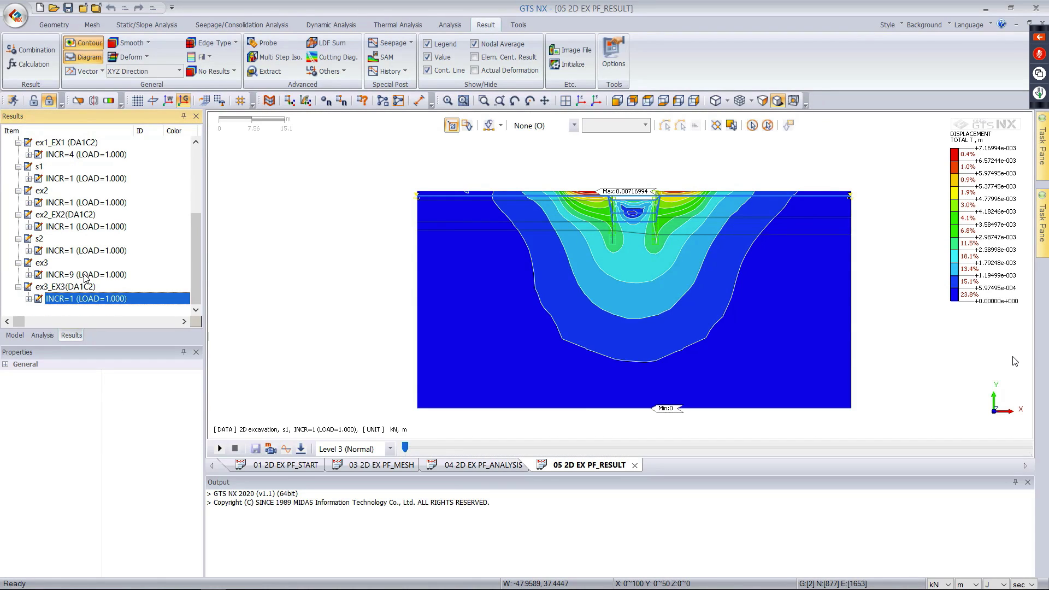